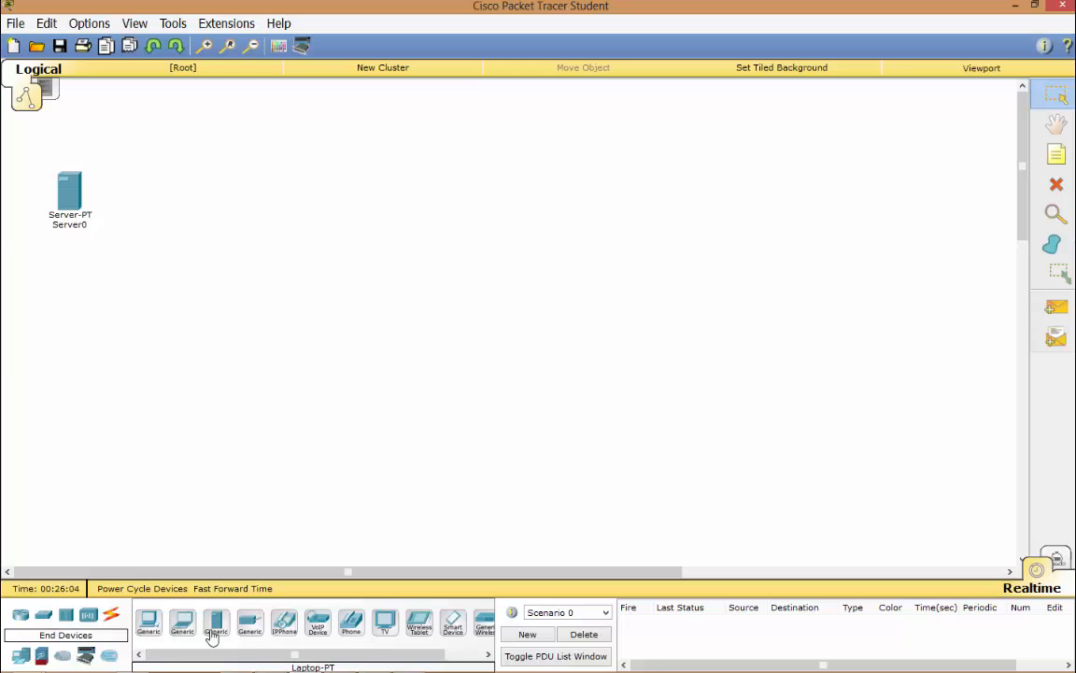
Add a 2811 router to the workspace, to the right of the server
click(21, 616)
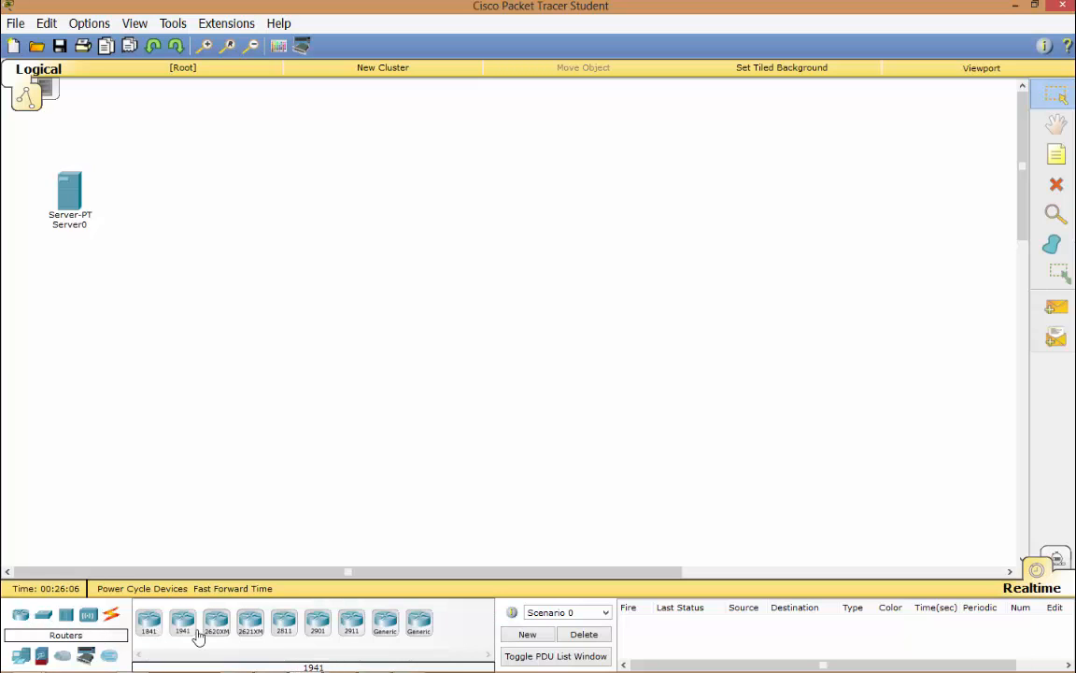
click(286, 626)
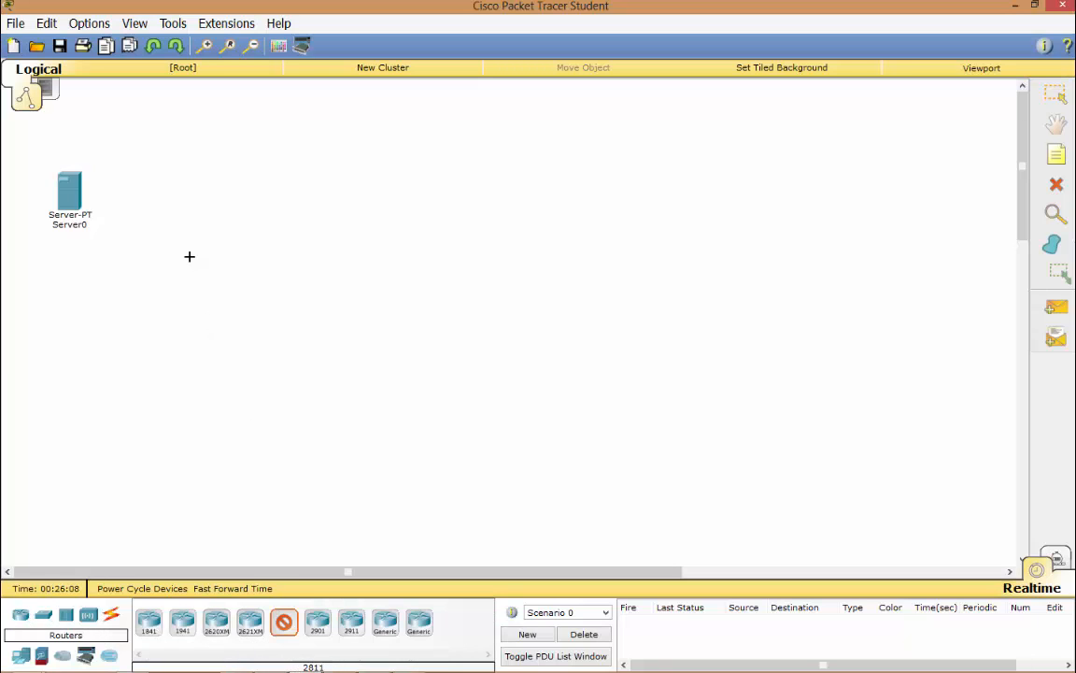
click(192, 189)
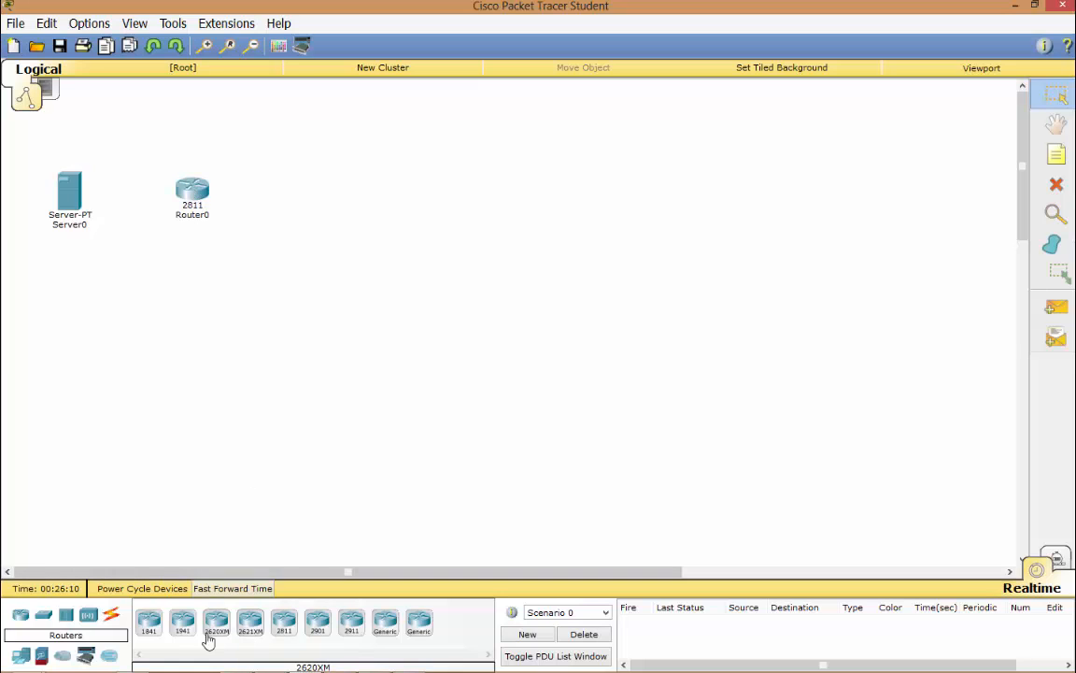
Add a Cloud-PT and a DSL modem to the right of the router, continuing the row
click(61, 655)
click(149, 621)
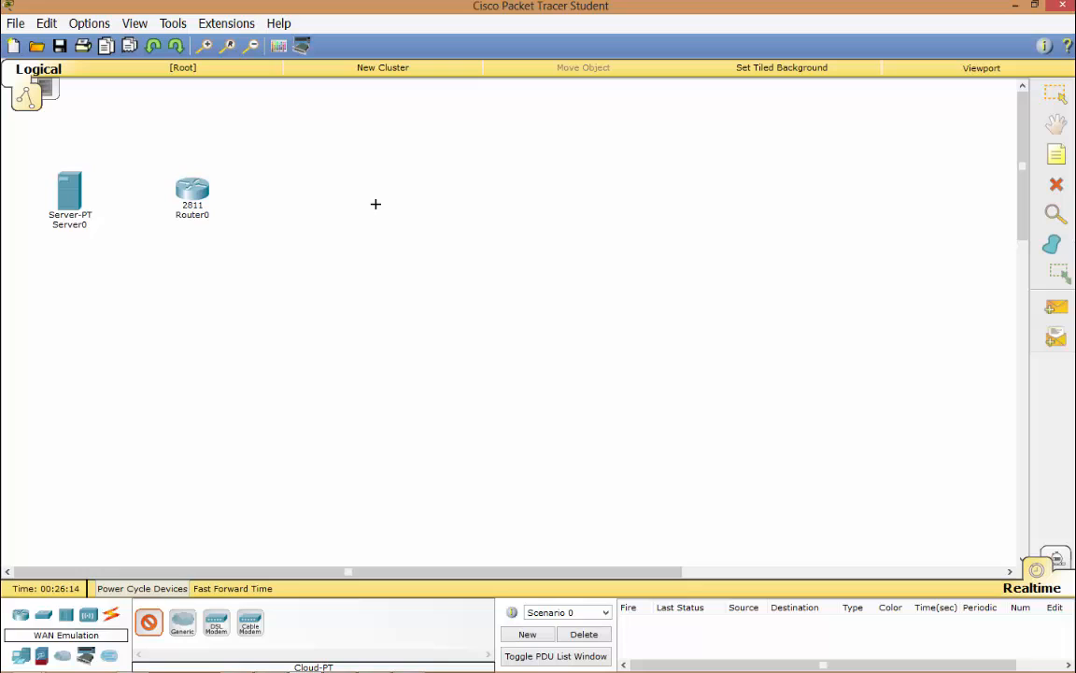
click(324, 187)
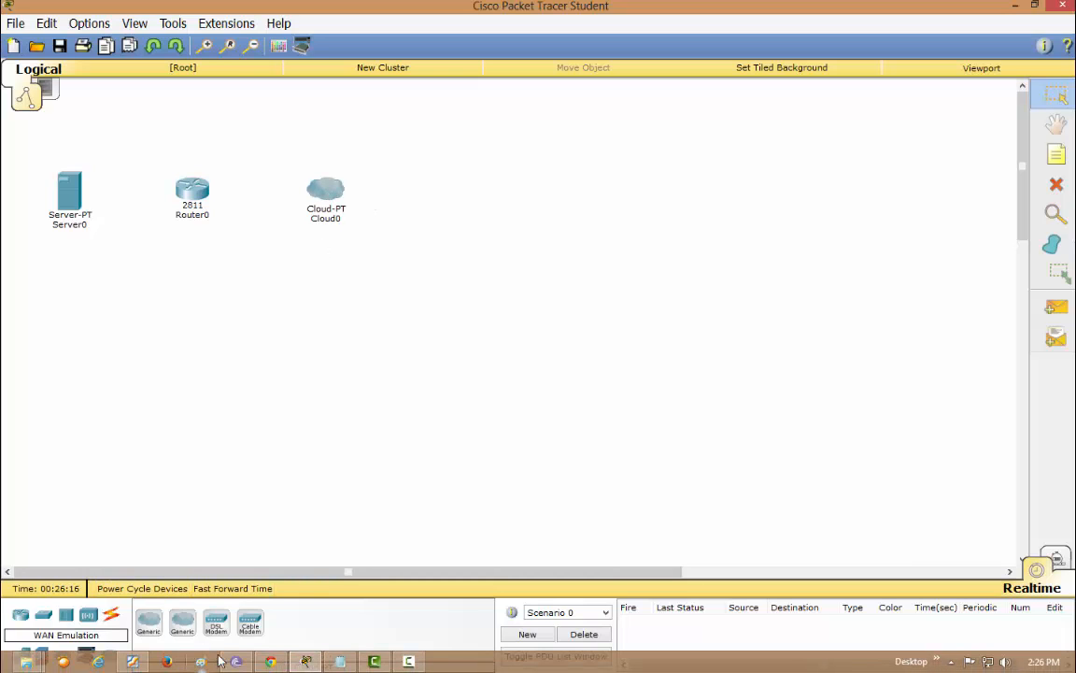
click(216, 621)
click(460, 192)
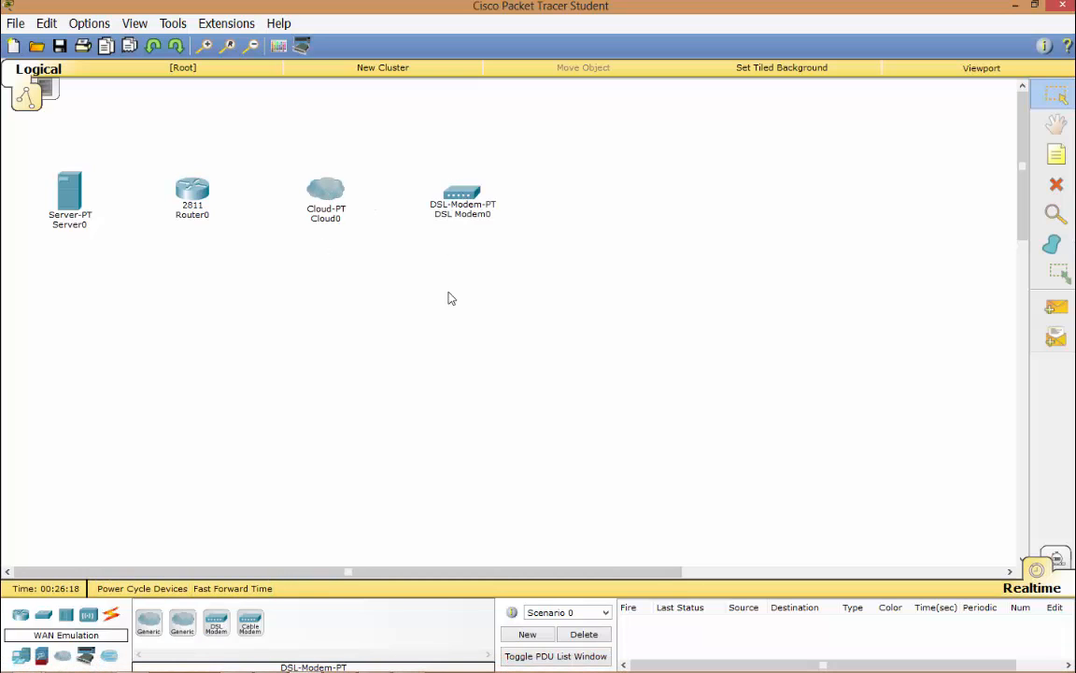
Extend the row with a second 2811 router after the DSL modem and a generic PC at the end
click(20, 614)
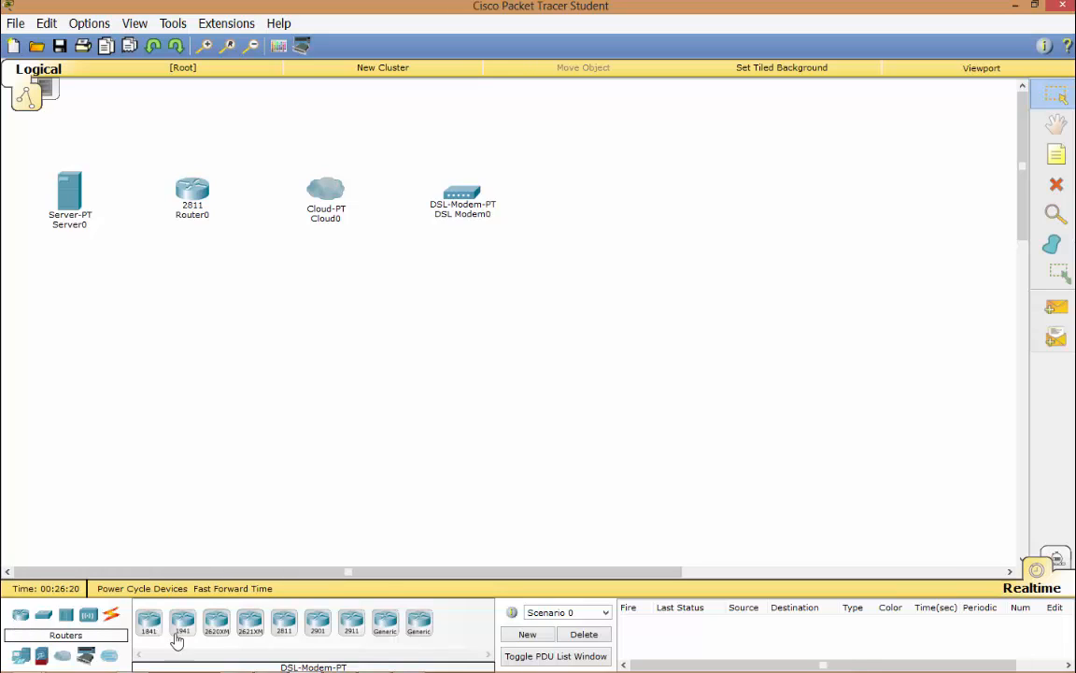
click(284, 621)
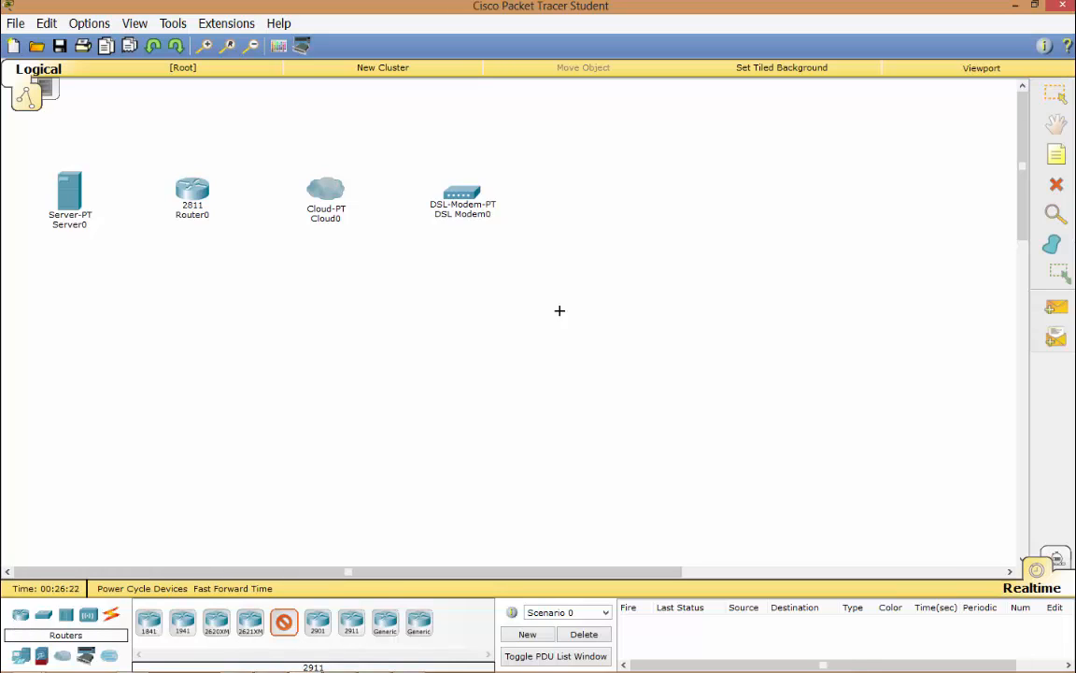
click(565, 193)
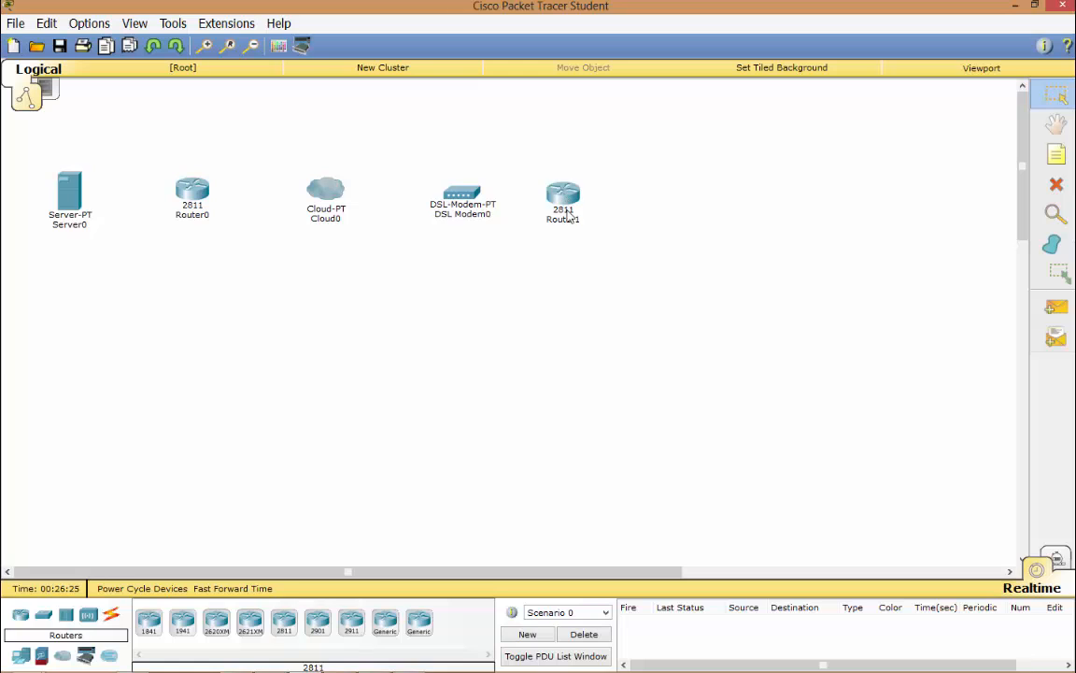
click(23, 657)
click(149, 621)
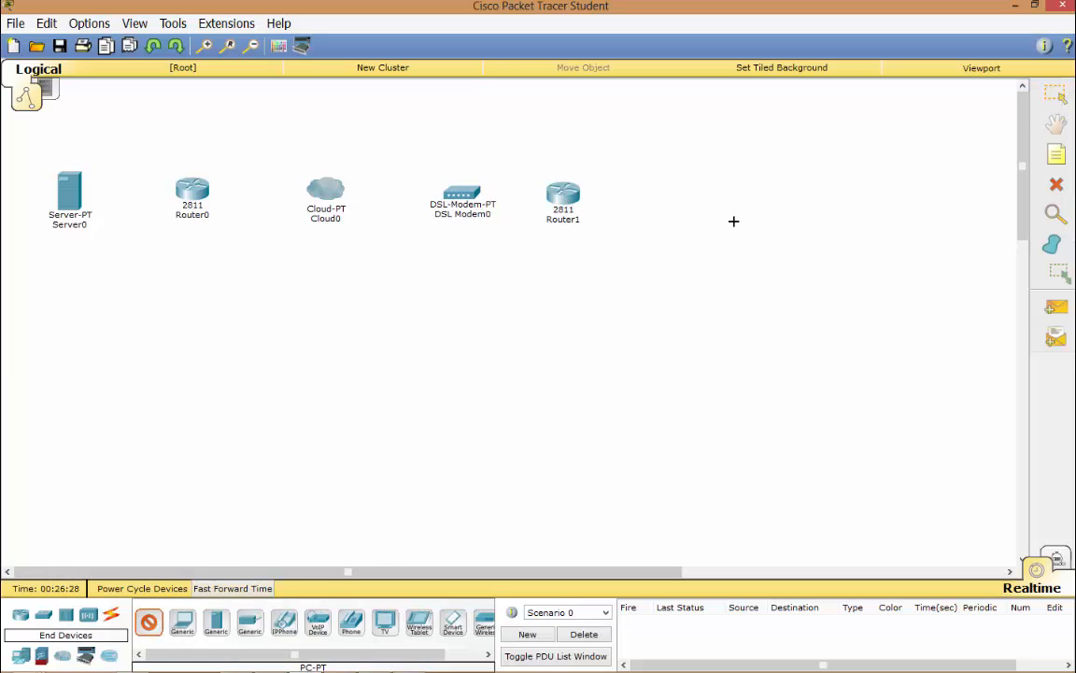
click(704, 192)
Move the whole row of six devices together a little to the right and up in the workspace
drag(832, 133, 28, 276)
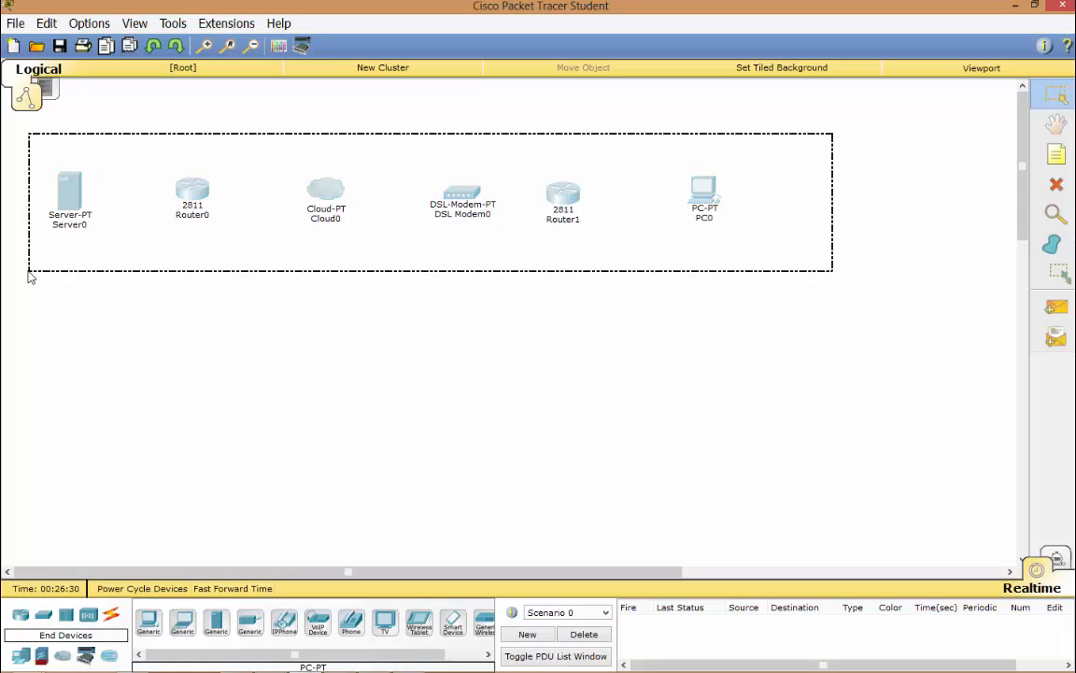
drag(70, 182, 153, 163)
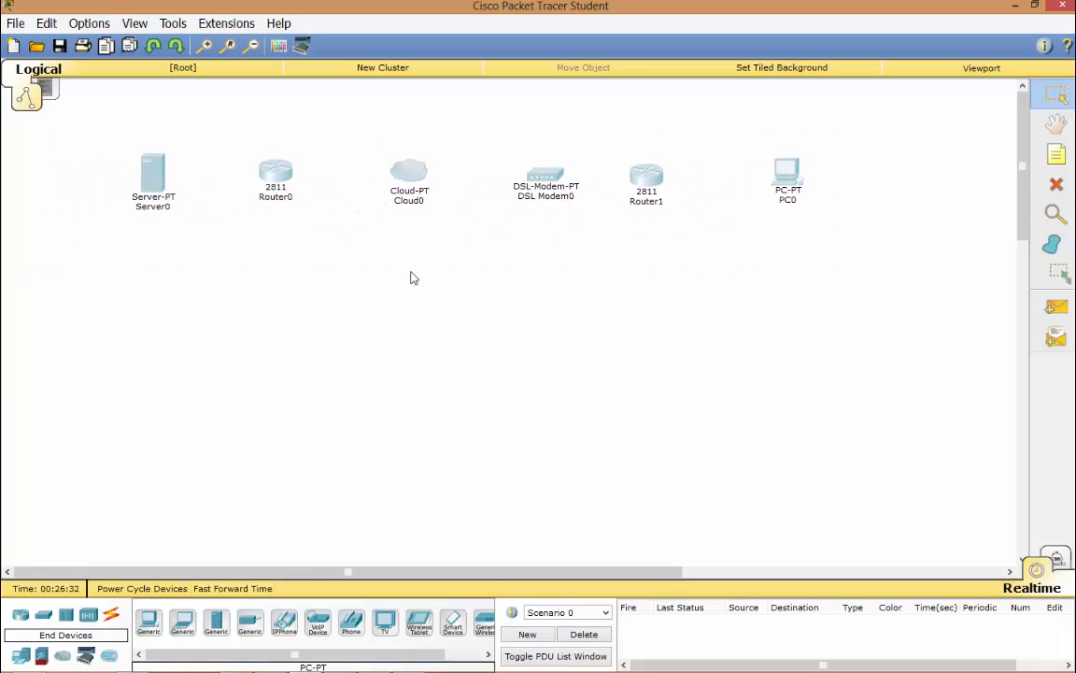
click(414, 278)
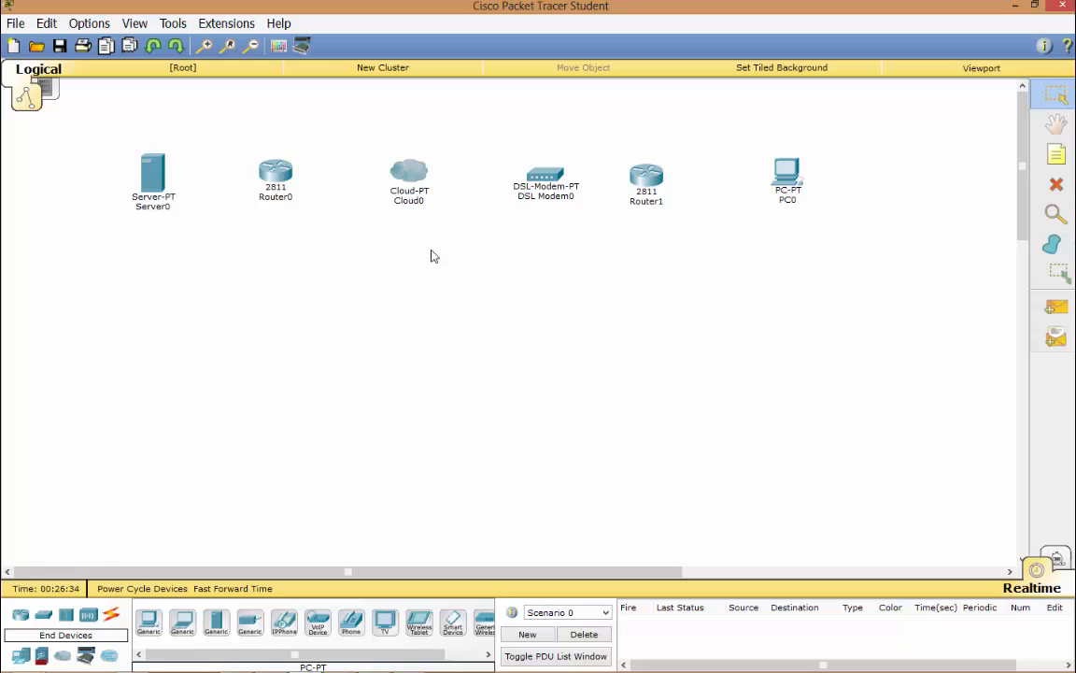
Rename the server as WEB SERVER and the router beside it as ISP-ROUTER
click(152, 204)
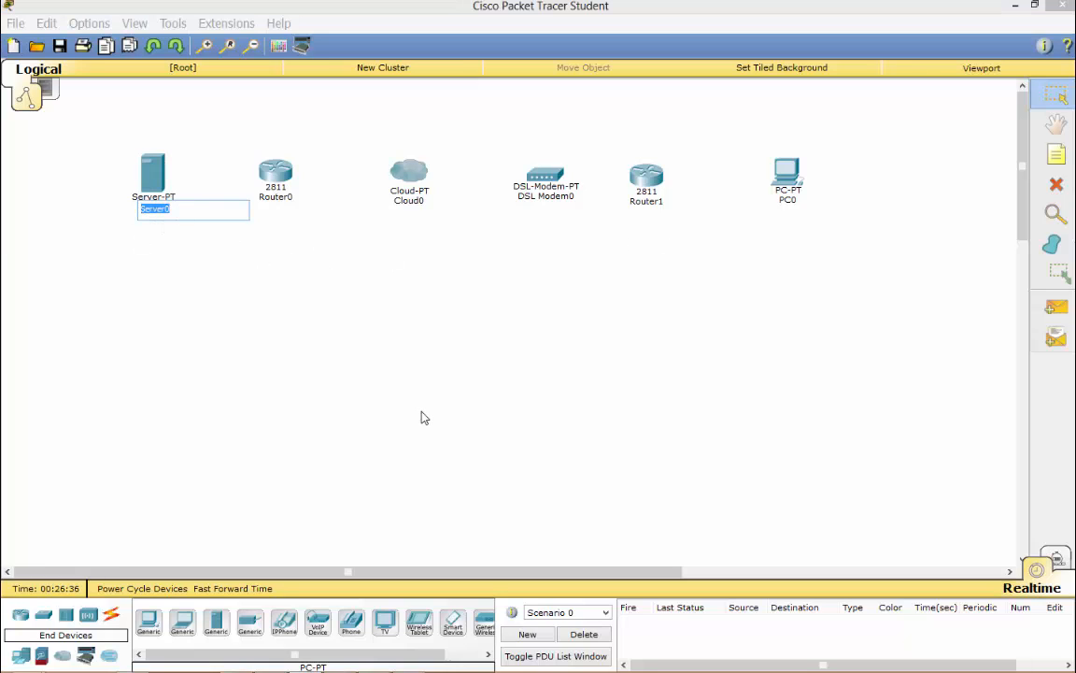
text(WEB SERVER)
key(Return)
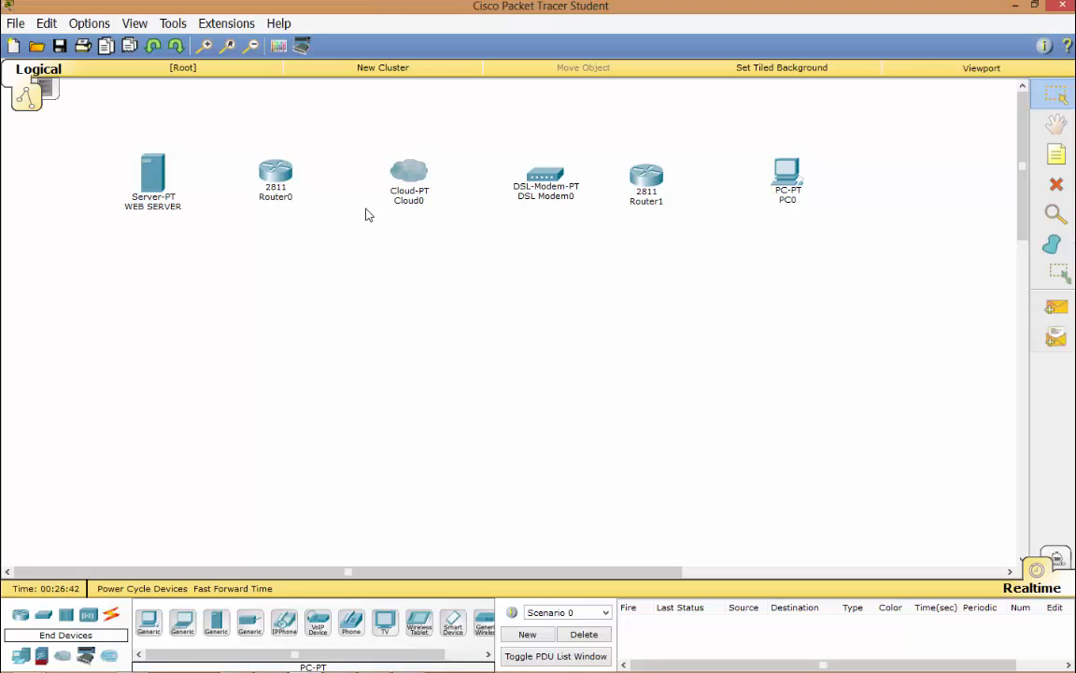
click(276, 198)
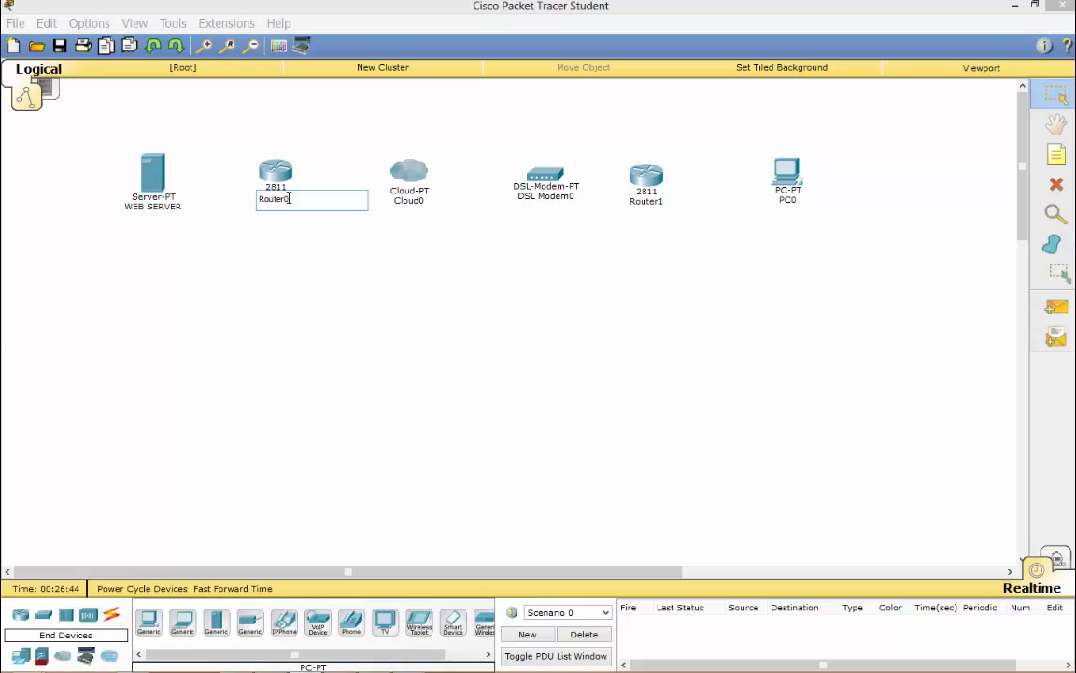
text(ISP-ROUTER)
key(Return)
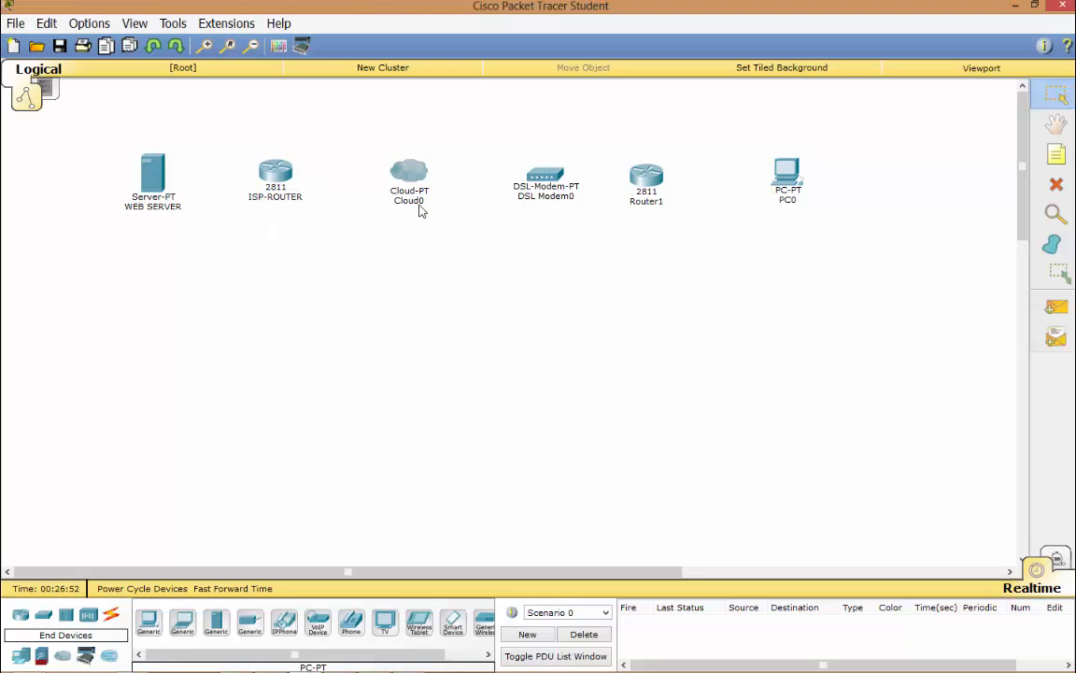
Rename the cloud as INTERNET and the modem as DSL MODEM
click(411, 201)
text(I)
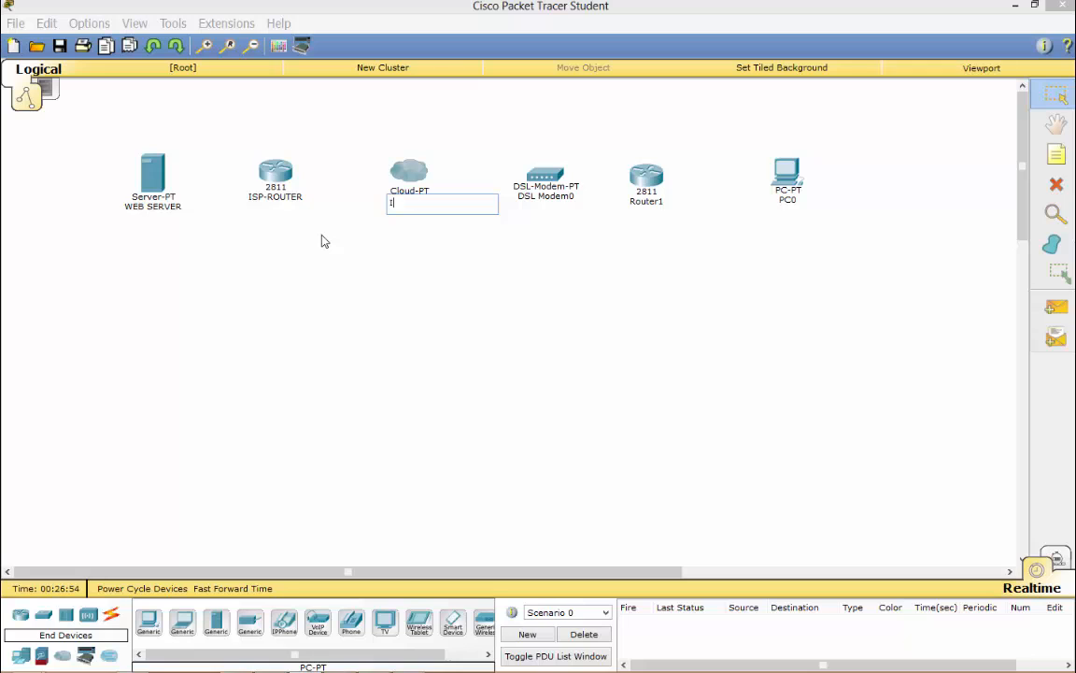
text(NTERNET)
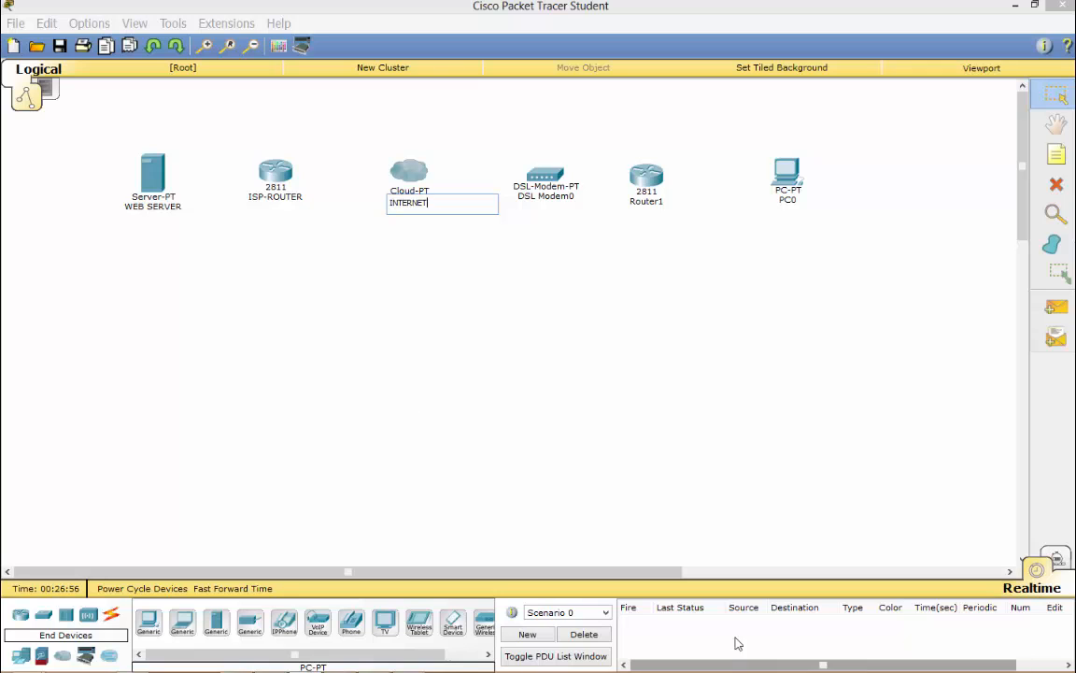
key(Return)
click(546, 197)
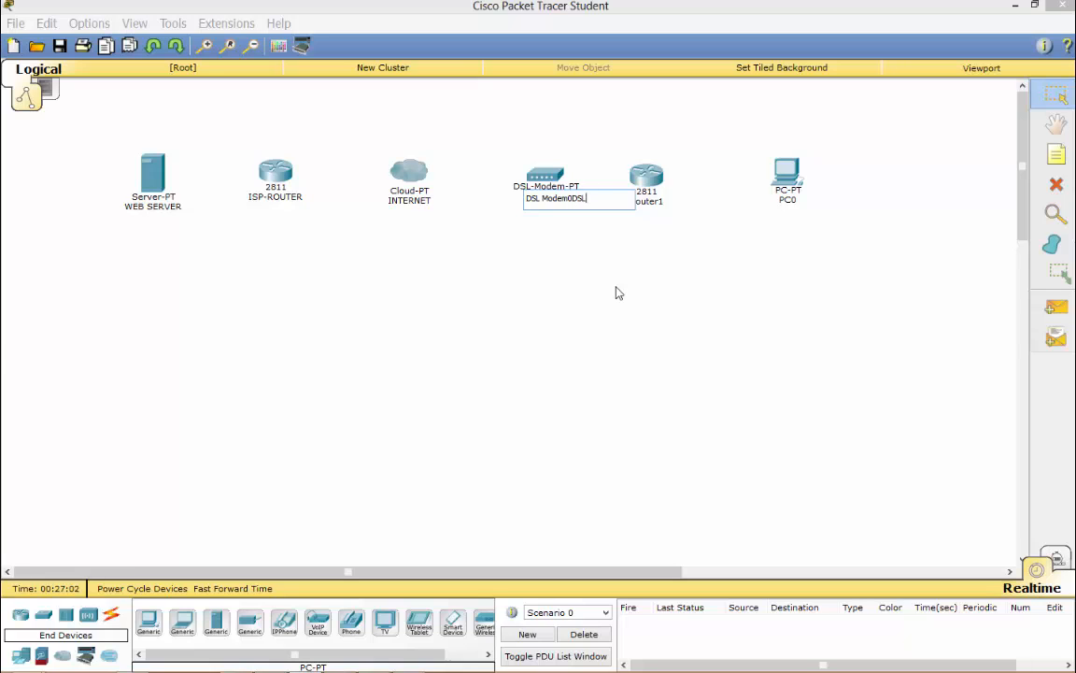
text(DSL MODEM)
click(616, 287)
Rename the second router as HOME-ROUTER and the PC as HOME-PC
click(653, 201)
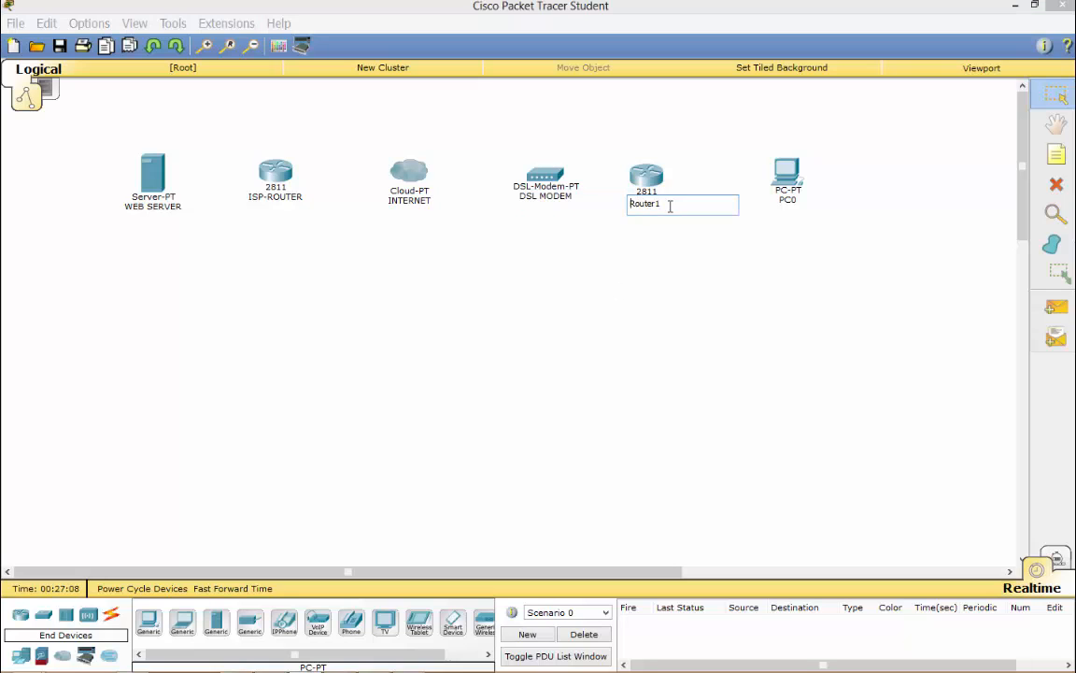
drag(681, 205, 481, 233)
text(HOME-ROUTER)
key(Return)
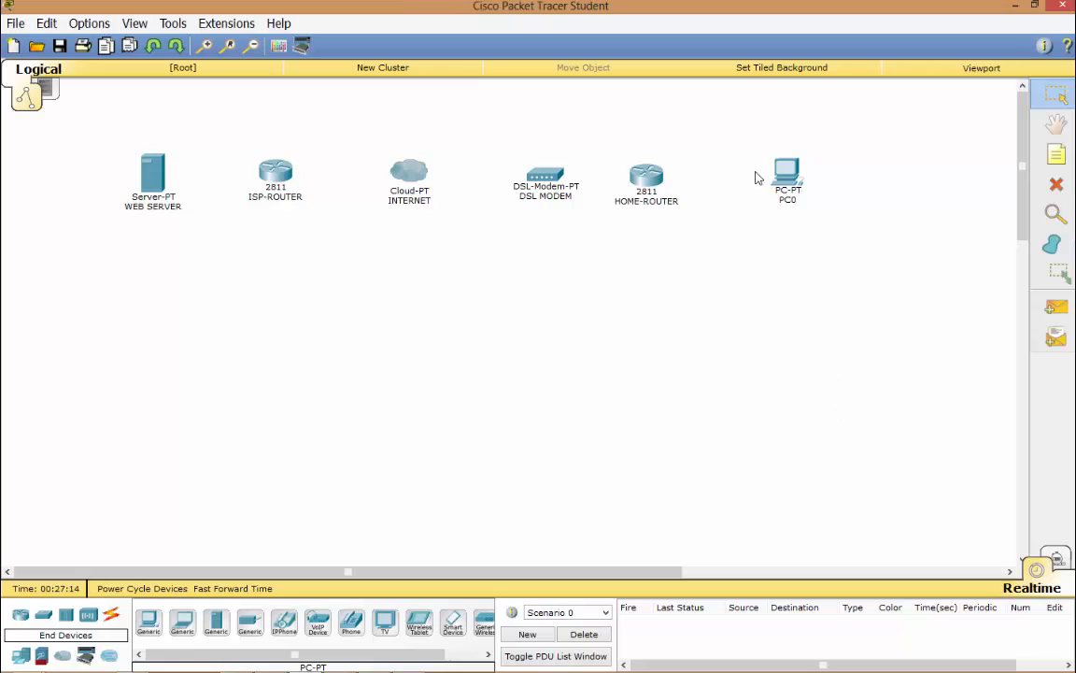
click(787, 201)
drag(802, 202, 754, 347)
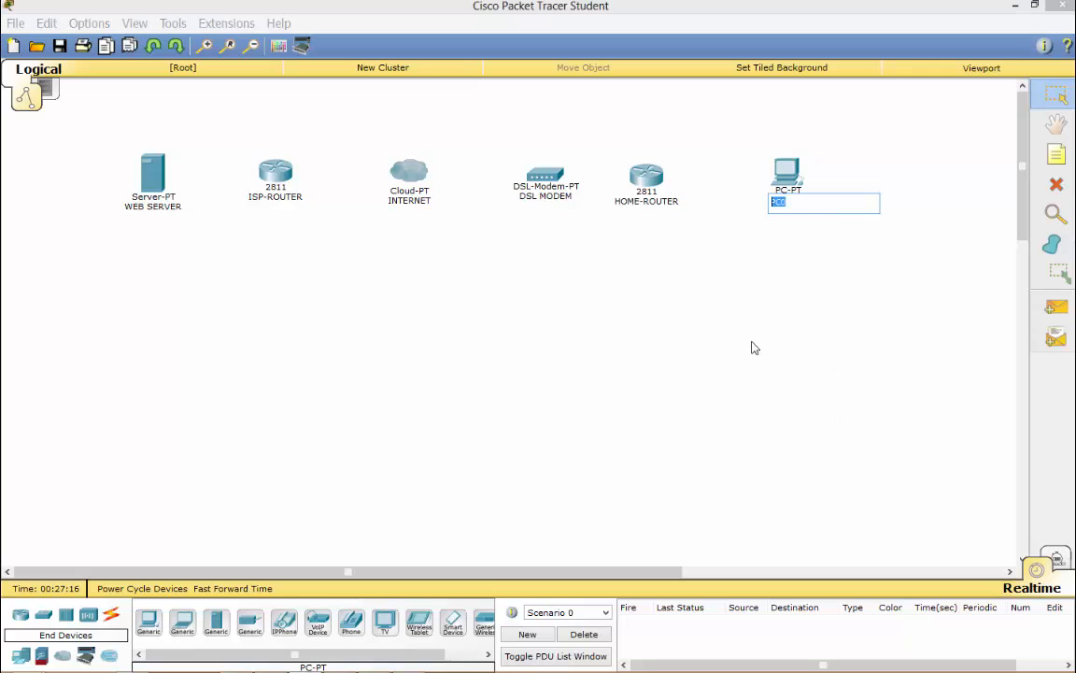
text(HOME-)
key(Return)
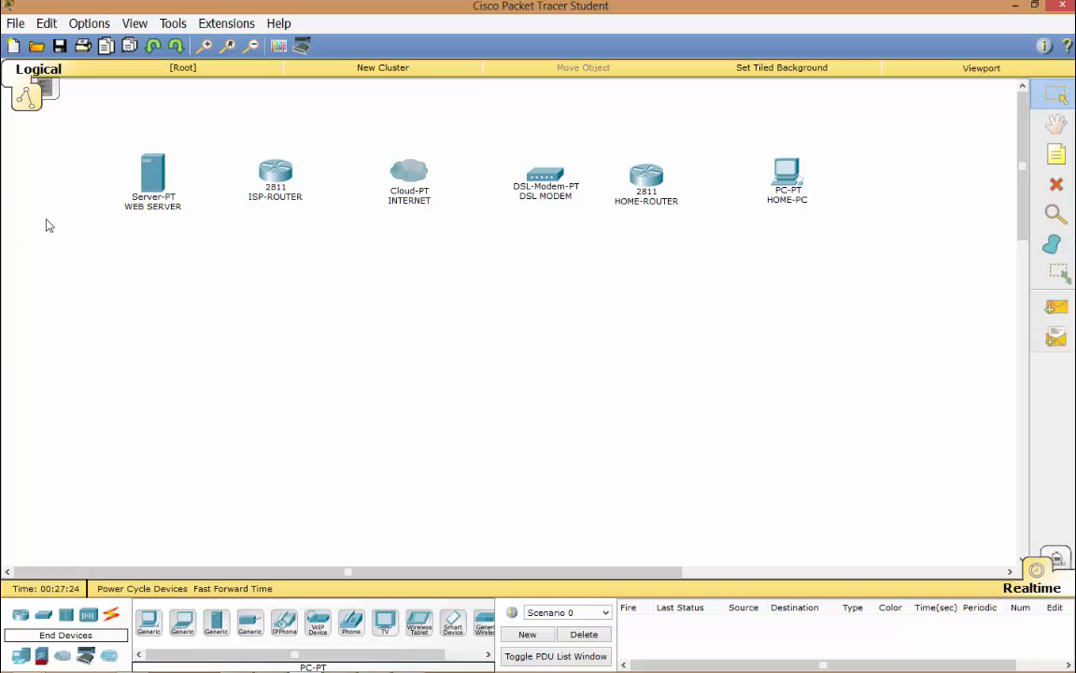
Add a DSL connection from Modem4 to Ethernet6 in the INTERNET cloud and check the provider network of Ethernet6
click(408, 172)
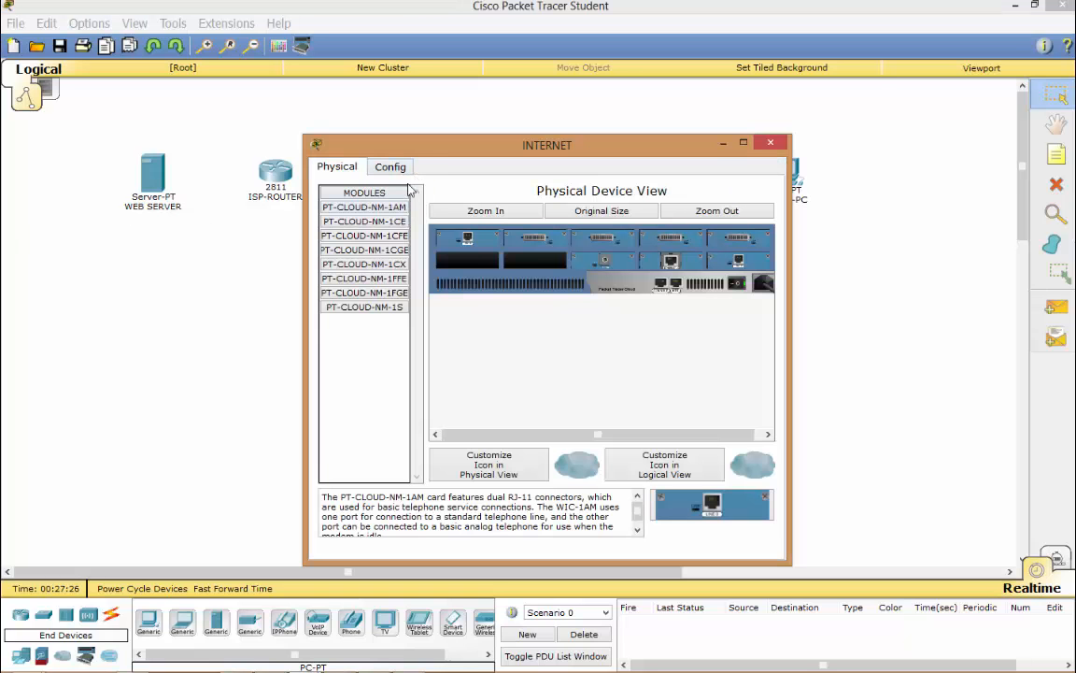
drag(369, 145, 536, 74)
click(558, 96)
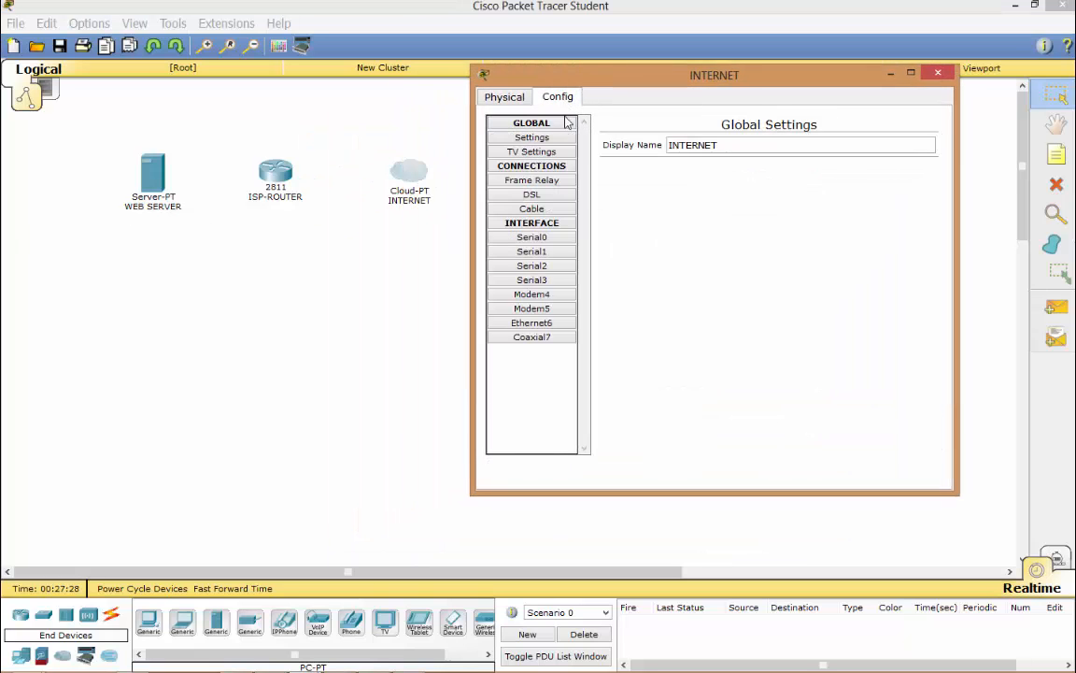
click(542, 198)
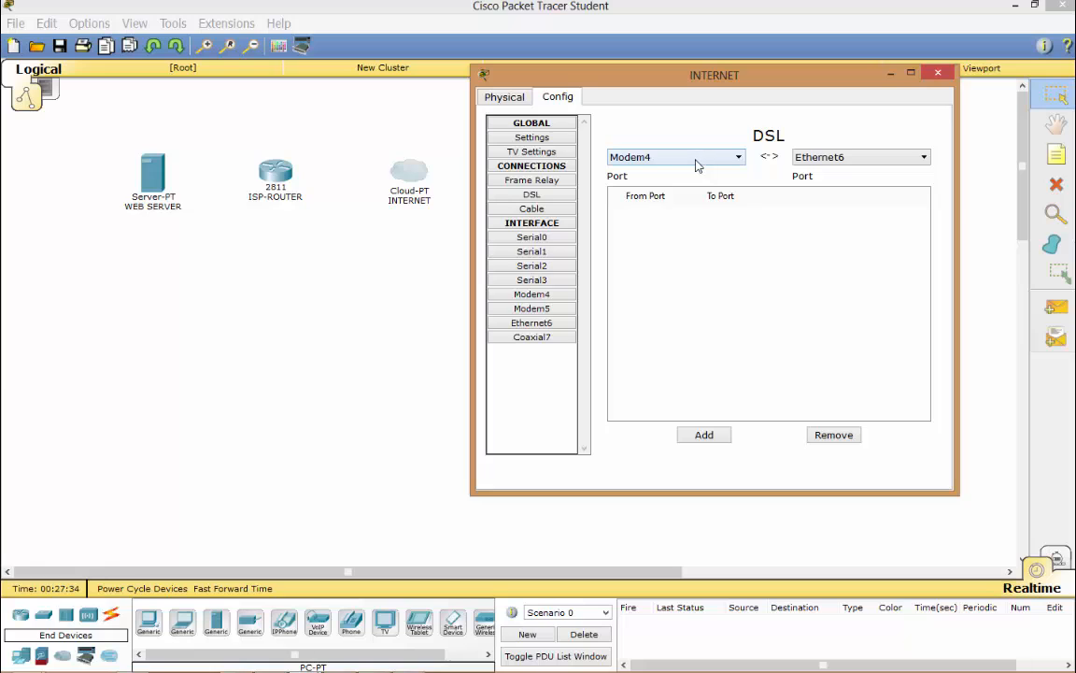
click(715, 434)
click(643, 215)
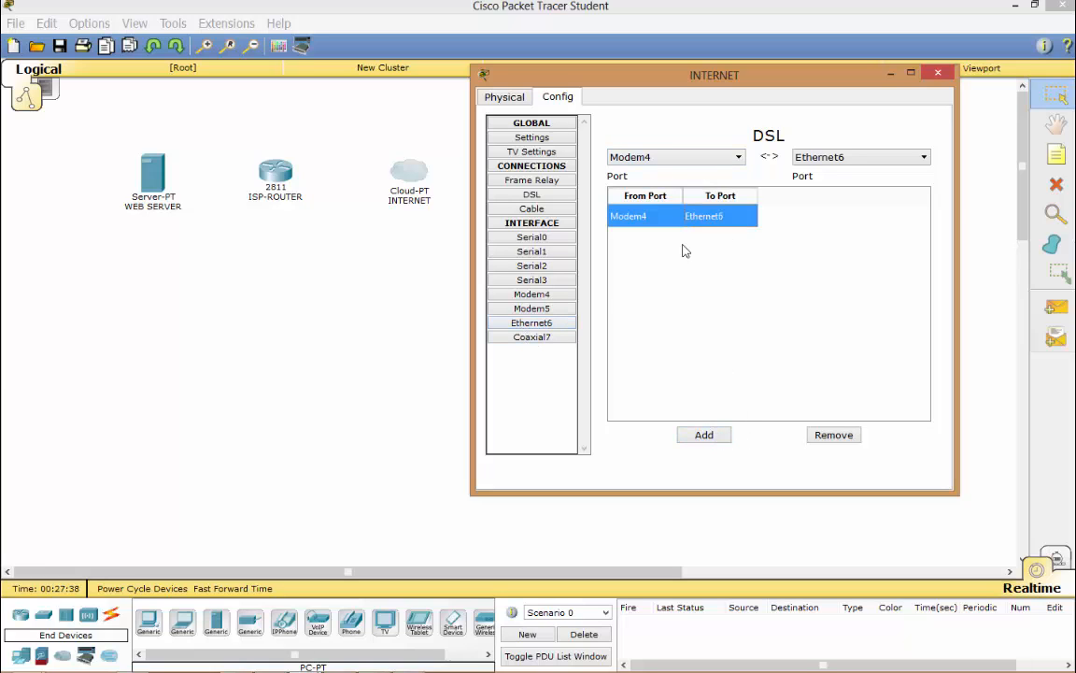
click(532, 322)
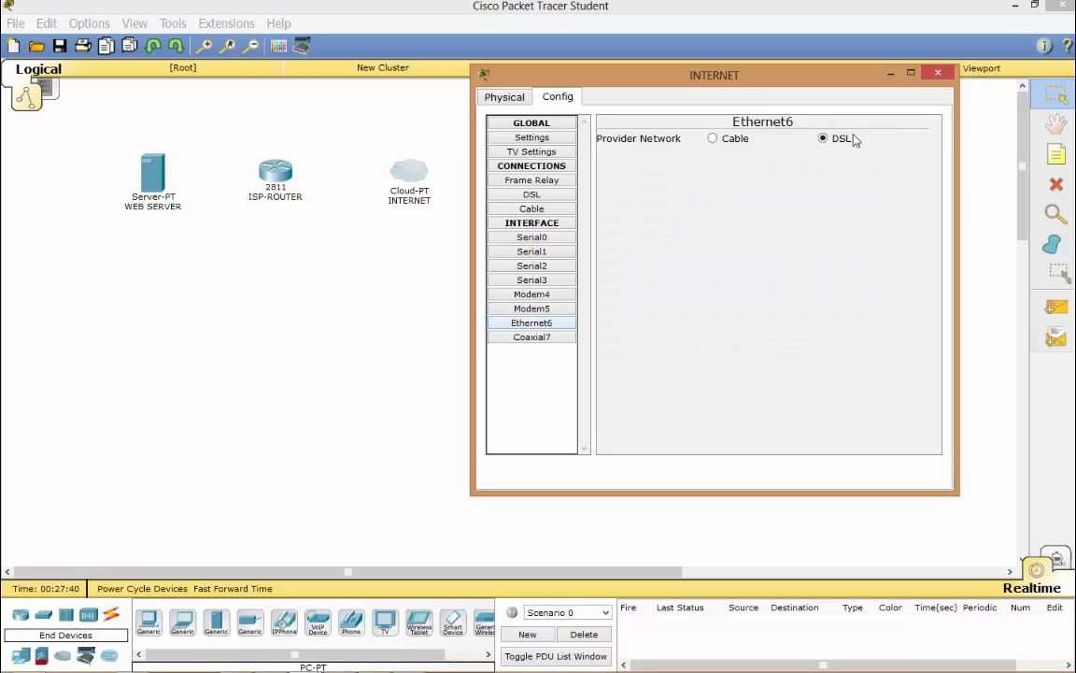
click(937, 74)
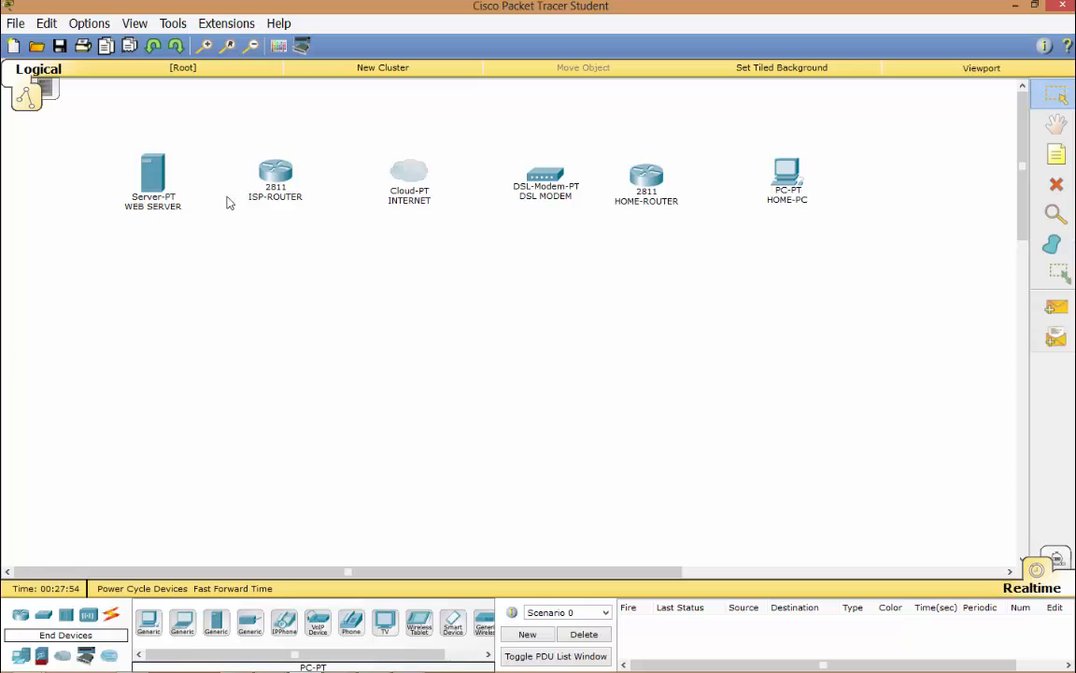
Open the IP configuration of the WEB SERVER's FastEthernet0 interface
mouse_move(166, 179)
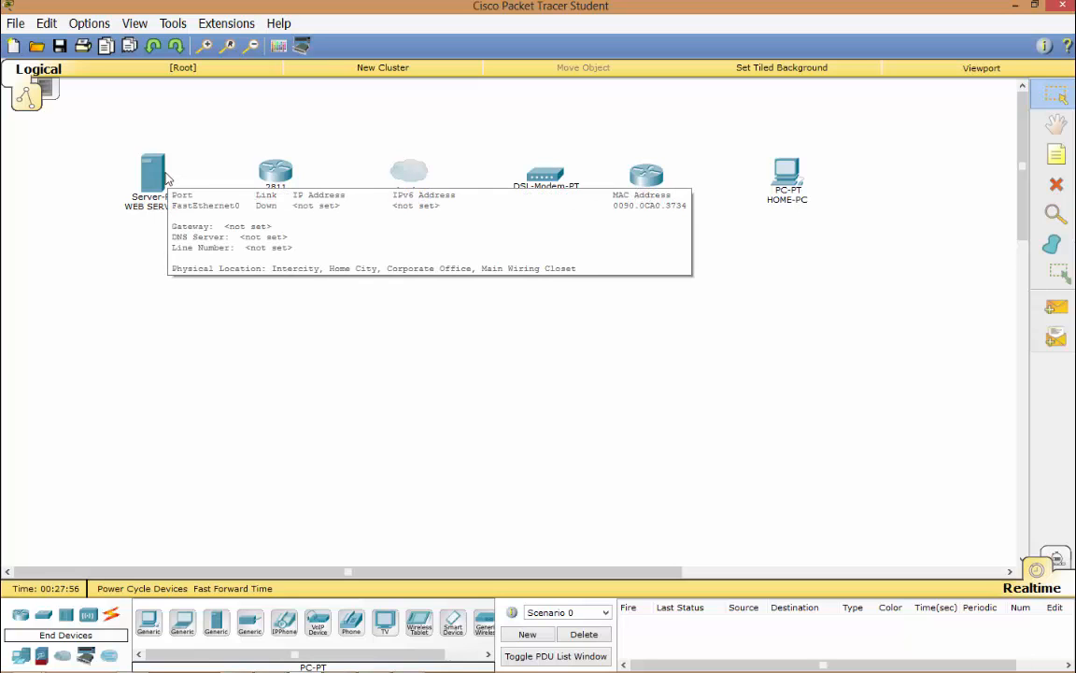
click(159, 178)
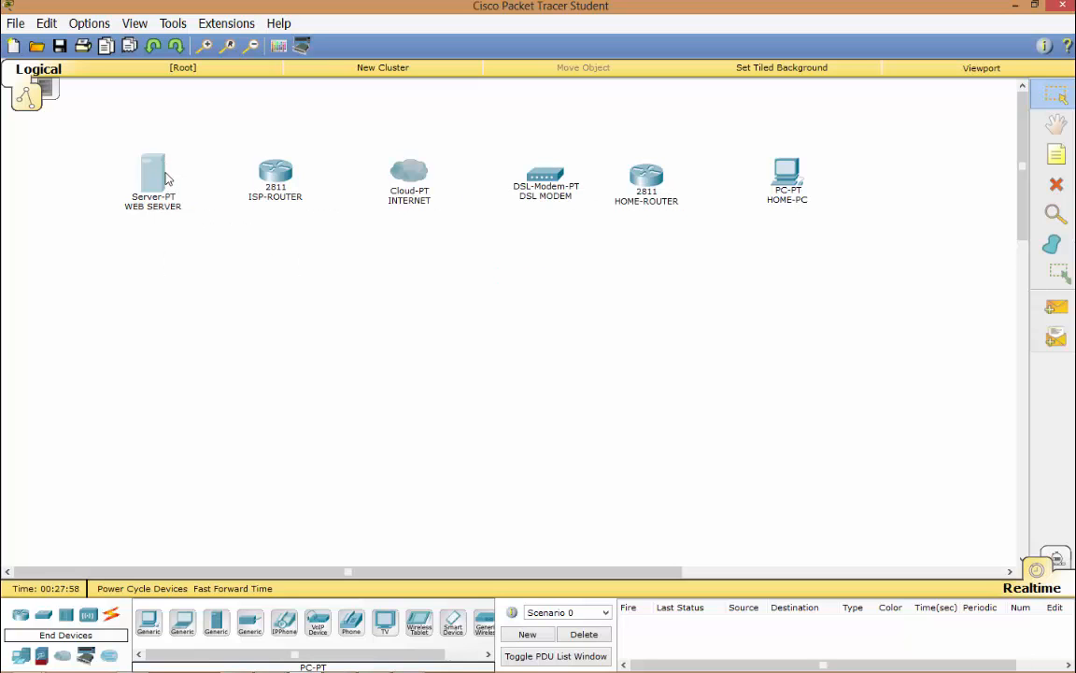
drag(432, 140, 627, 109)
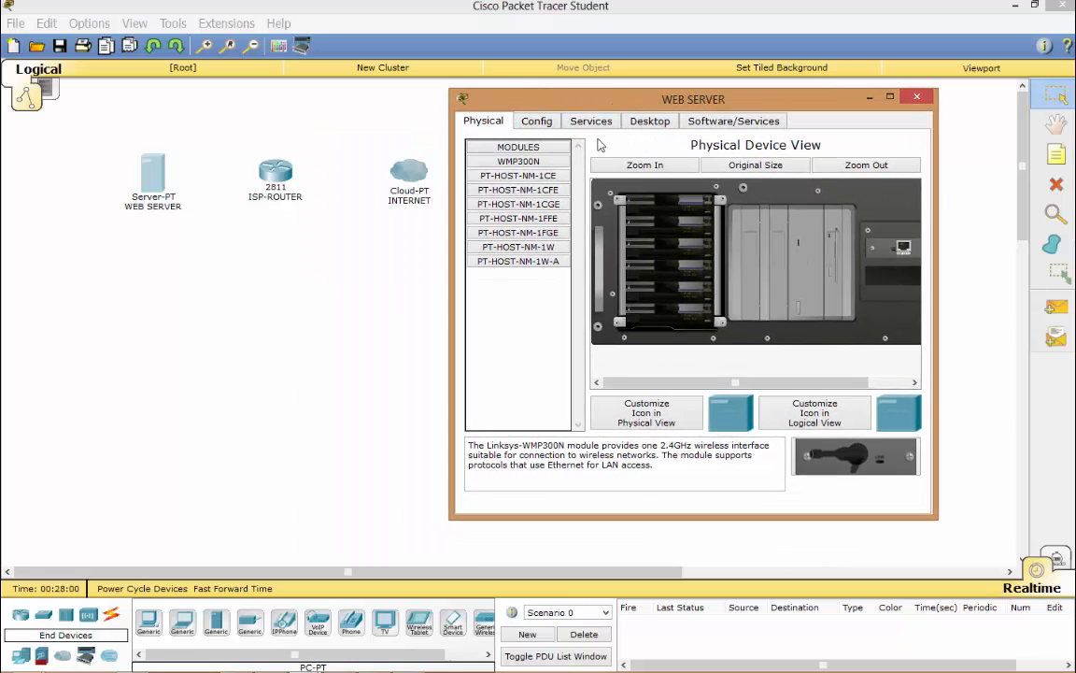
click(648, 122)
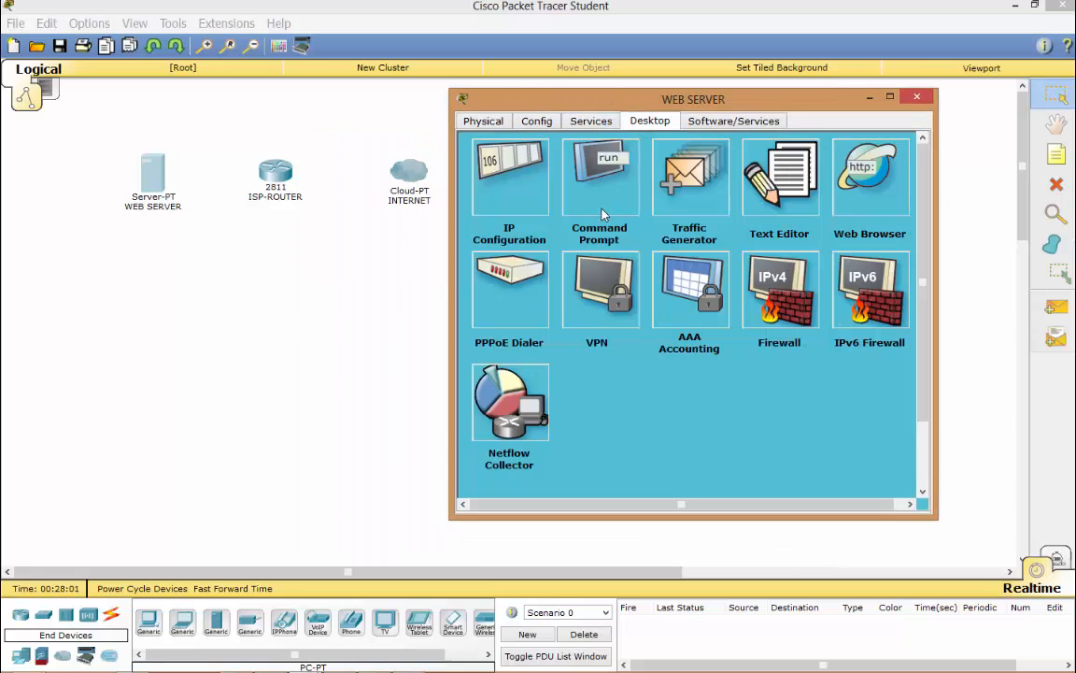
click(522, 200)
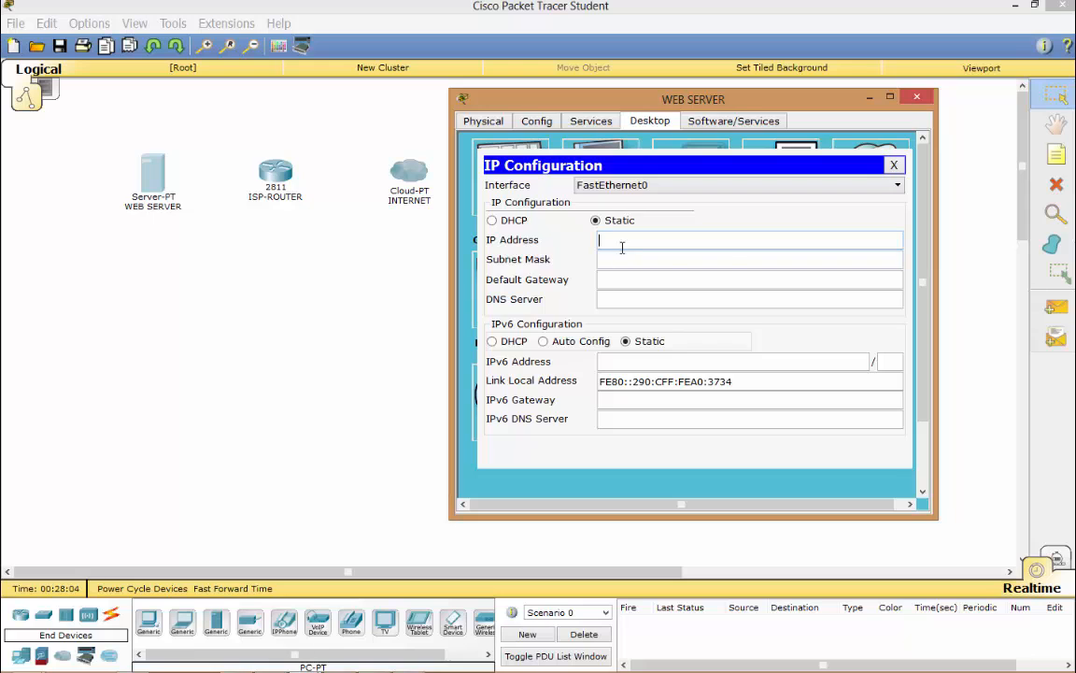
Switch to the Notepad project notes and examine the planned VLAN 10 gateway, DNS server address and HOME-ROUTER configuration
click(339, 662)
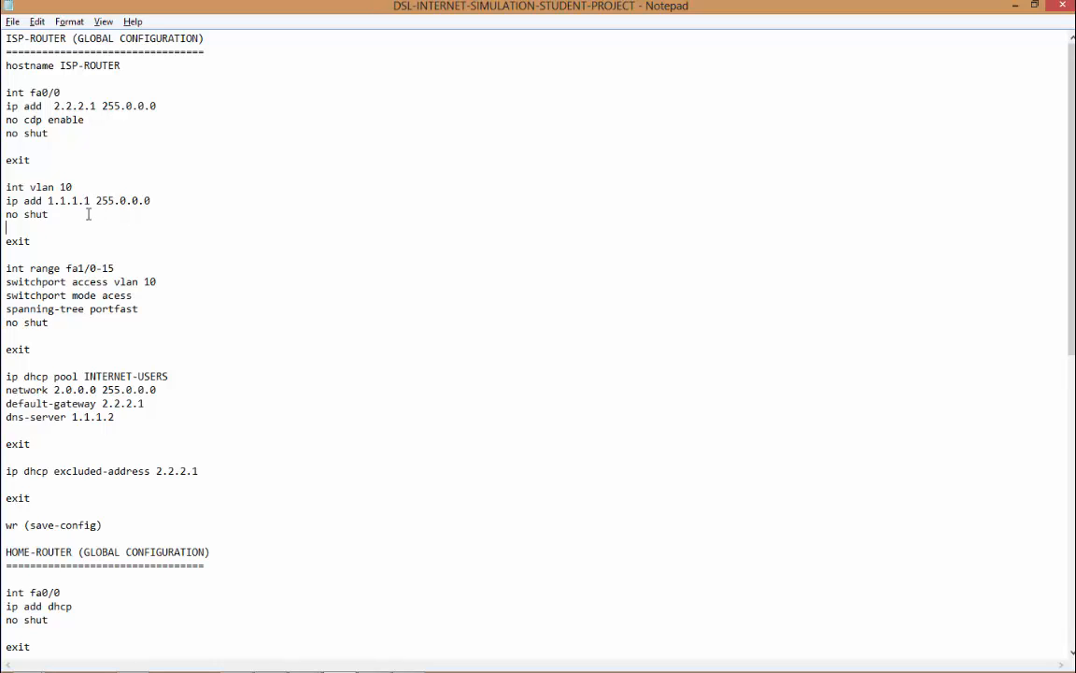
drag(49, 199, 88, 202)
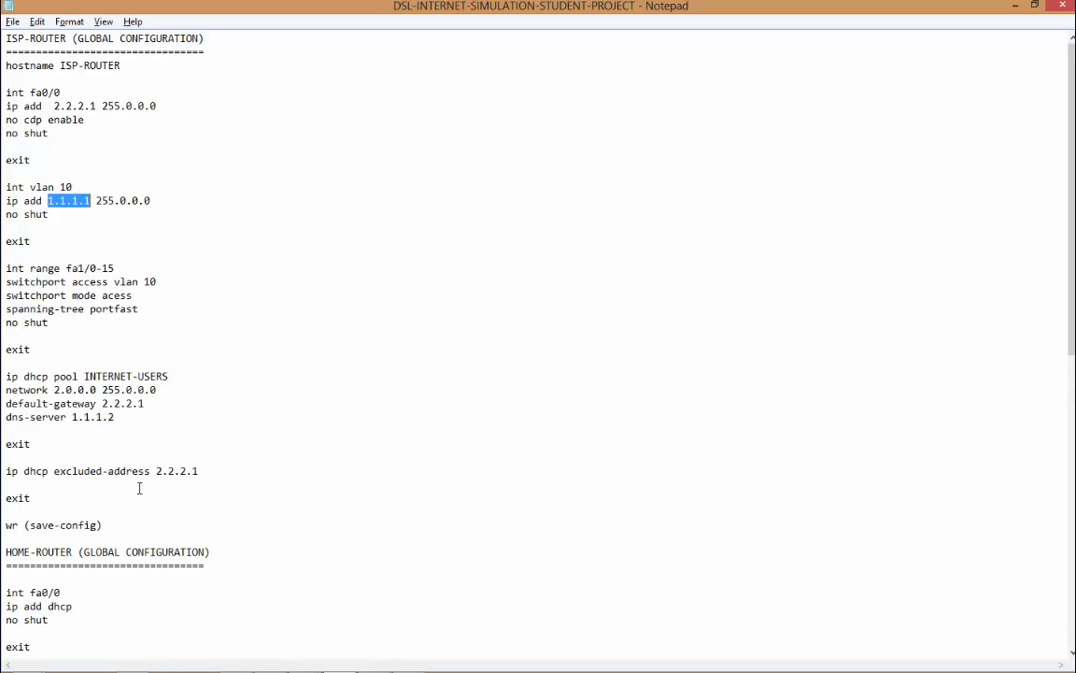
drag(114, 417, 72, 416)
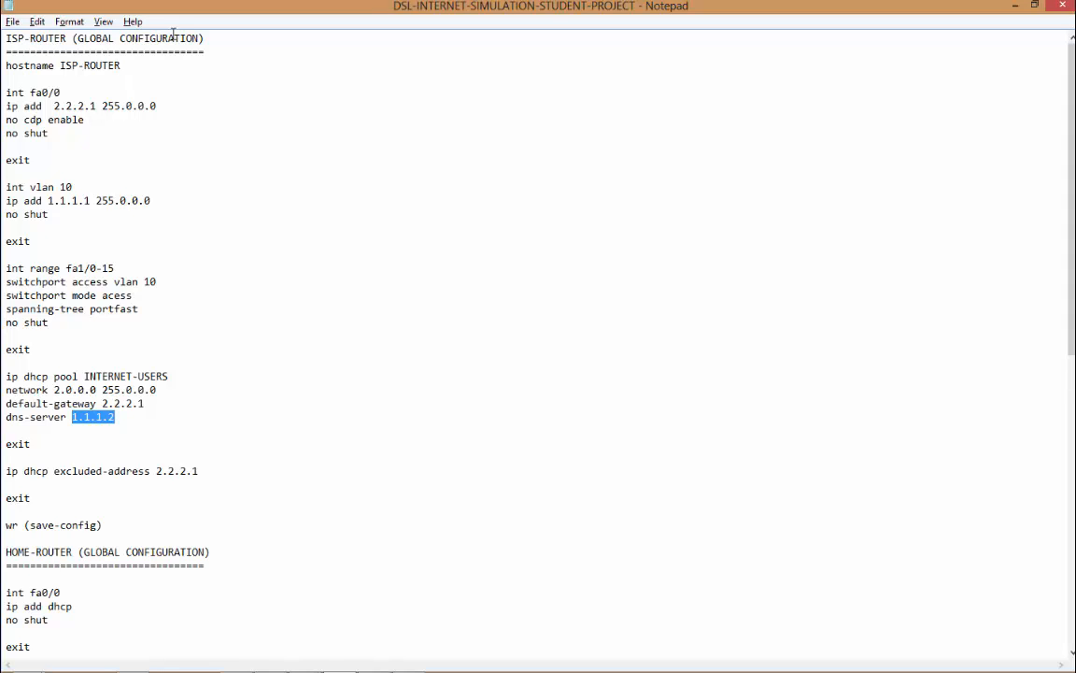
scroll(1026, 403, down, 14)
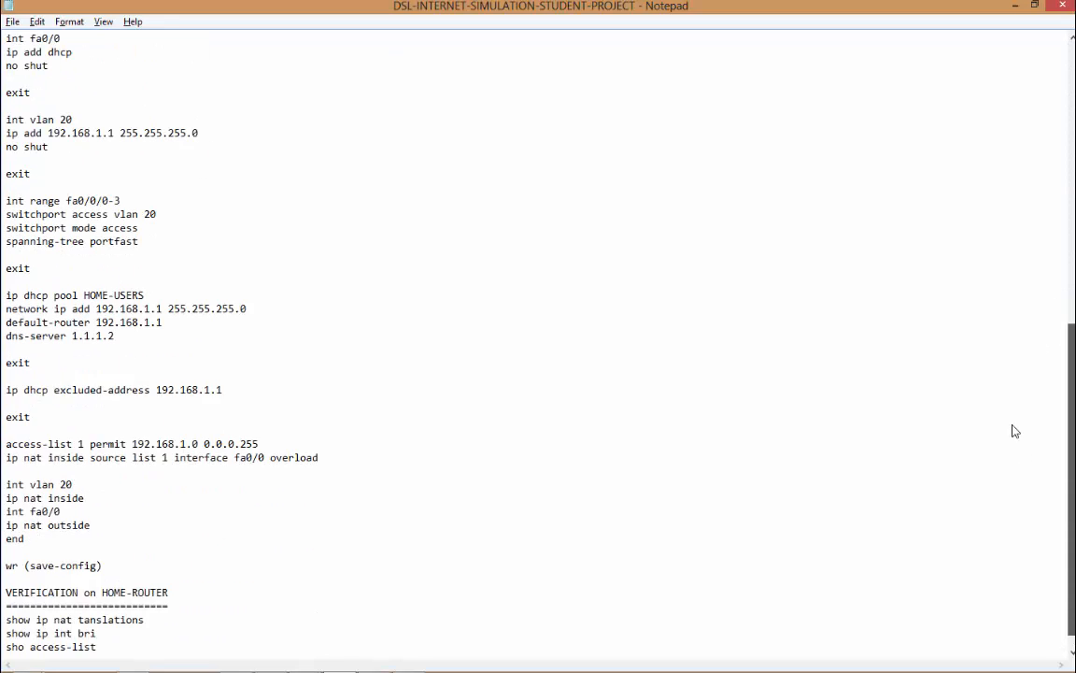
scroll(1013, 420, up, 2)
click(227, 64)
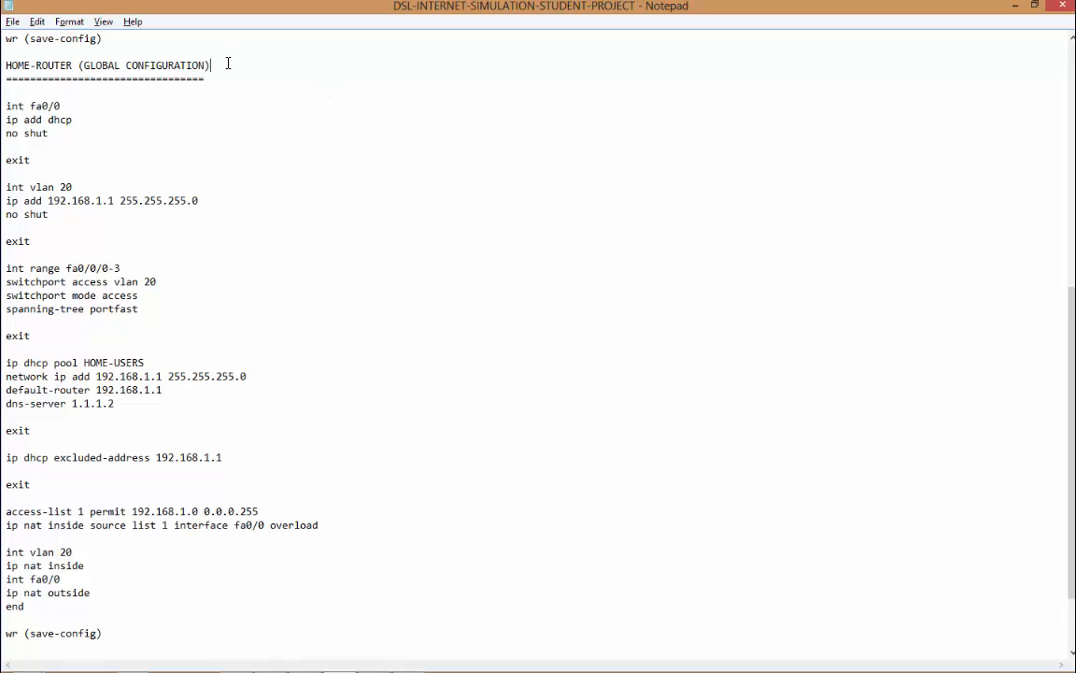
key(Right)
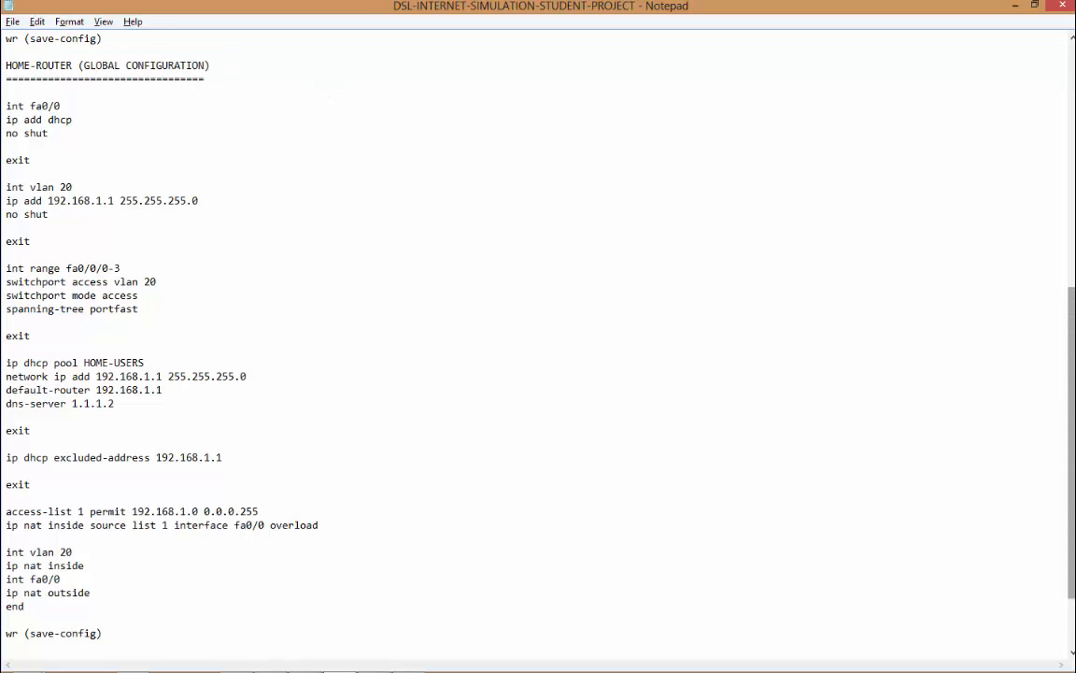
scroll(967, 254, up, 12)
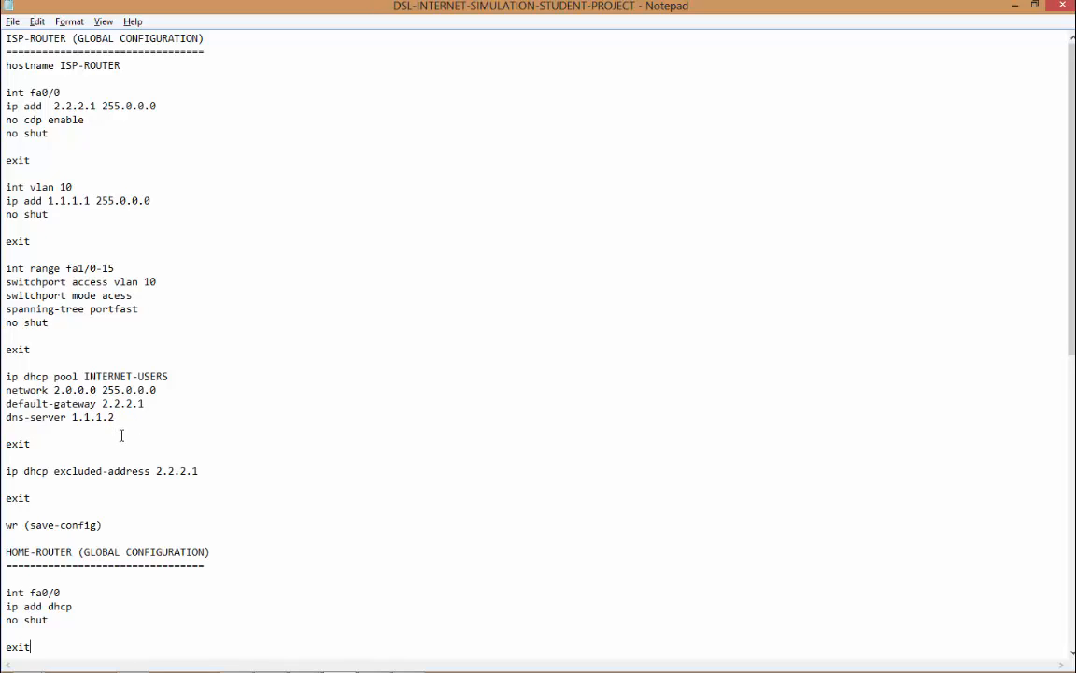
drag(121, 421, 72, 417)
click(1016, 6)
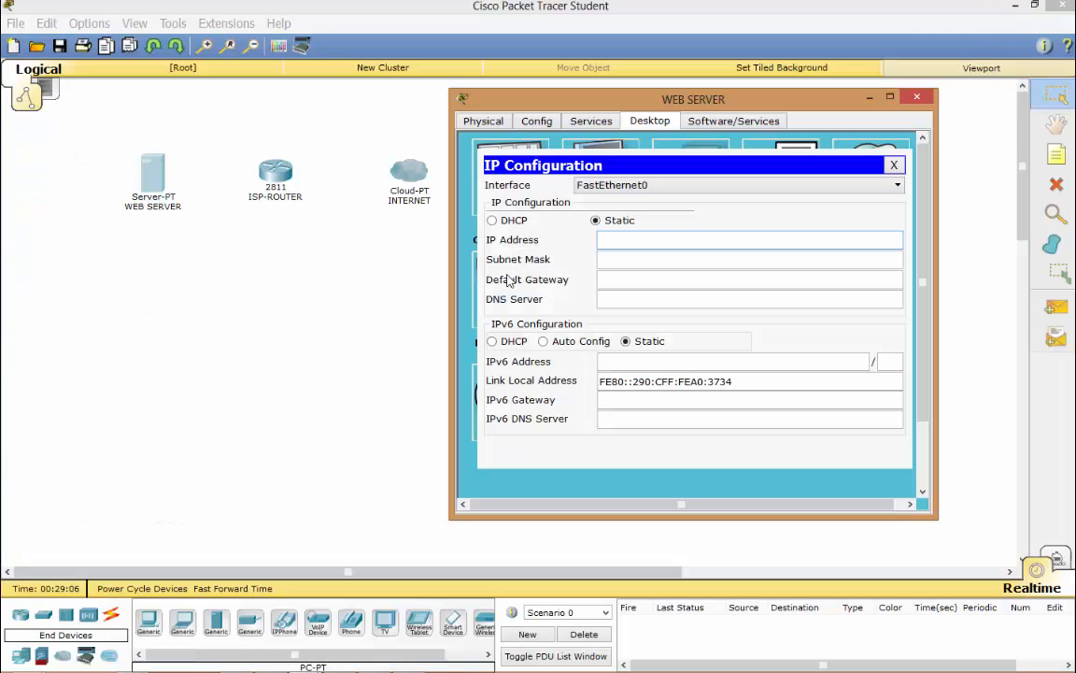
Set the web server's static IP address to 1.1.1.2, subnet mask 255.0.0.0, default gateway 1.1.1.1 and DNS server 1.1.1.2
click(622, 245)
text(1.1.1.2)
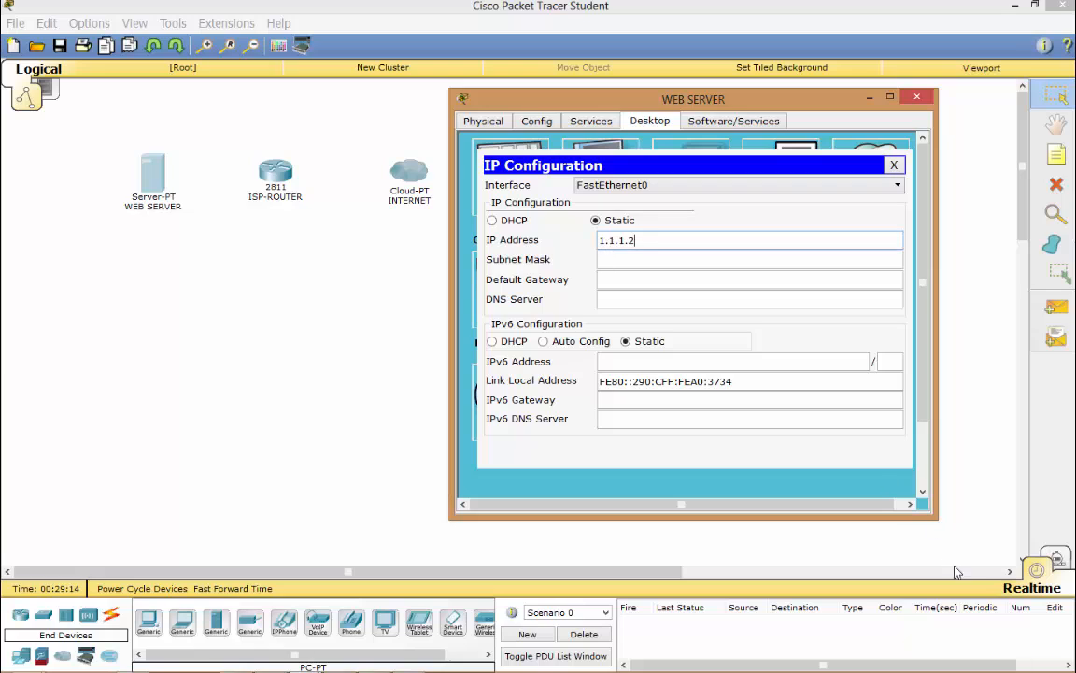
key(Tab)
key(Tab)
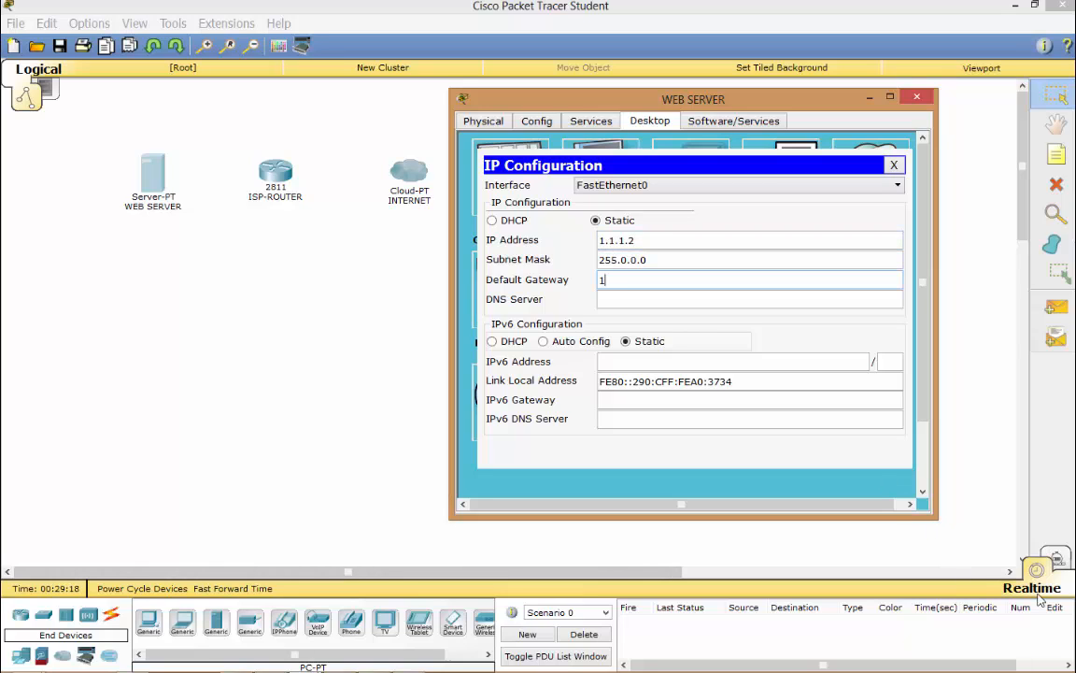
key(Tab)
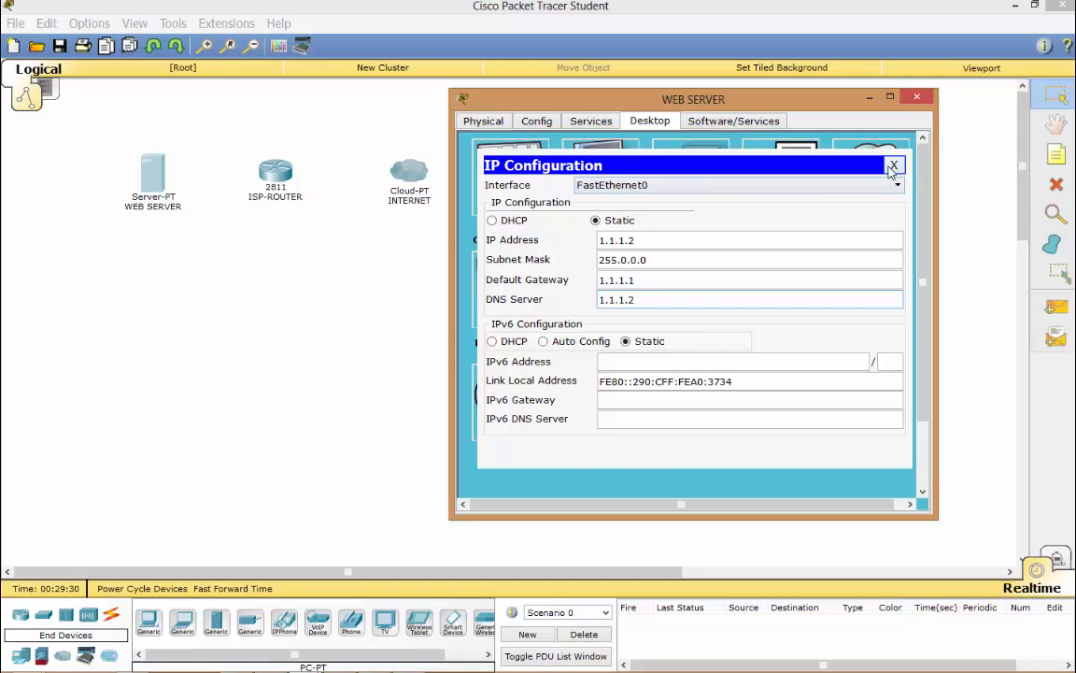
click(894, 165)
With the HTTP service on, change the welcome line of the server's index.html to "Welcome to EDUCATIPHIL.COM"
click(592, 121)
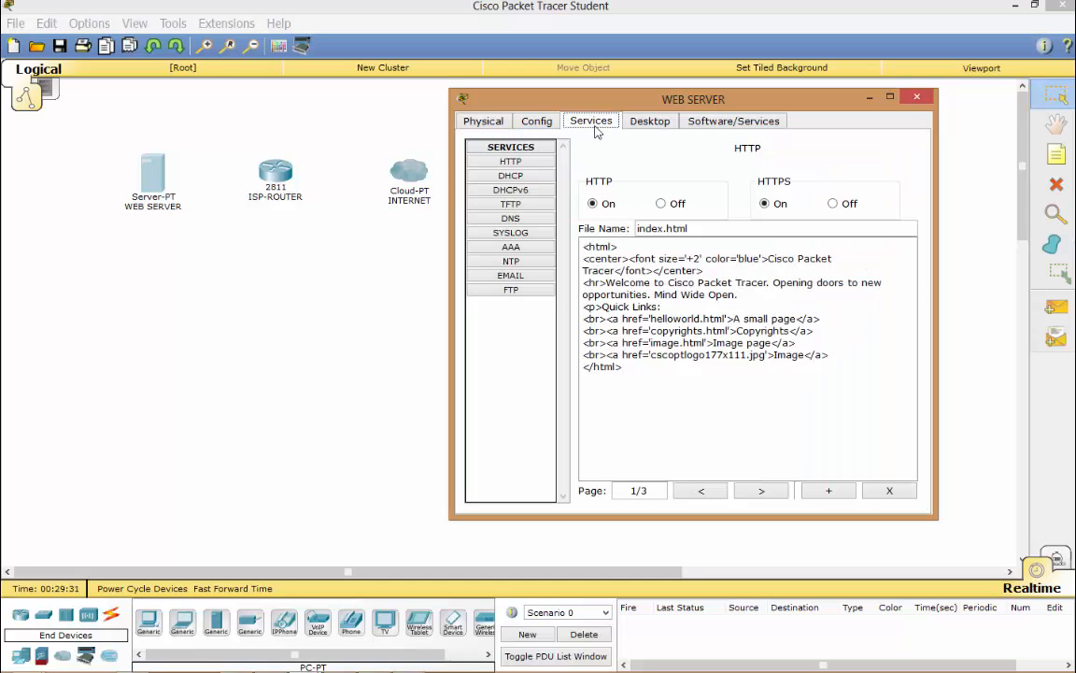
click(592, 202)
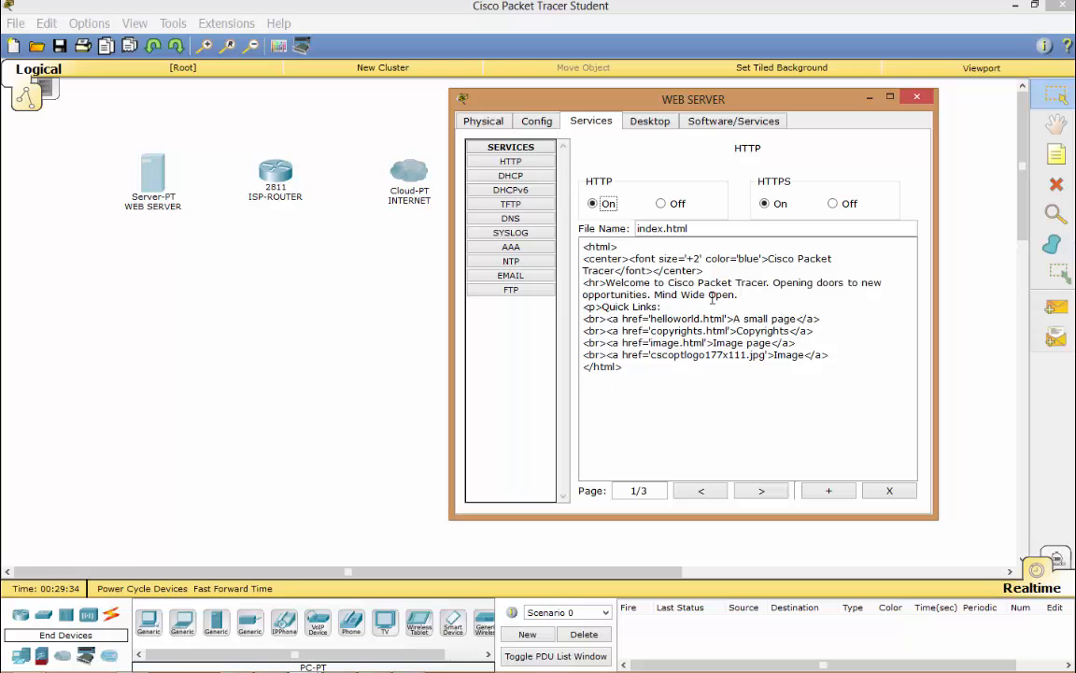
drag(735, 294, 669, 283)
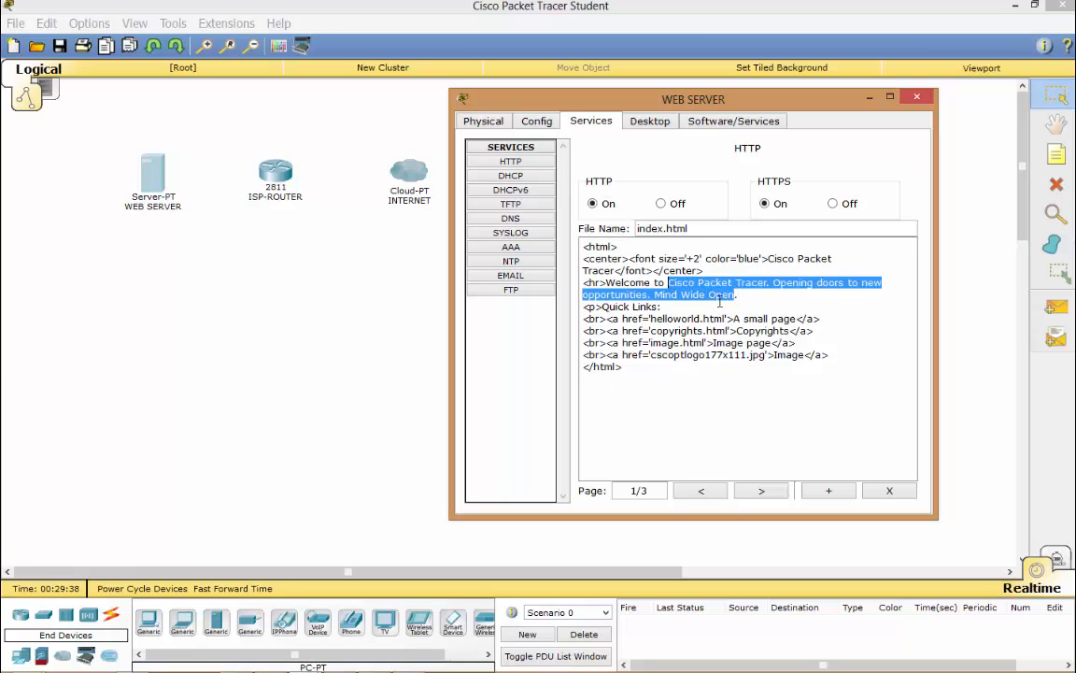
text(EDUCATI)
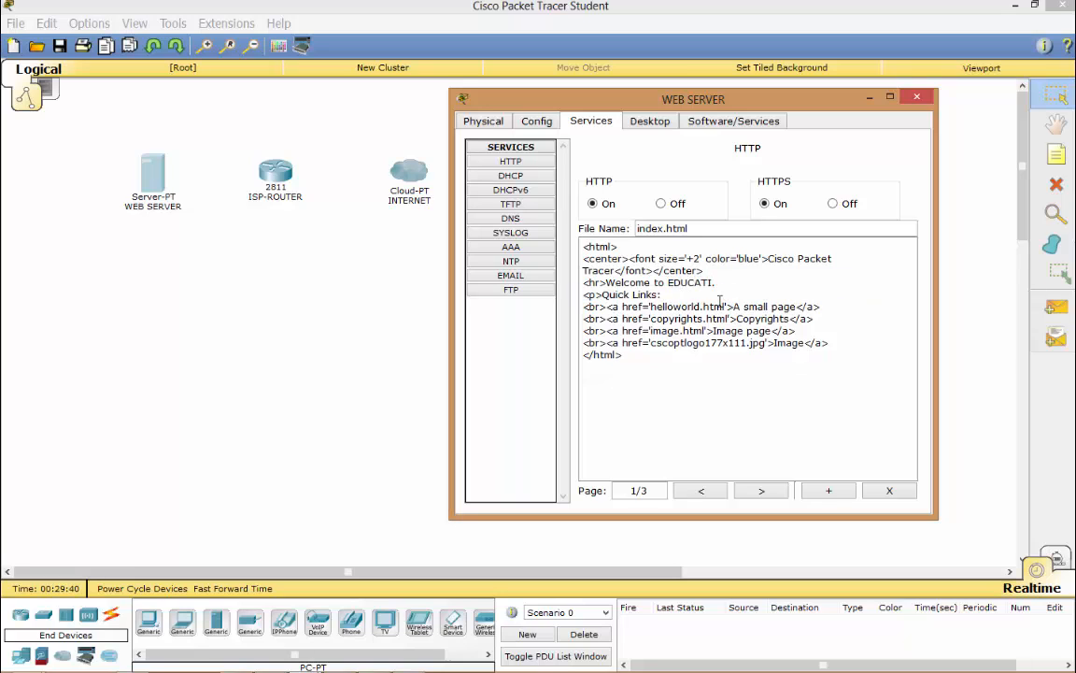
text(PHIL.COM.)
click(536, 222)
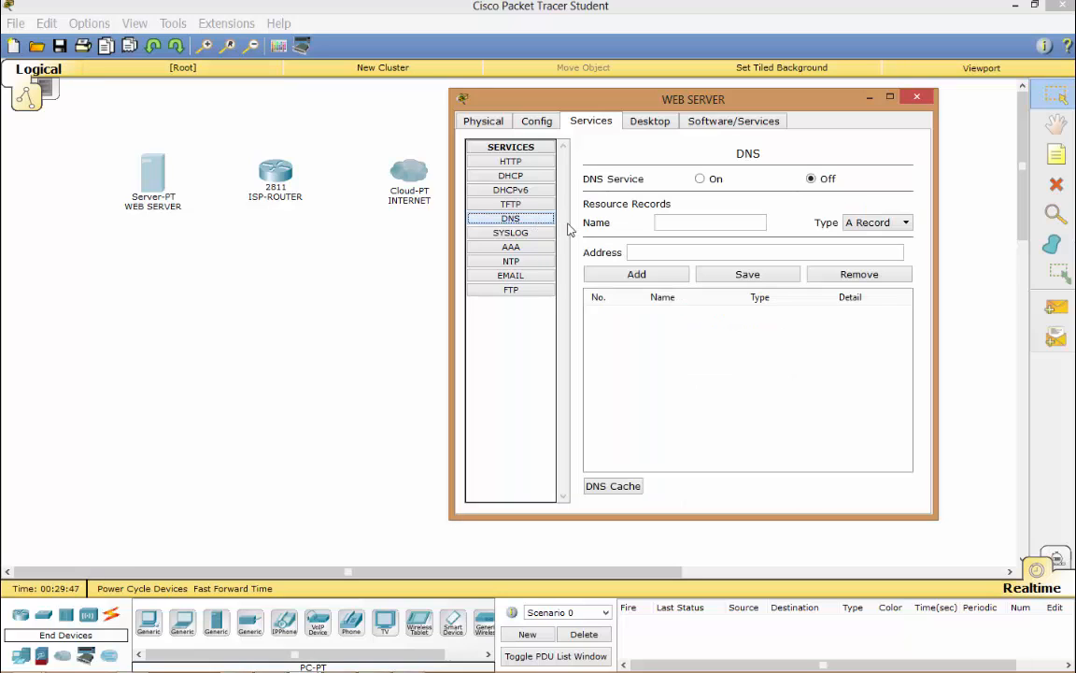
click(702, 179)
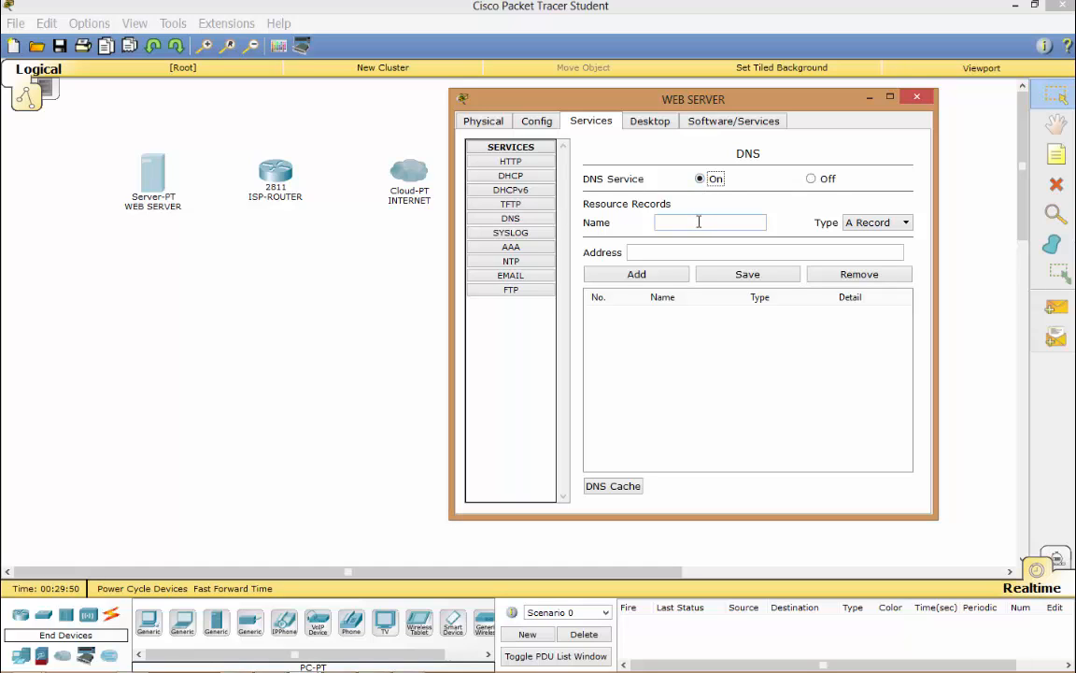
click(699, 221)
text(www)
key(BackSpace)
key(BackSpace)
key(BackSpace)
key(BackSpace)
text(www.educatiphil.com)
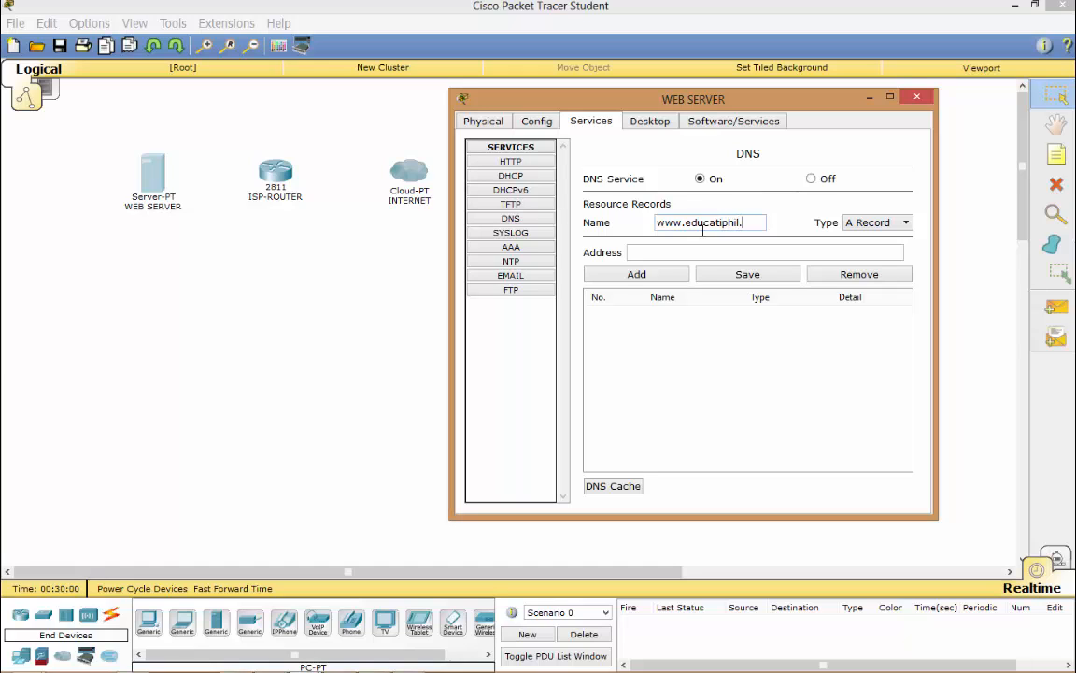
click(752, 251)
text(1.1.1.2)
click(653, 278)
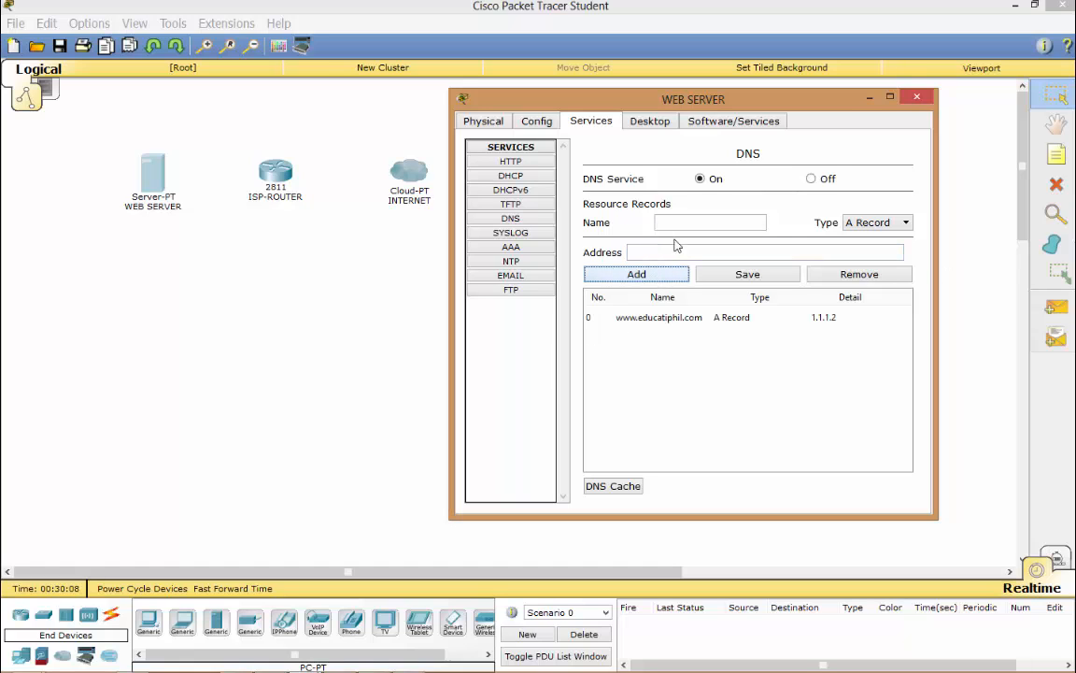
click(916, 98)
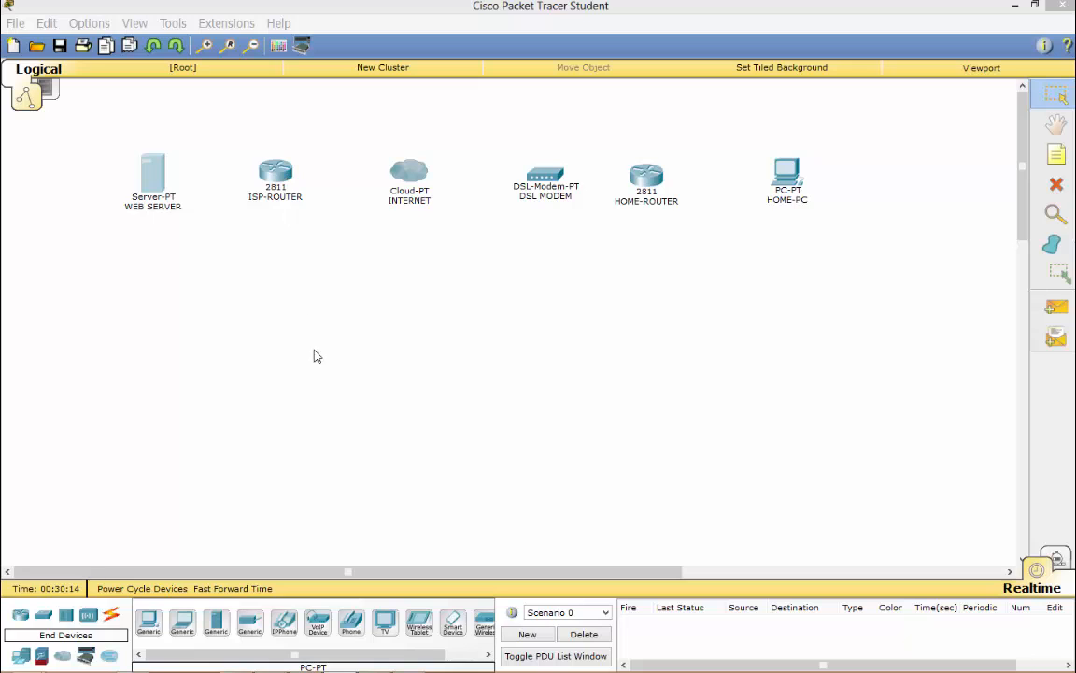
Install the NM-ESW-161 switching module in ISP-ROUTER's large empty slot and open the router's command line interface
click(114, 617)
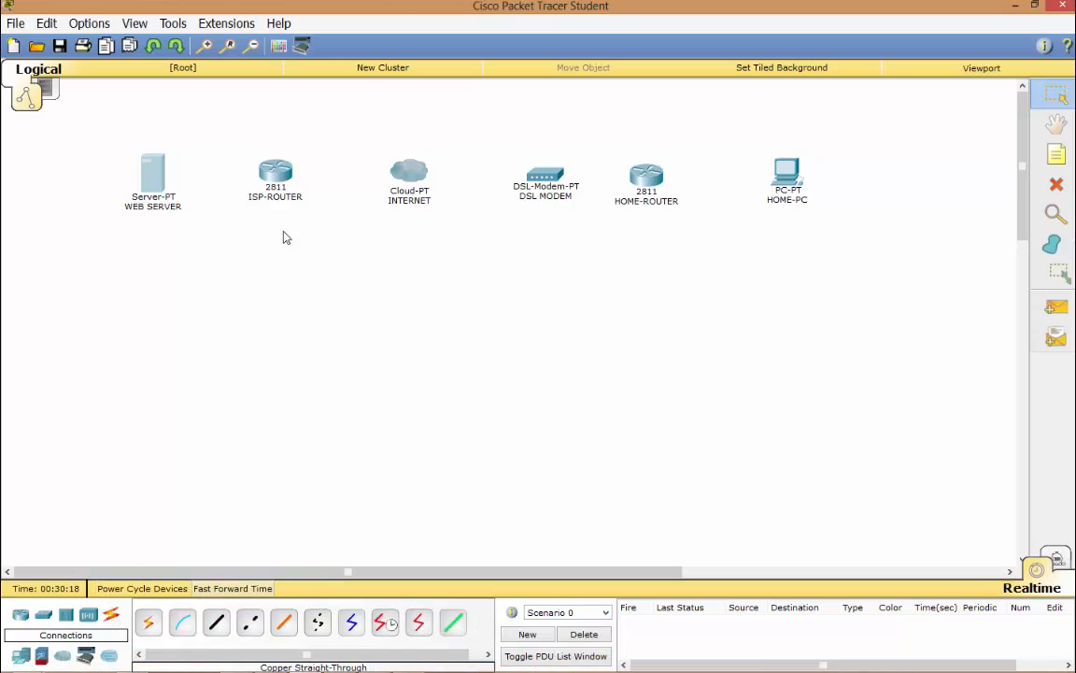
click(279, 175)
drag(356, 151, 429, 42)
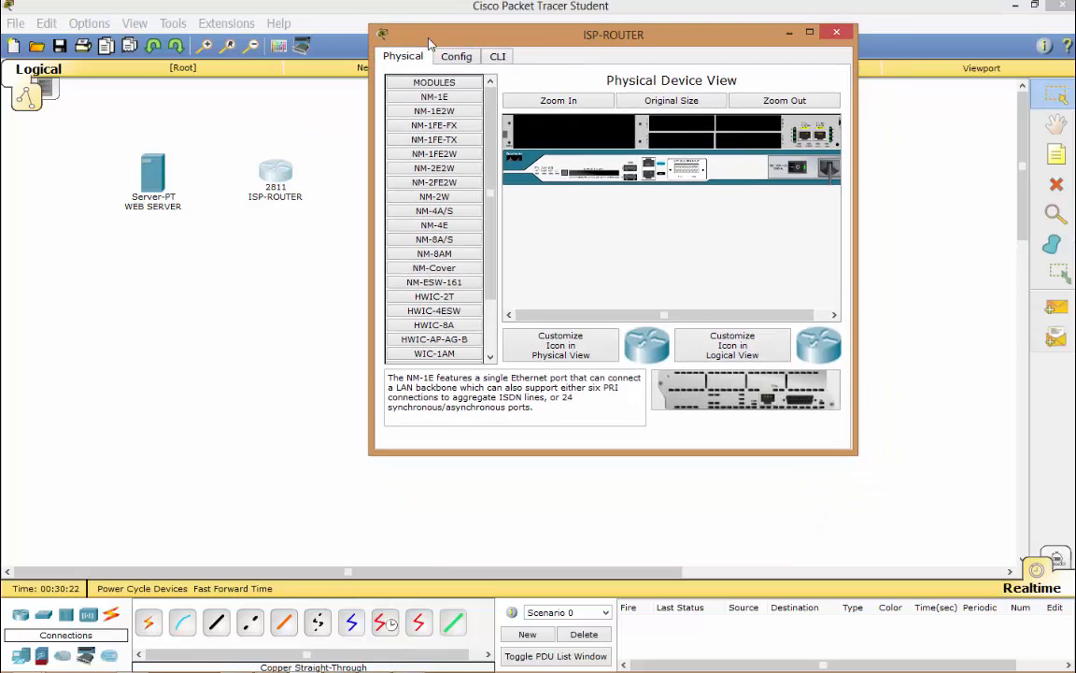
drag(856, 453, 1056, 614)
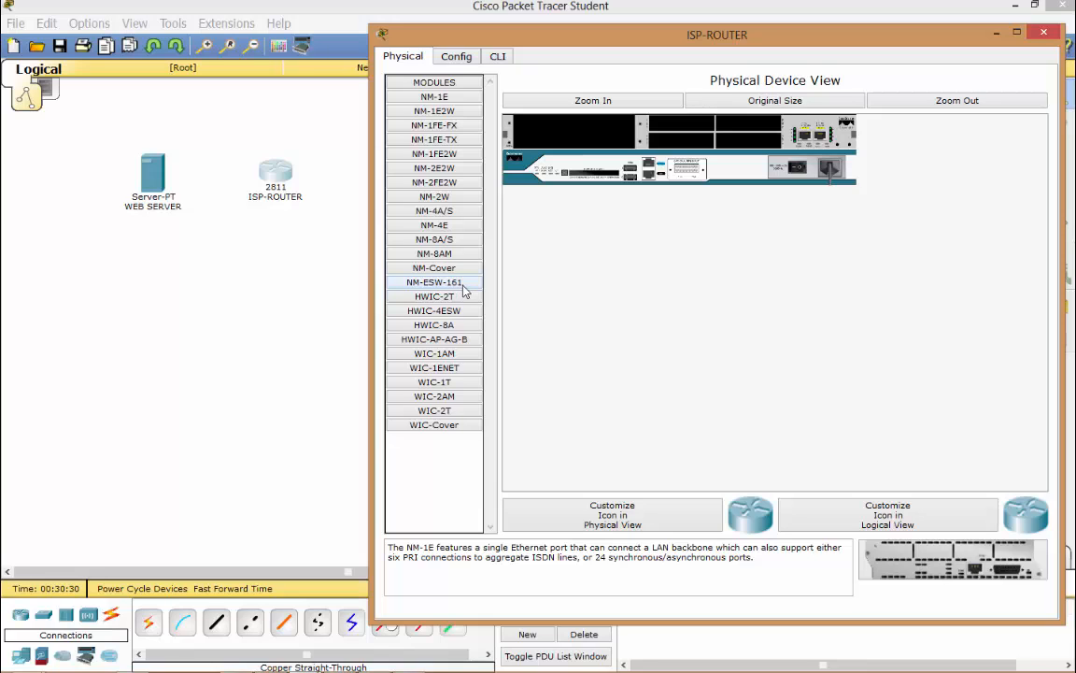
drag(464, 291, 570, 136)
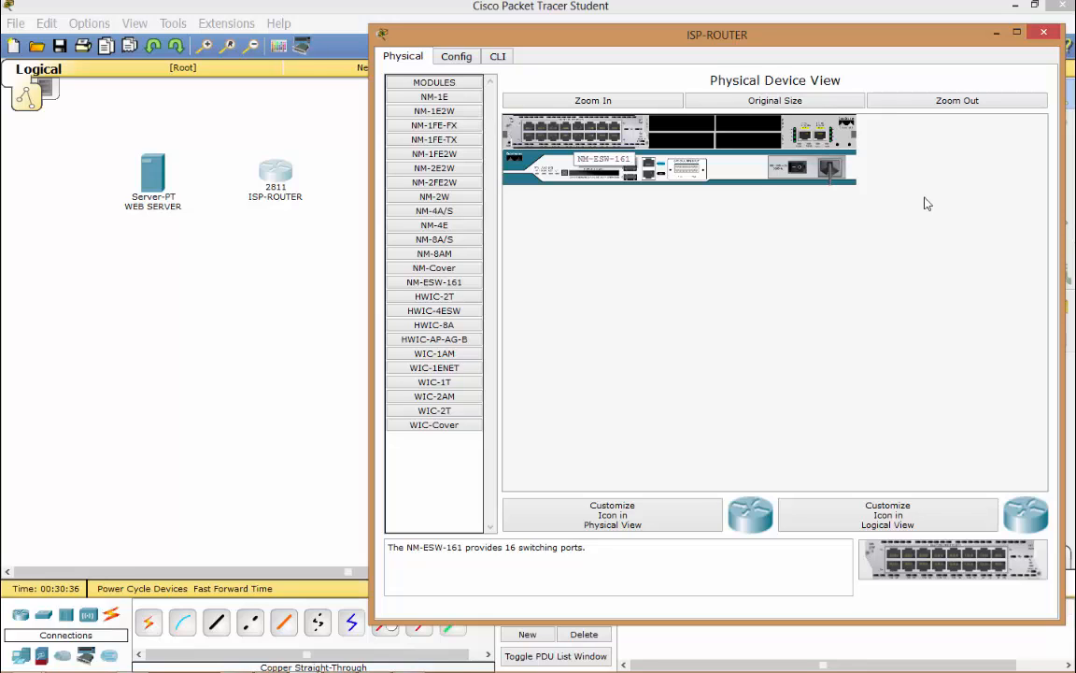
click(497, 58)
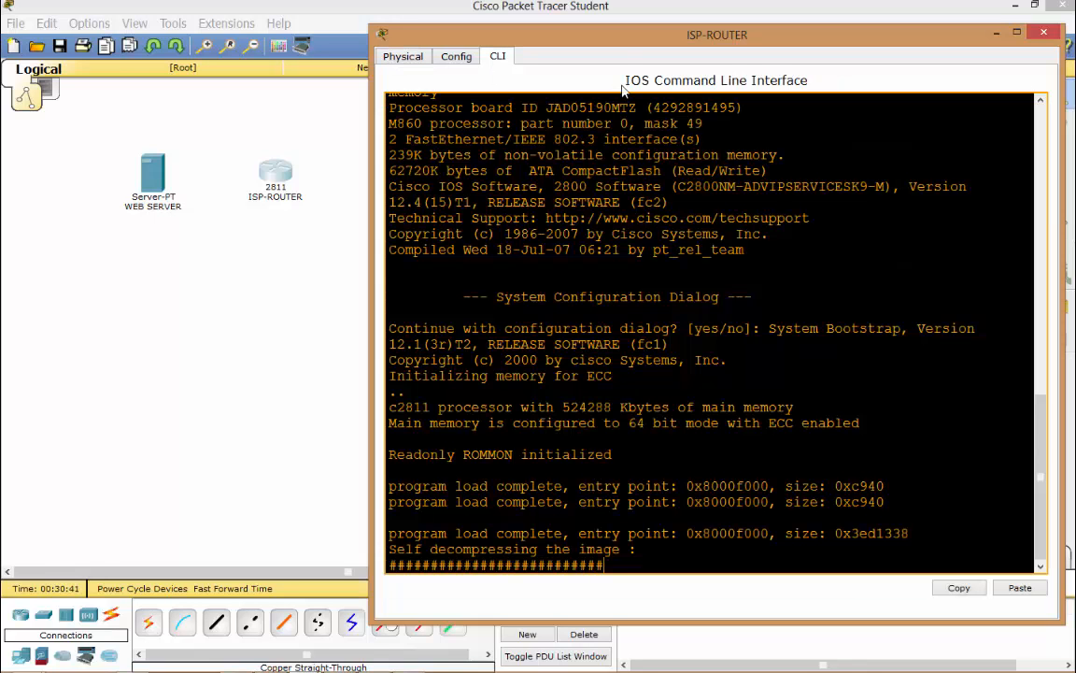
drag(626, 38, 608, 15)
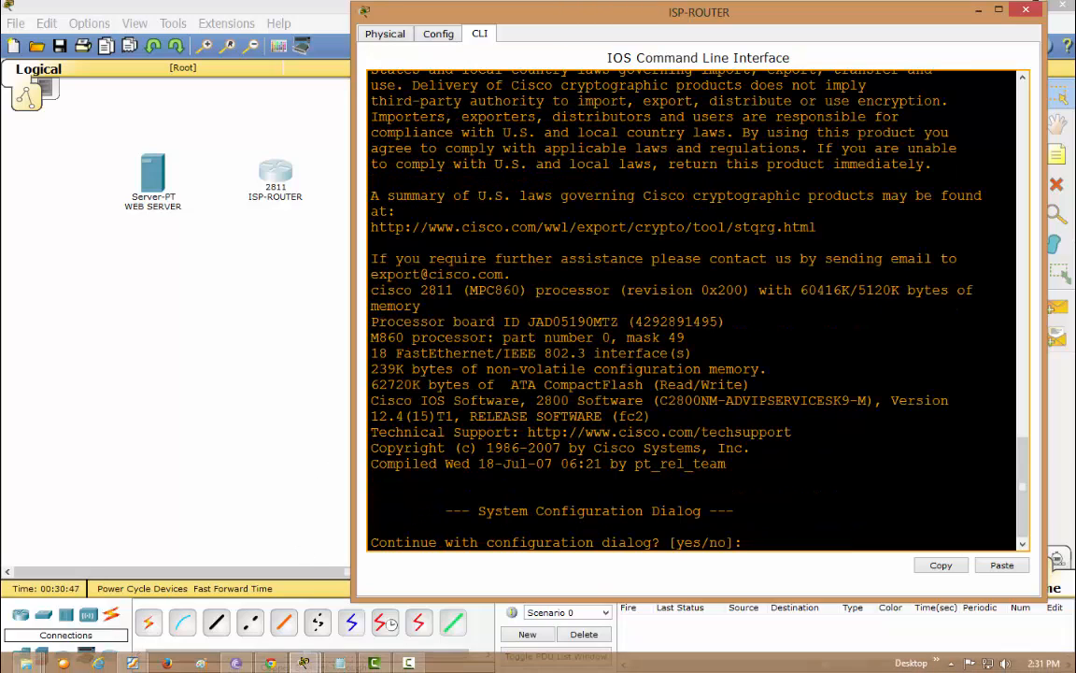
Switch to the Notepad project notes and examine the ISP-ROUTER global configuration commands and where the HOME-ROUTER section begins
click(339, 661)
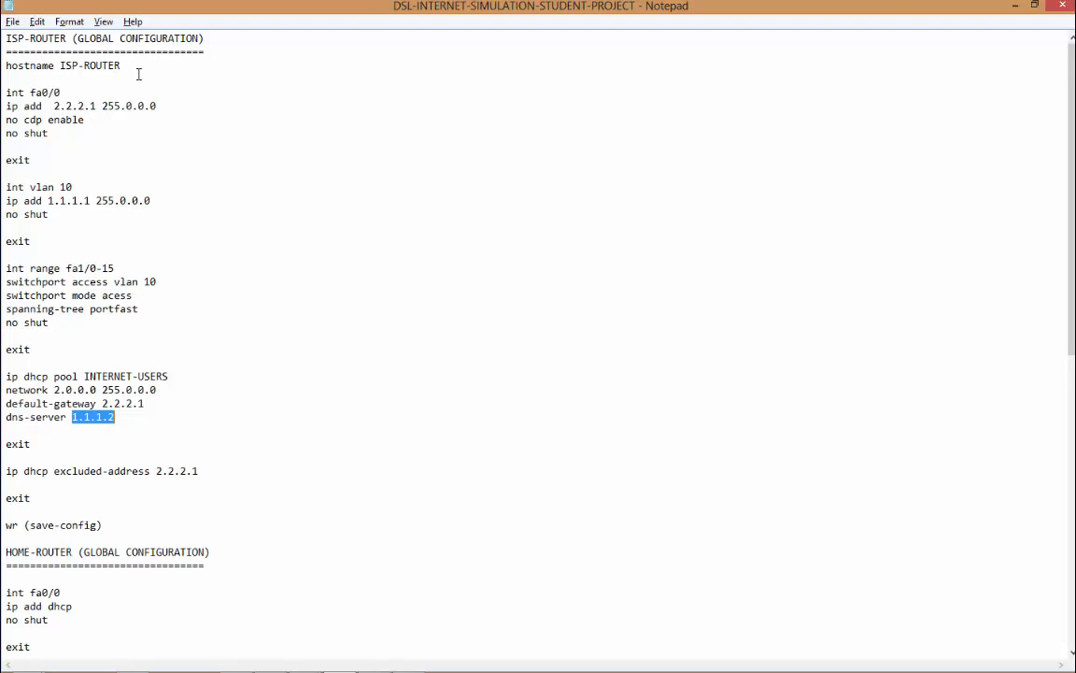
drag(125, 66, 63, 484)
click(34, 74)
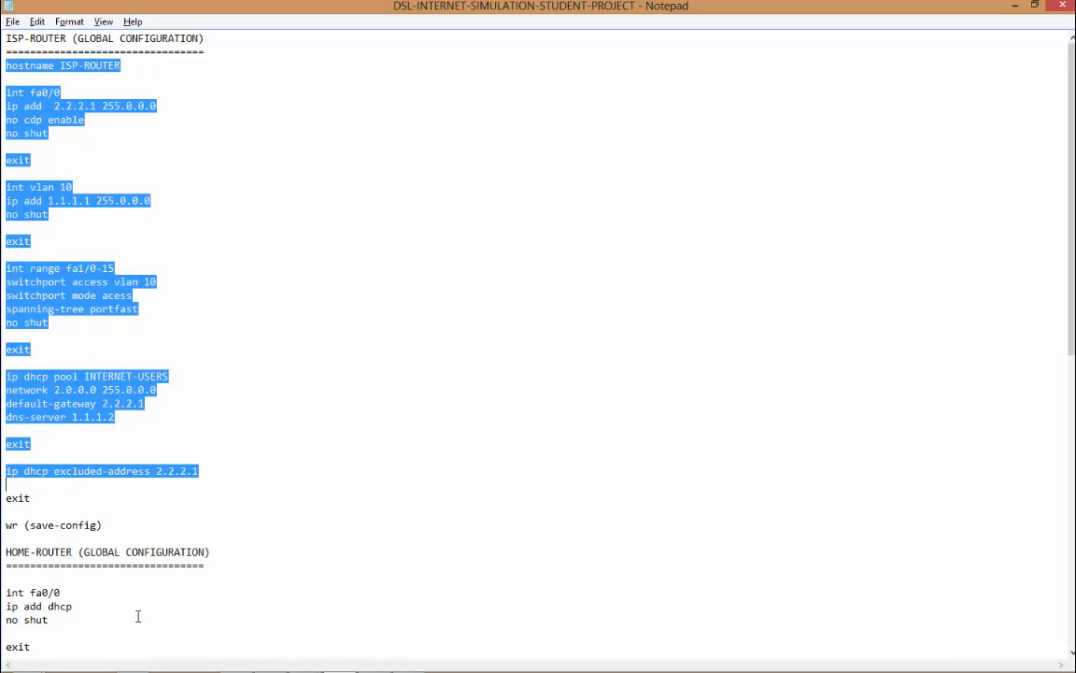
click(126, 564)
drag(237, 554, 6, 560)
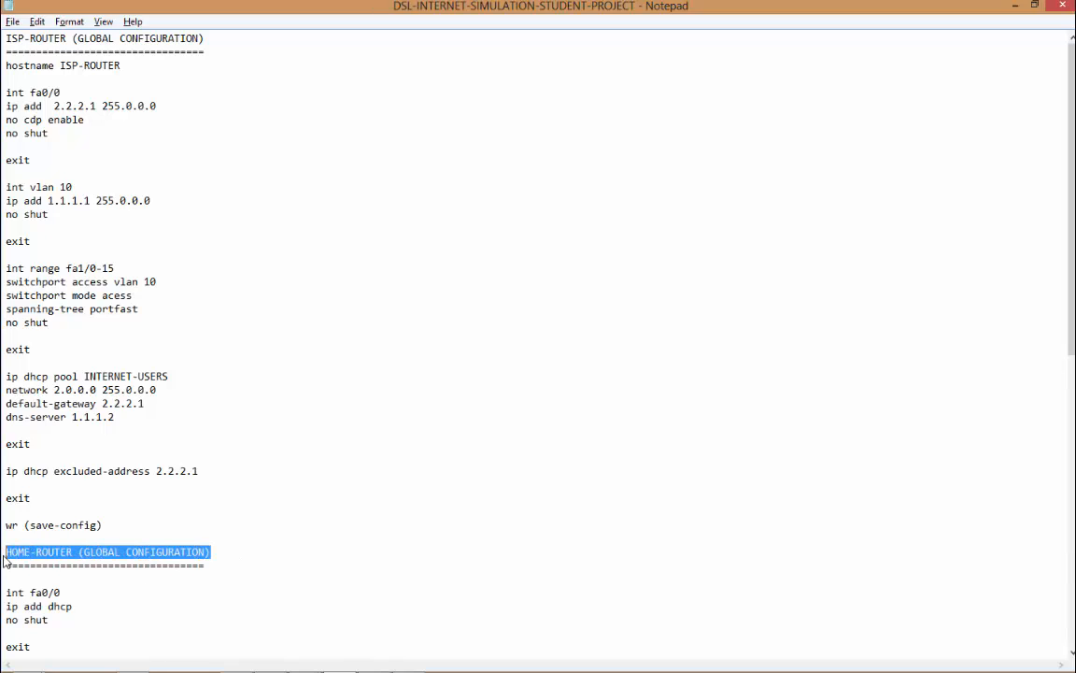
click(195, 569)
click(540, 308)
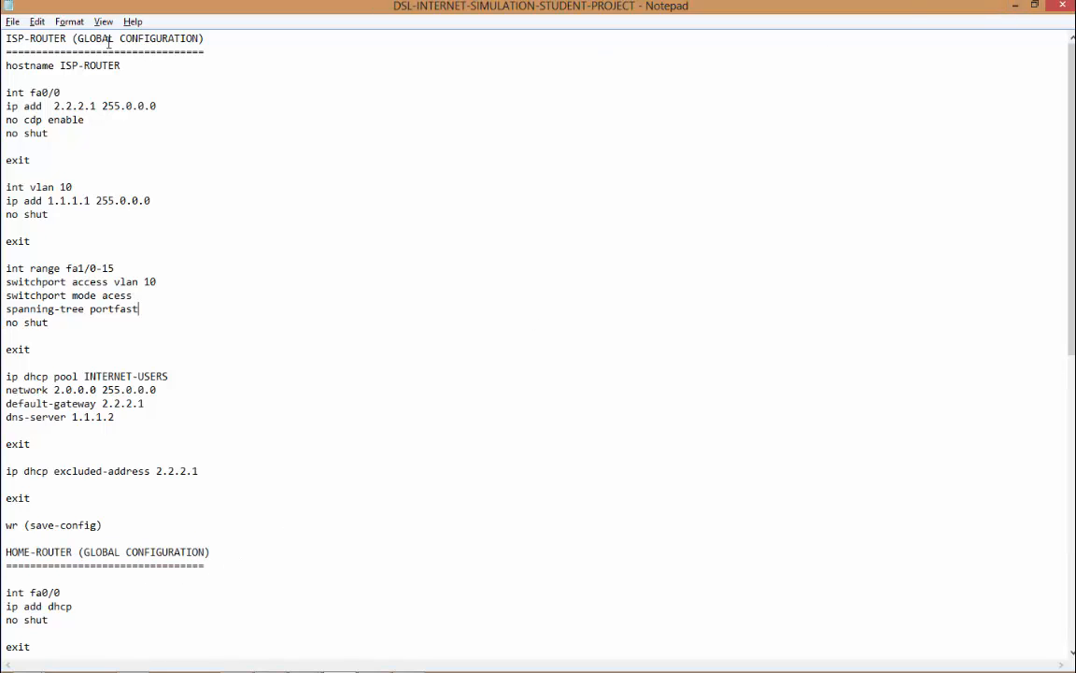
Switch back to Packet Tracer and answer no to ISP-ROUTER's system configuration dialog to get to the router prompt
drag(125, 65, 6, 65)
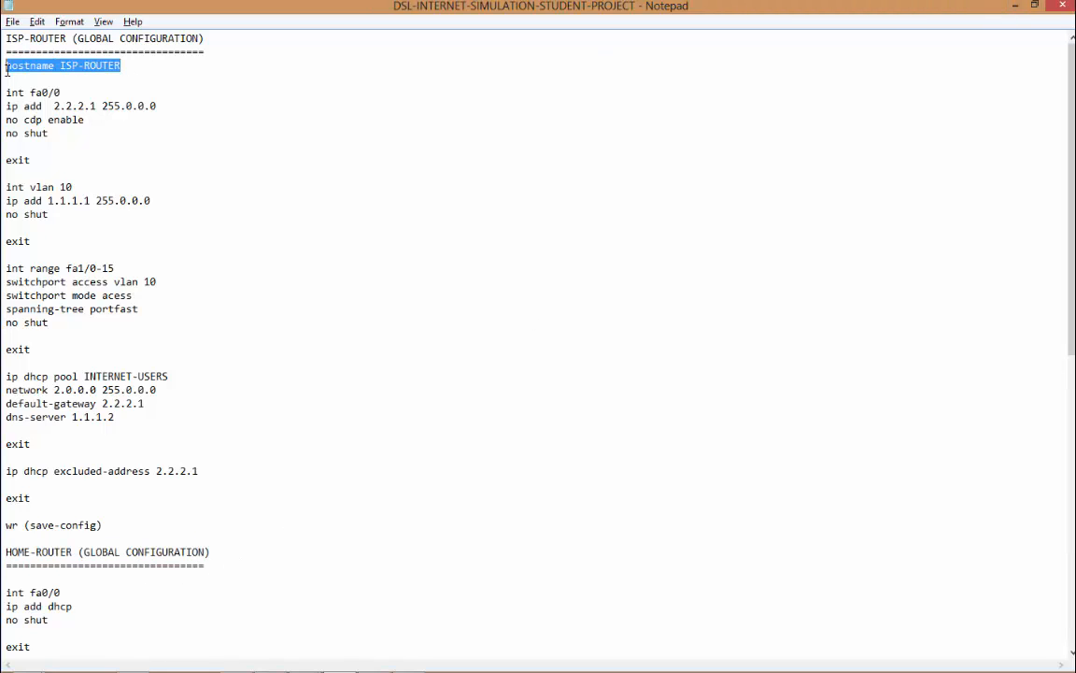
click(1015, 6)
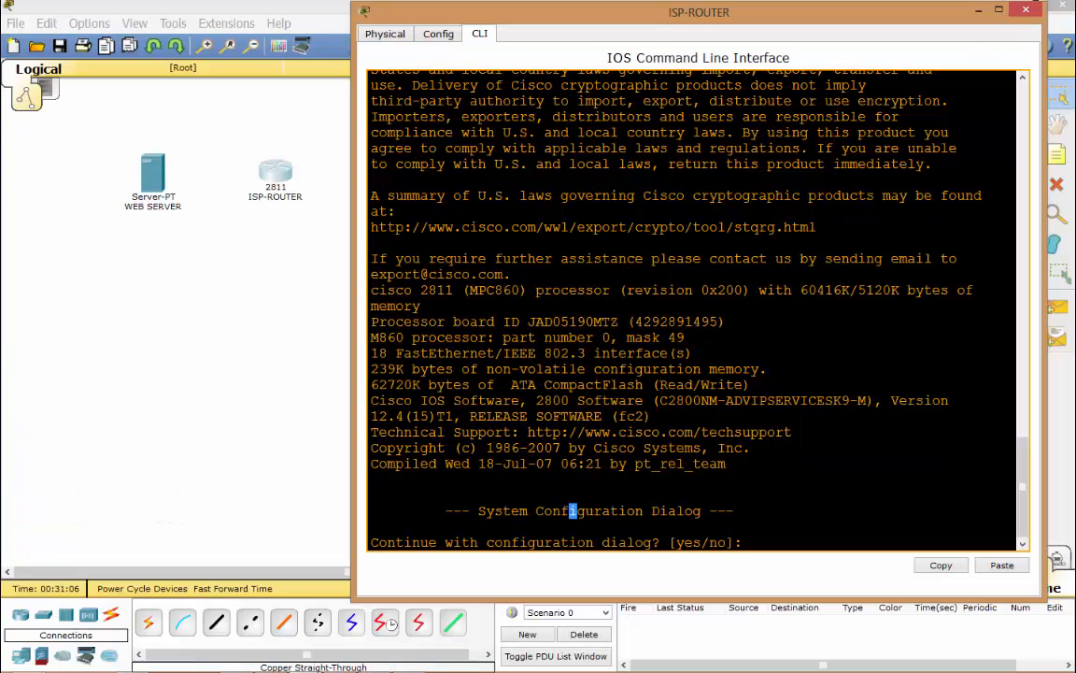
text(n)
key(Return)
key(Return)
key(Return)
key(Return)
key(Return)
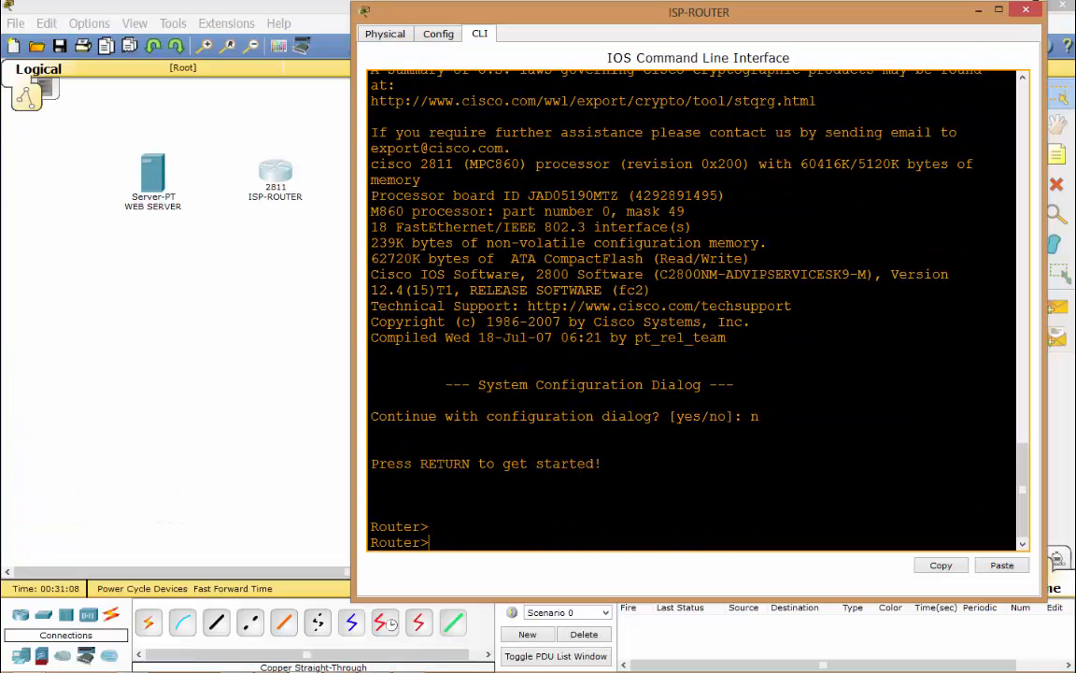
Enter privileged mode with en and go into global configuration mode with conf t on ISP-ROUTER
text(en)
key(Return)
key(Return)
key(Return)
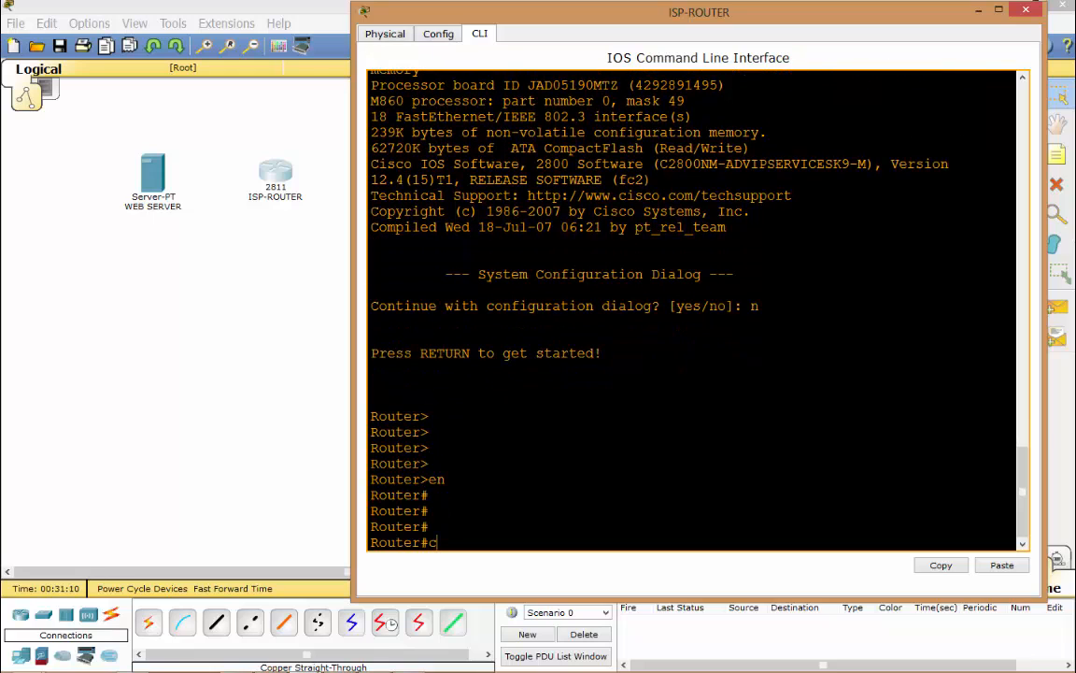
text(conf t)
key(Return)
Set the router's hostname to ISP-ROUTER, checking the name against the Notepad project notes
text(hos)
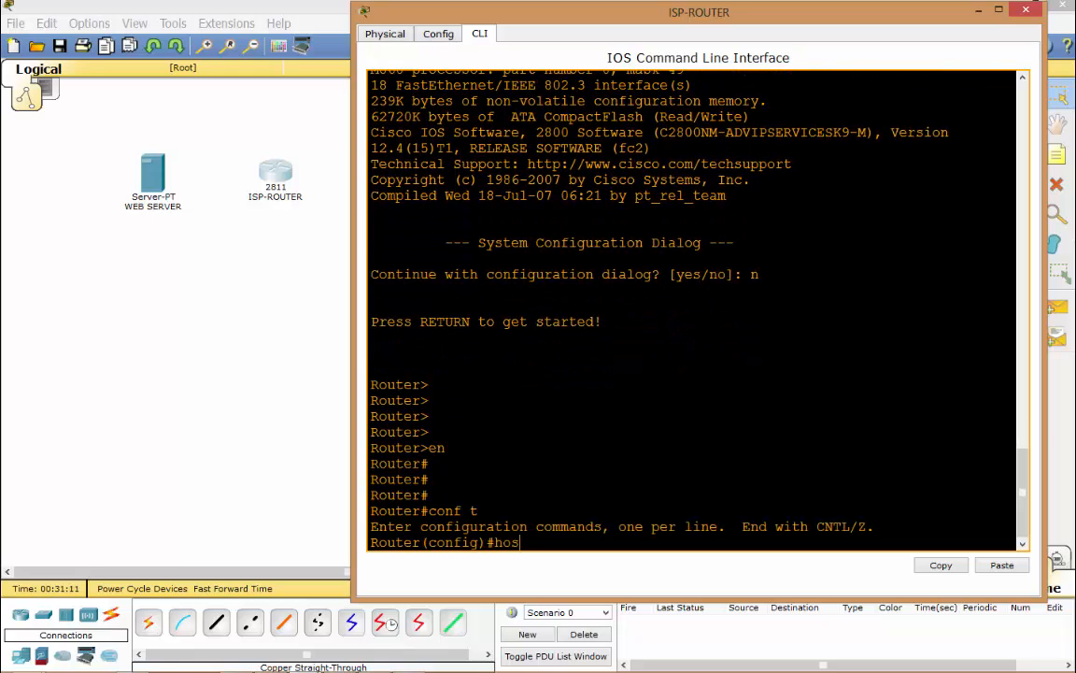
text(t)
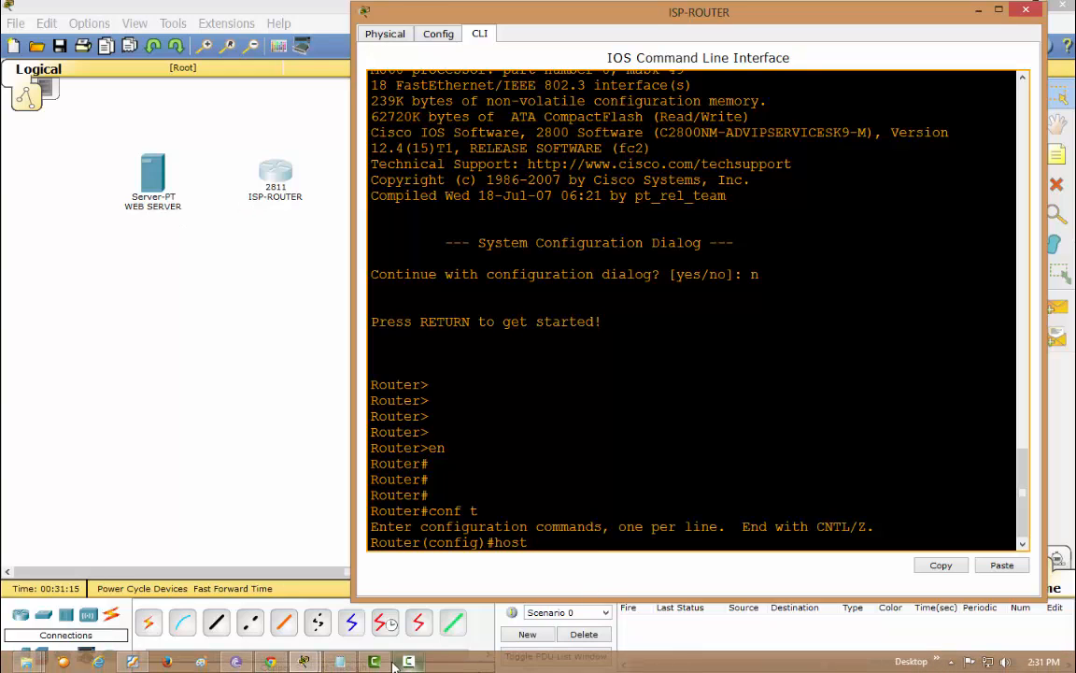
click(341, 665)
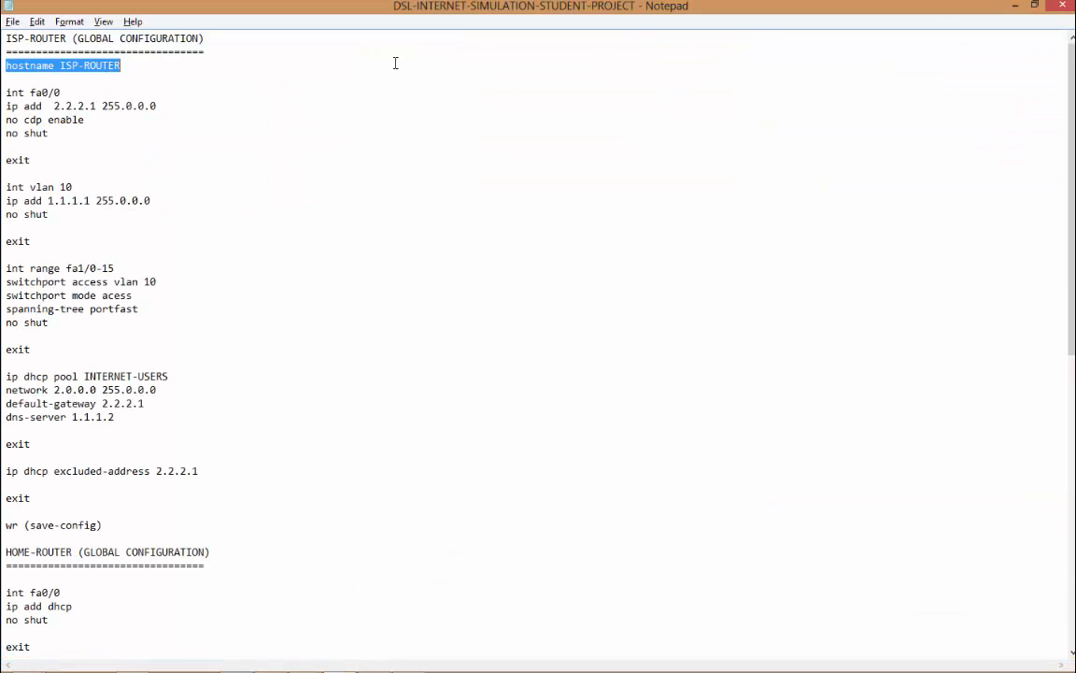
key(alt+Tab)
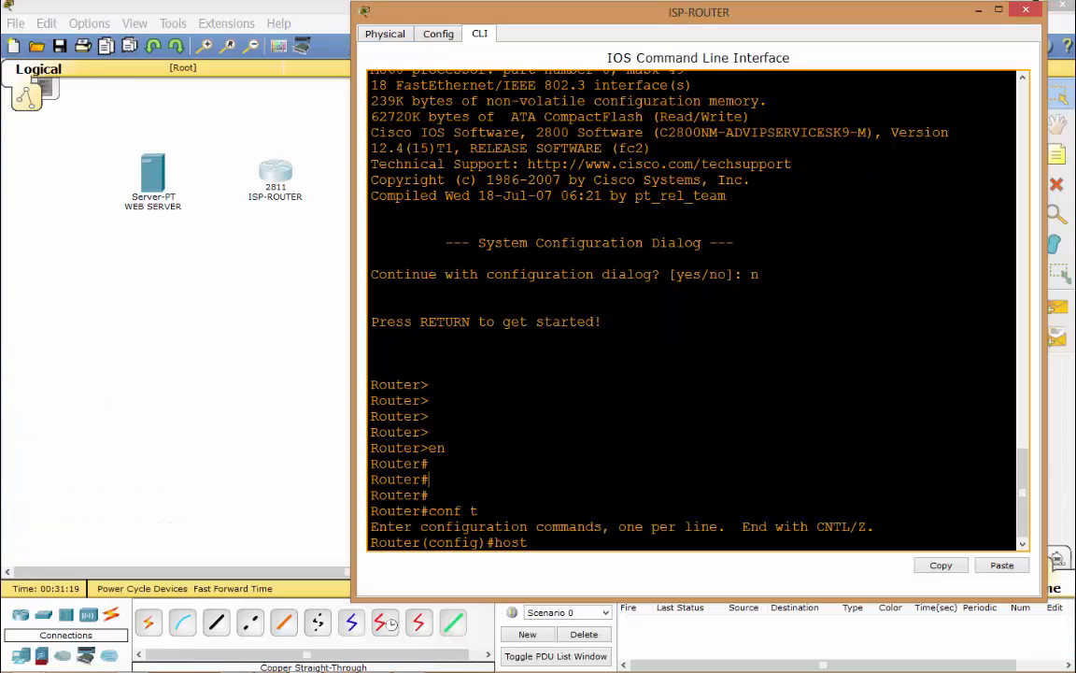
text(ISP-ROUTER)
key(Return)
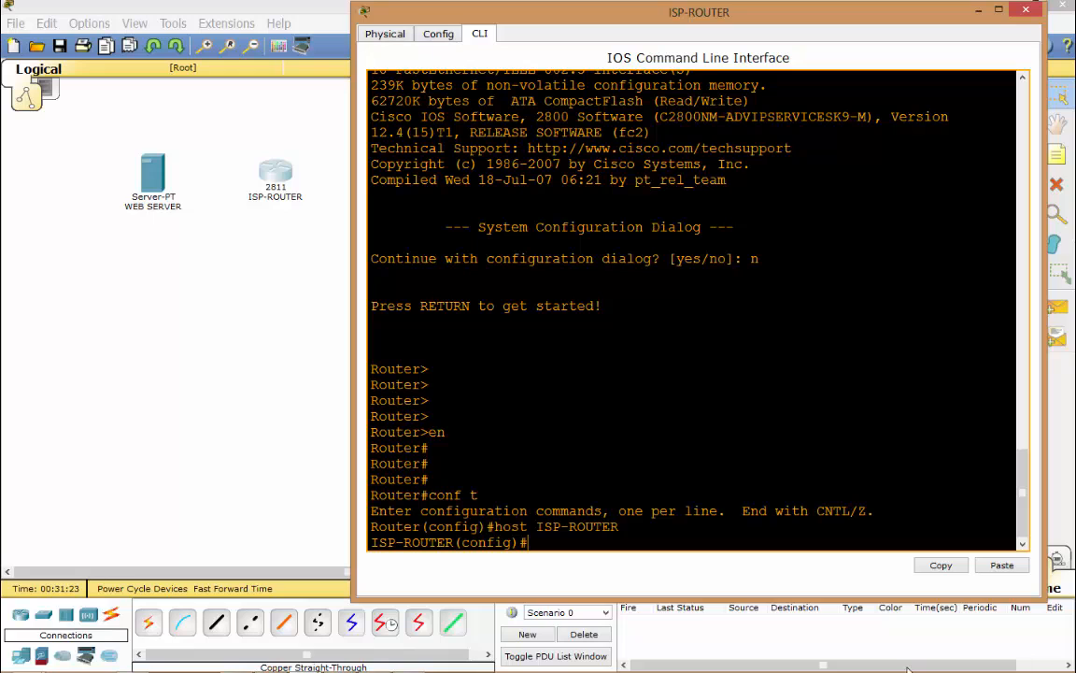
Switch to the Notepad project notes and examine the ISP-ROUTER int fa0/0 commands for the IP address, CDP and shutdown state
mouse_move(906, 668)
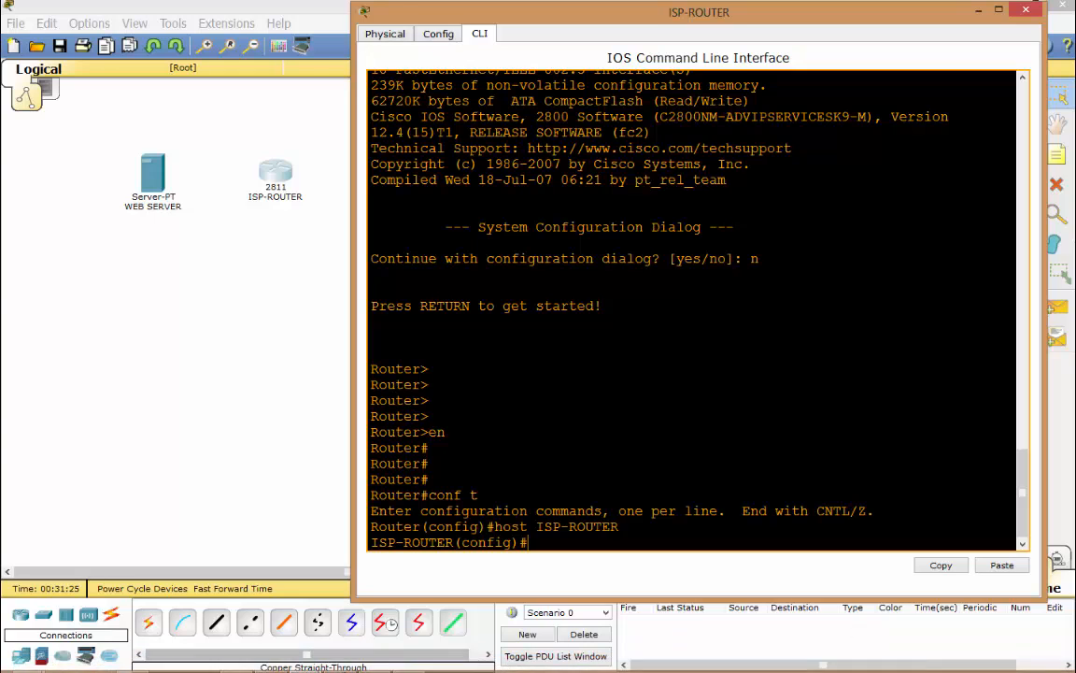
click(340, 662)
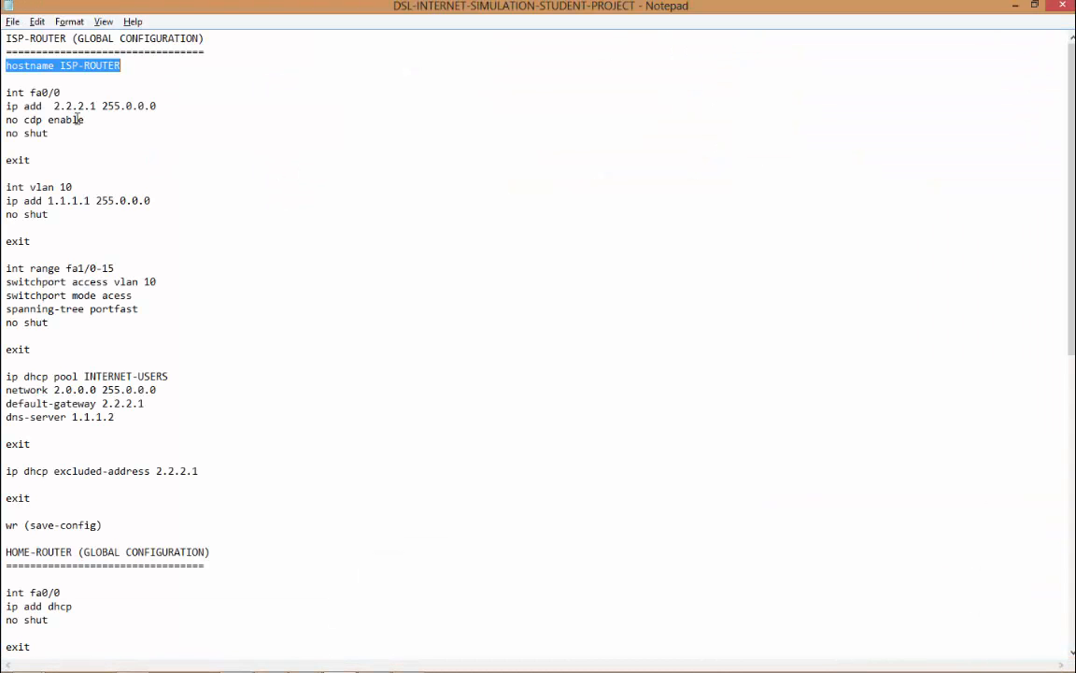
click(7, 92)
drag(7, 93, 43, 136)
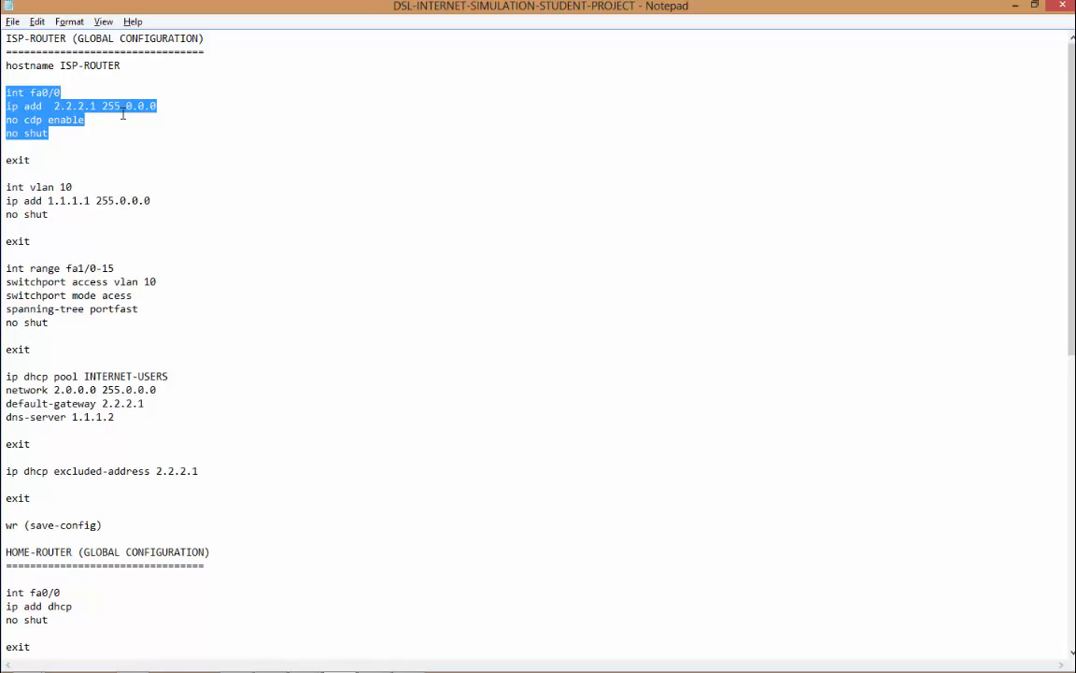
click(85, 116)
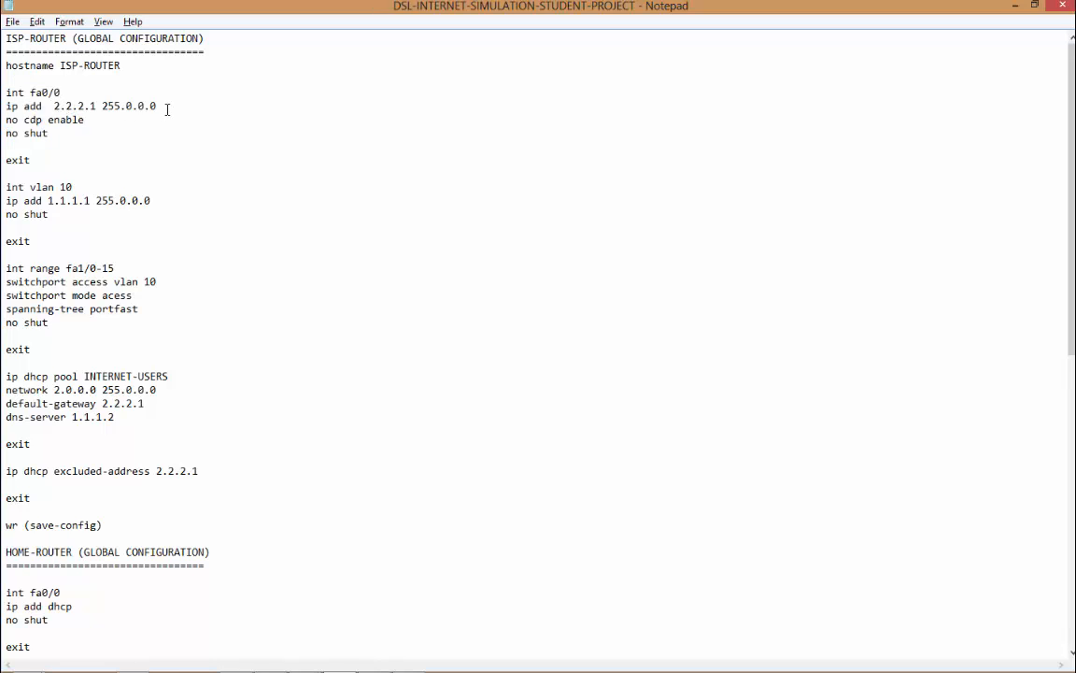
drag(155, 106, 5, 92)
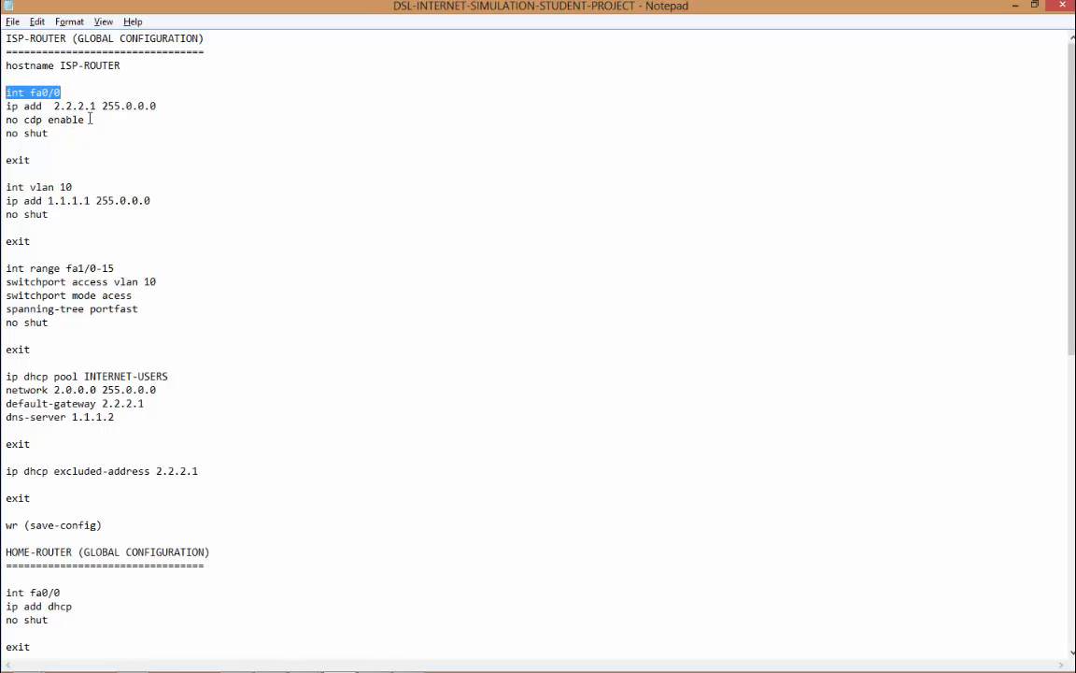
drag(155, 106, 7, 108)
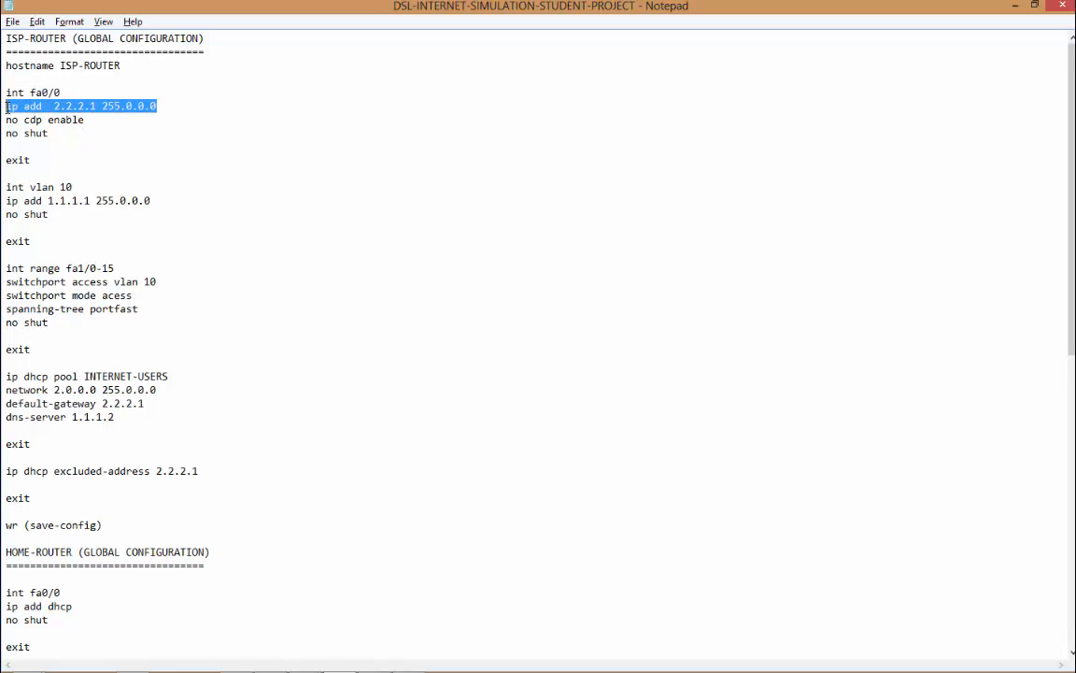
click(148, 119)
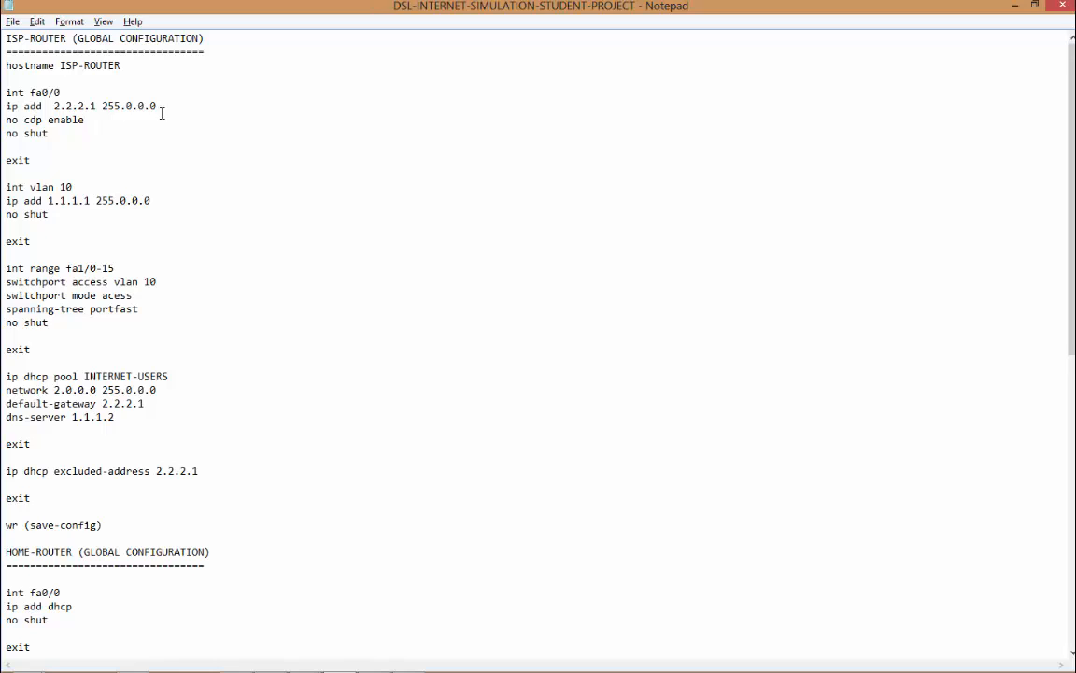
drag(157, 105, 3, 106)
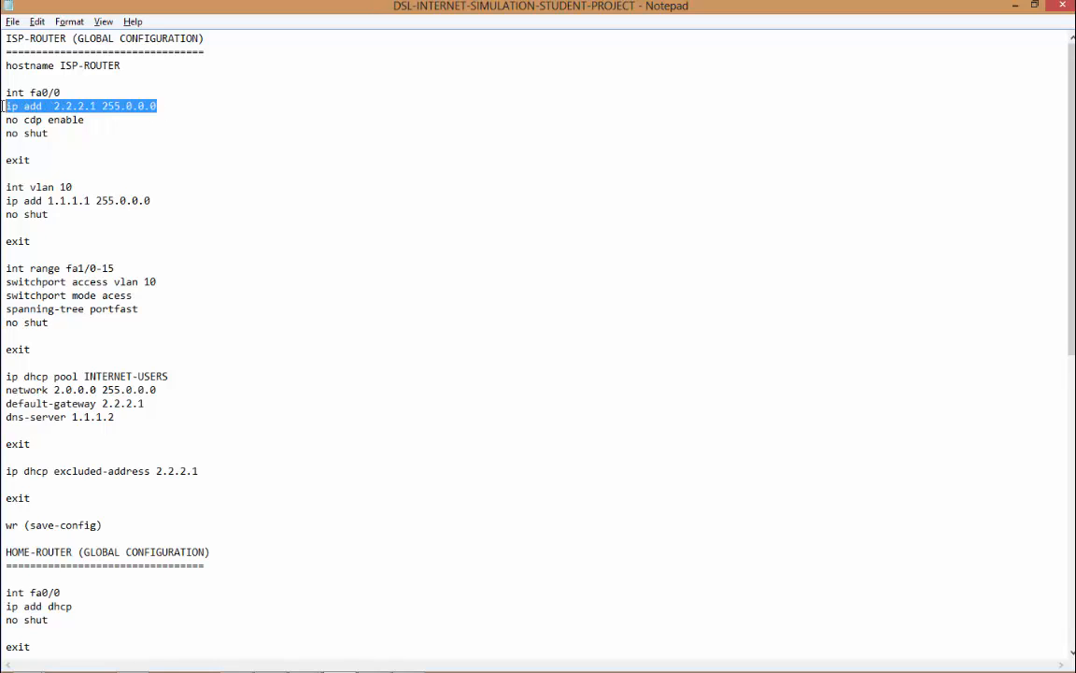
drag(92, 119, 4, 133)
click(73, 138)
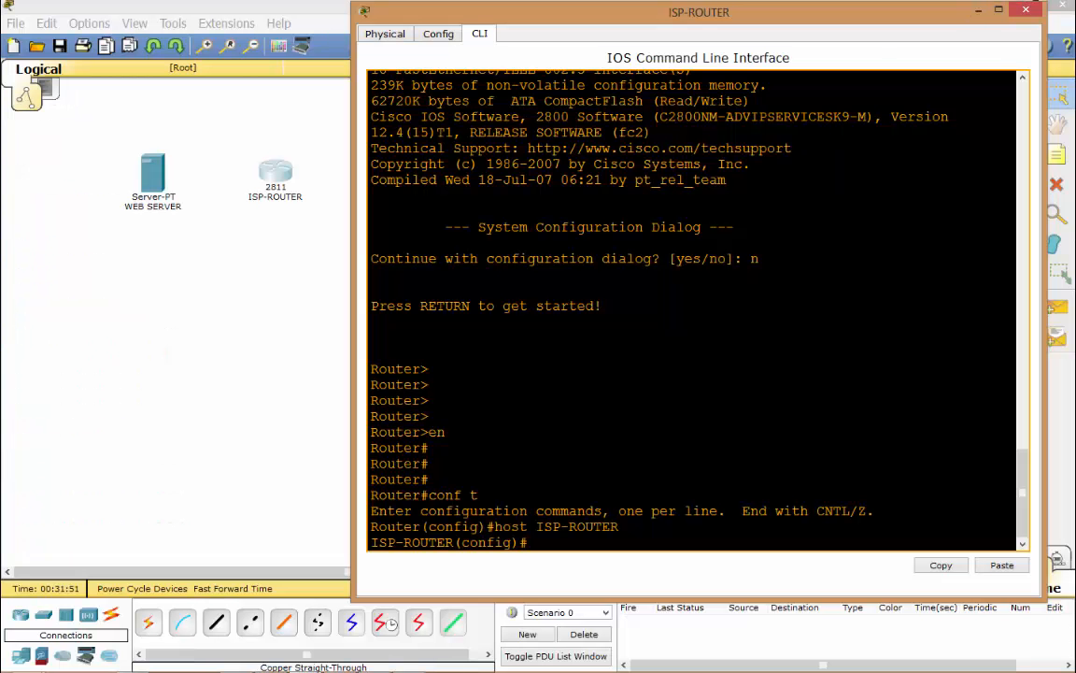
Back in Packet Tracer, close the ISP-ROUTER window and connect WEB SERVER FastEthernet0 to ISP-ROUTER FastEthernet1/0 with a copper straight-through cable
key(alt+F4)
click(216, 623)
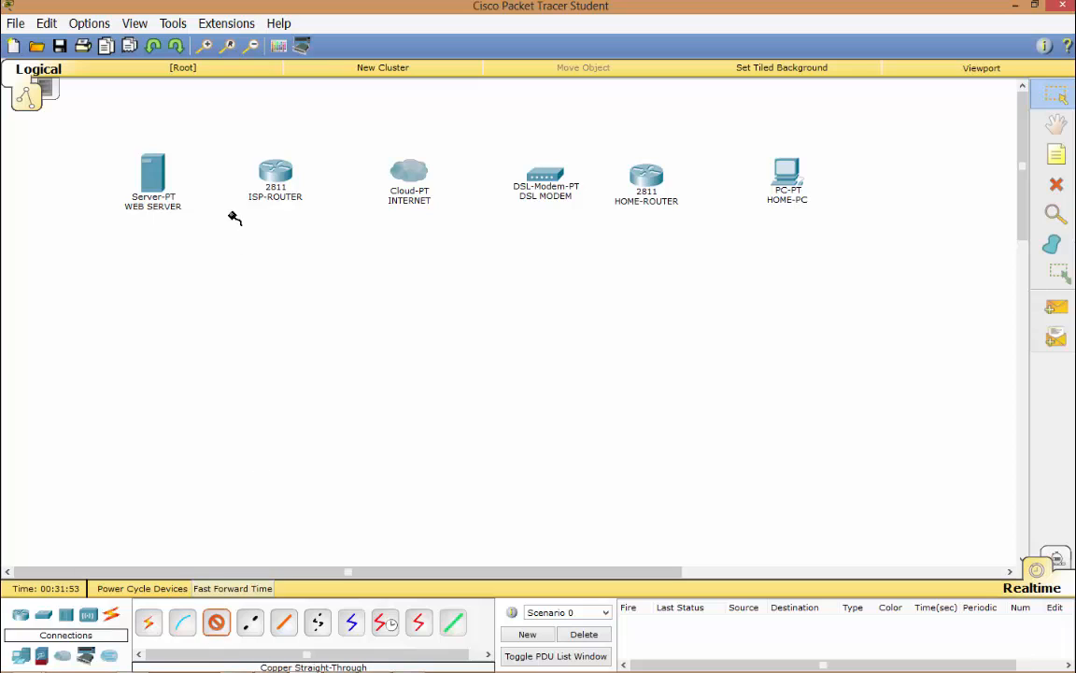
click(159, 175)
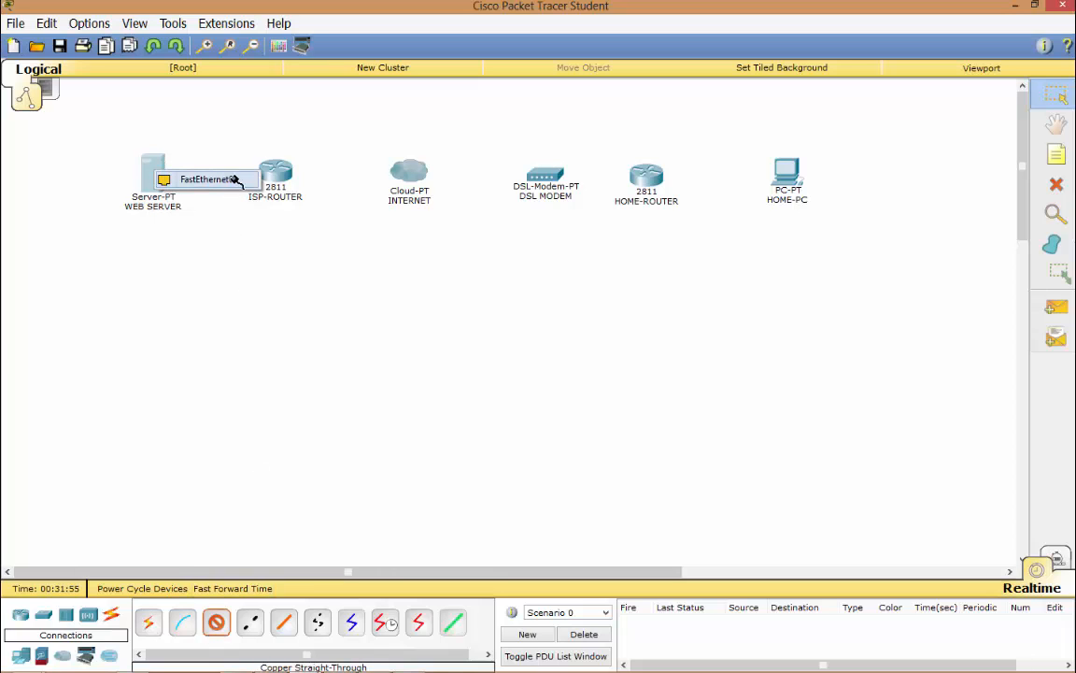
click(229, 177)
click(268, 178)
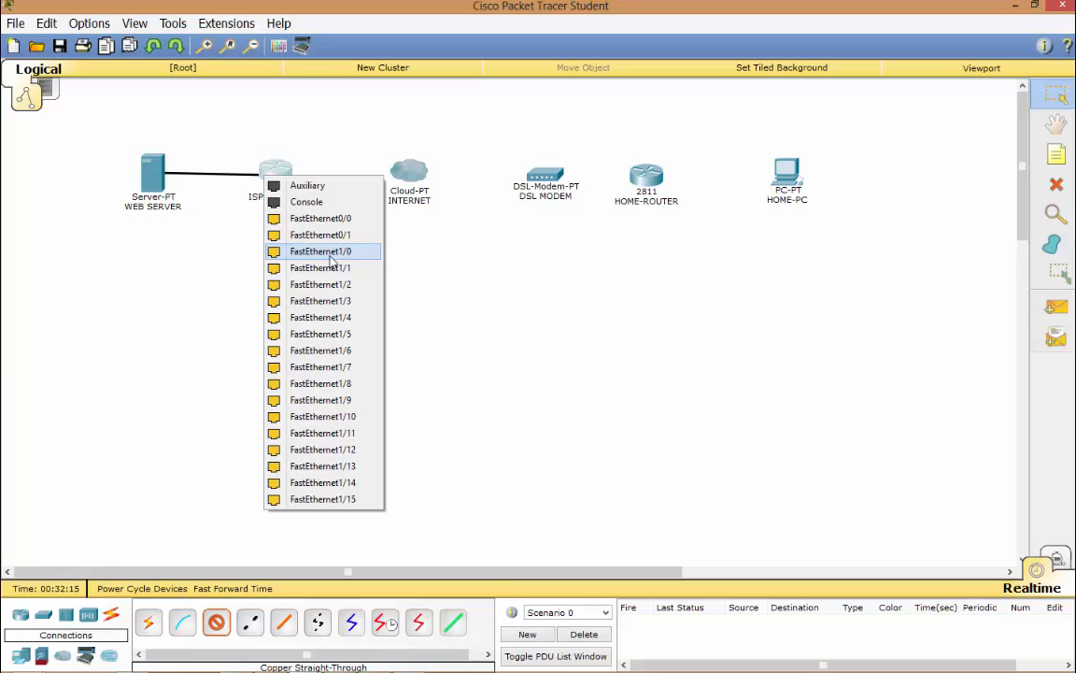
click(330, 258)
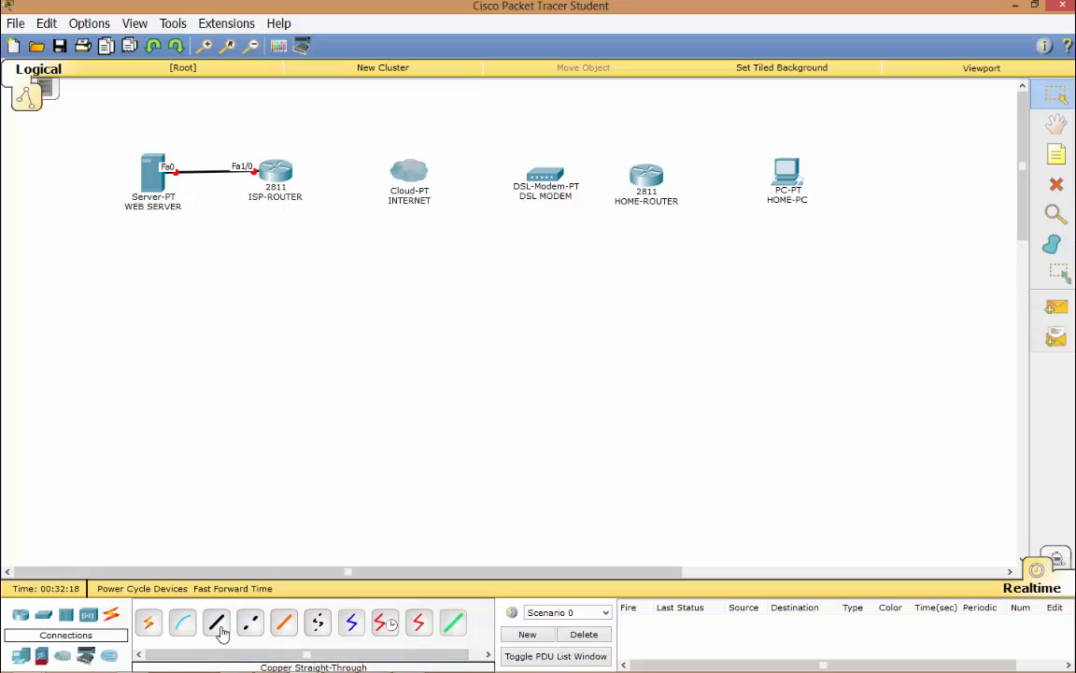
Connect ISP-ROUTER FastEthernet0/0 to the INTERNET cloud's Ethernet6 with a copper straight-through cable and nudge WEB SERVER to level its link
click(275, 172)
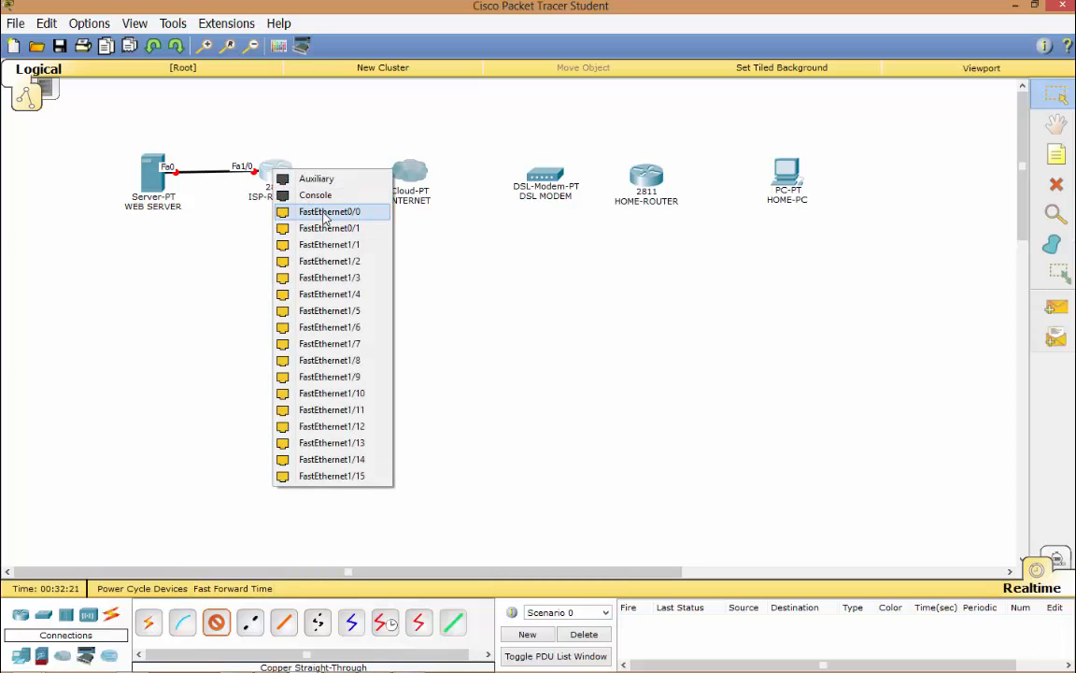
click(325, 212)
click(409, 172)
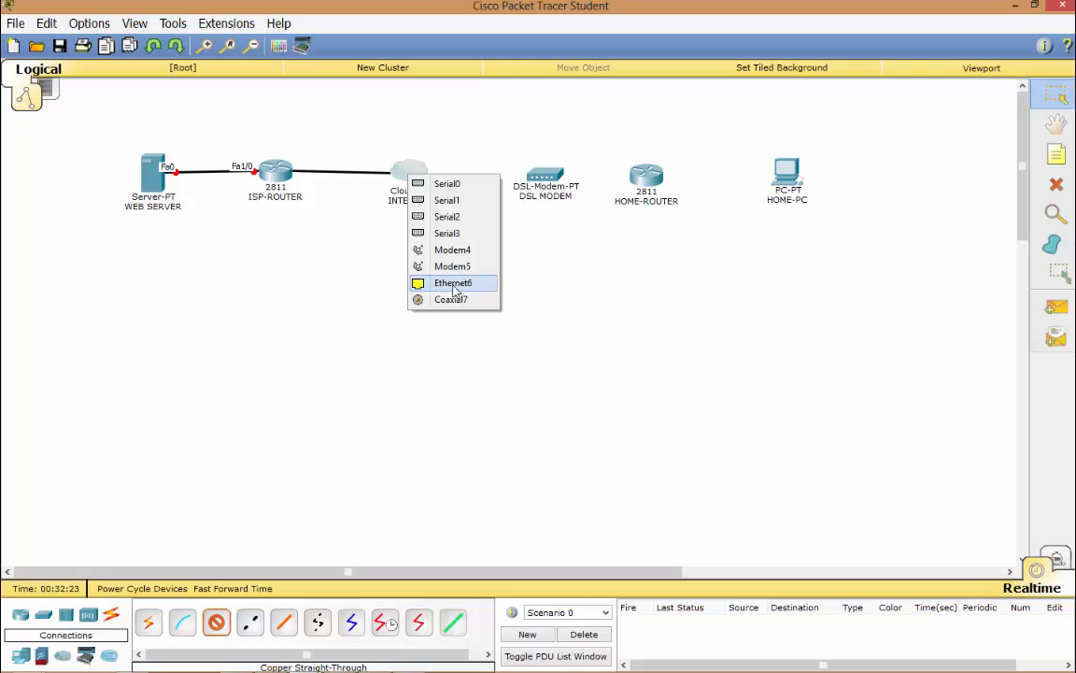
click(453, 283)
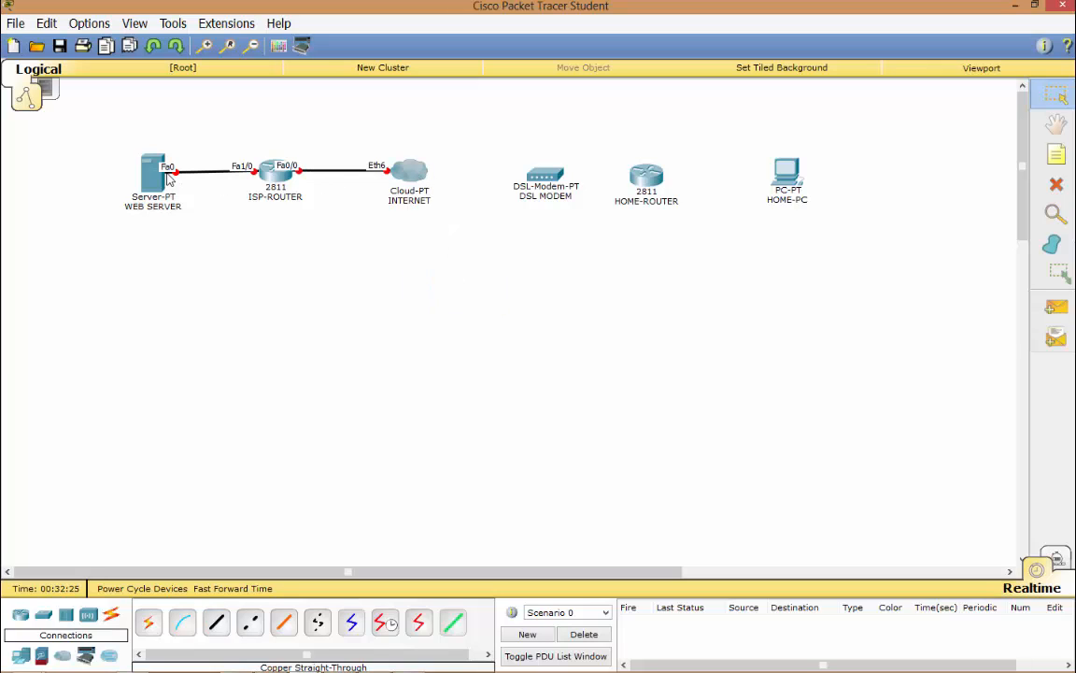
drag(169, 179, 159, 179)
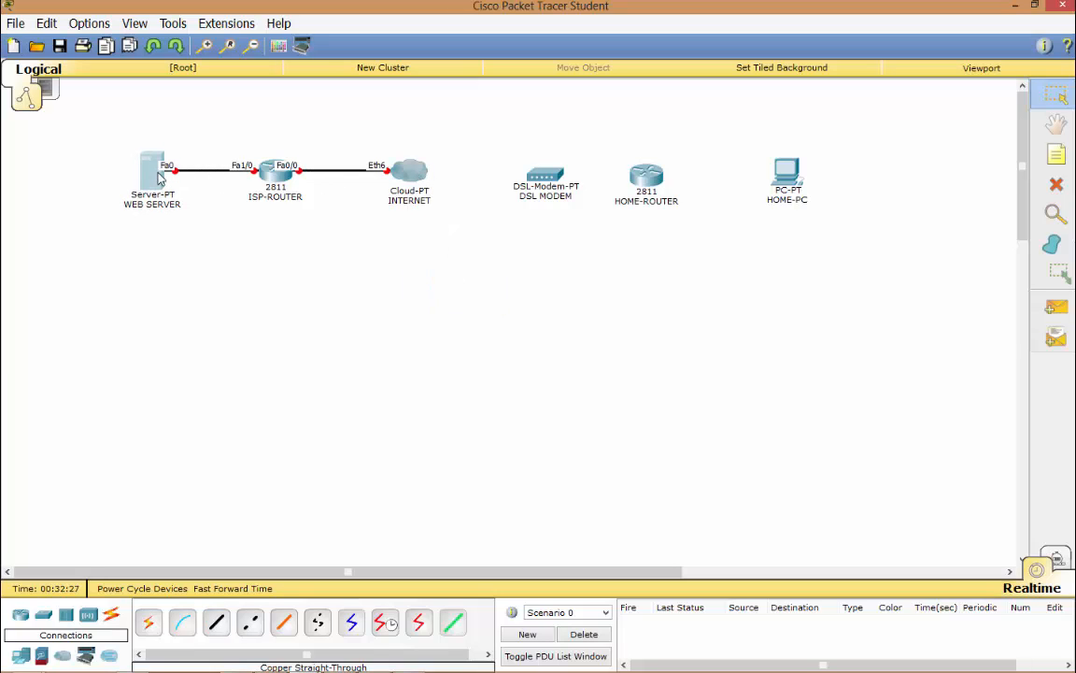
In ISP-ROUTER's command line, assign IP address 2.2.2.1 with mask 255.0.0.0 to interface fa0/0, following the Notepad notes
click(249, 168)
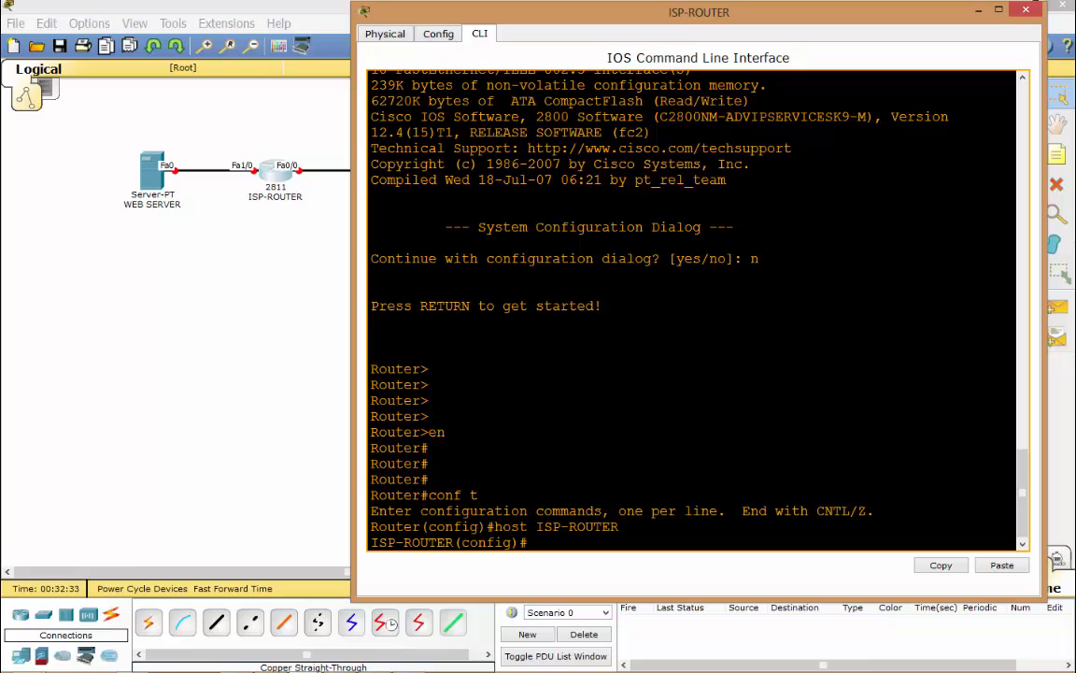
text(int fa0/0)
key(Return)
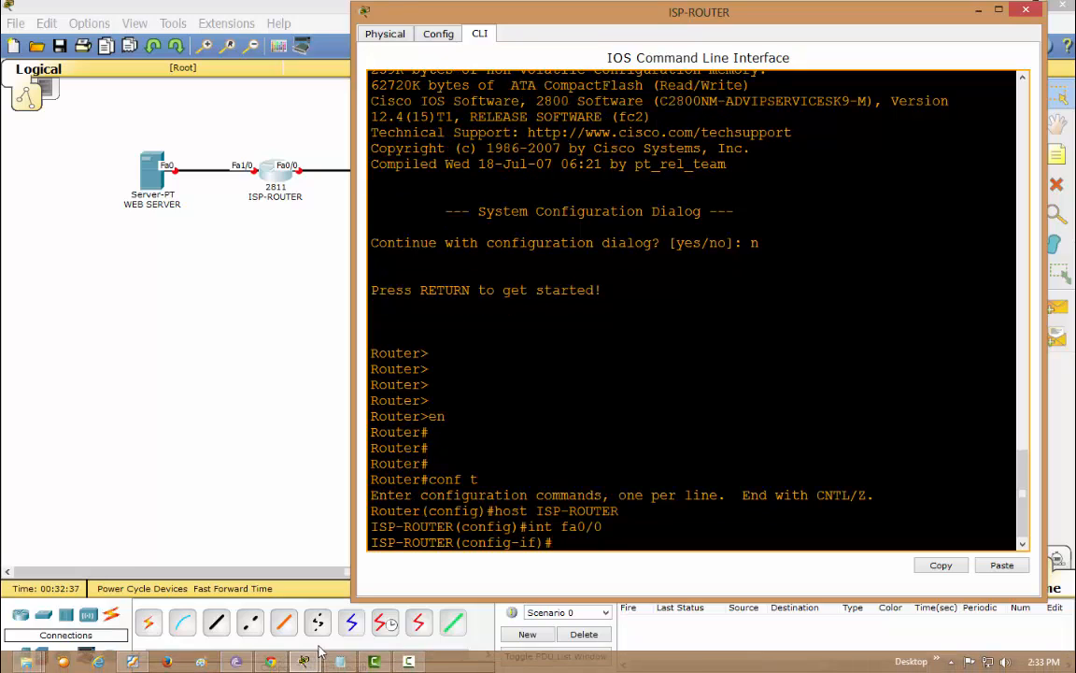
click(338, 667)
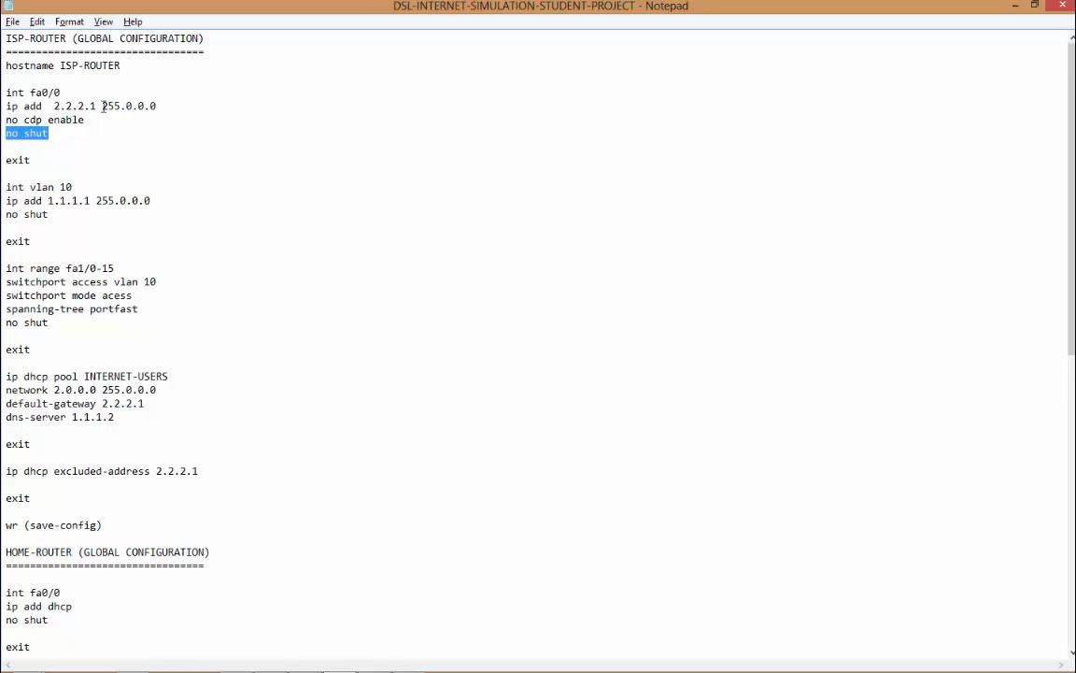
click(1015, 10)
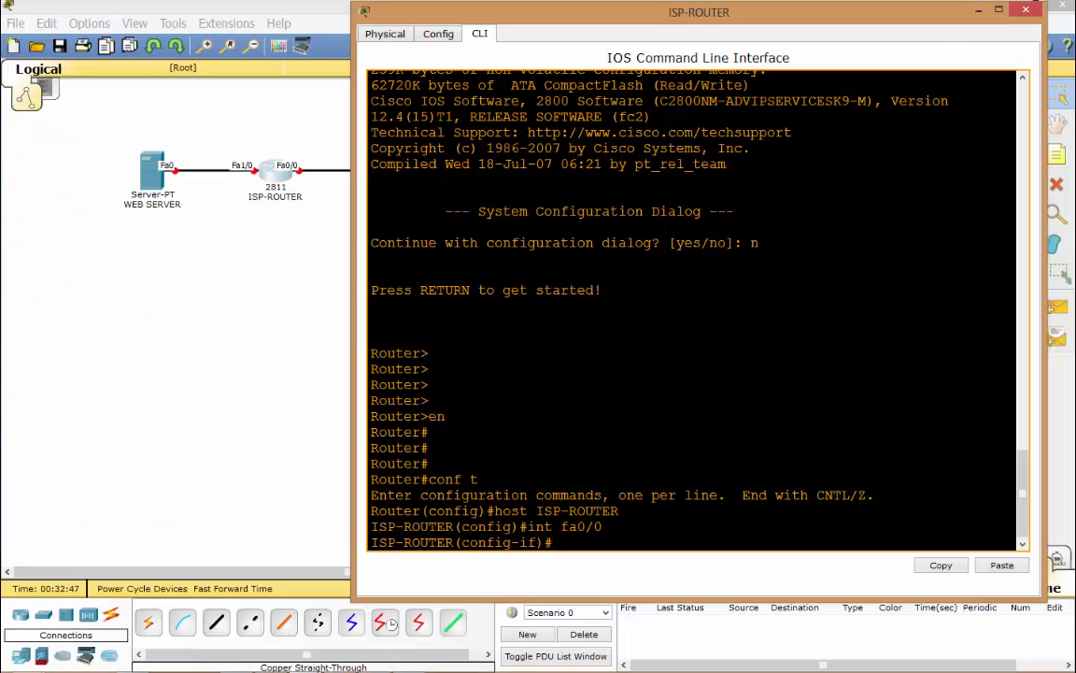
text(dd)
key(Tab)
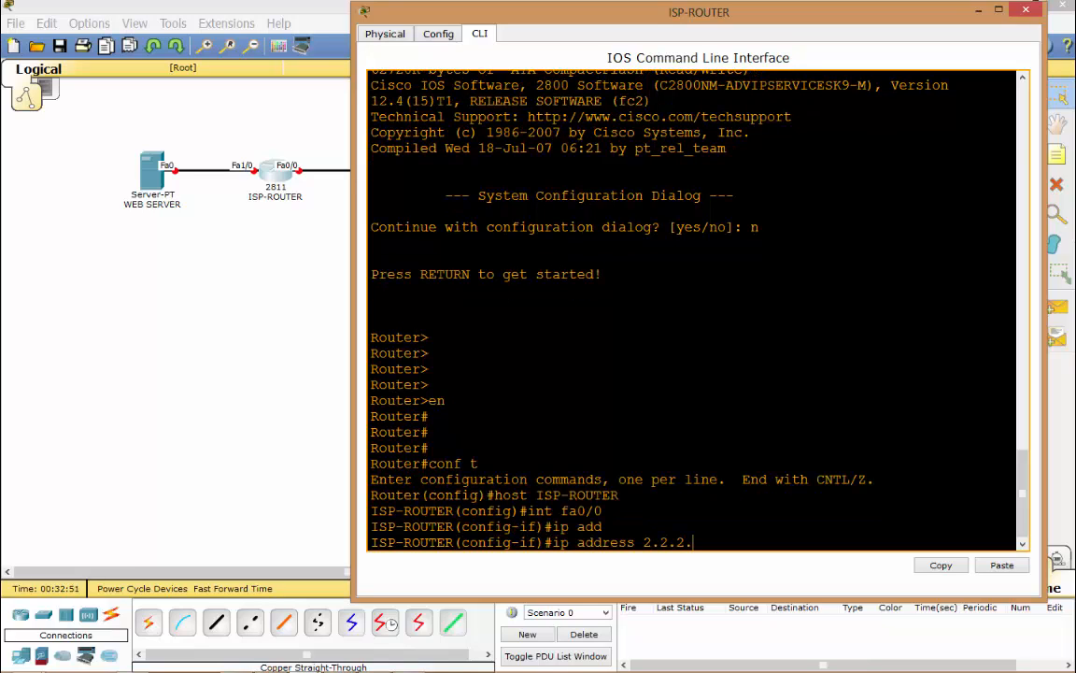
text(2.2.2.1 255.0.0.0)
key(Return)
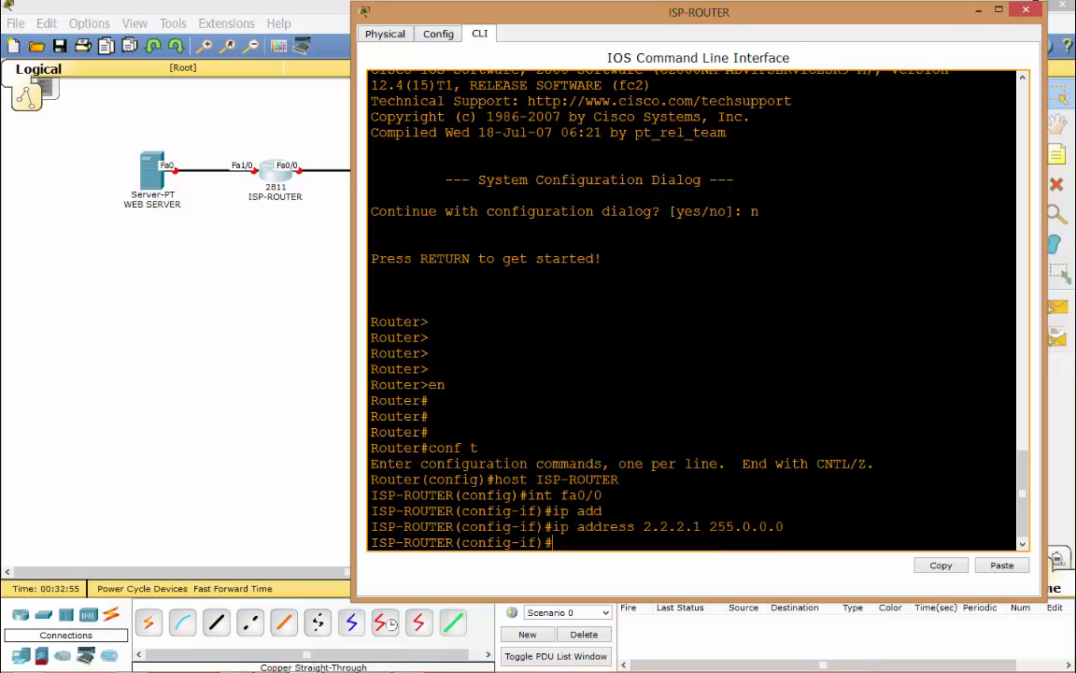
Disable CDP on interface fa0/0 with no cdp enable and bring the interface up with no shutdown
text(no cd)
key(Tab)
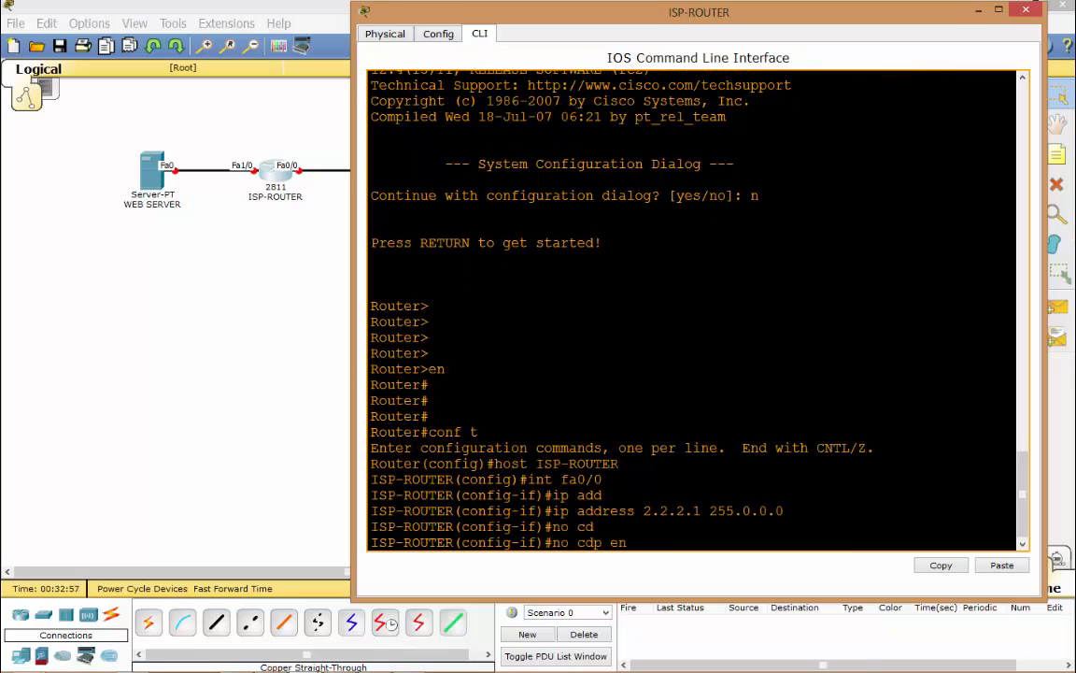
text(en)
key(Tab)
key(Return)
text(no shu)
key(Tab)
key(Return)
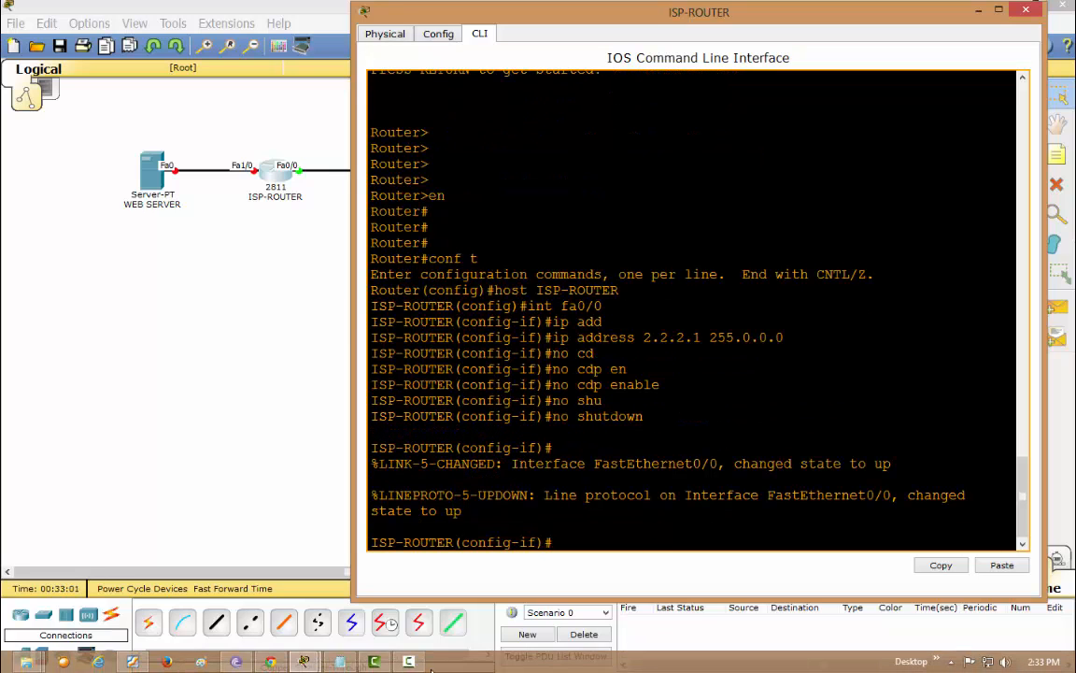
Consult the VLAN 10 lines in the Notepad notes, return to the ISP-ROUTER command line, exit fa0/0 and enter interface vlan 10
click(339, 661)
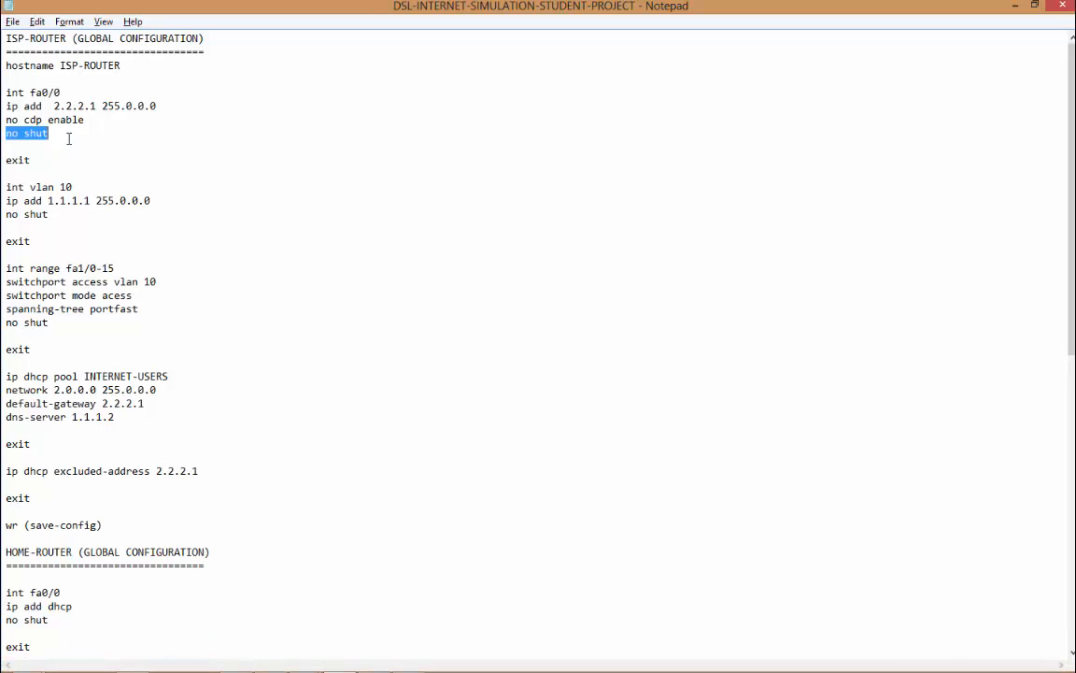
drag(6, 65, 56, 218)
click(25, 200)
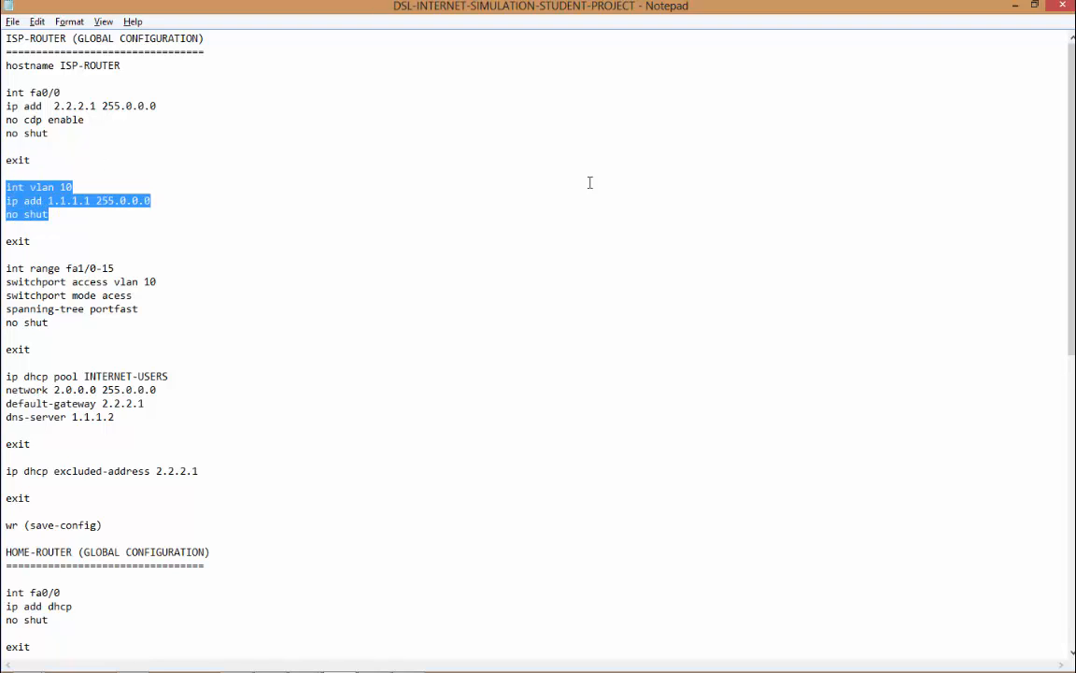
key(alt+Tab)
text(exit)
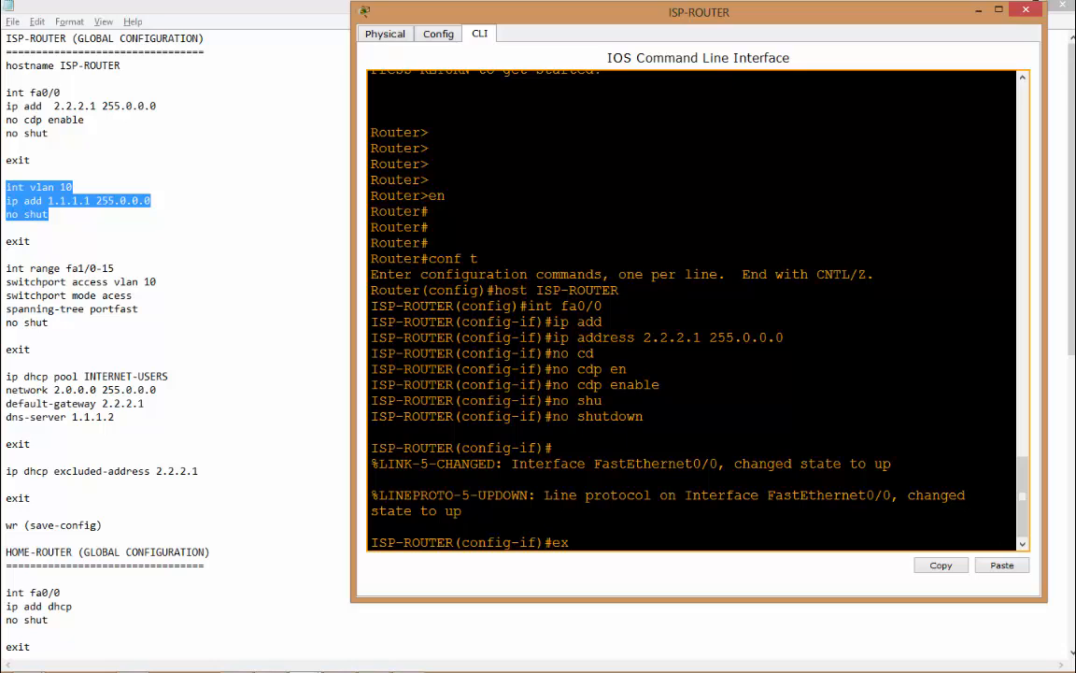
key(Return)
text(int)
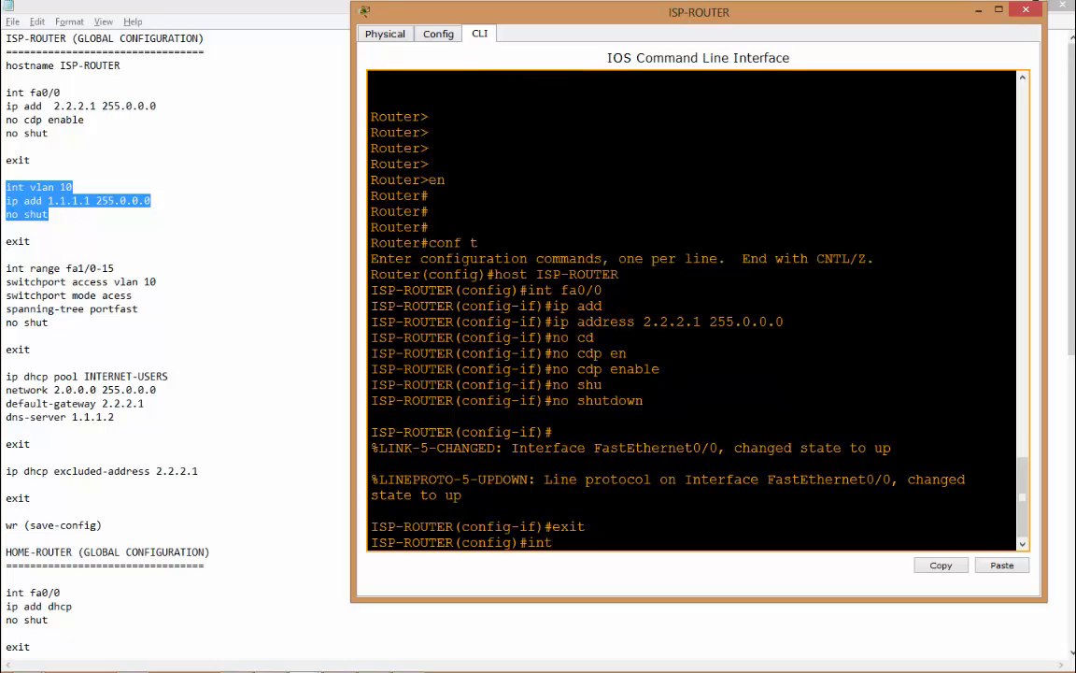
text( vlan 10)
key(Return)
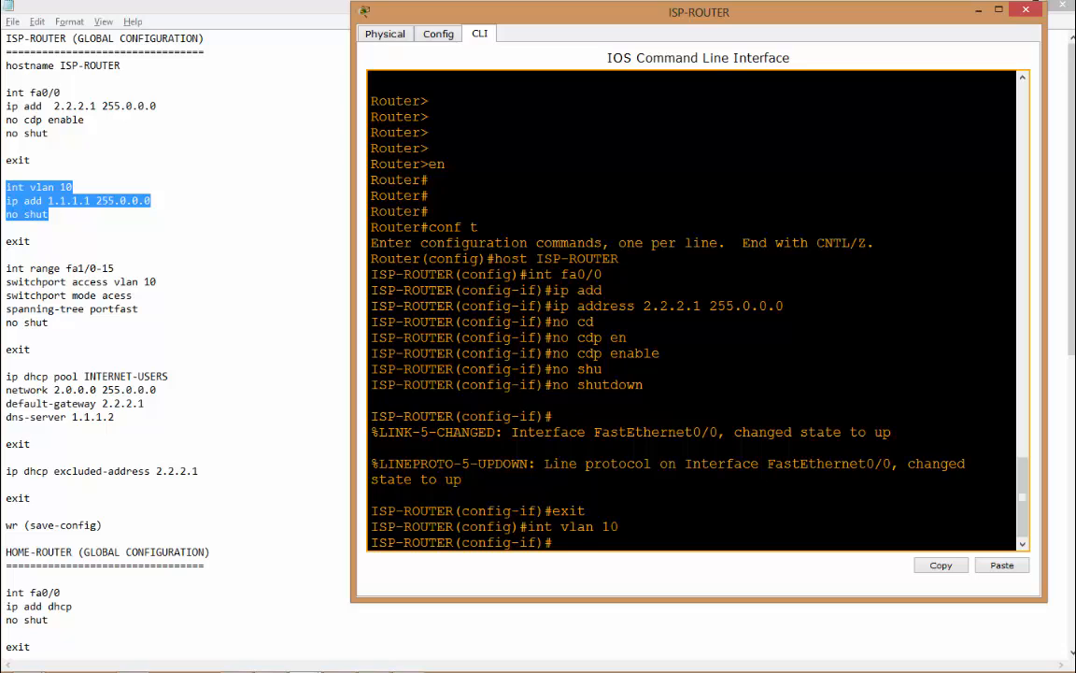
Assign IP address 1.1.1.1 with mask 255.0.0.0 to interface vlan 10
text(ip add)
key(Tab)
text(1.)
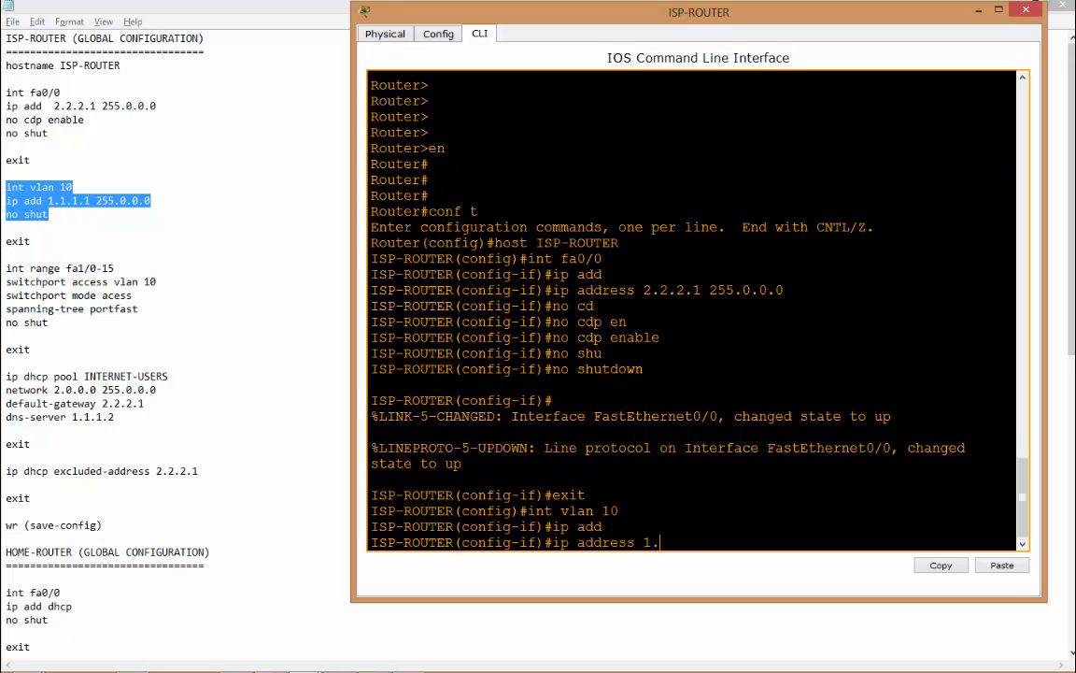
text(1.1.1 255.0.0.0)
key(Return)
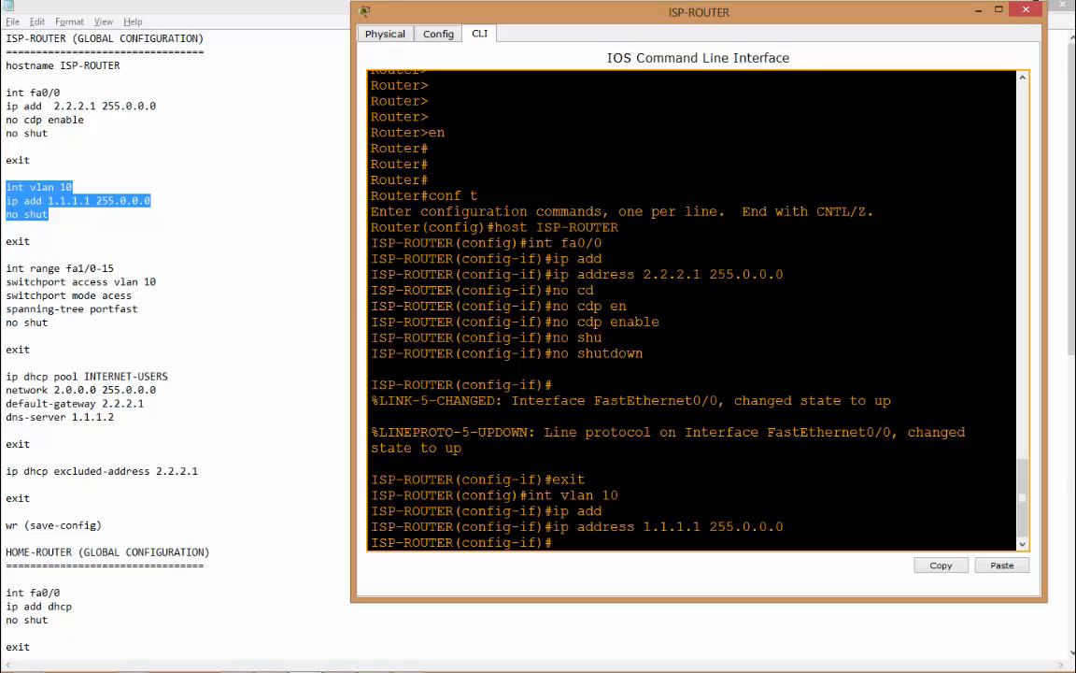
Bring interface vlan 10 up with no shutdown and exit to global configuration mode
text(no shu)
key(Tab)
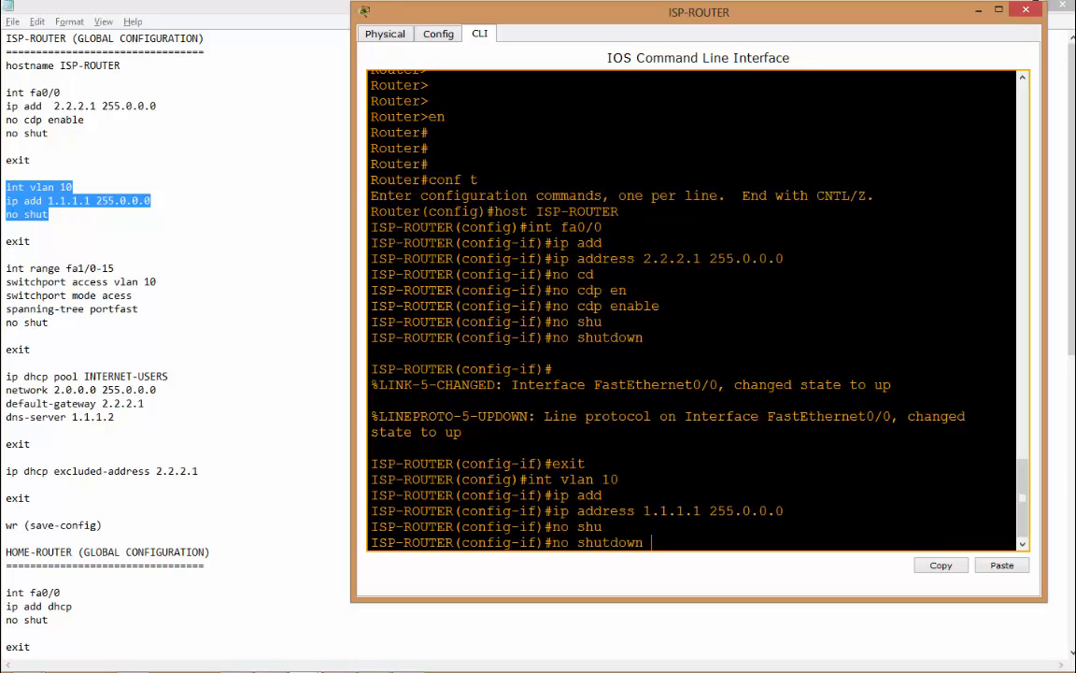
key(Return)
key(Return)
key(Return)
text(e)
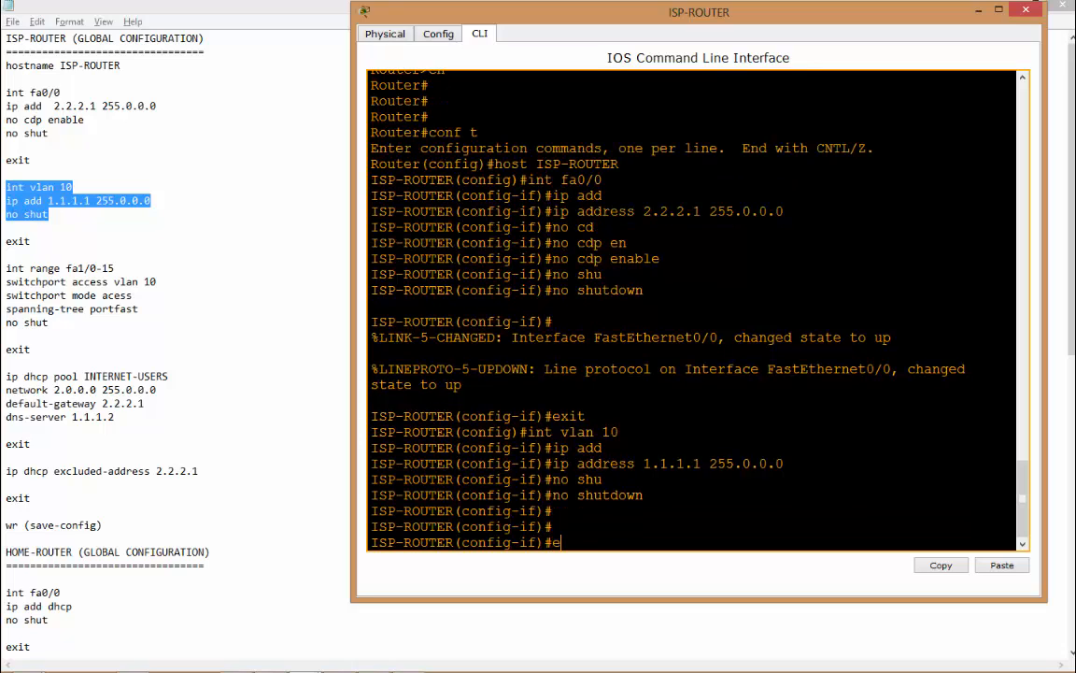
text(xit)
key(Return)
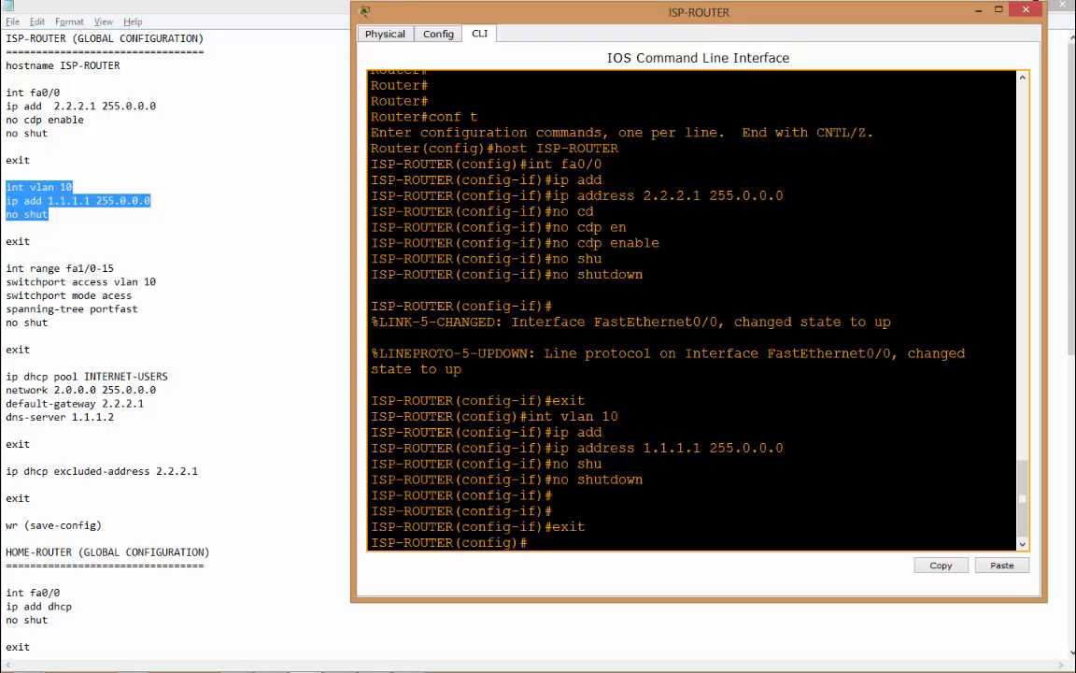
Enter configuration of interface range fa1/0-15 and try to assign its access VLAN with switchport access 10
text(int range fa1/0-)
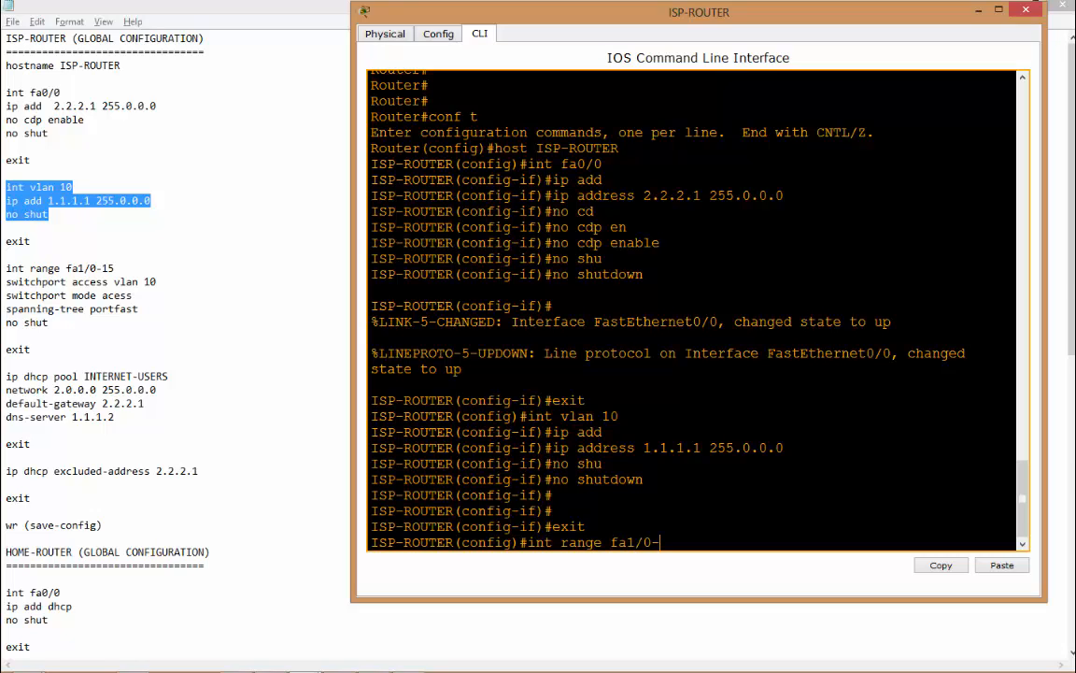
text(15)
key(Return)
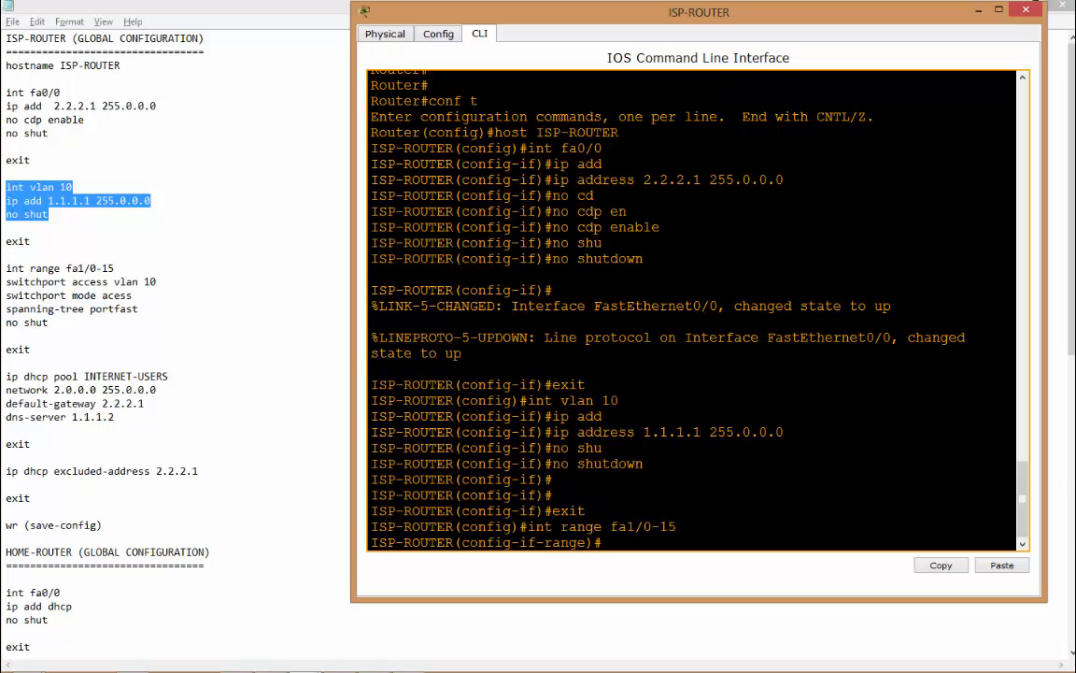
text(sw)
key(Tab)
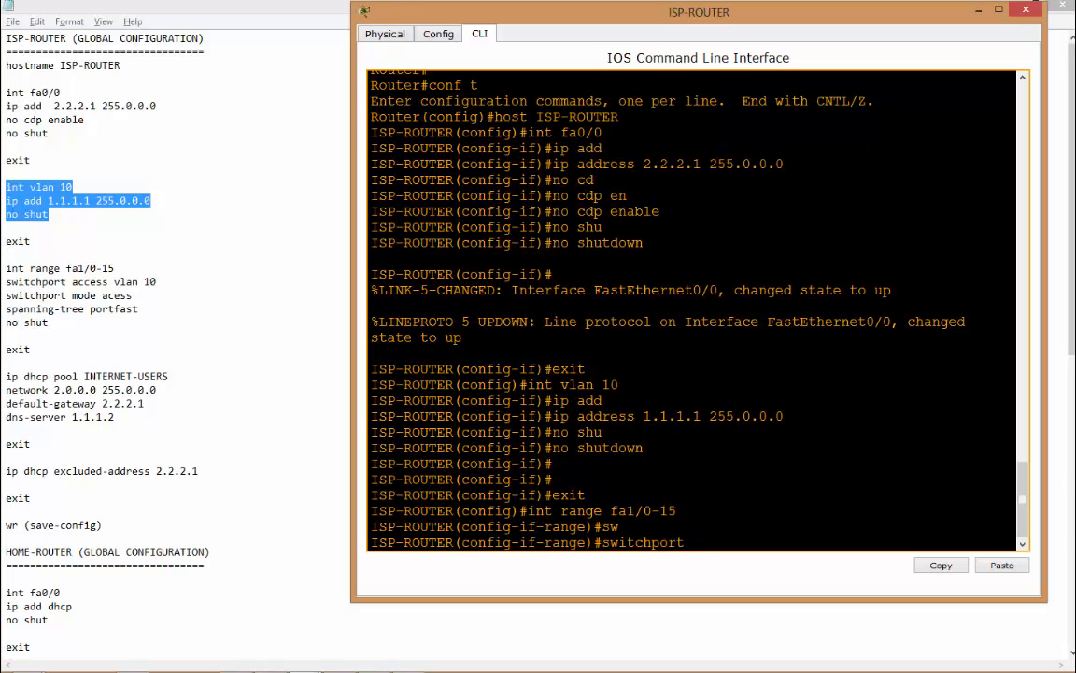
text(acc)
key(Tab)
text(10)
key(Return)
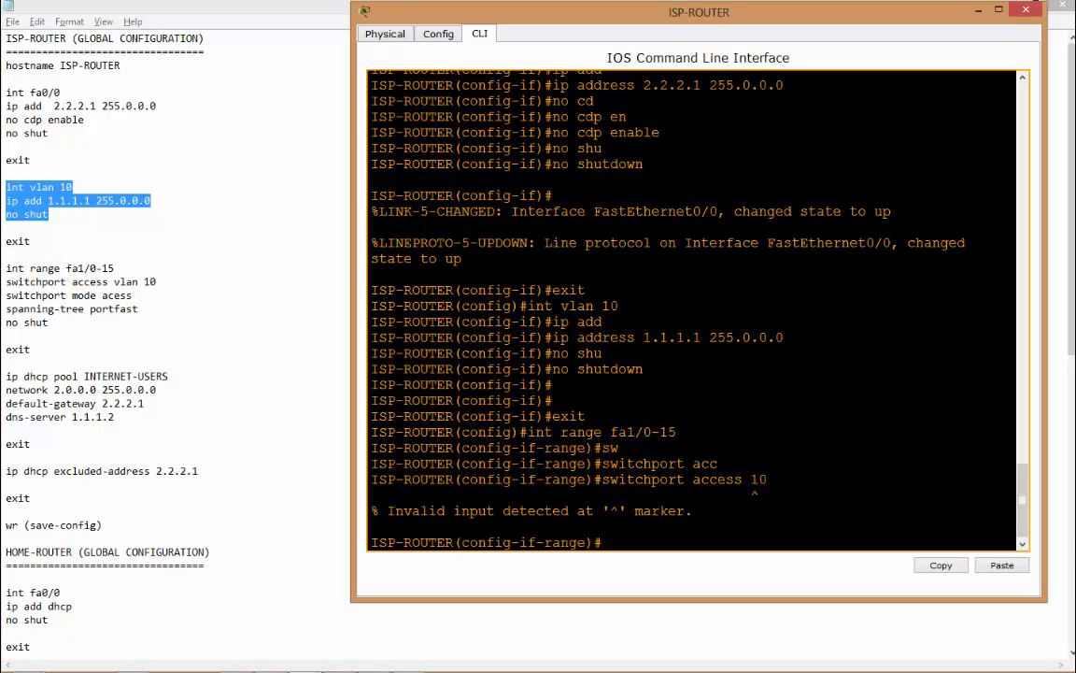
Correct the recalled command to switchport access vlan 10 and run it on the interface range
key(Up)
key(Left)
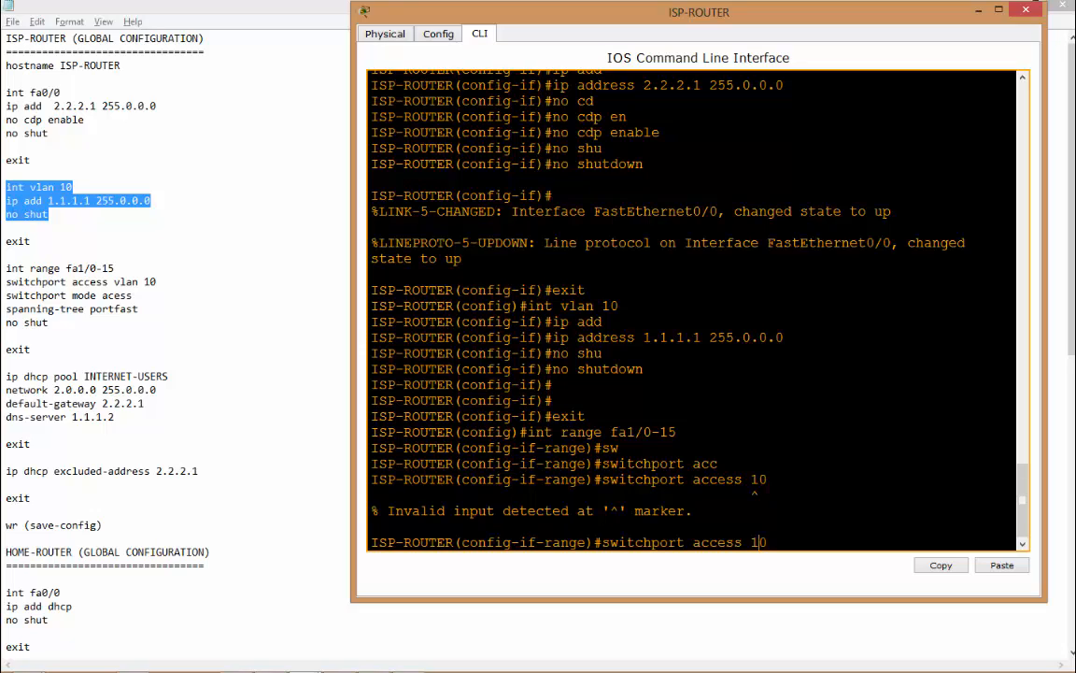
text(vlan)
key(Return)
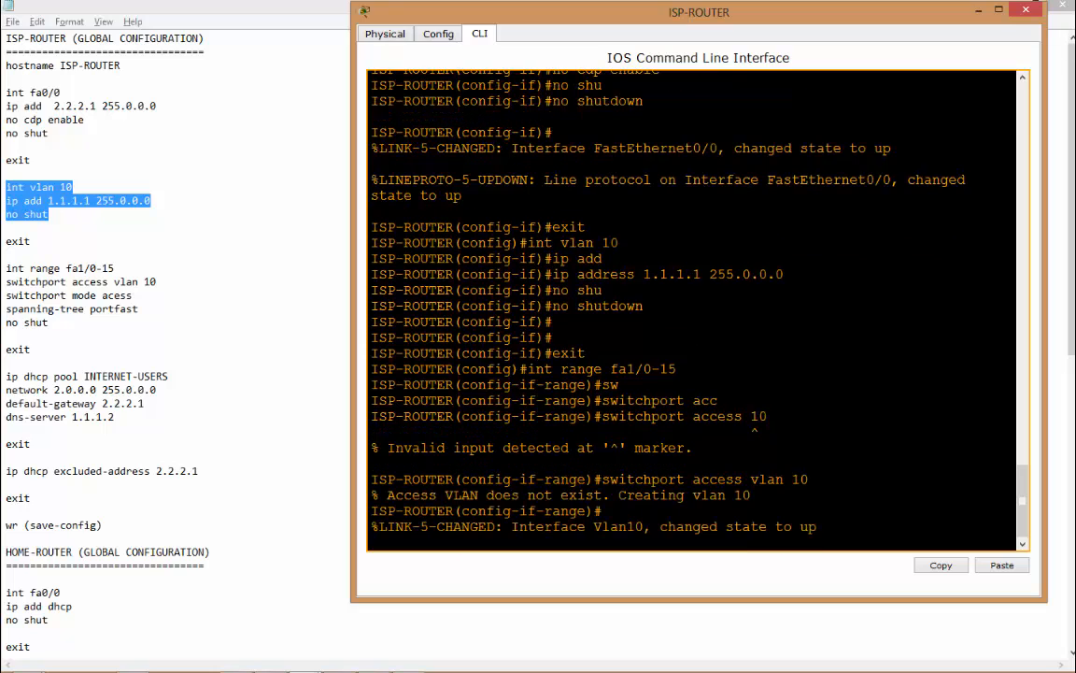
key(Return)
Set the fa1/0-15 ports to access mode with switchport mode access
text(swi)
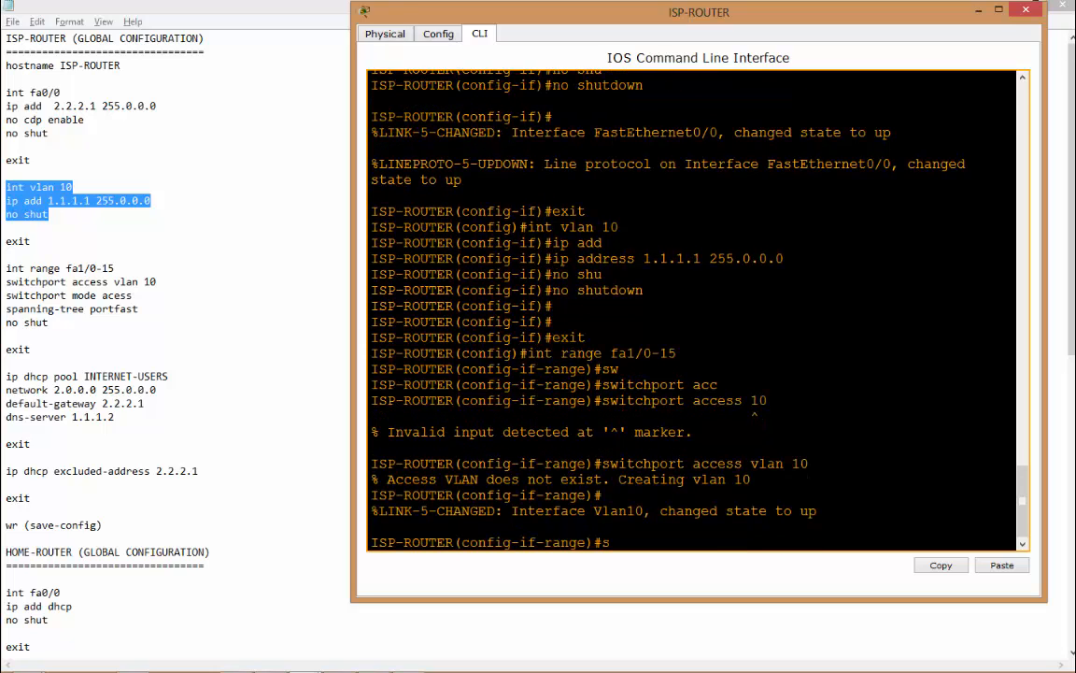
key(Tab)
text(mo)
key(Tab)
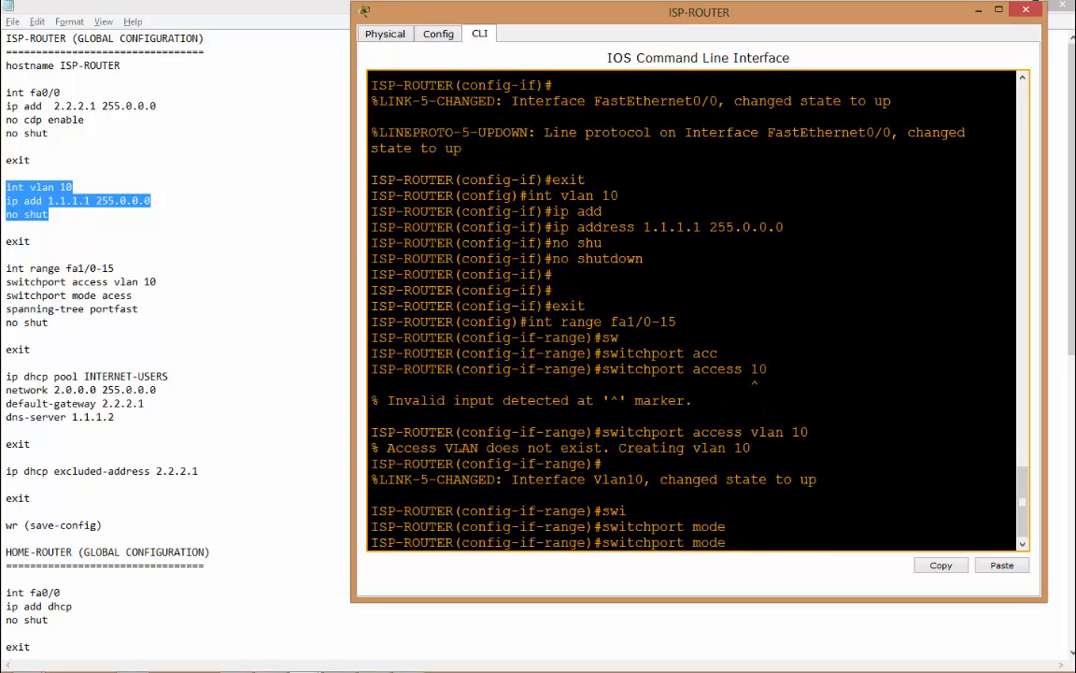
text(acc)
key(Tab)
key(Return)
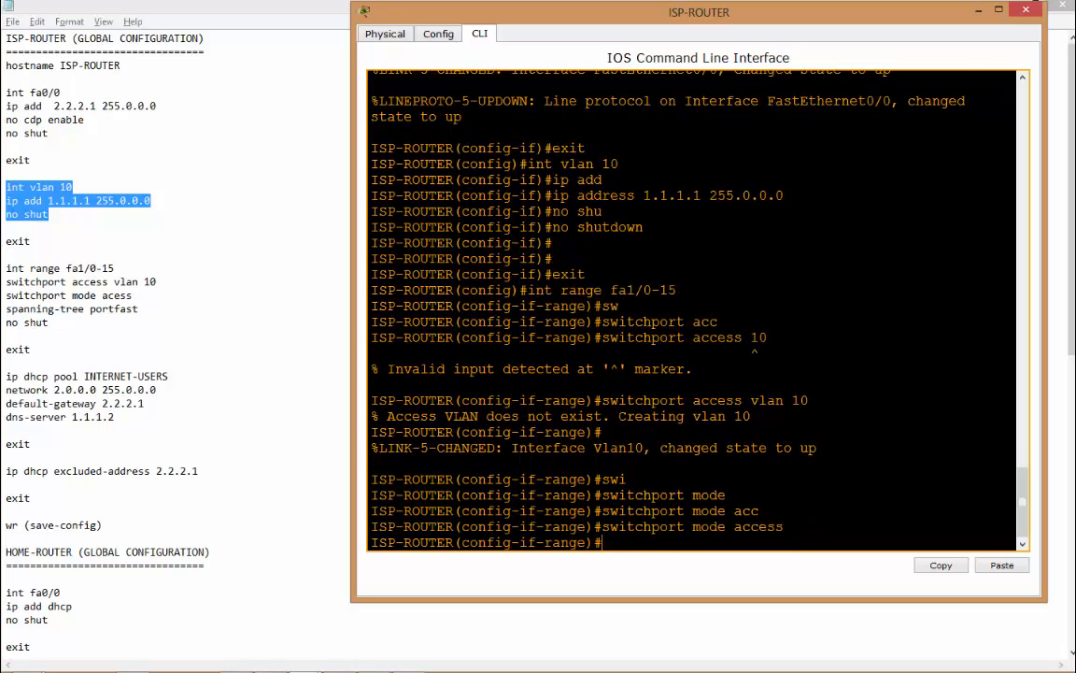
Enable spanning-tree portfast on the fa1/0-15 interface range
text(sp)
key(Tab)
text(ann)
key(Tab)
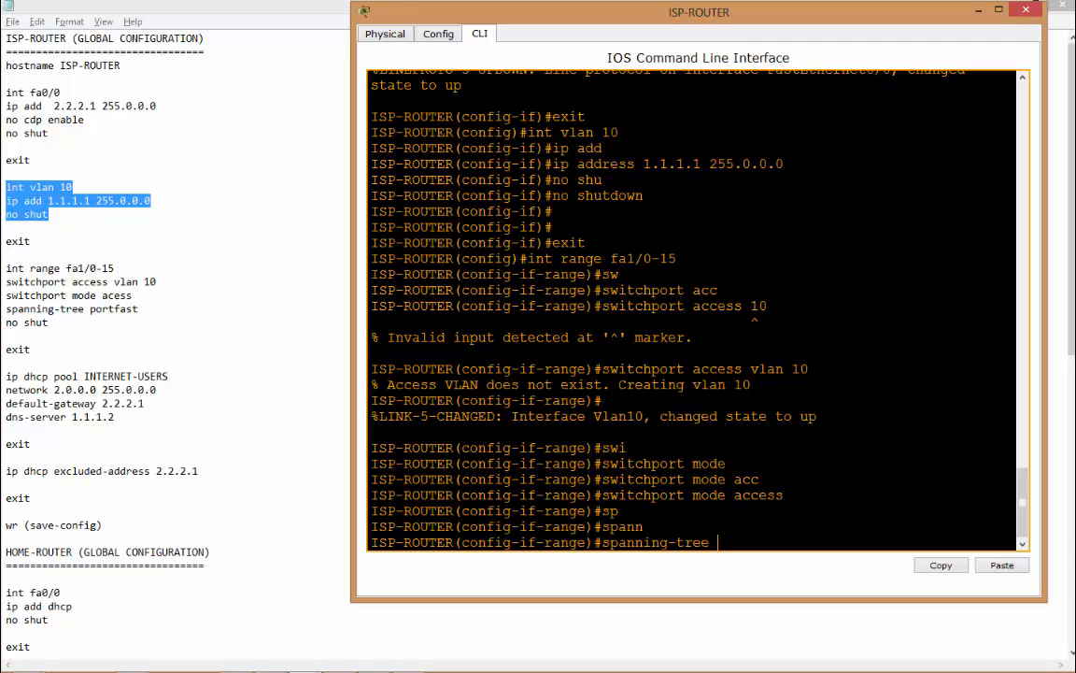
text(por)
key(Tab)
key(Return)
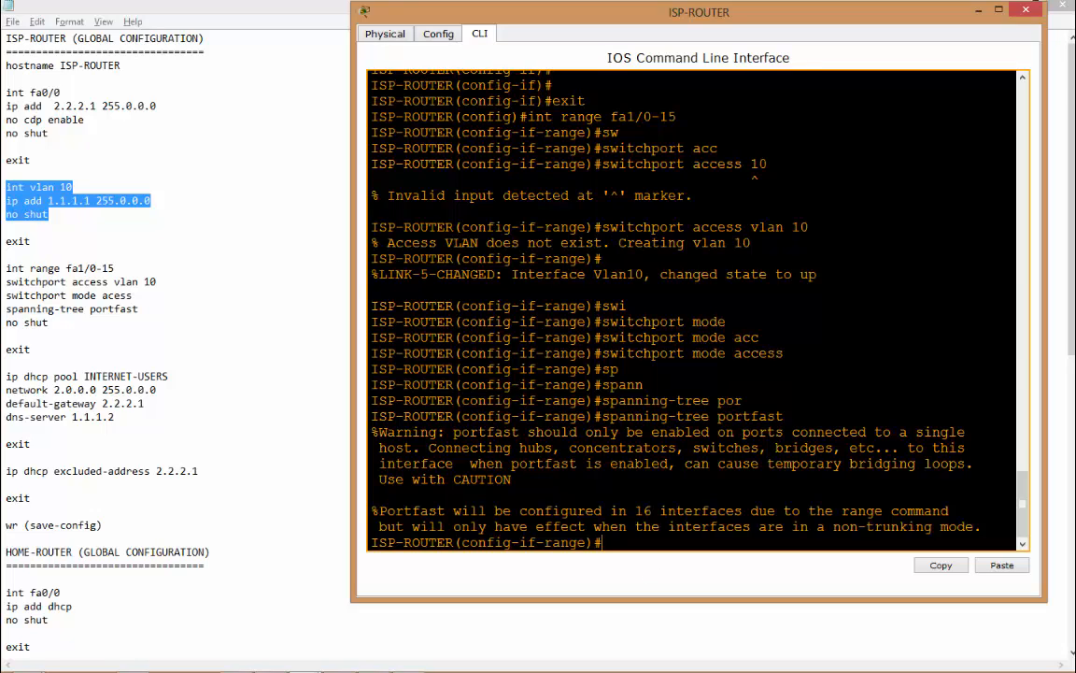
Bring up the fa1/0-15 interfaces with no shutdown and exit to global configuration mode
text(no shu)
key(Tab)
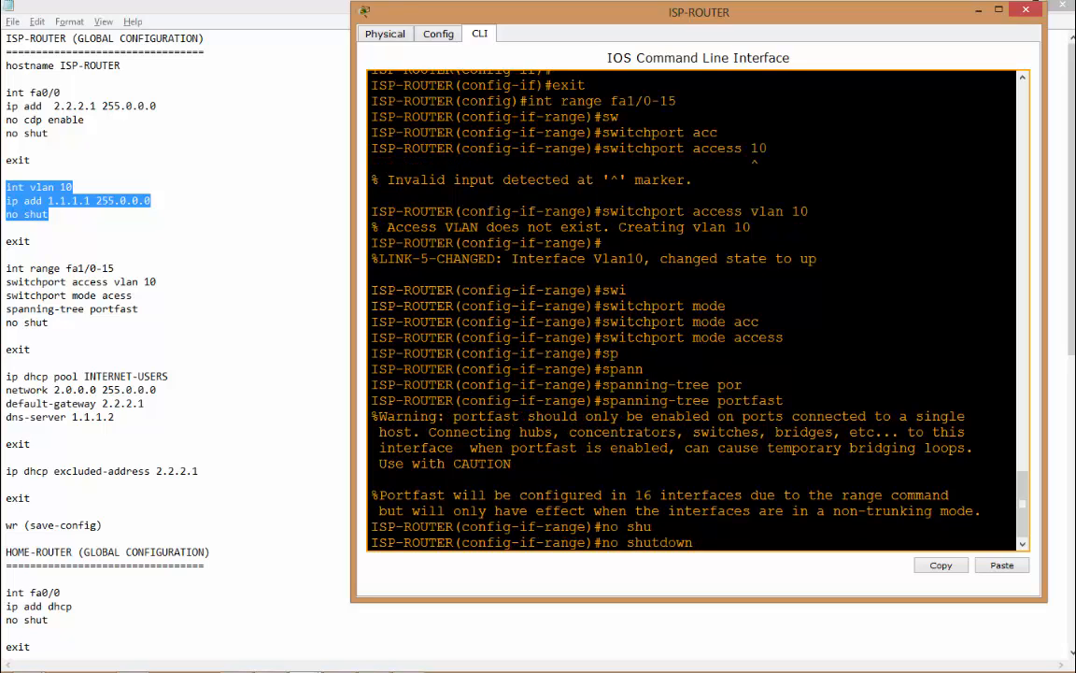
key(Return)
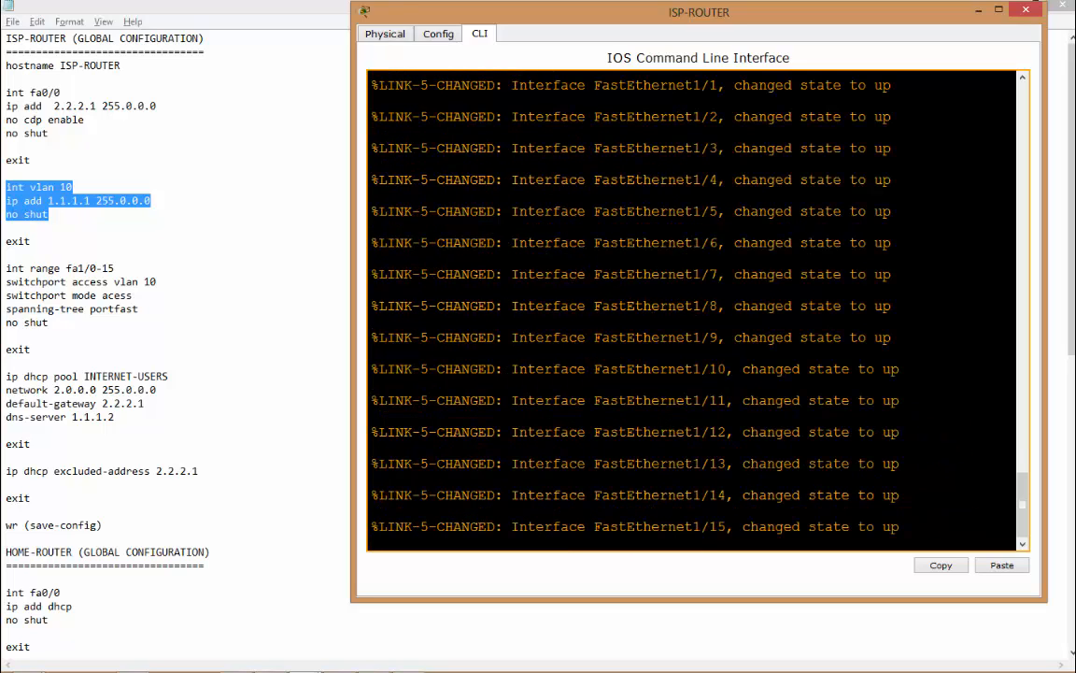
key(Return)
key(Return)
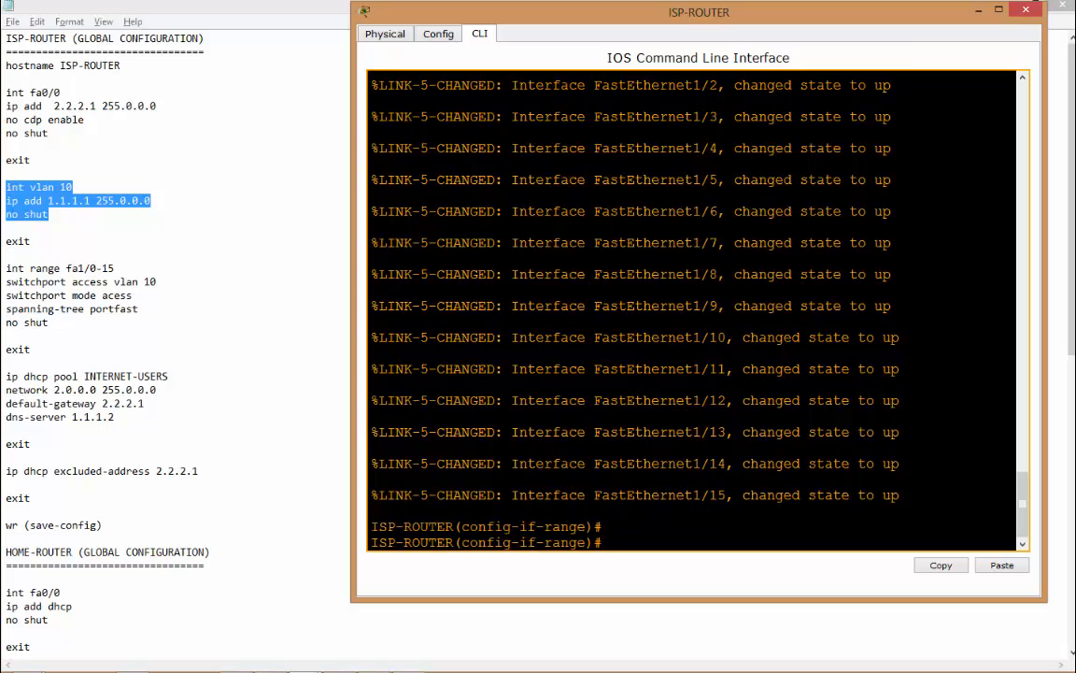
text(exit)
key(Return)
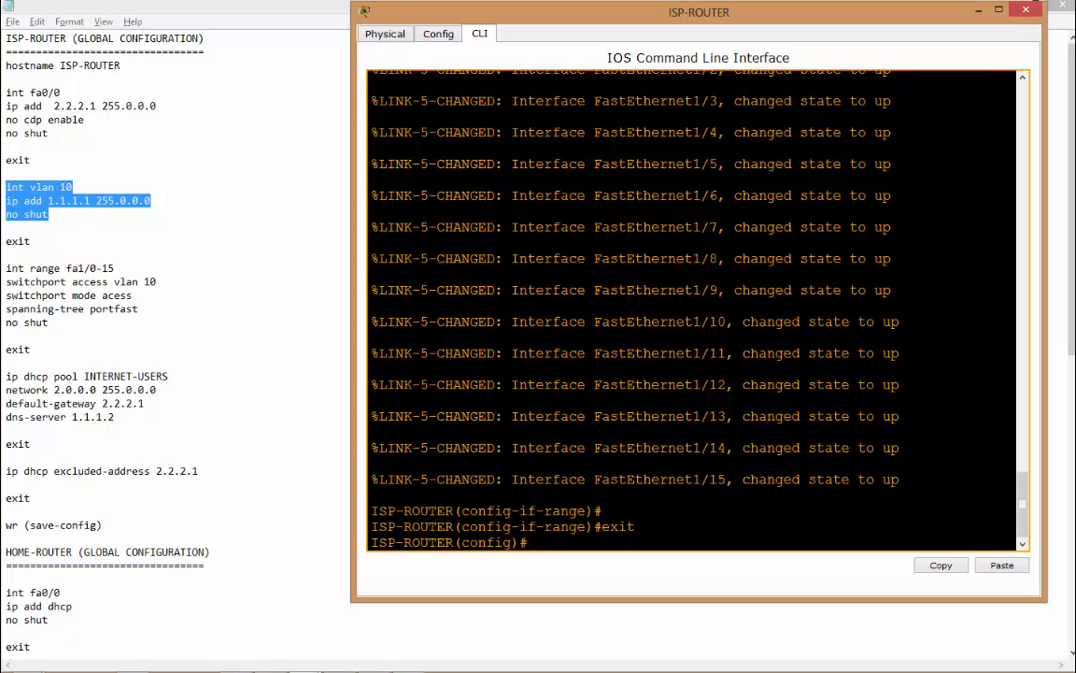
Consult the DHCP pool lines in the Notepad notes and create DHCP pool INTERNET-USERS in the ISP-ROUTER command line
click(86, 387)
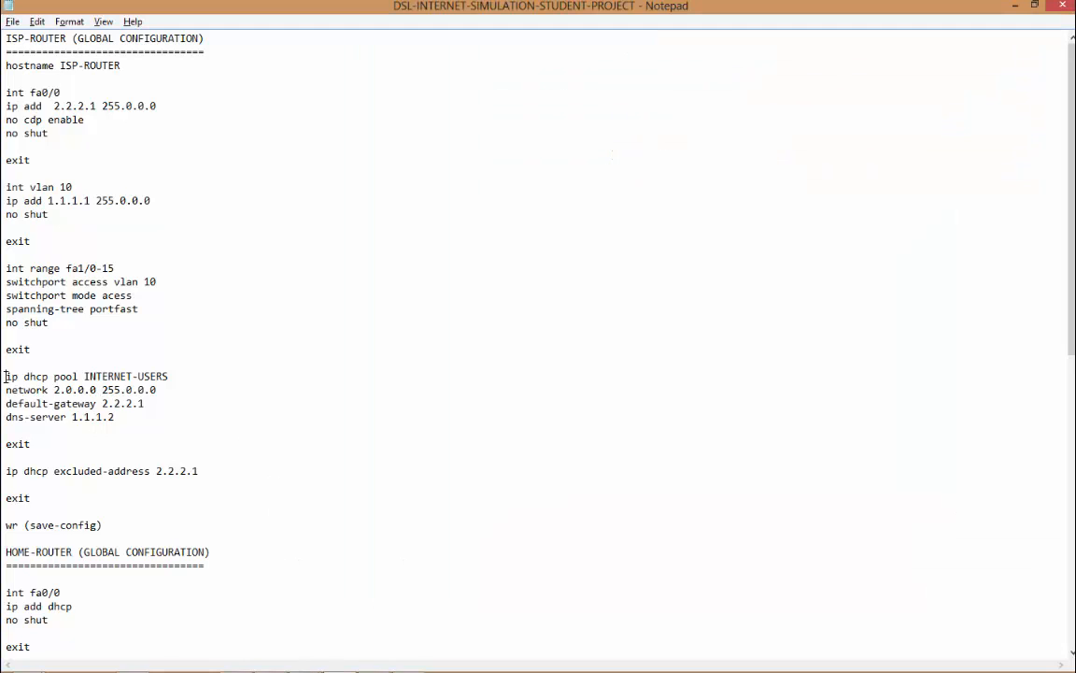
drag(4, 375, 135, 430)
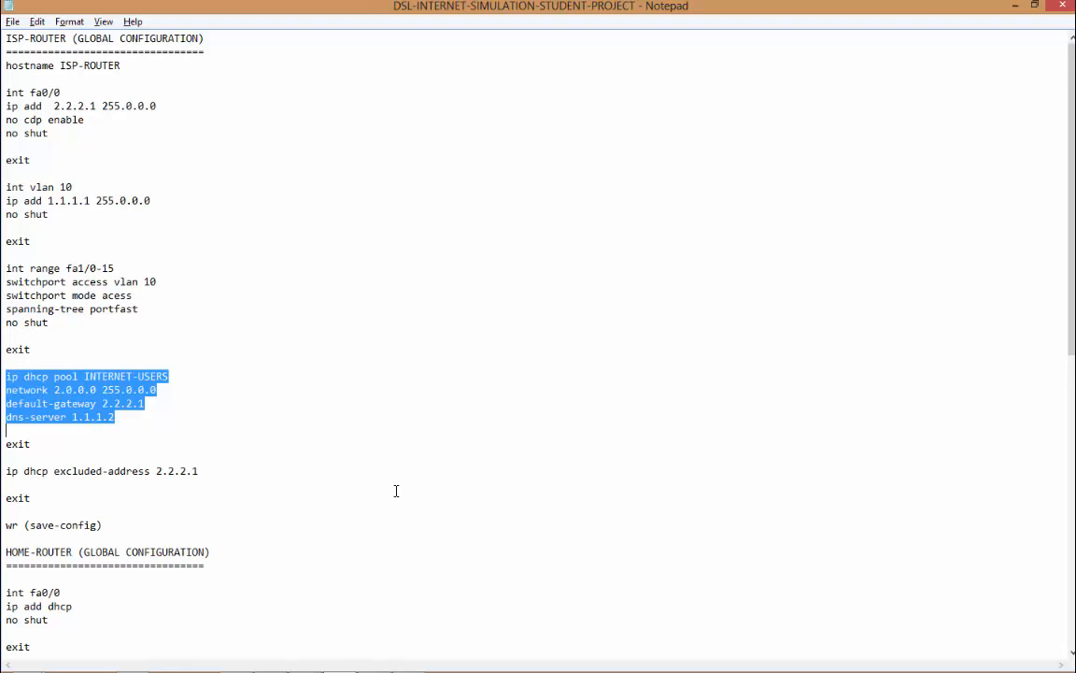
key(alt+Tab)
key(Return)
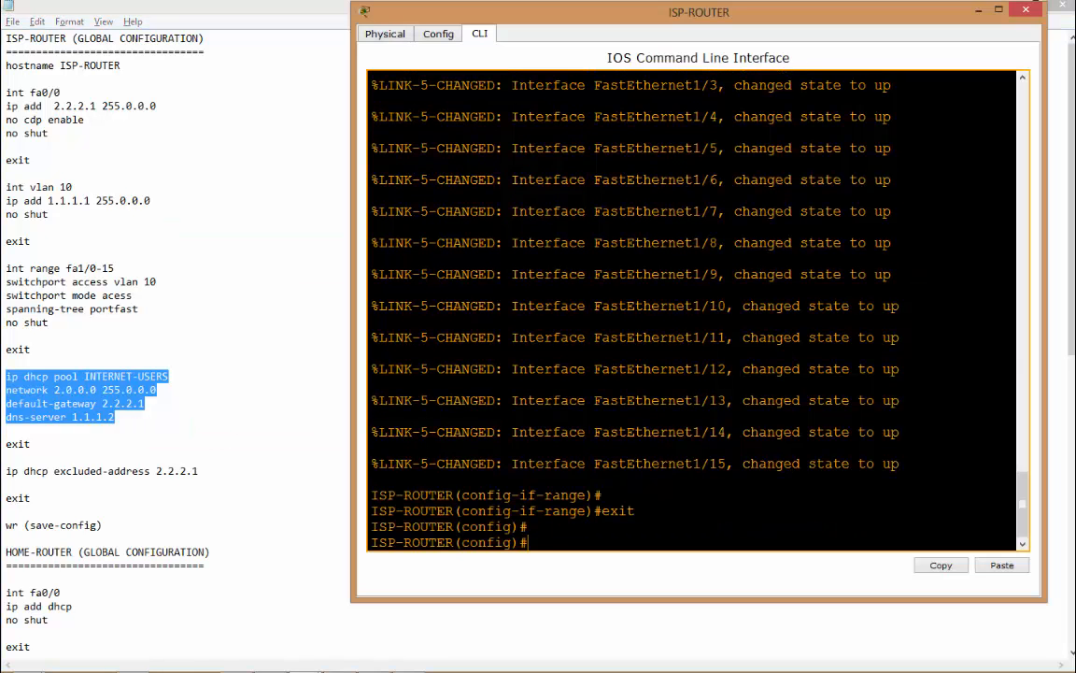
text(ip dh)
key(Tab)
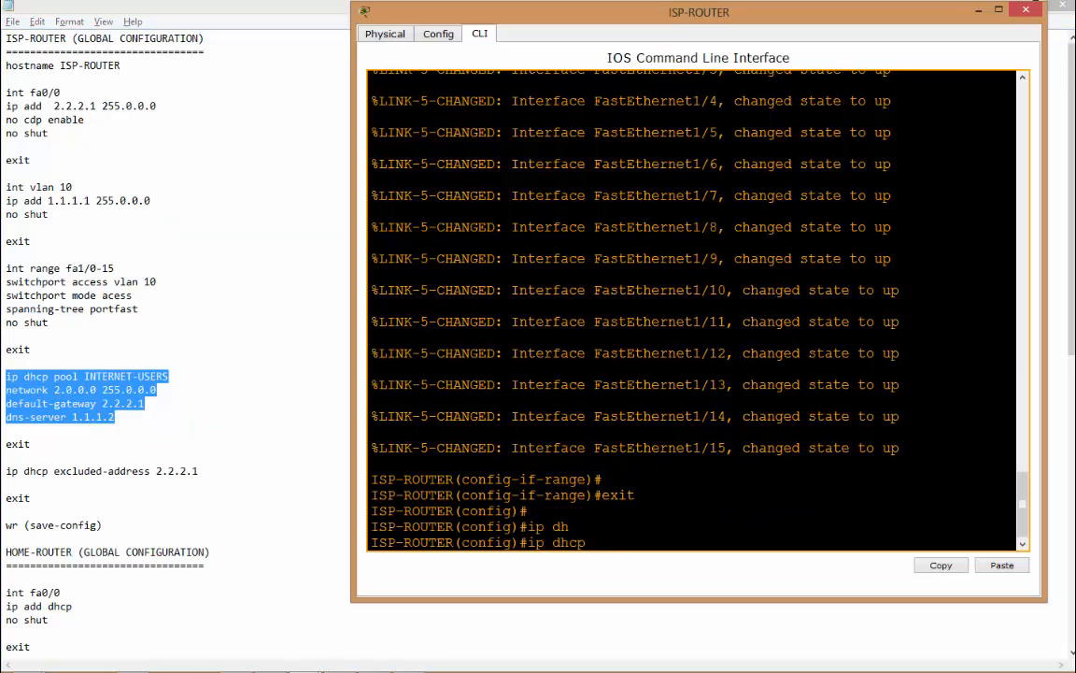
text(poo)
key(Tab)
text(?)
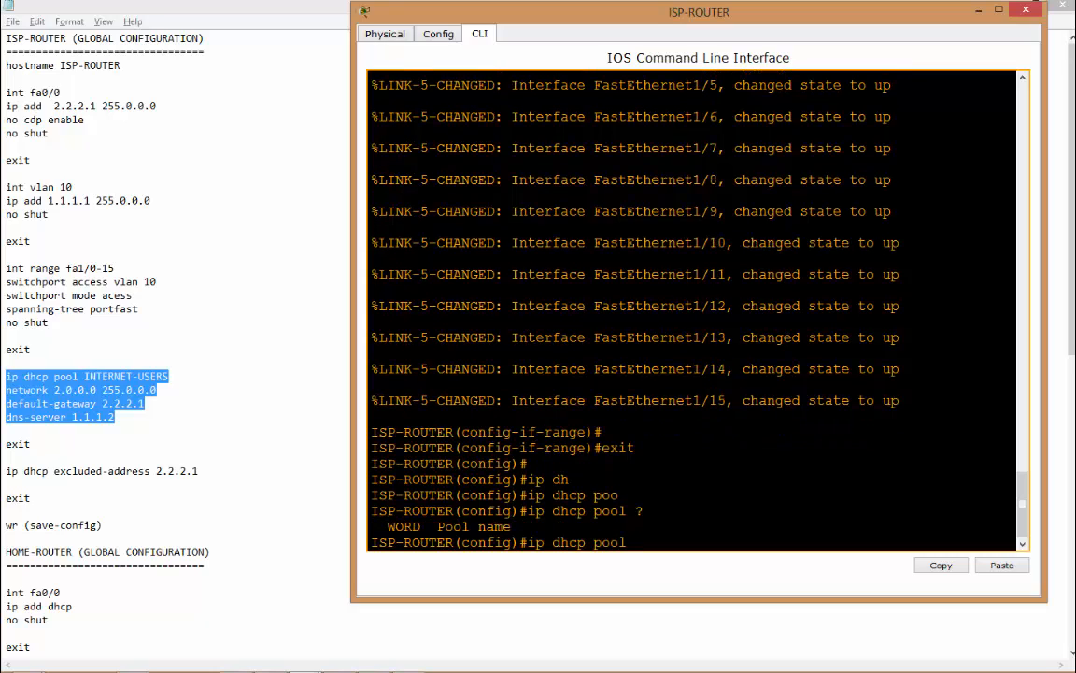
text(INTERNET-USERS)
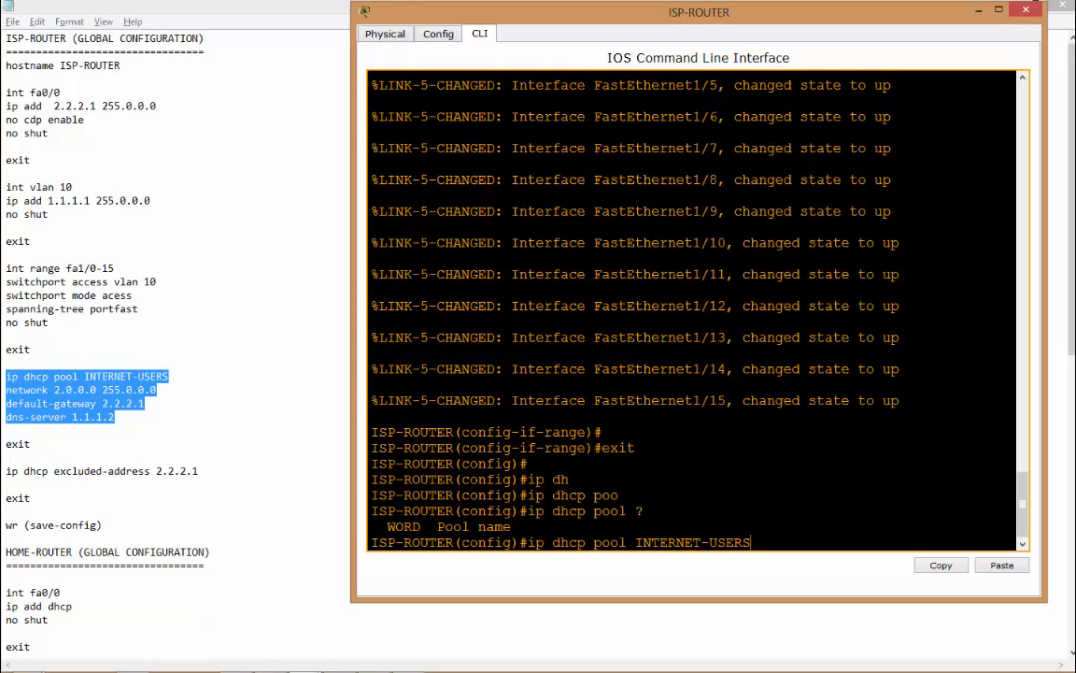
key(Return)
List the available DHCP pool commands and set the pool's network to 2.0.0.0 with mask 255.0.0.0
text(?)
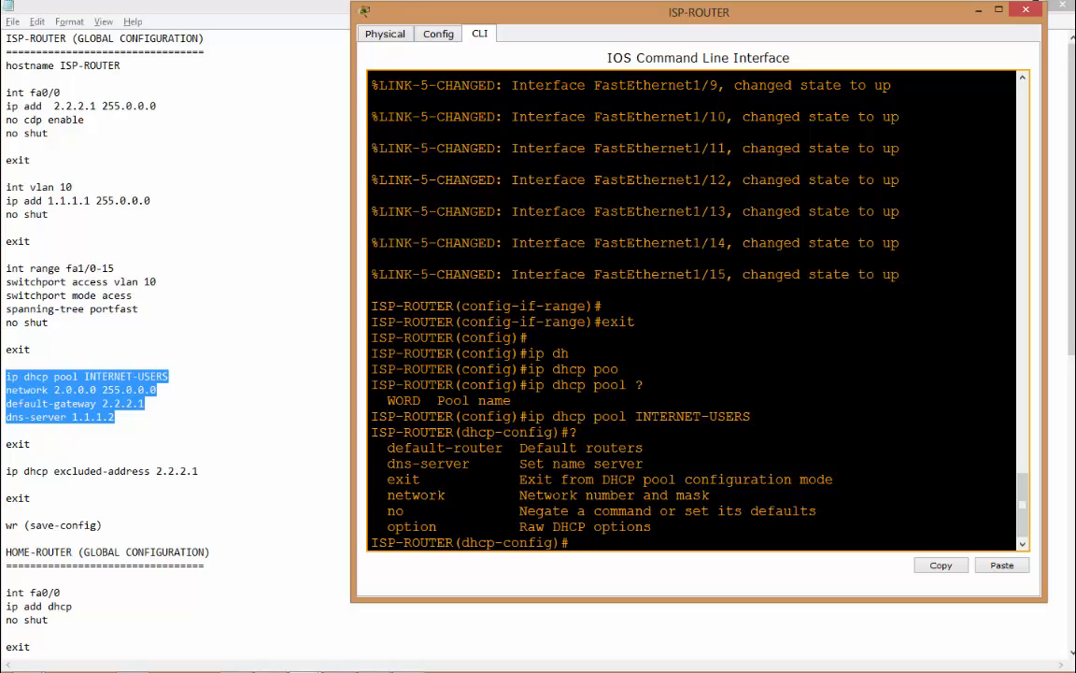
text(net)
key(Tab)
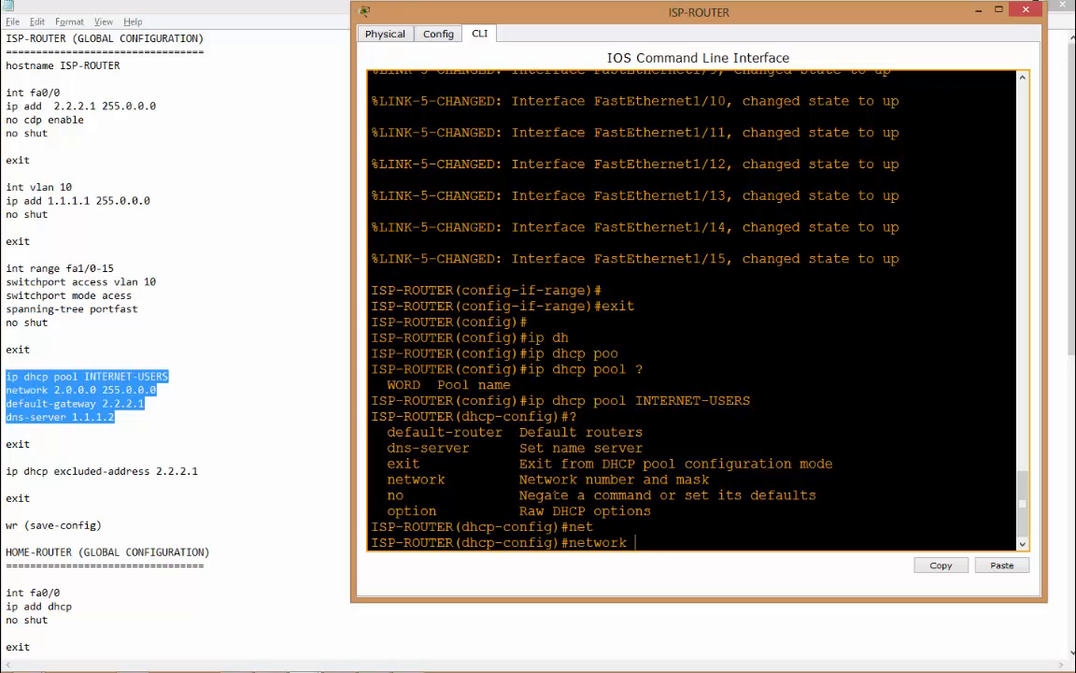
text(2.0.0.0 255.0.0.0)
key(Return)
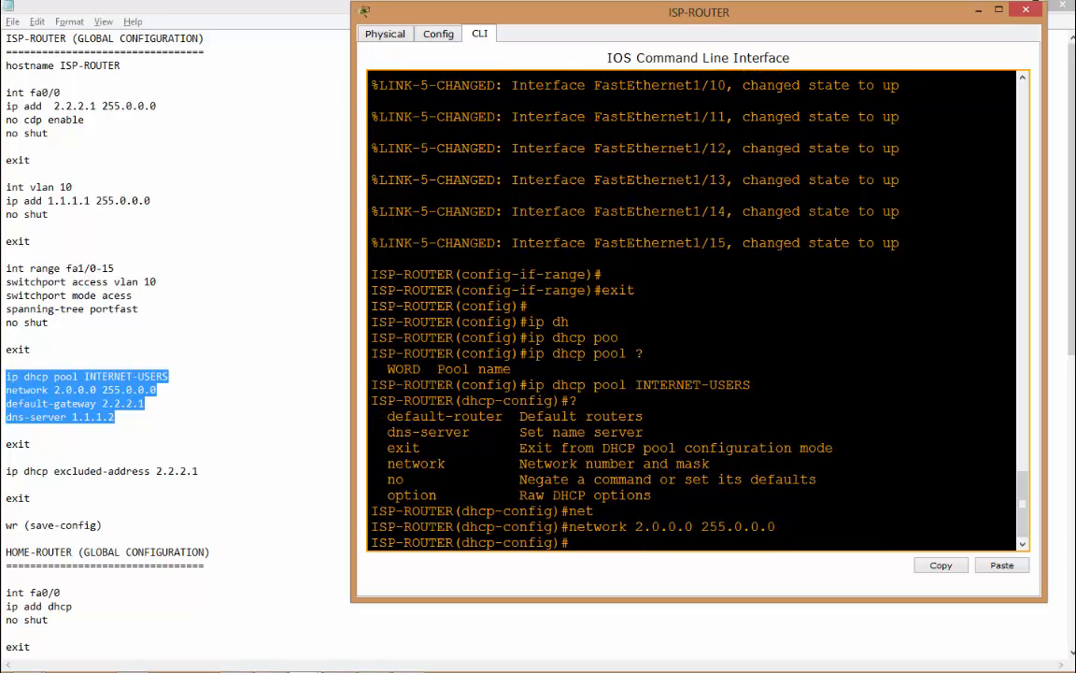
Set the DHCP pool's default router to 2.2.2.1 and its DNS server to 1.1.1.2
text(de)
key(Tab)
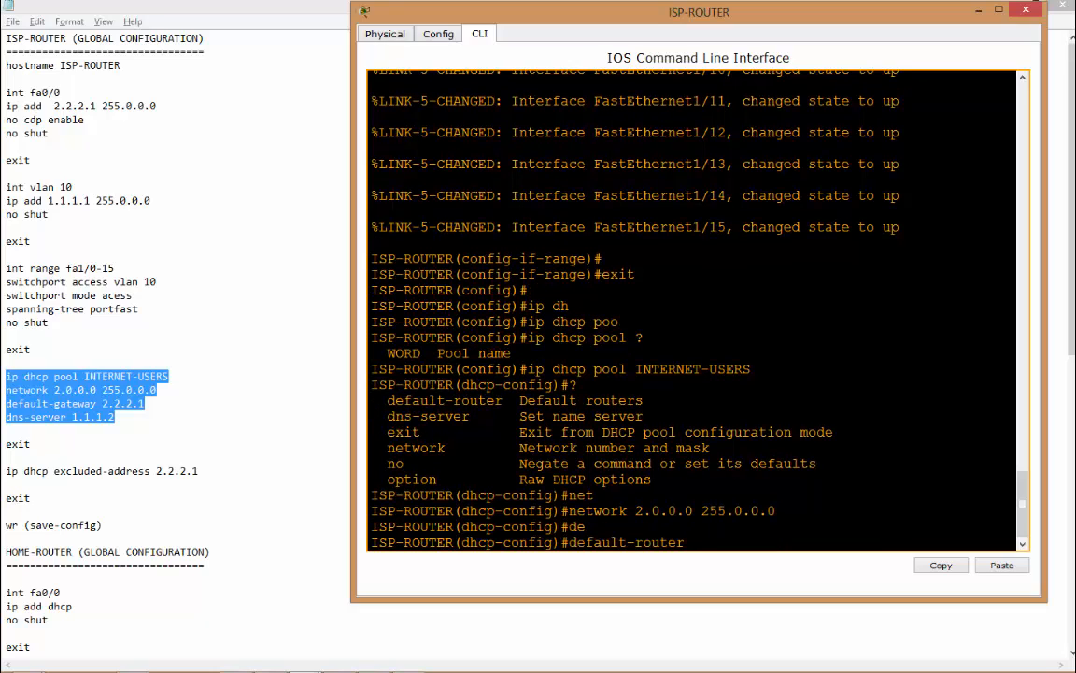
text(2.2.2.1)
key(Return)
text(dn)
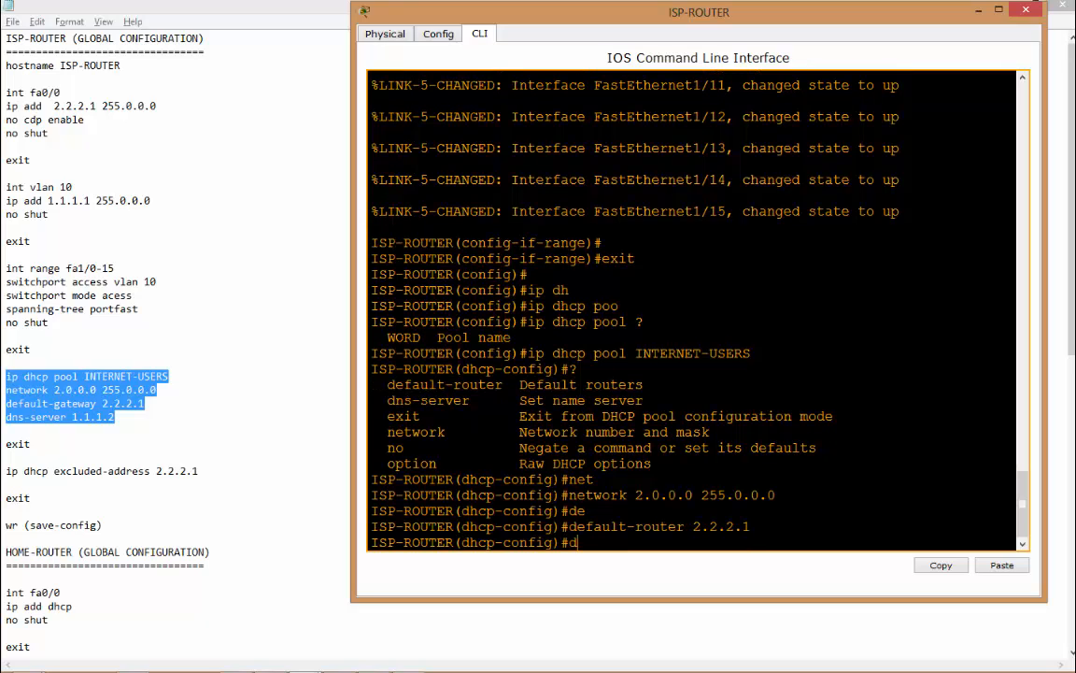
key(Tab)
text(1.1)
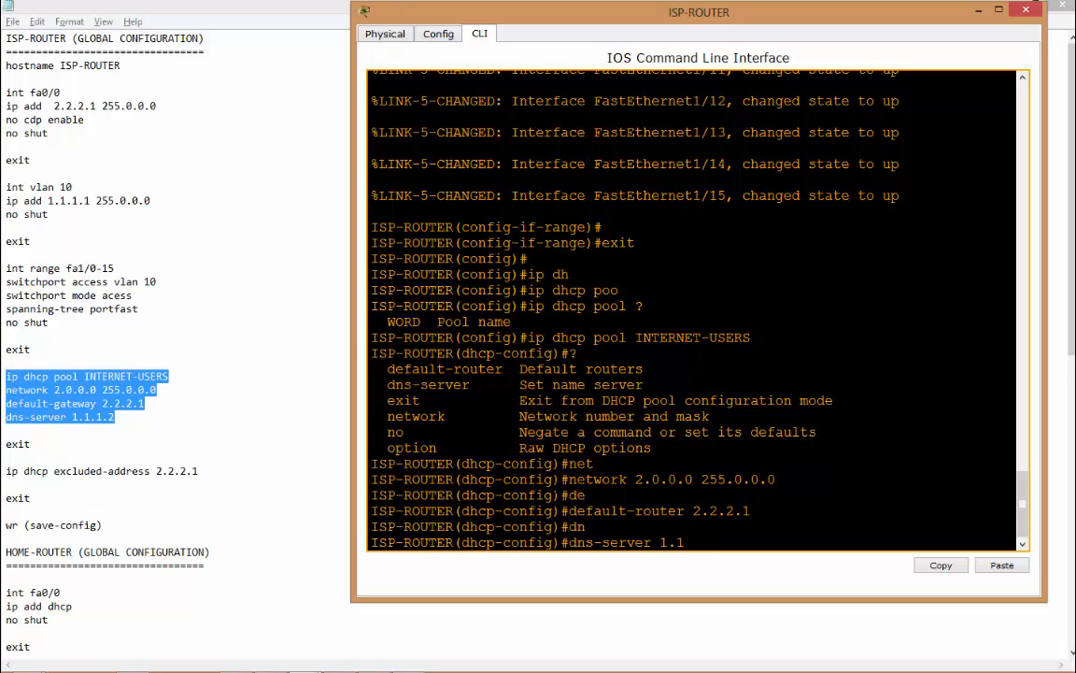
text(.1.2)
key(Return)
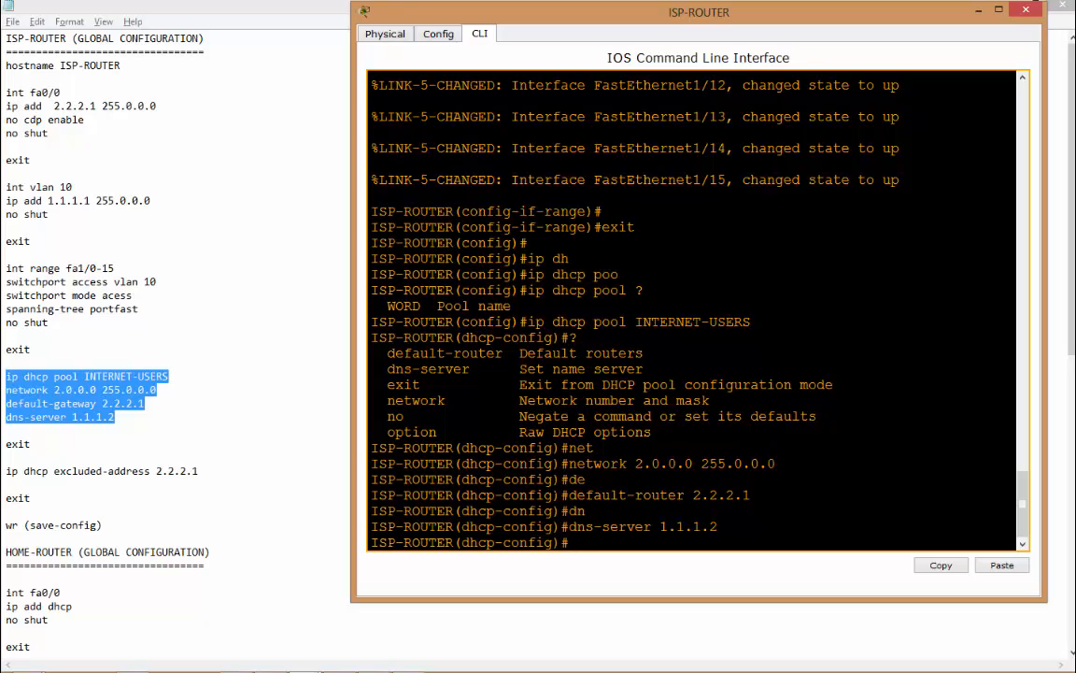
Exit the DHCP pool configuration and exclude address 2.2.2.1 from DHCP assignment
text(exit)
key(Return)
text(ip)
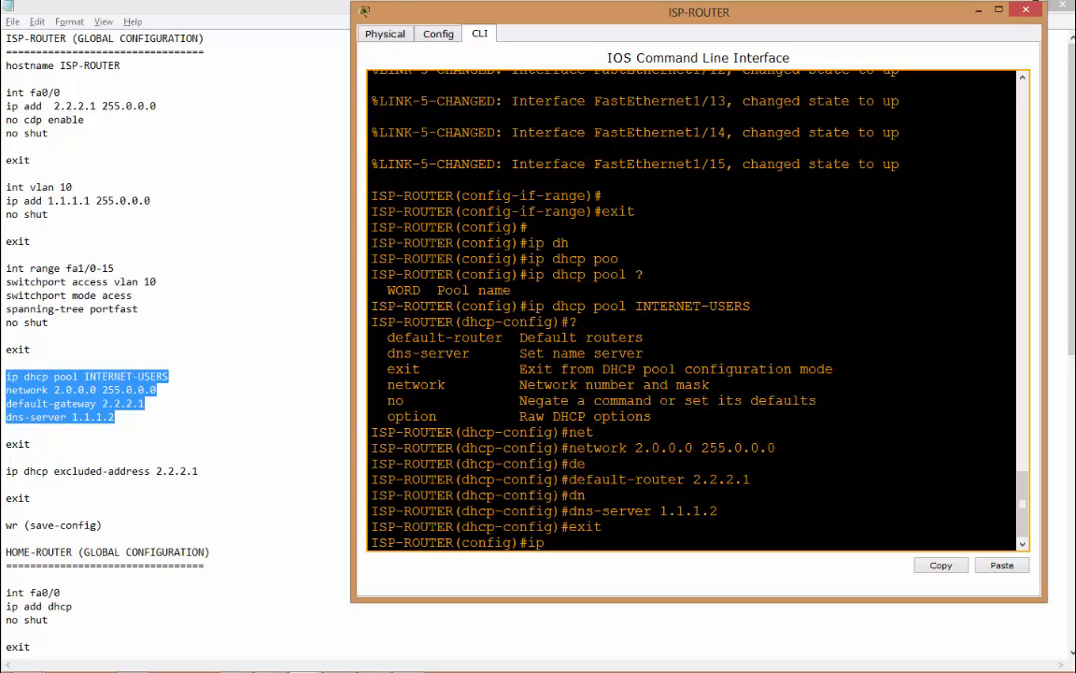
text( dh)
key(Tab)
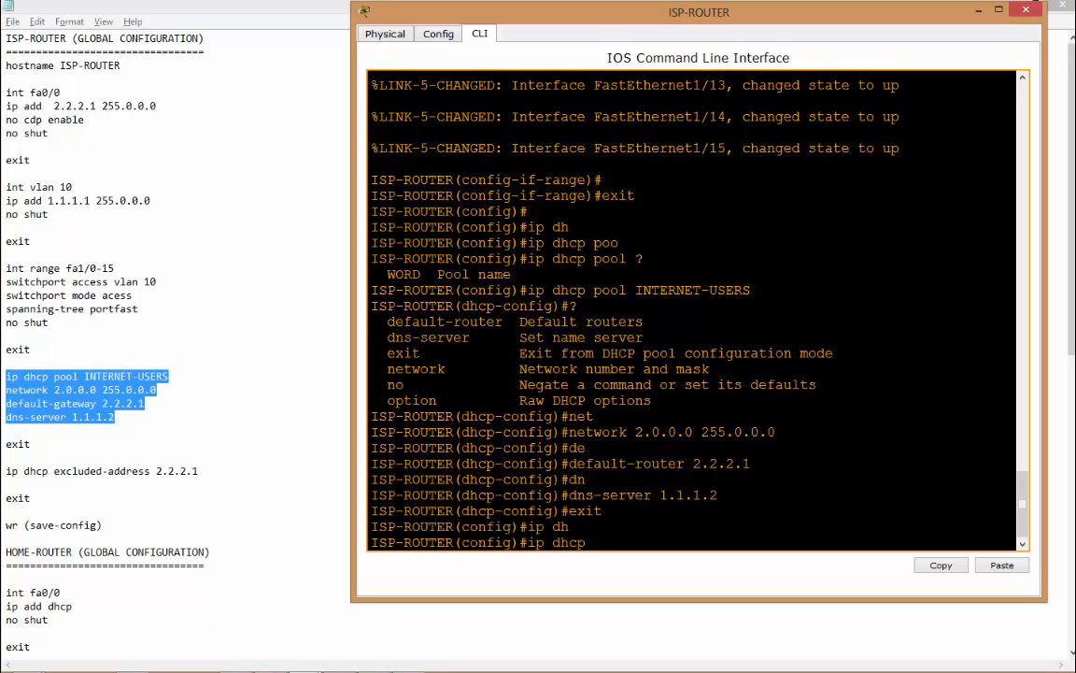
text(ex)
key(Tab)
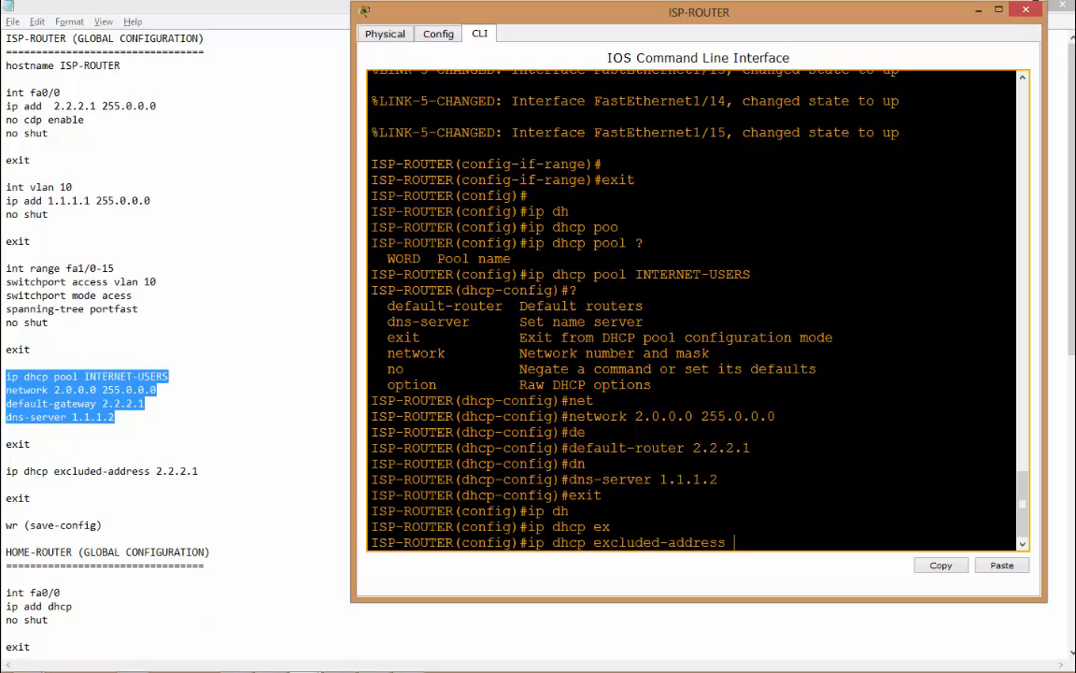
text(2.2.2.1)
text(2.2.2)
key(BackSpace)
key(BackSpace)
key(BackSpace)
key(BackSpace)
key(BackSpace)
key(BackSpace)
key(BackSpace)
key(BackSpace)
key(BackSpace)
key(Return)
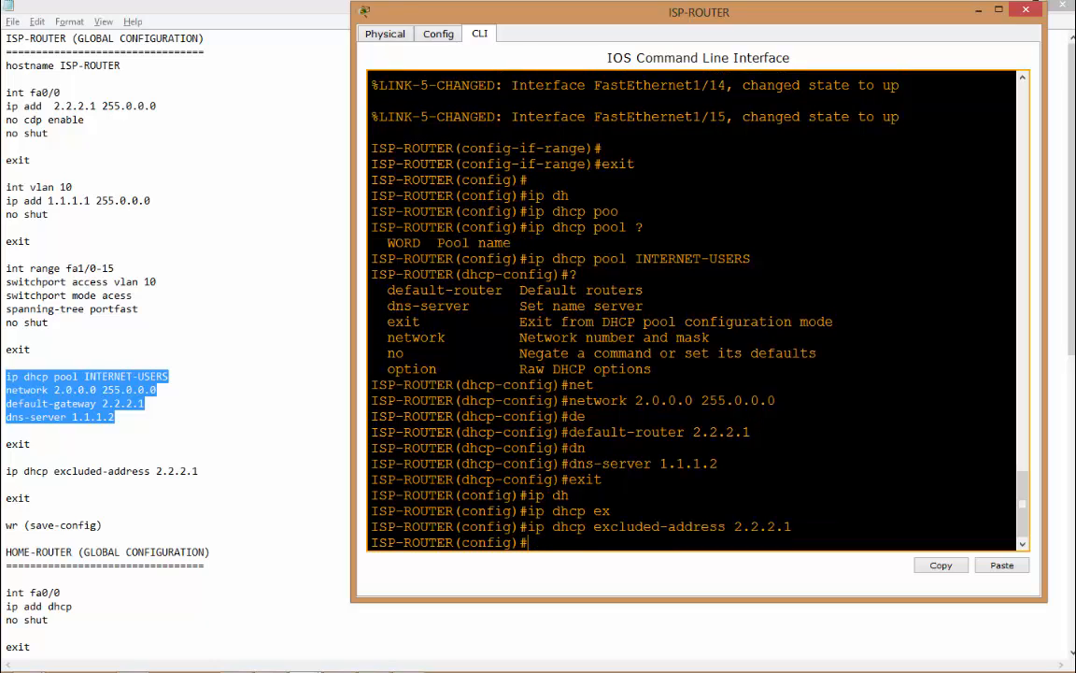
Leave global configuration mode on ISP-ROUTER and save the configuration with wr
text(exit)
key(Return)
key(Return)
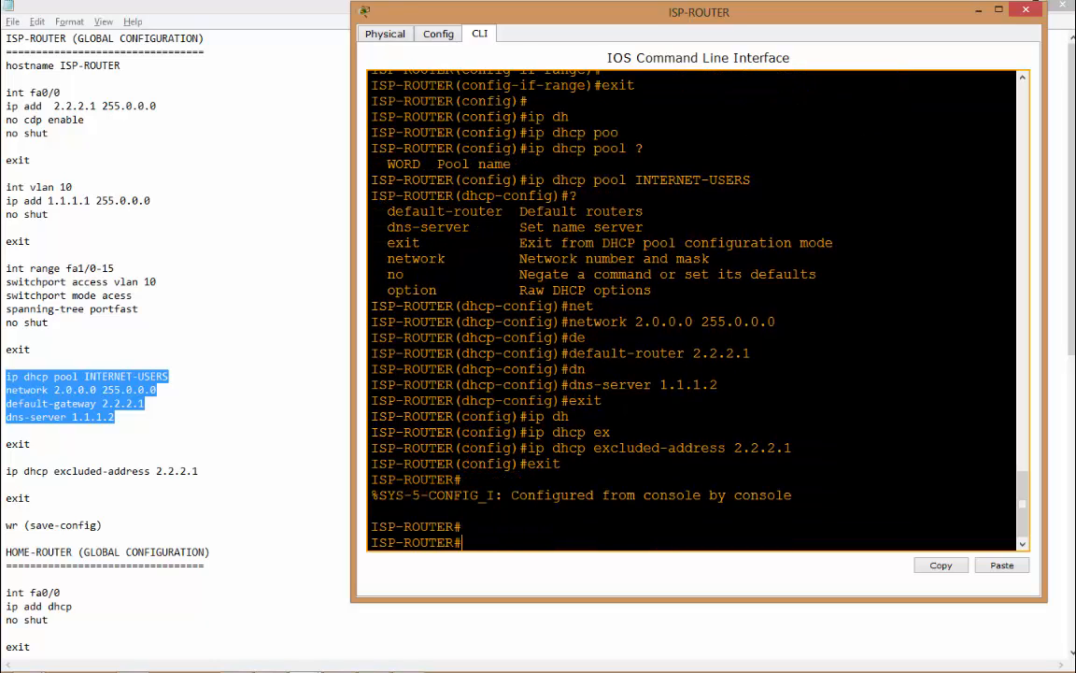
text(wr)
key(Return)
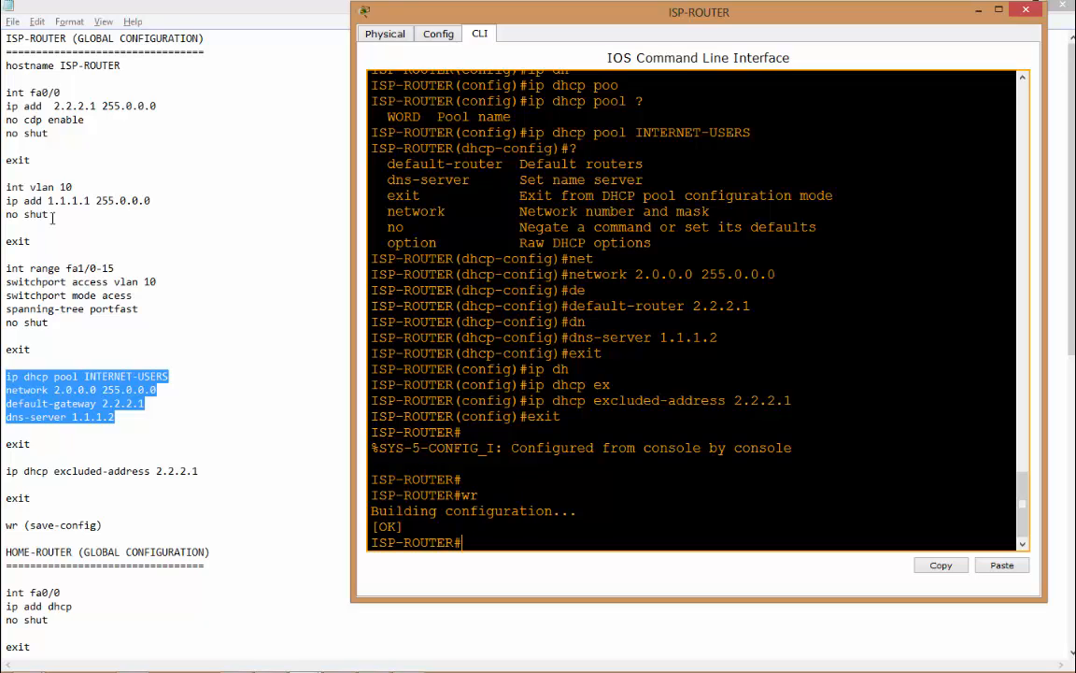
Review the HOME-ROUTER configuration section in the Notepad notes and return to the Packet Tracer topology
click(190, 449)
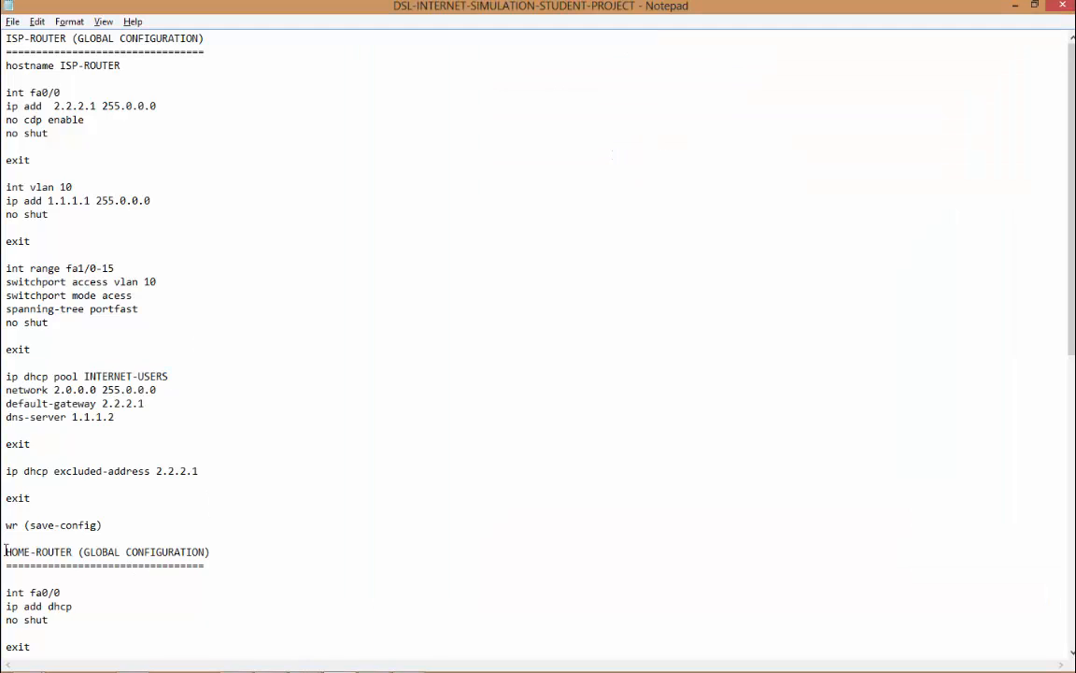
drag(5, 552, 209, 565)
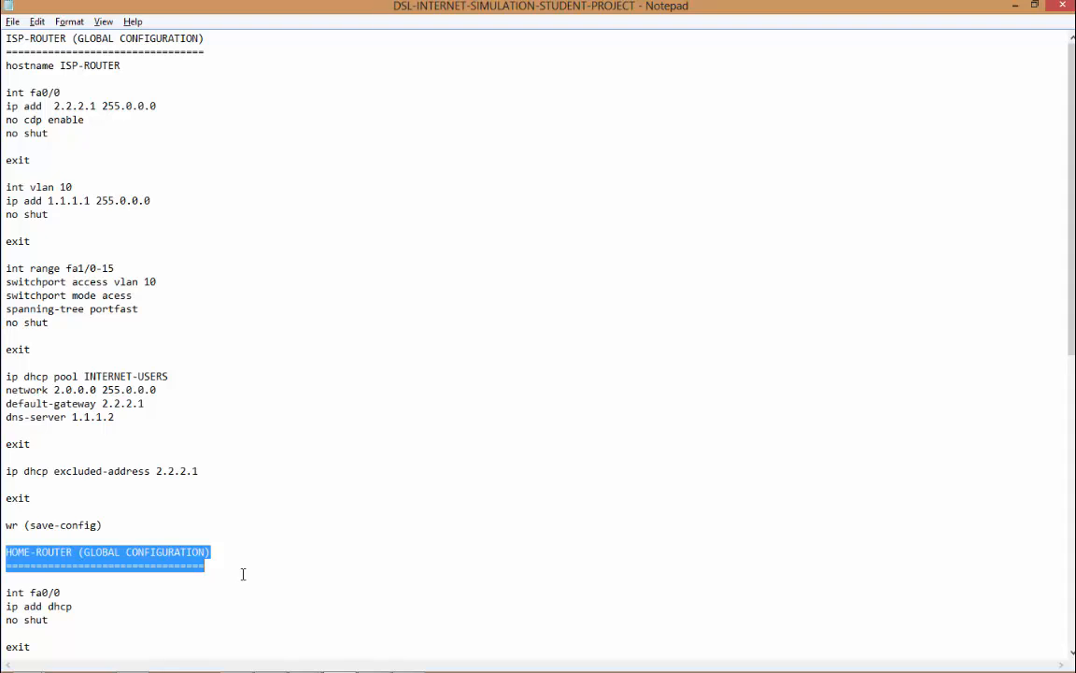
scroll(1056, 352, down, 5)
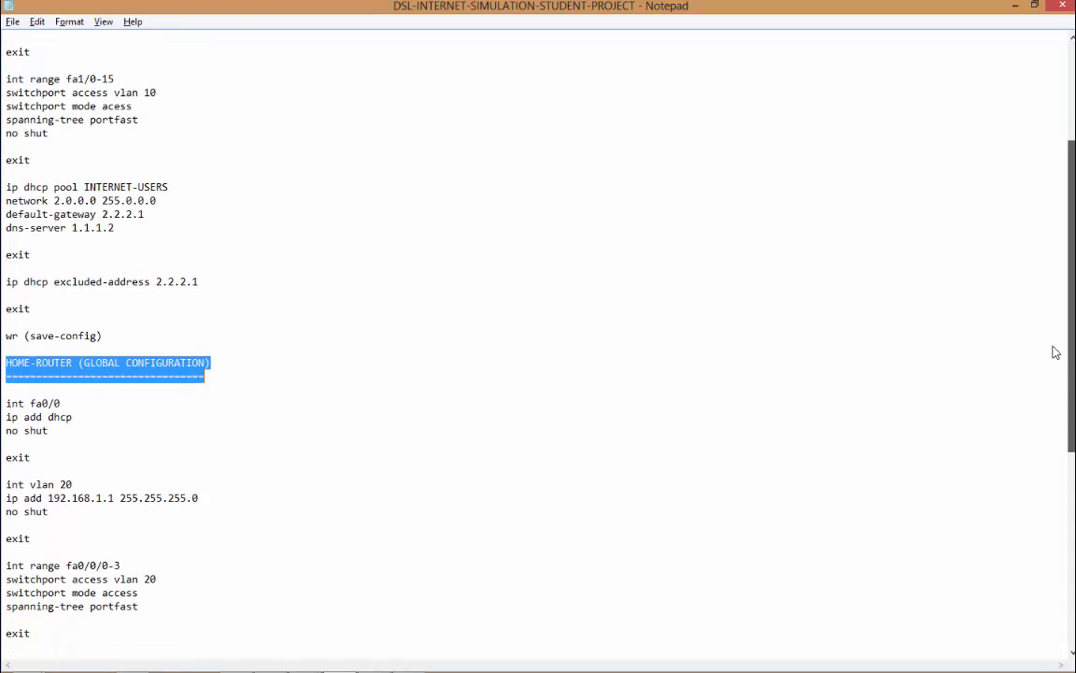
scroll(1052, 364, down, 2)
scroll(1050, 281, up, 7)
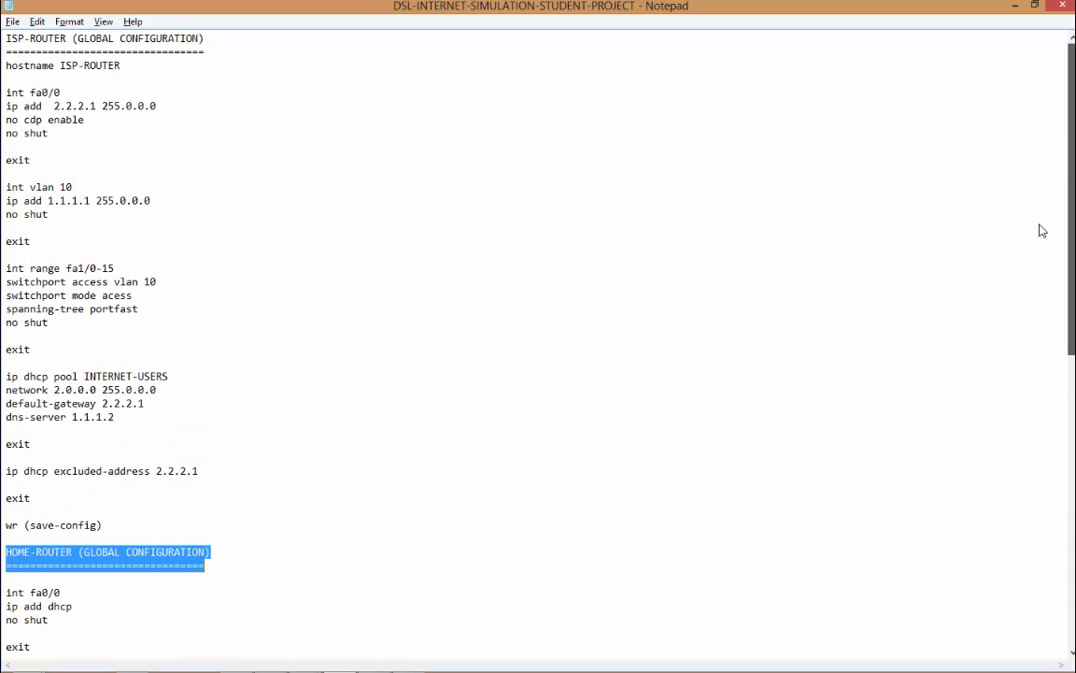
scroll(1033, 272, down, 2)
scroll(1031, 308, down, 2)
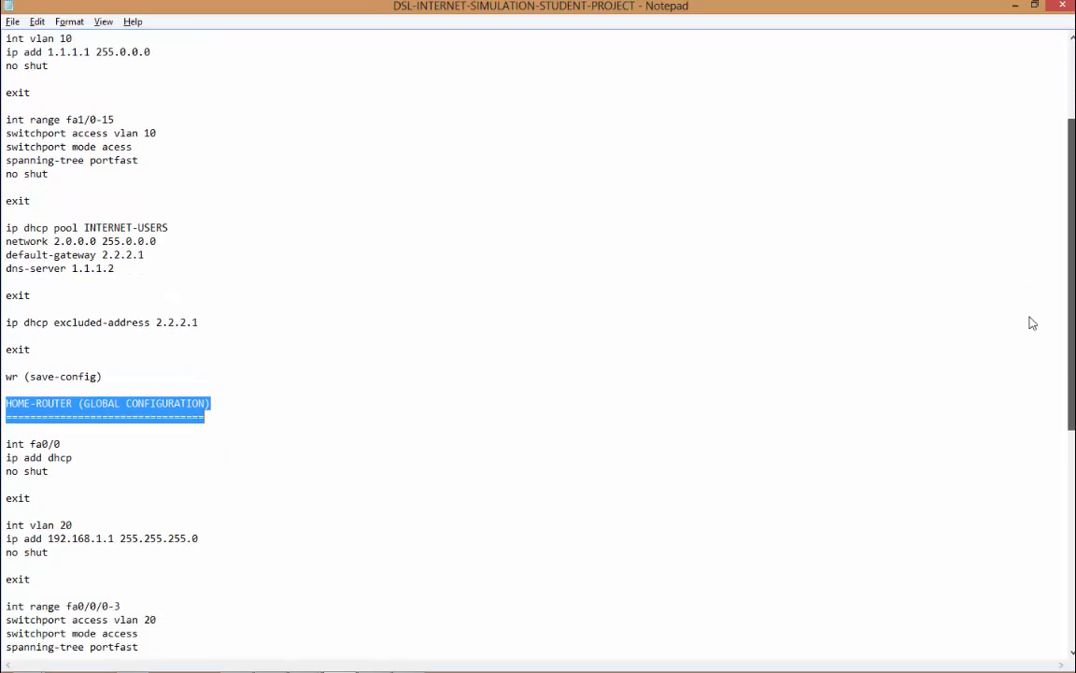
scroll(1032, 344, down, 1)
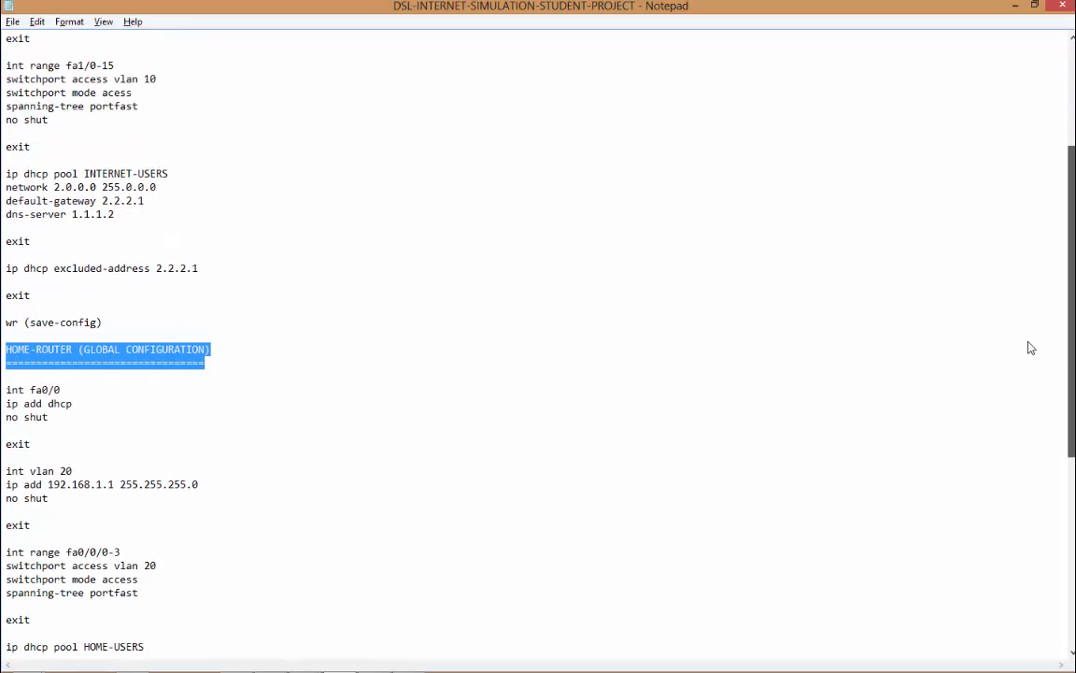
scroll(1029, 365, down, 4)
scroll(1032, 425, down, 3)
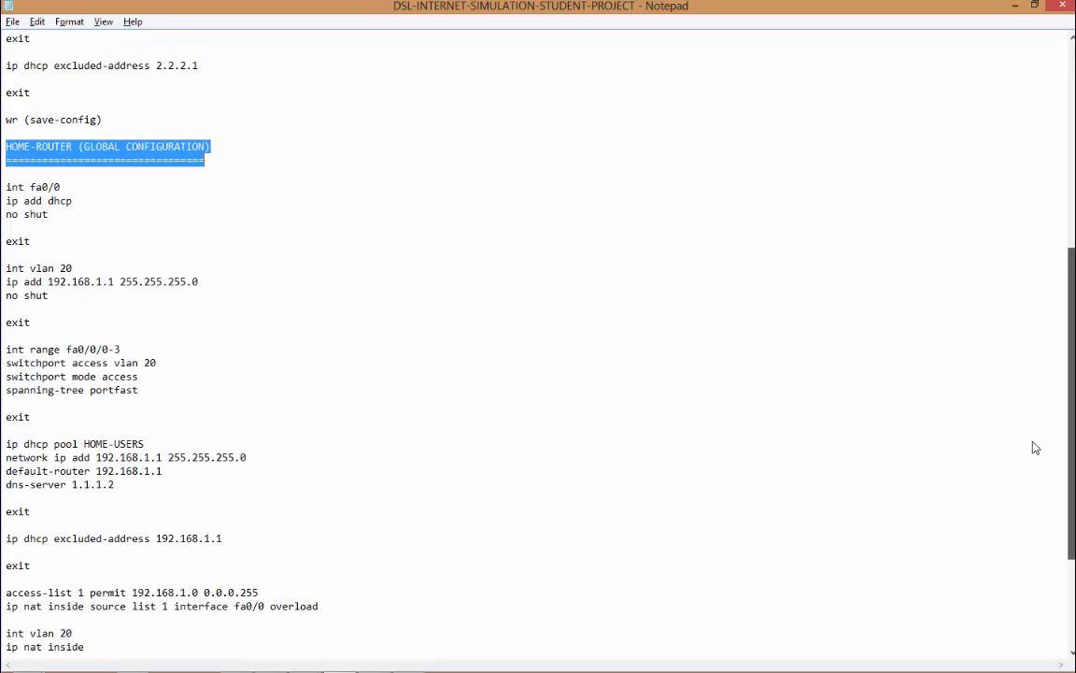
click(1015, 8)
click(293, 273)
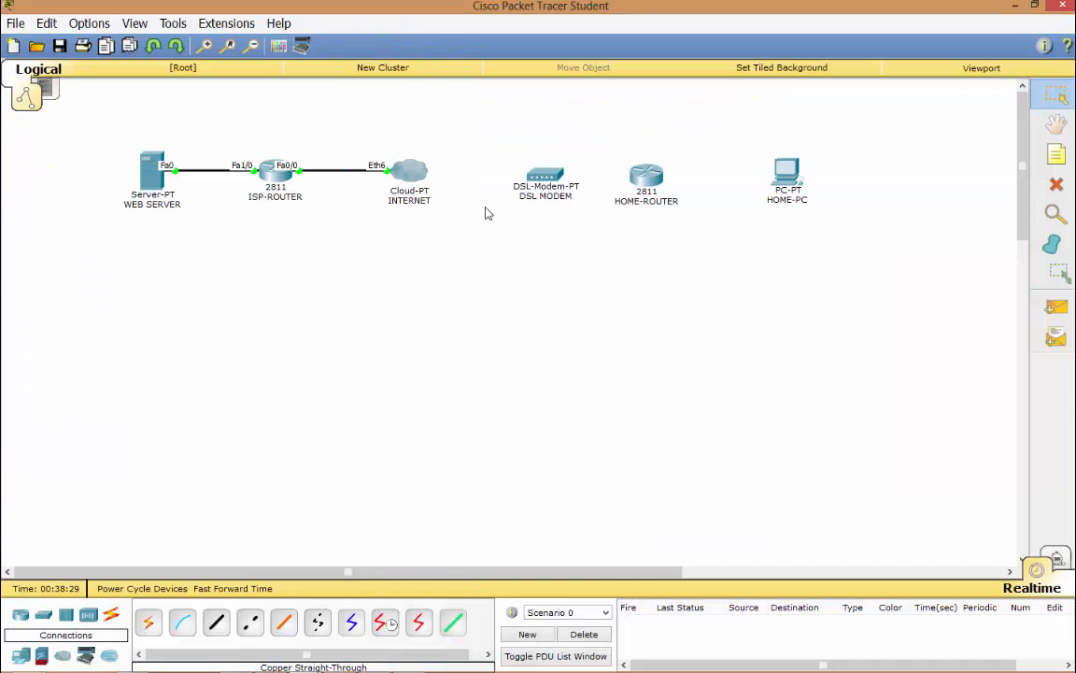
click(216, 621)
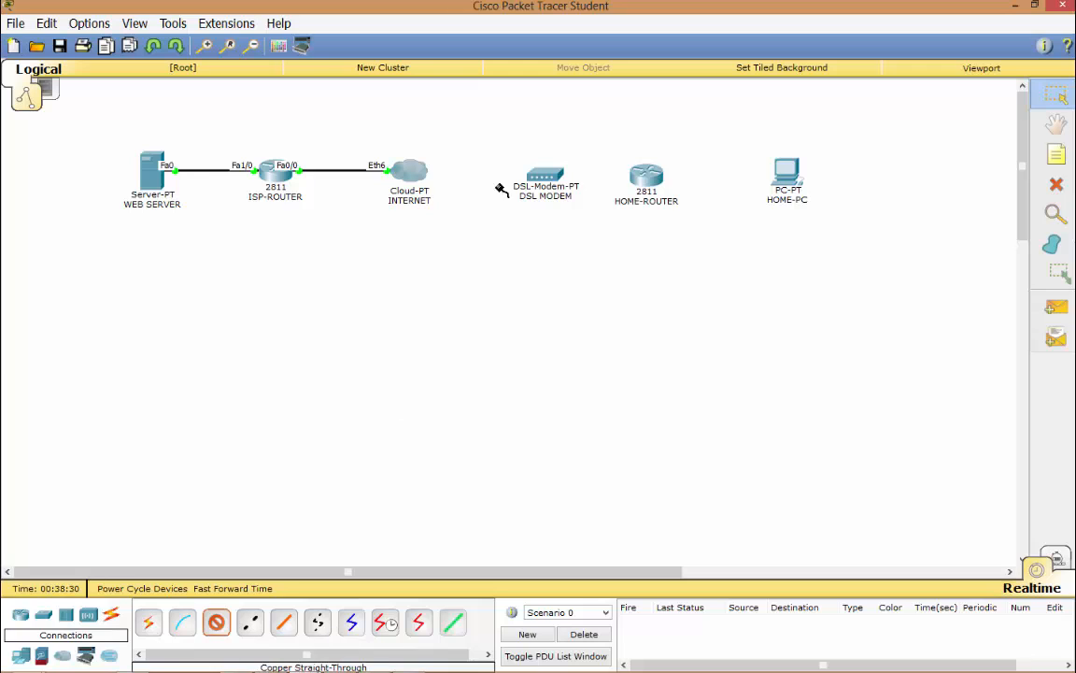
click(416, 174)
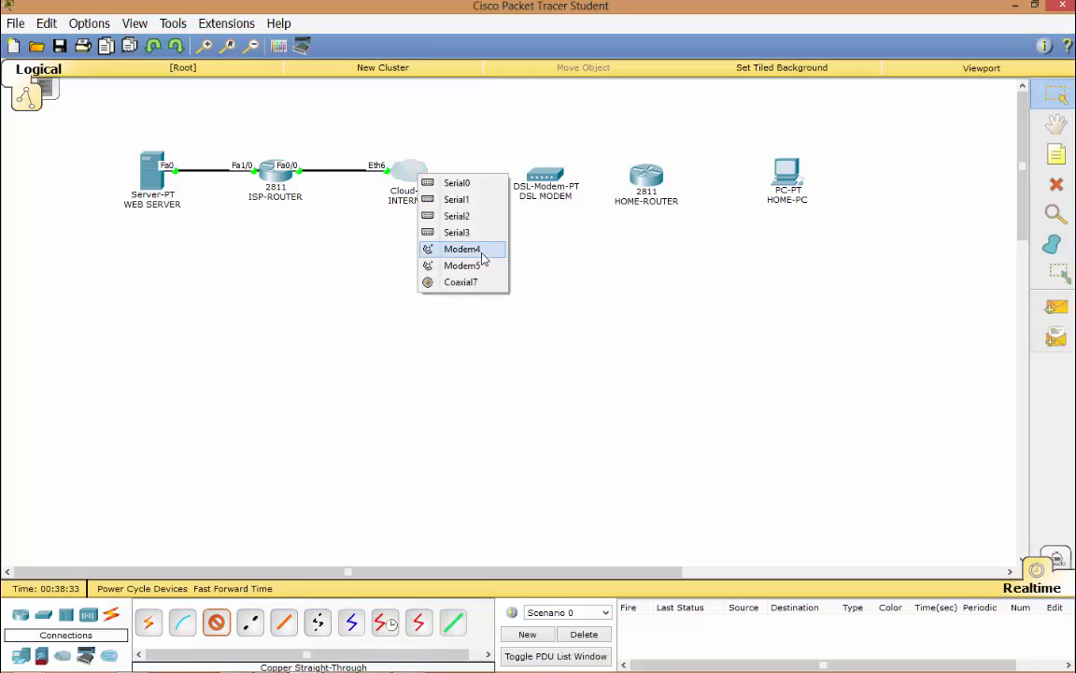
click(340, 372)
key(Escape)
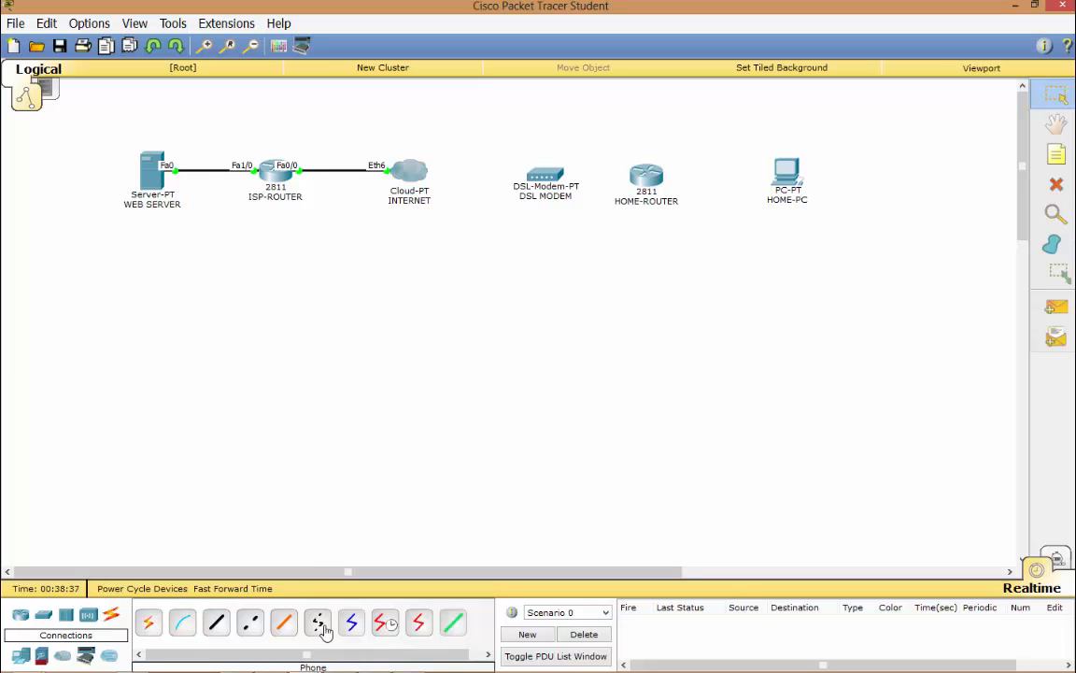
Connect the INTERNET cloud's Modem4 port to Port 0 of the DSL MODEM with a phone cable
click(321, 625)
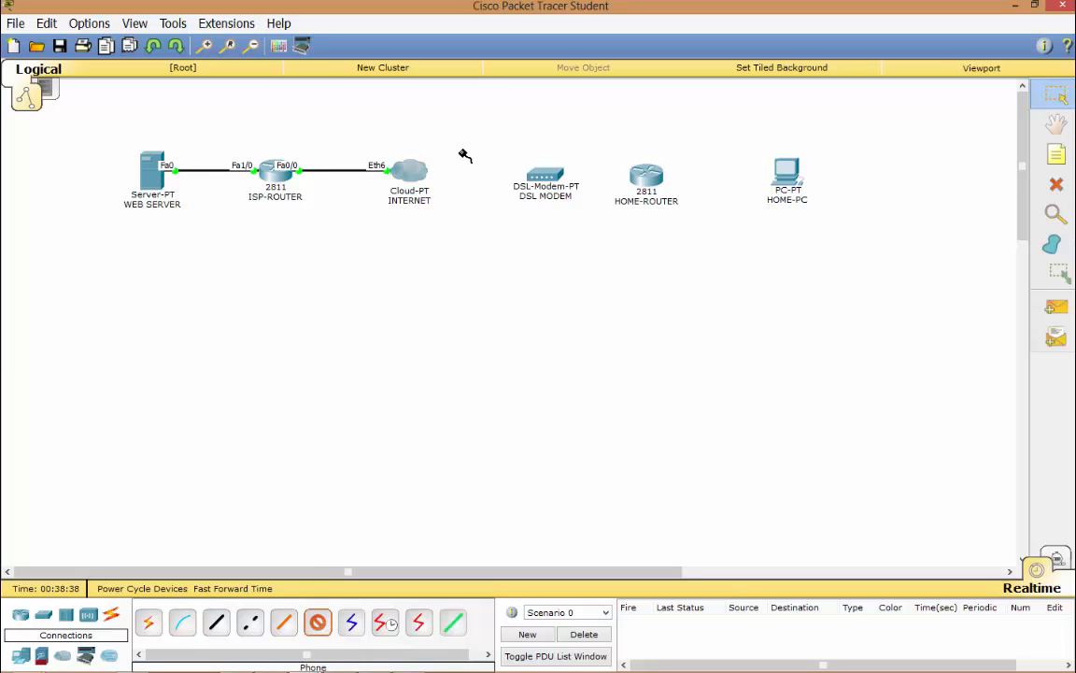
click(411, 173)
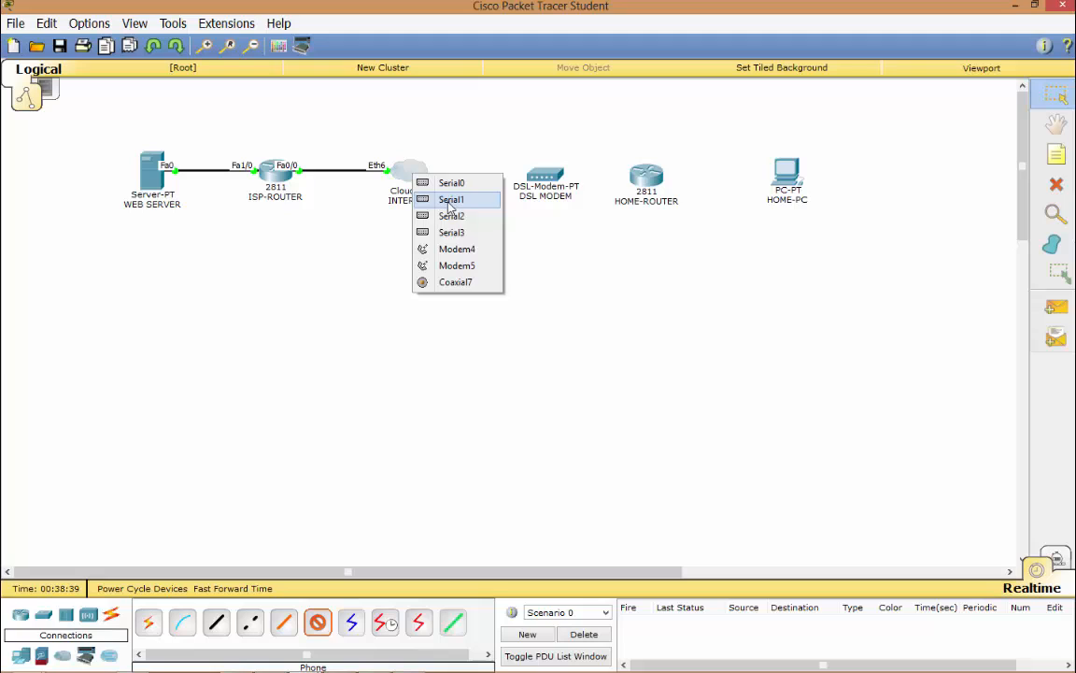
click(470, 251)
click(547, 178)
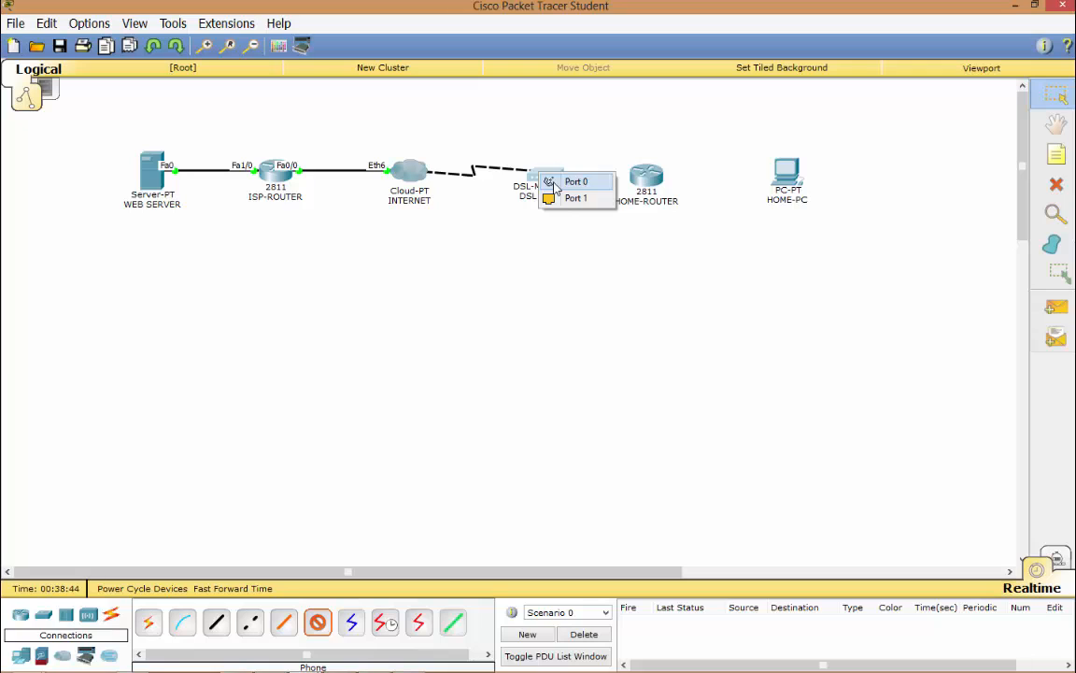
click(552, 182)
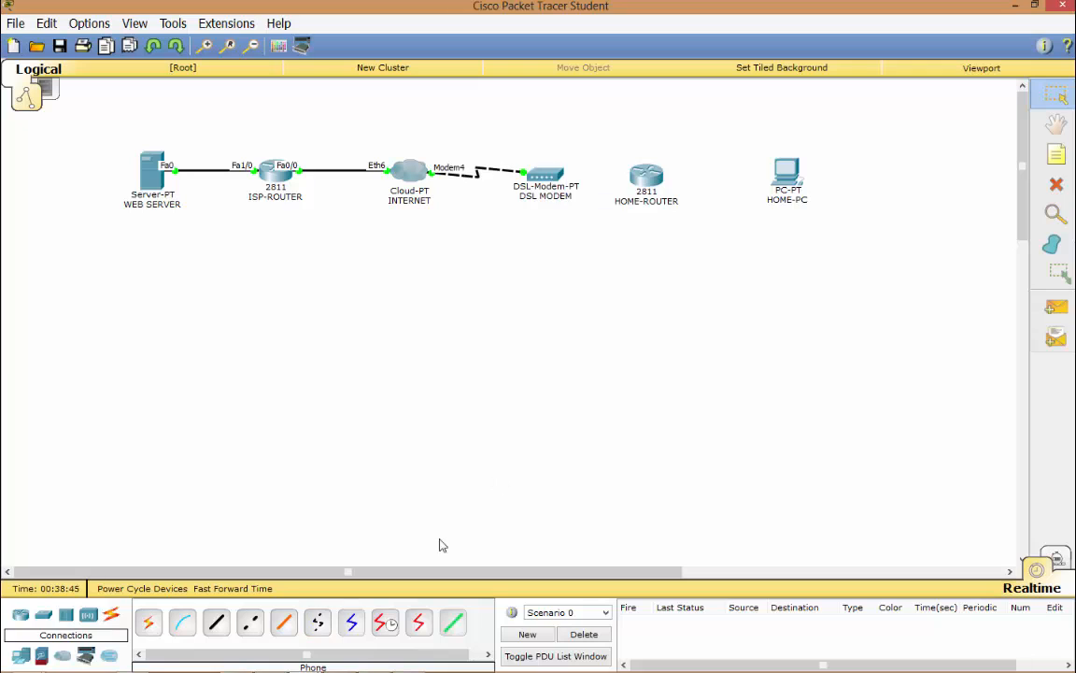
Connect Port 1 of the DSL MODEM to FastEthernet0/0 on HOME-ROUTER with a copper straight-through cable
click(216, 624)
click(217, 624)
click(549, 175)
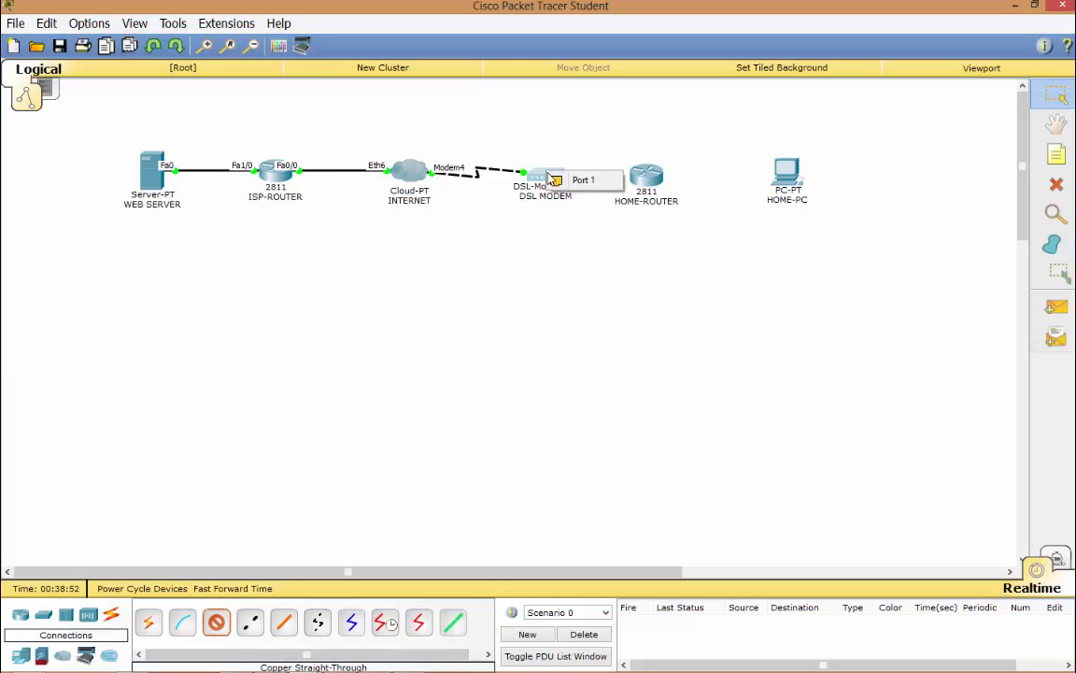
click(579, 180)
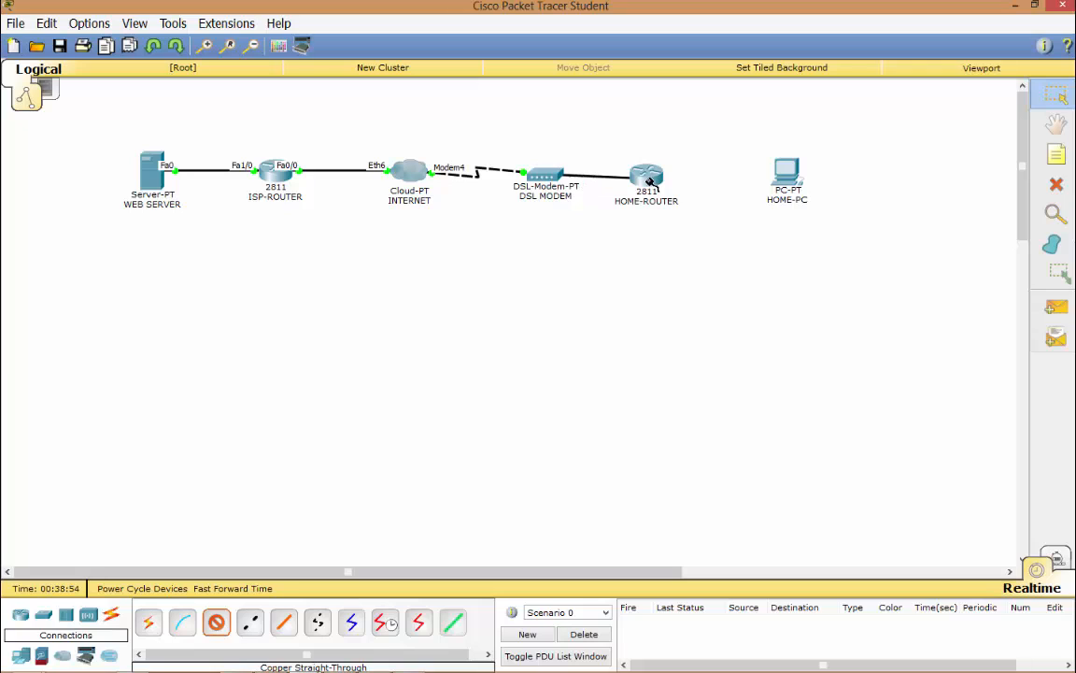
click(648, 179)
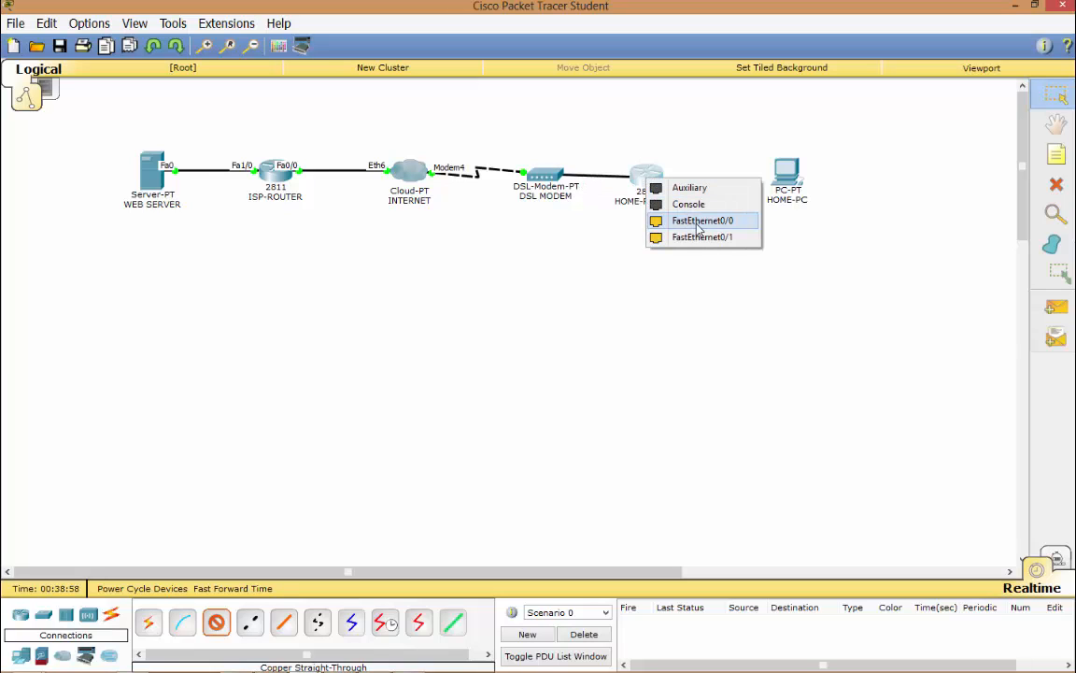
click(697, 224)
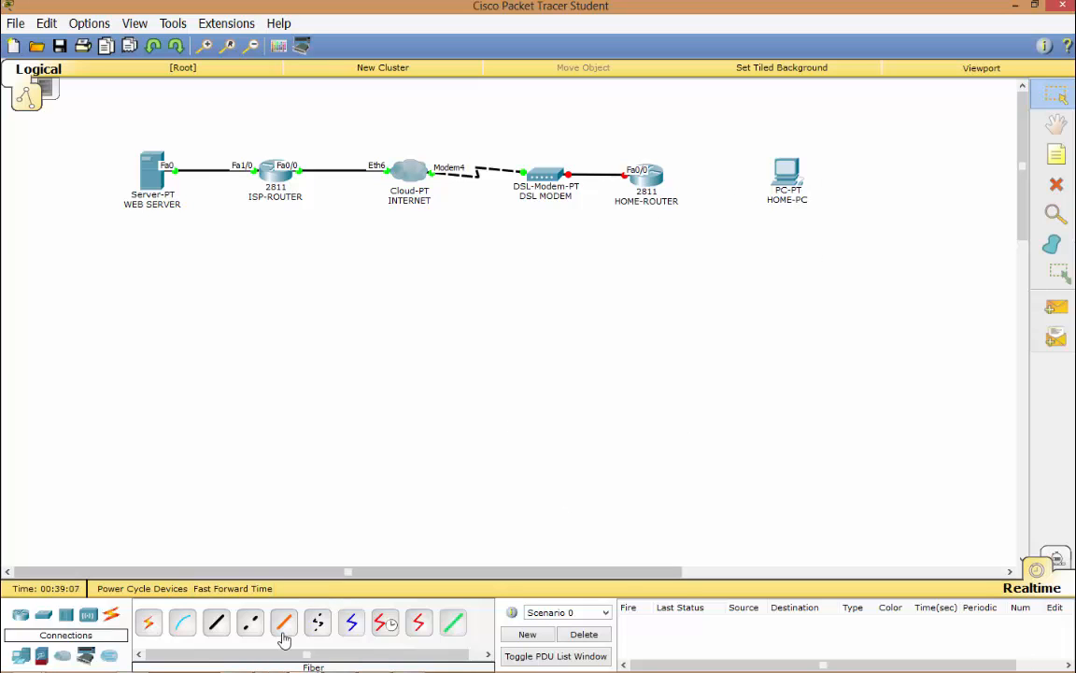
Power off HOME-ROUTER and install an HWIC-4ESW module in the lower-right small slot of its chassis
click(651, 178)
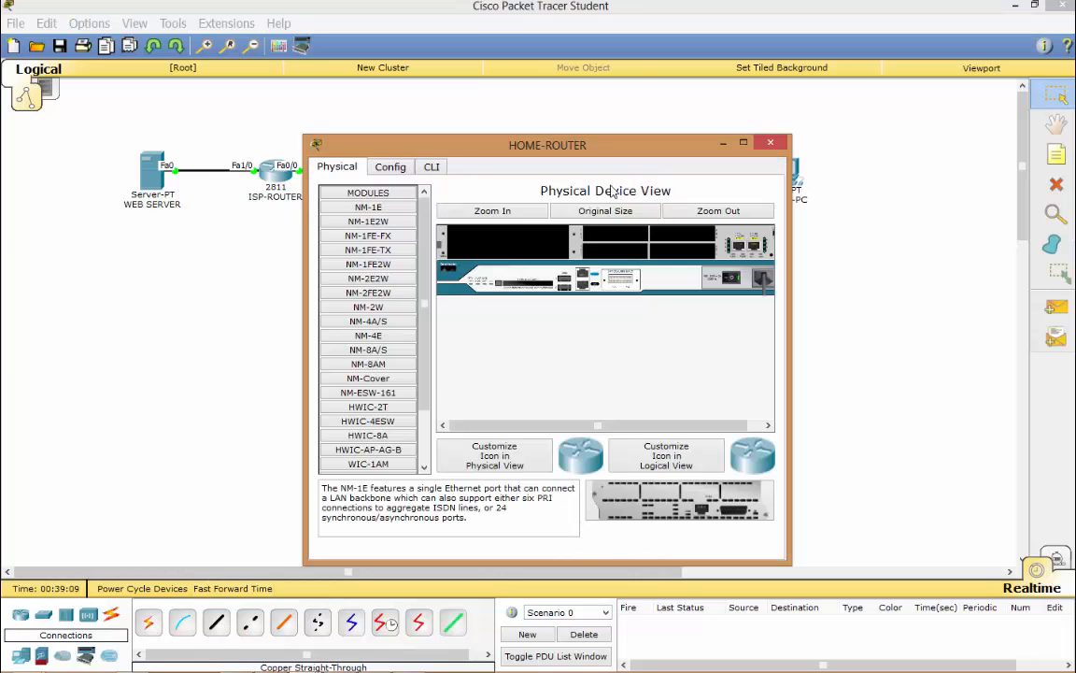
drag(655, 138, 609, 28)
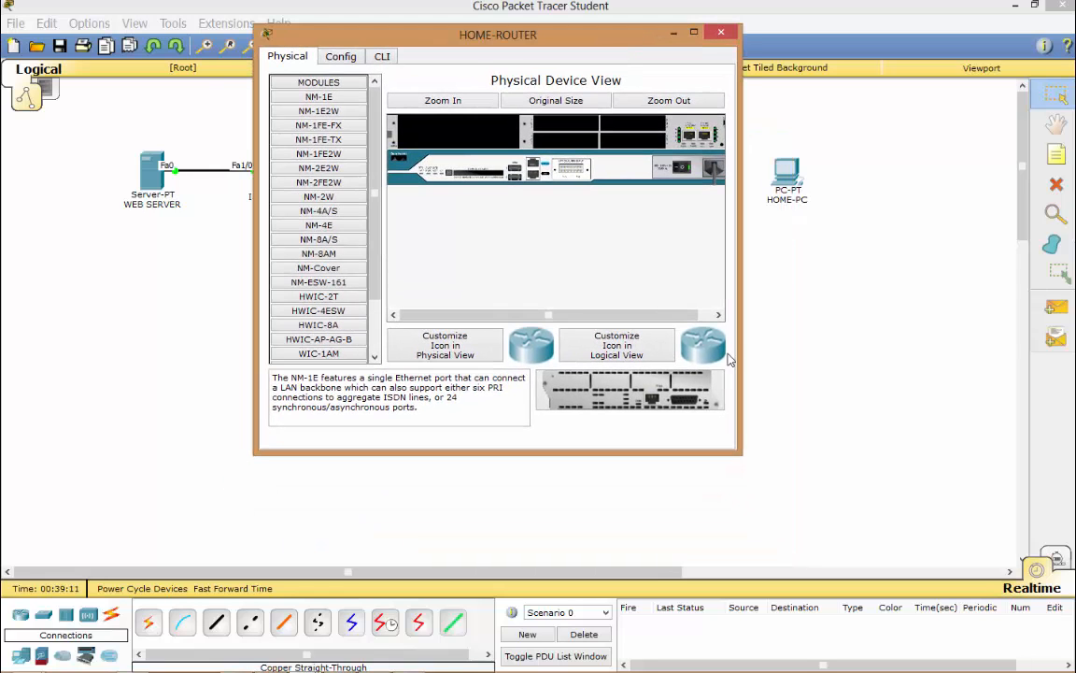
drag(744, 456, 1015, 595)
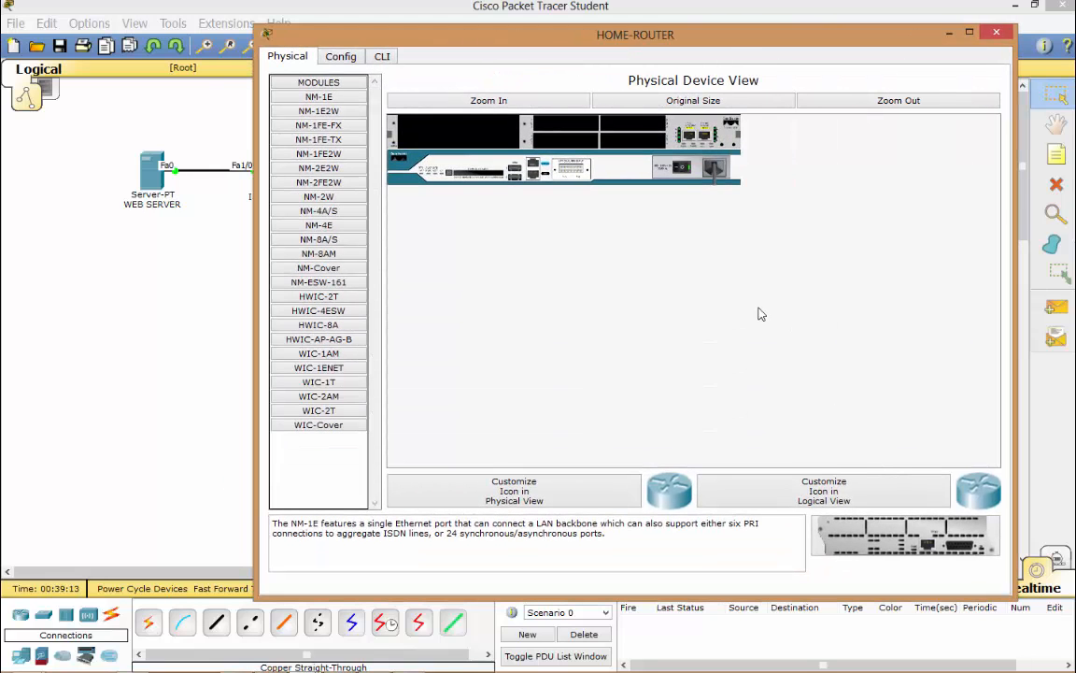
drag(512, 35, 535, 3)
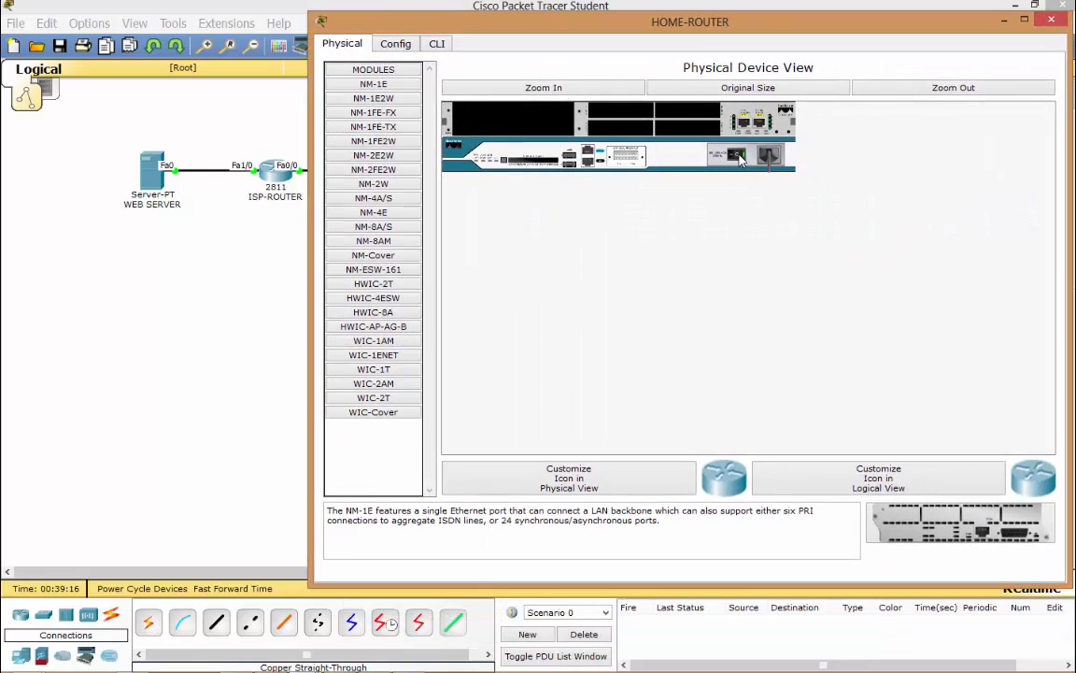
mouse_move(637, 23)
mouse_down()
mouse_move(636, 74)
mouse_move(627, 44)
mouse_up()
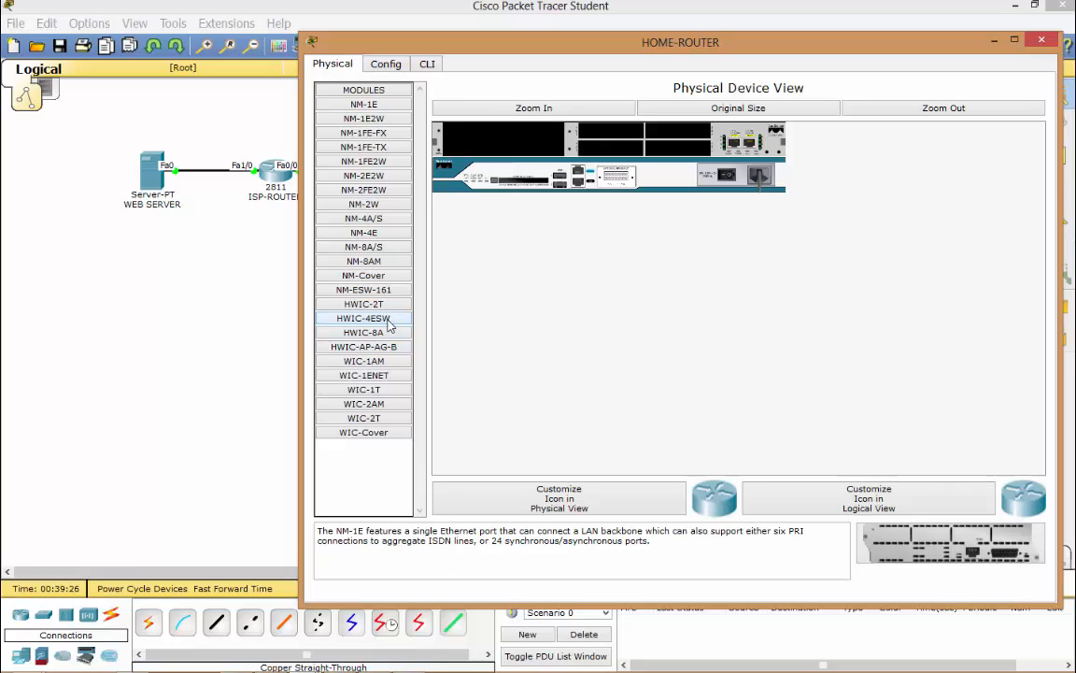
drag(390, 323, 681, 155)
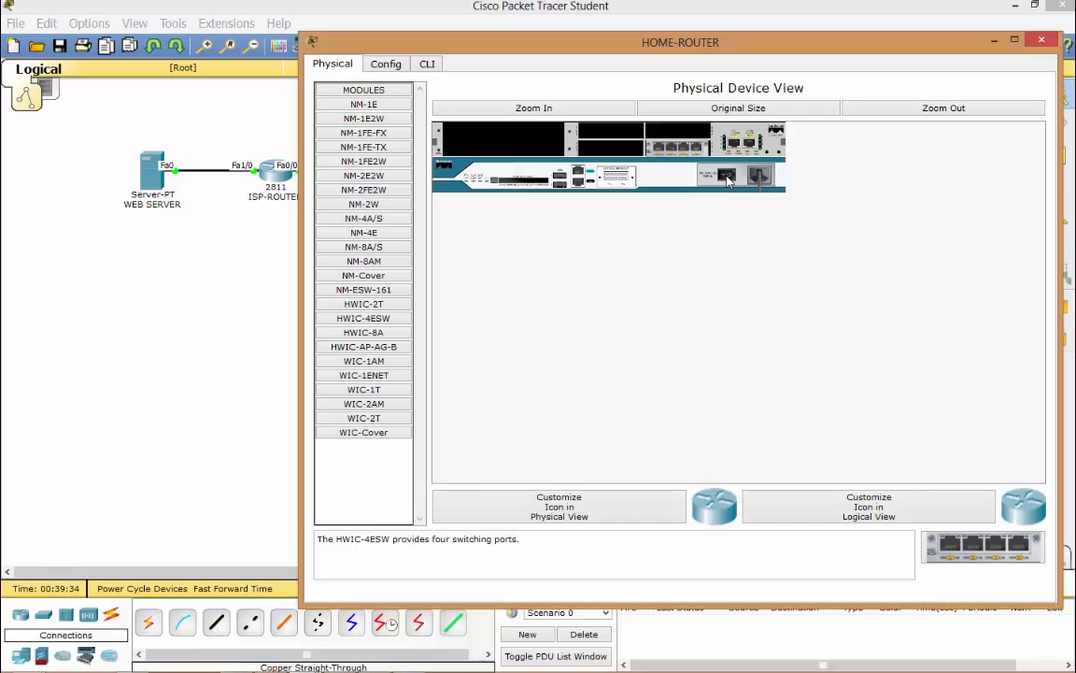
Open HOME-ROUTER's command-line interface alongside the Notepad notes and answer n to the initial configuration dialog
click(427, 64)
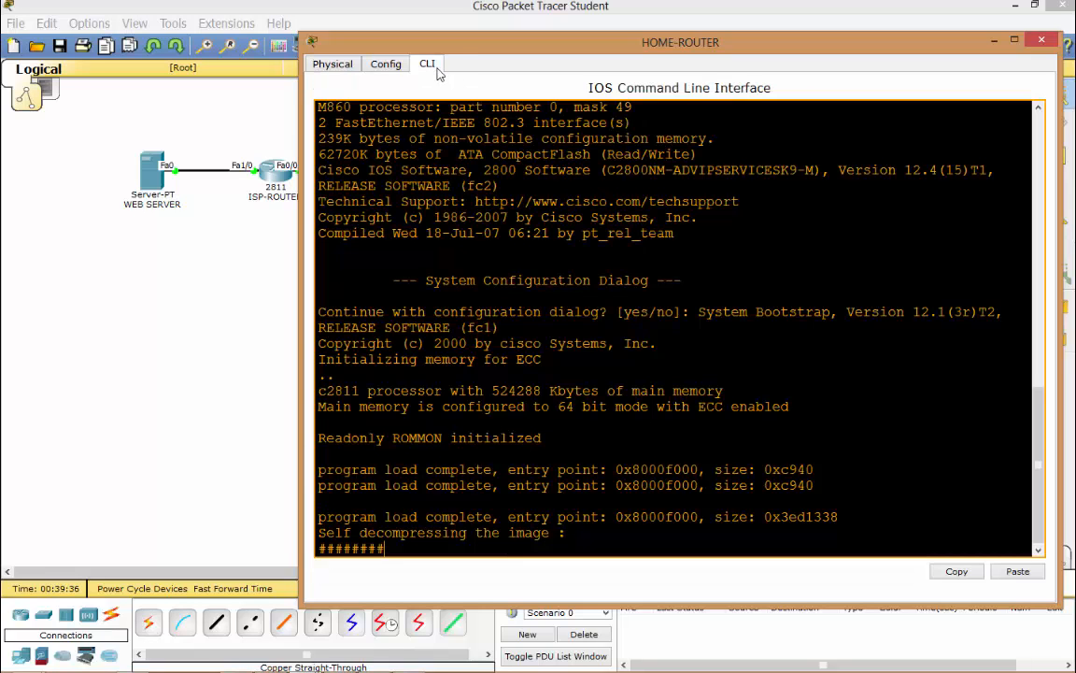
drag(458, 48, 480, 31)
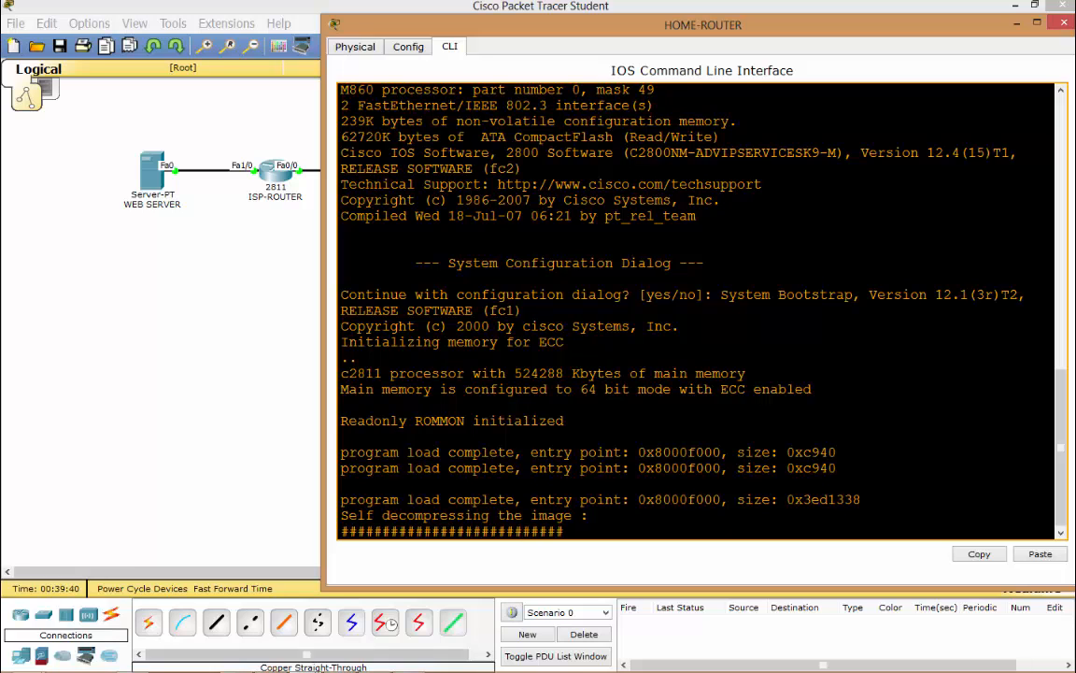
click(341, 662)
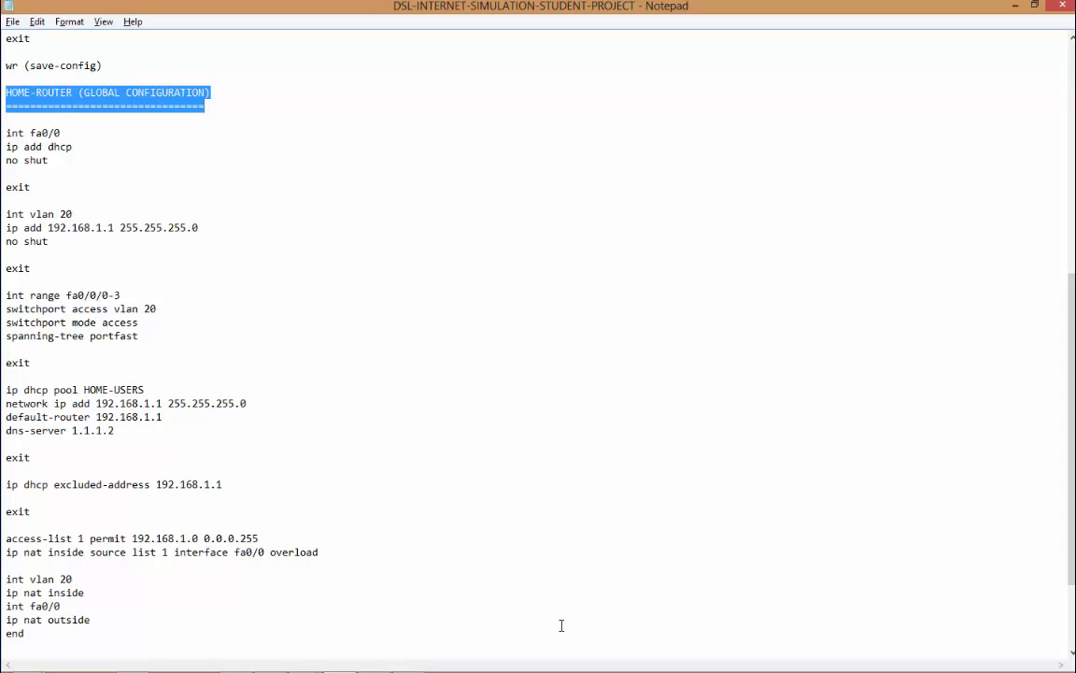
mouse_move(303, 661)
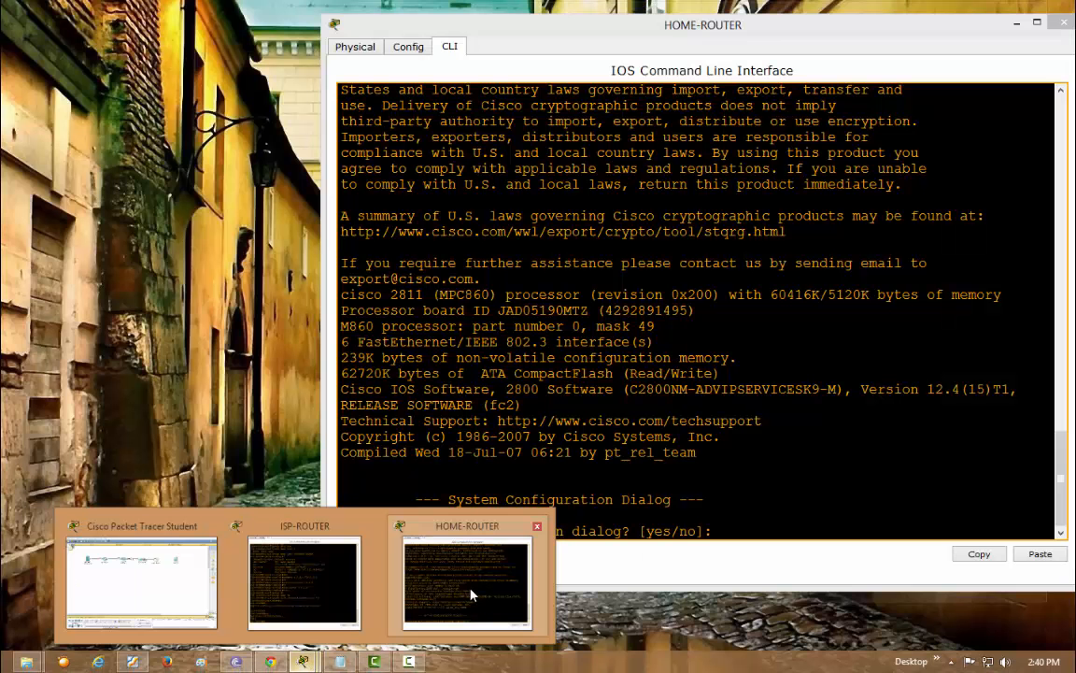
click(472, 592)
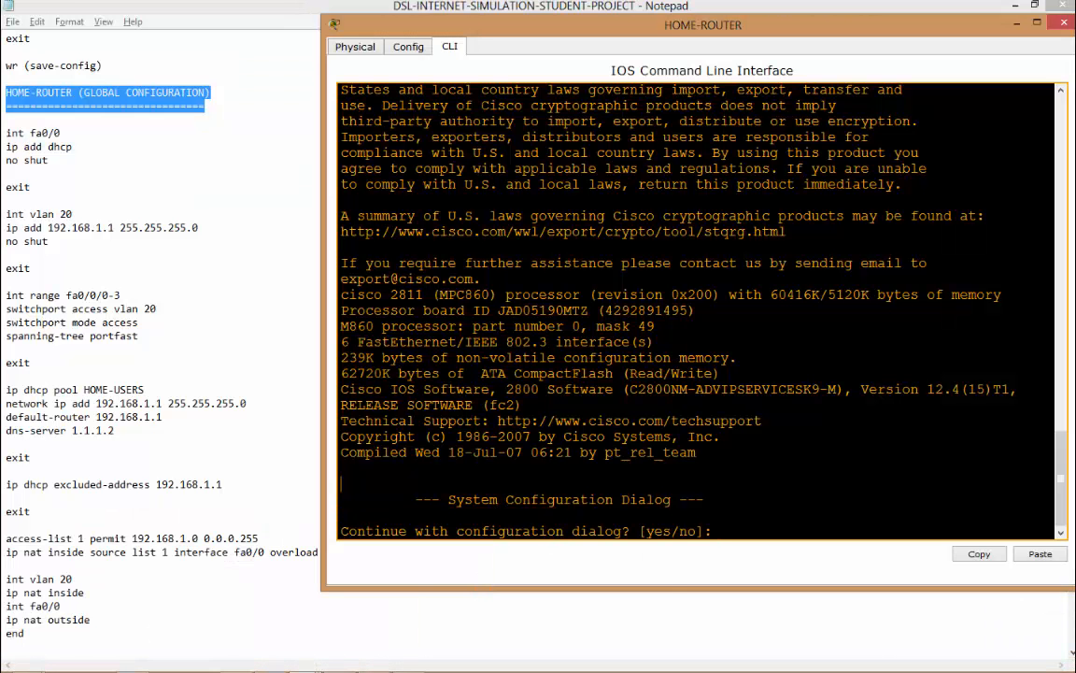
mouse_move(324, 22)
mouse_down()
mouse_move(358, 25)
mouse_move(334, 22)
mouse_up()
key(Return)
key(Return)
key(Return)
key(Return)
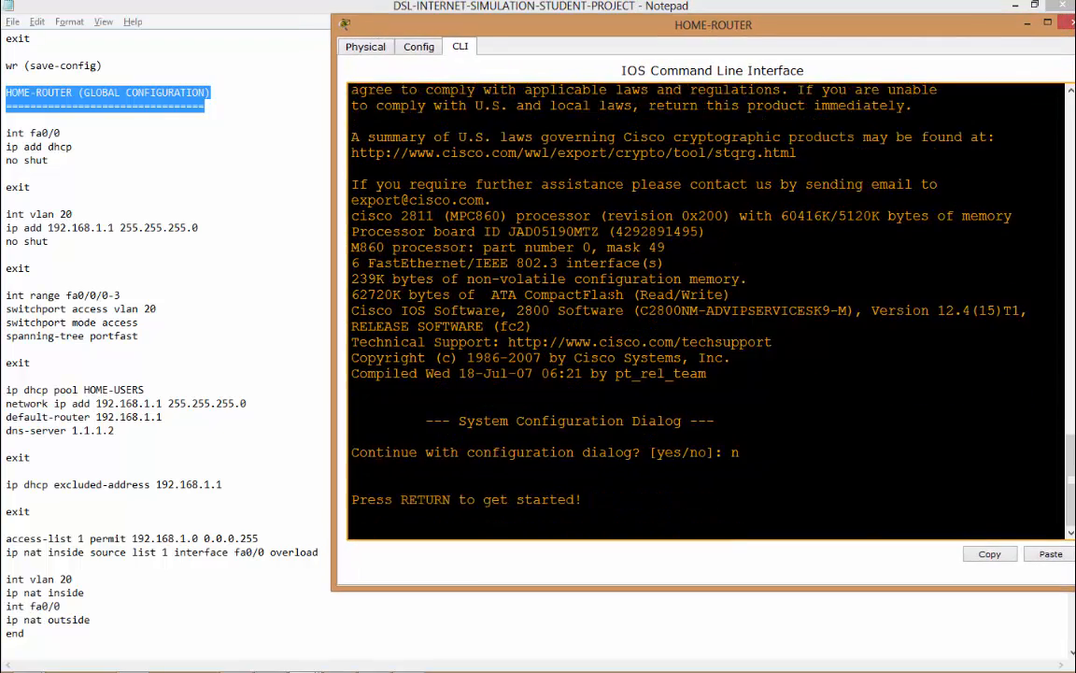
Enter privileged and global configuration mode on the router and set its hostname to HOME-ROUTER
text(con)
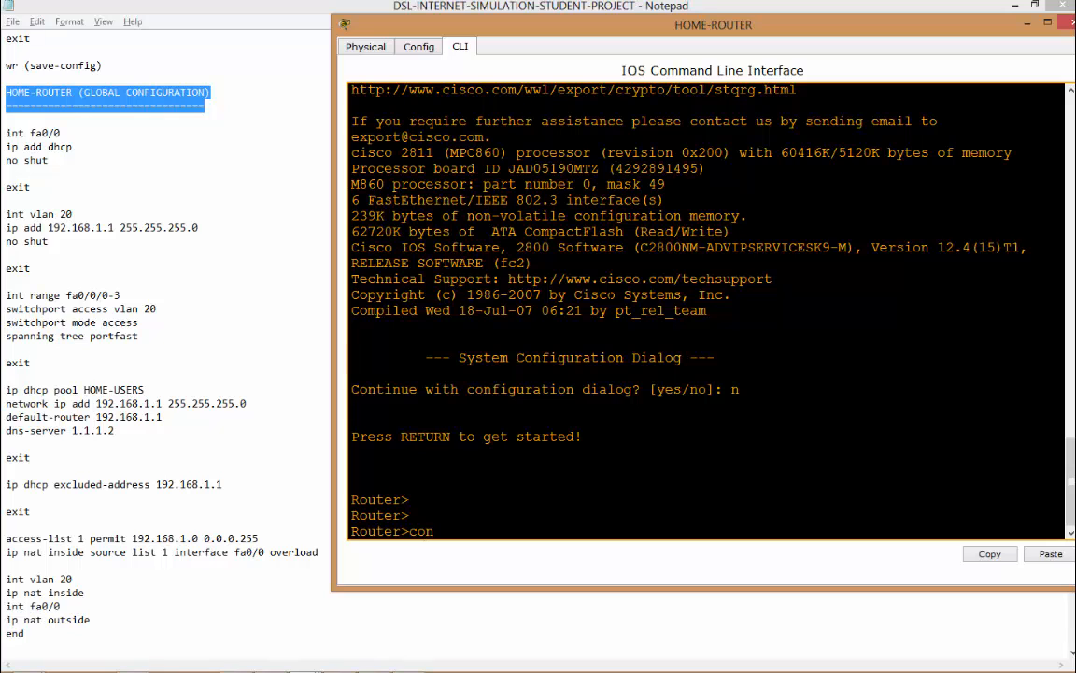
key(BackSpace)
key(BackSpace)
text(en)
key(Return)
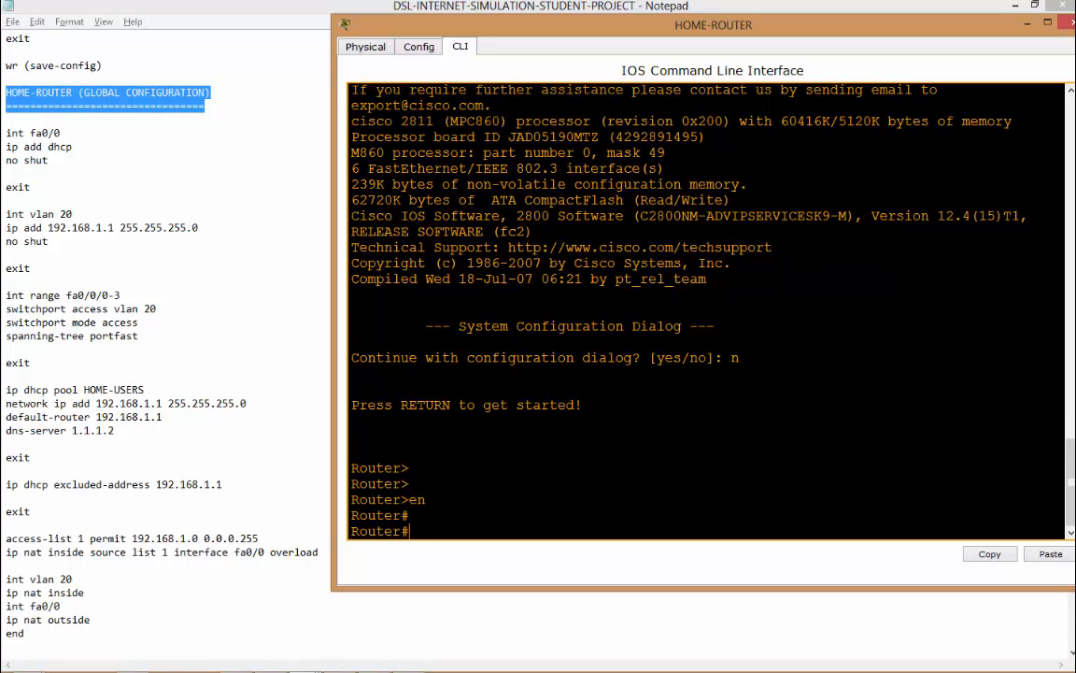
text(conf t)
key(Return)
text(ho)
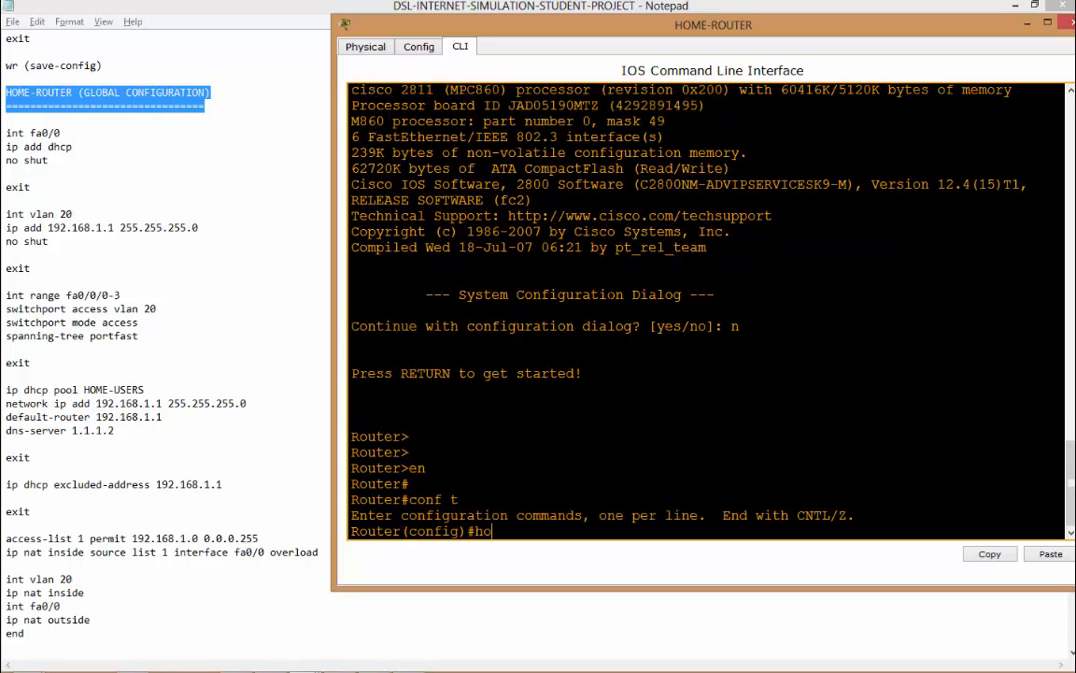
text(st)
text(HOME-ROUTER)
key(Return)
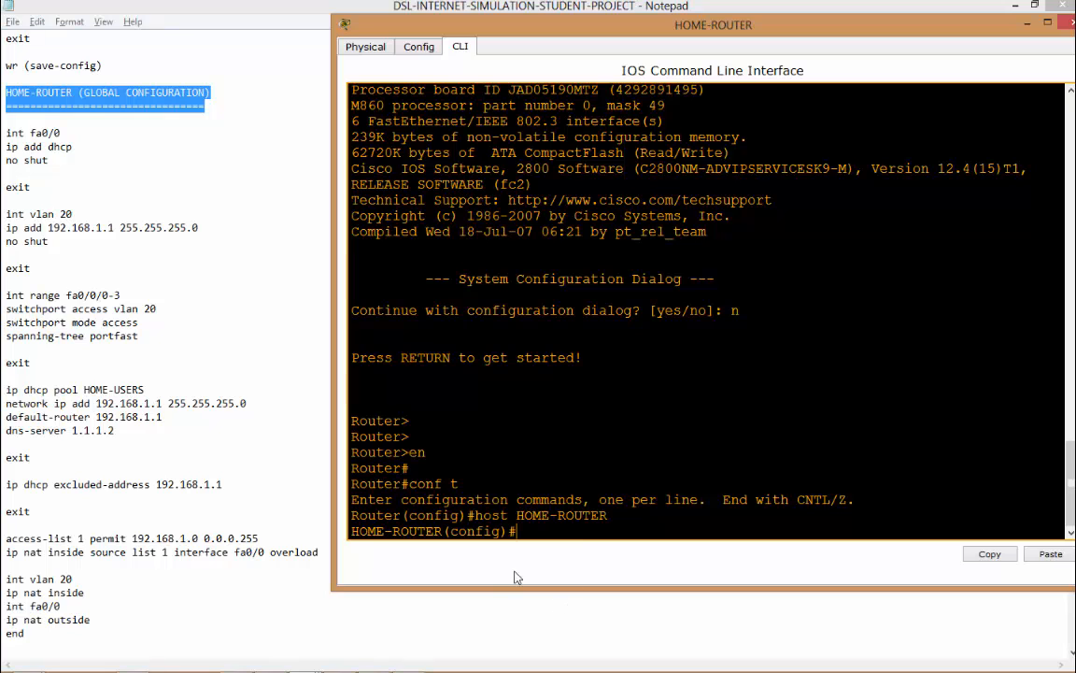
Switch to the Packet Tracer topology and check the modules in HOME-ROUTER's physical device view
mouse_move(268, 665)
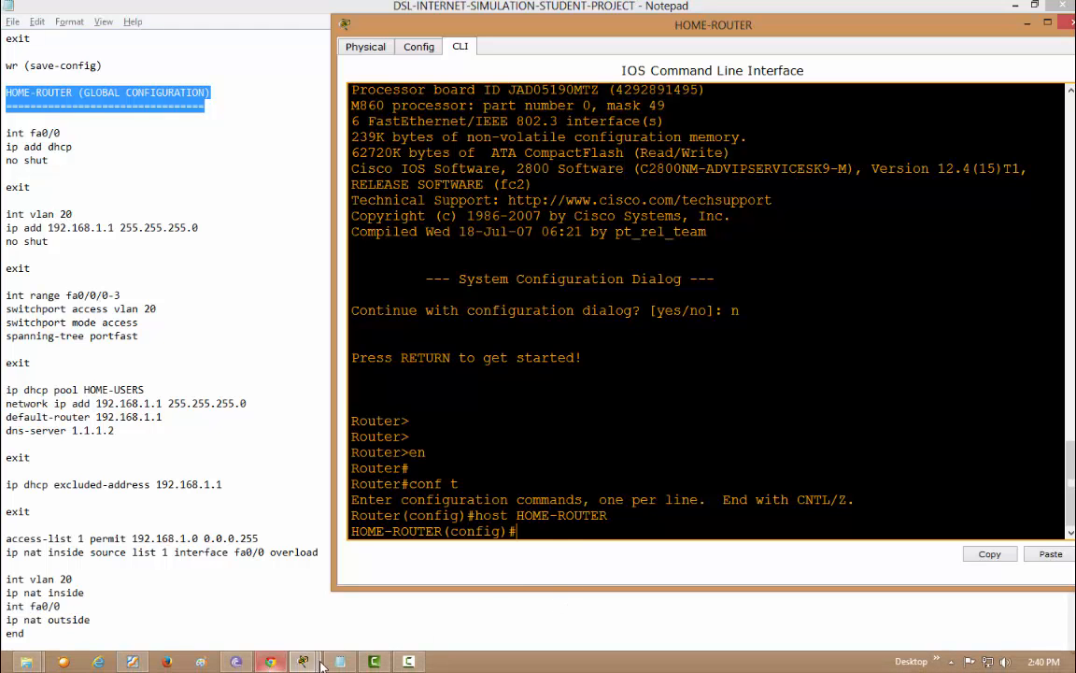
mouse_move(303, 661)
click(171, 603)
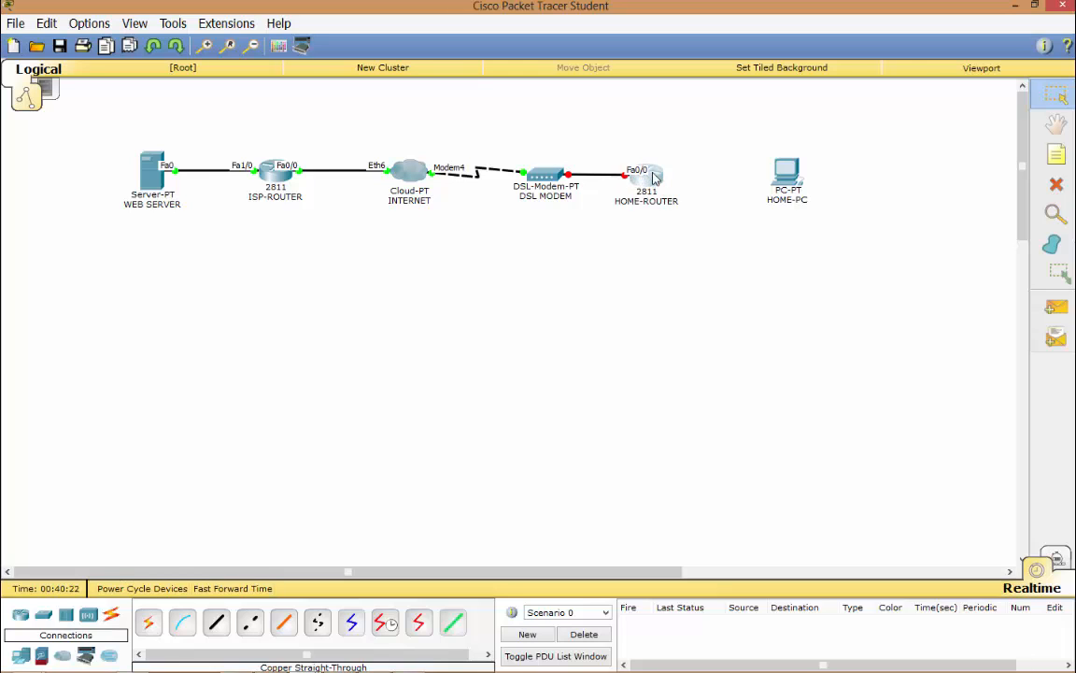
mouse_move(653, 179)
click(647, 180)
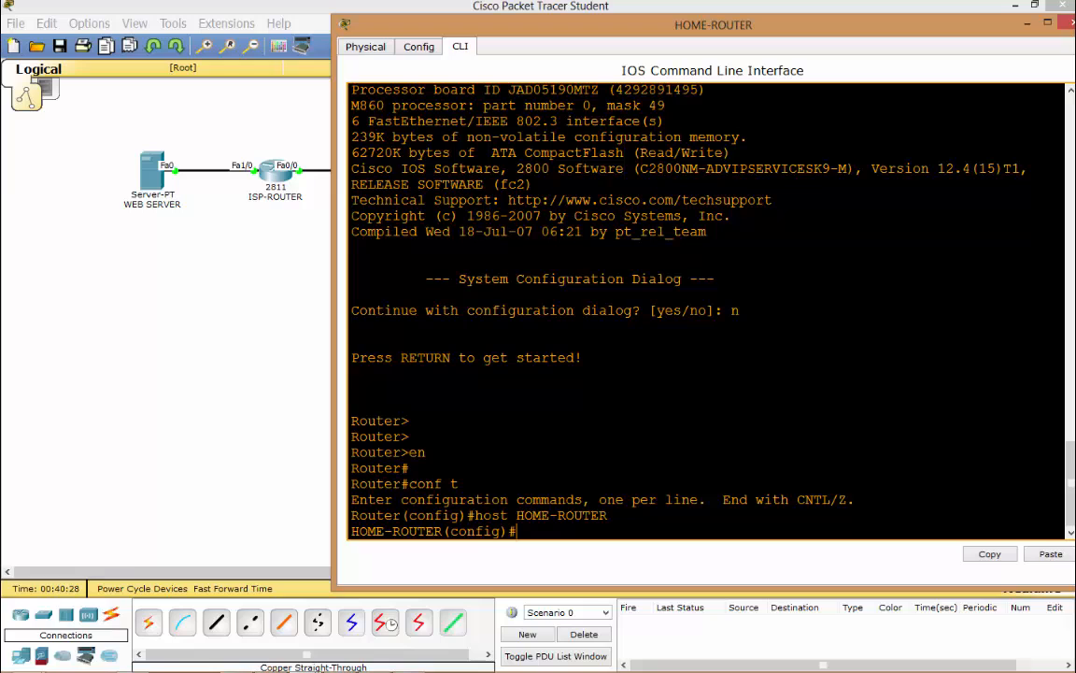
click(364, 46)
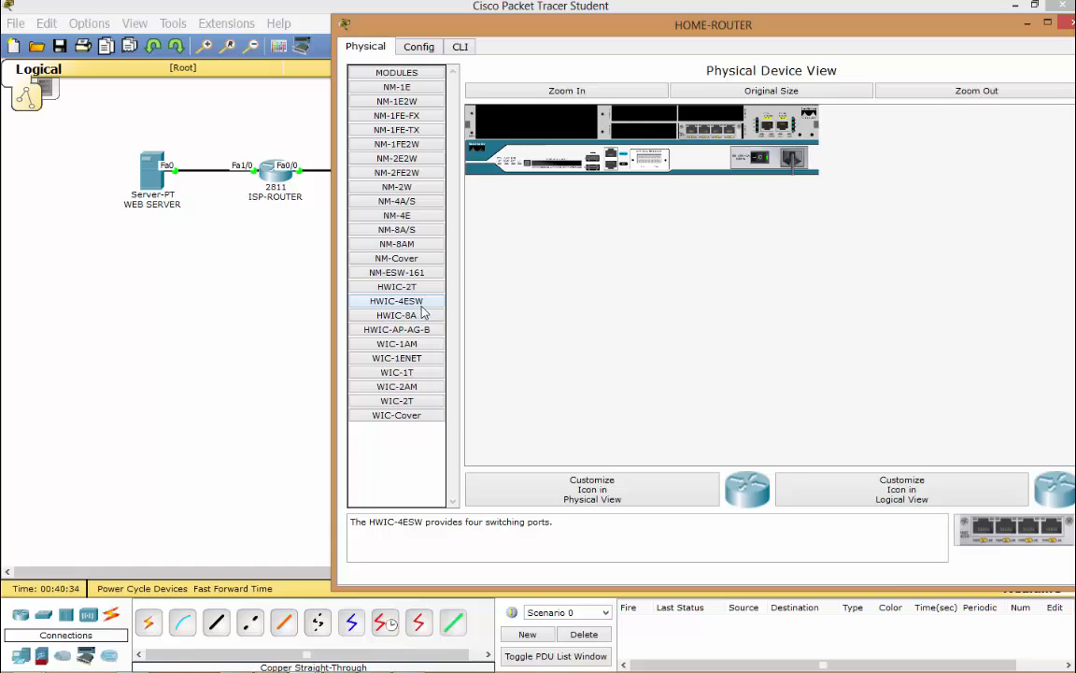
click(1068, 20)
Connect FastEthernet0/0/0 on HOME-ROUTER to the FastEthernet0 port of HOME-PC with a copper straight-through cable
click(215, 622)
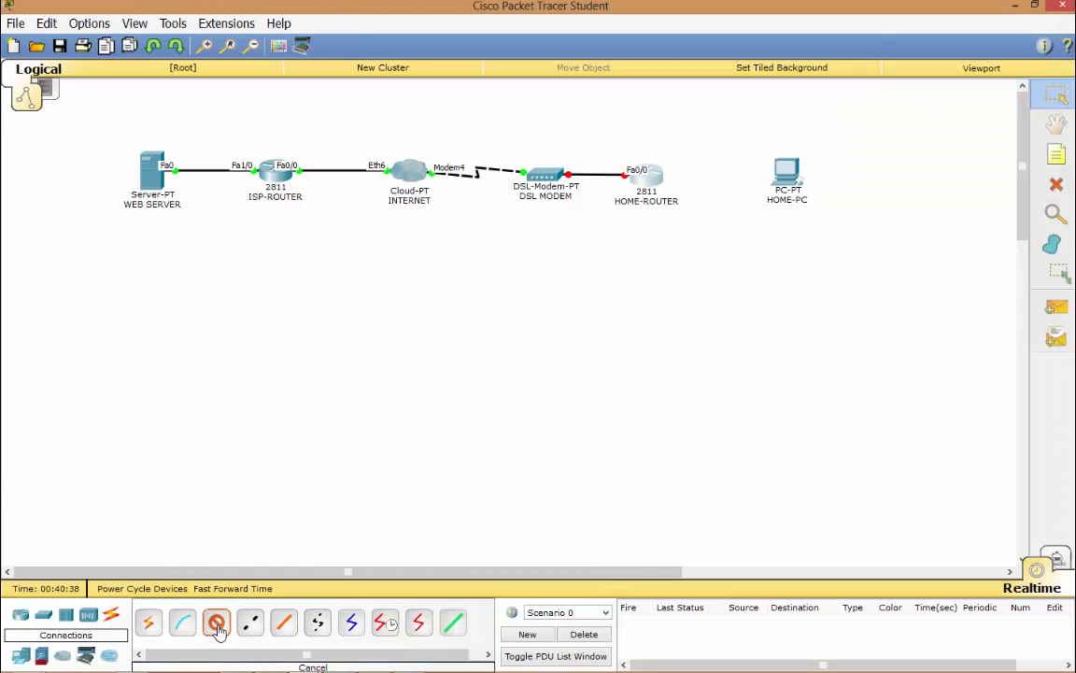
click(653, 176)
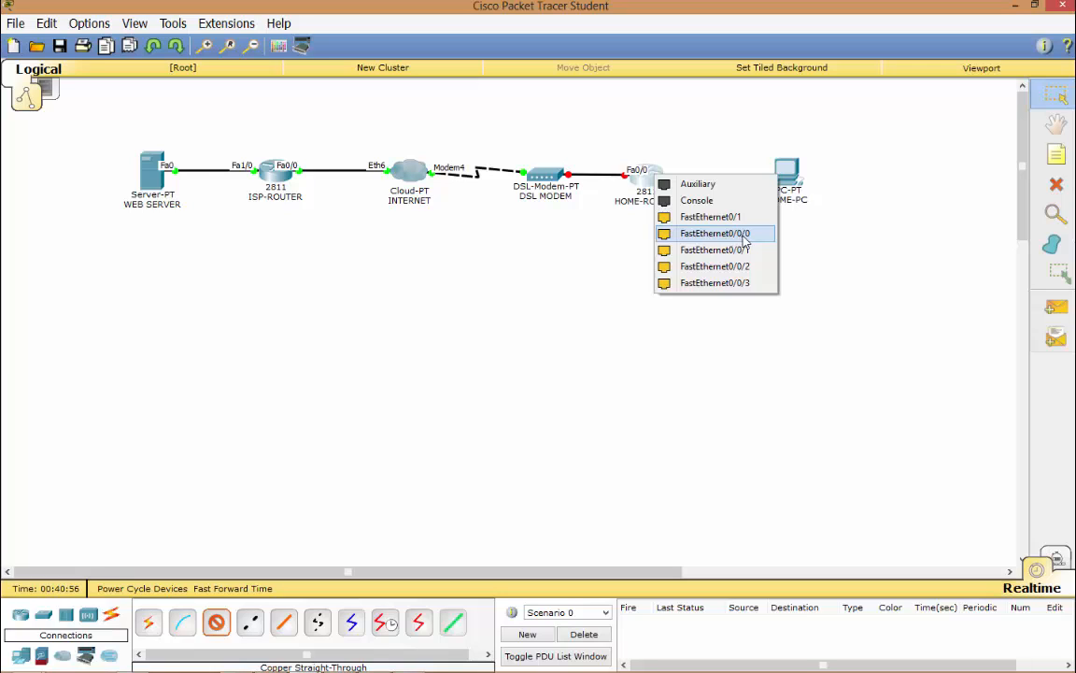
click(744, 241)
click(785, 173)
click(792, 203)
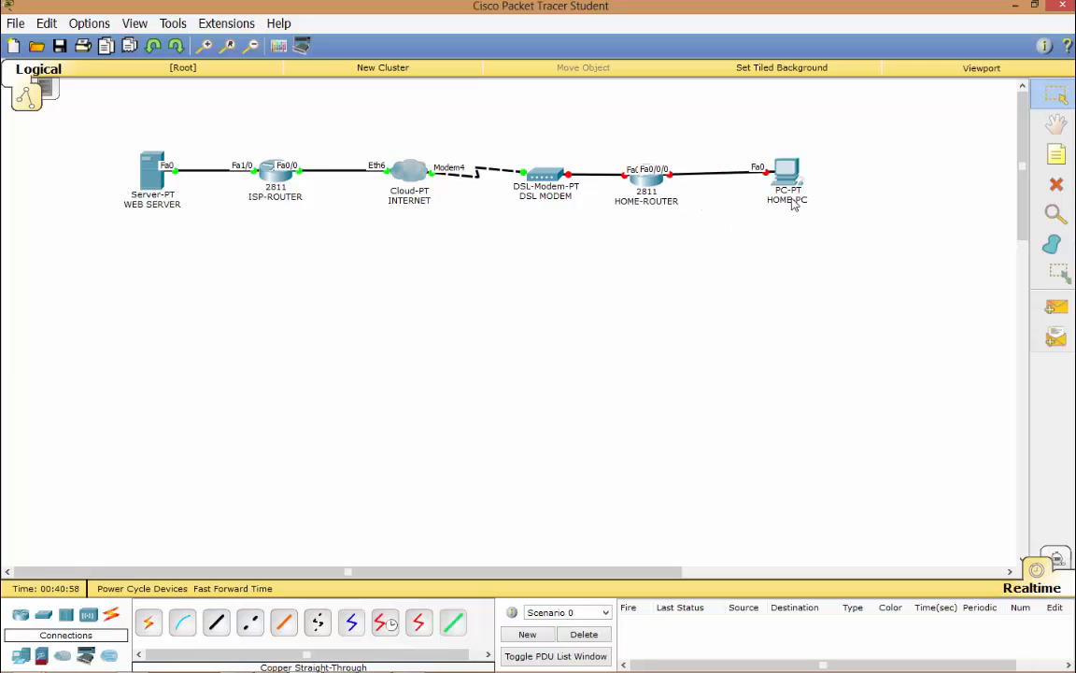
Reopen HOME-ROUTER's command-line interface, enlarge its window and show it beside the Notepad configuration notes
click(654, 190)
drag(553, 144, 656, 82)
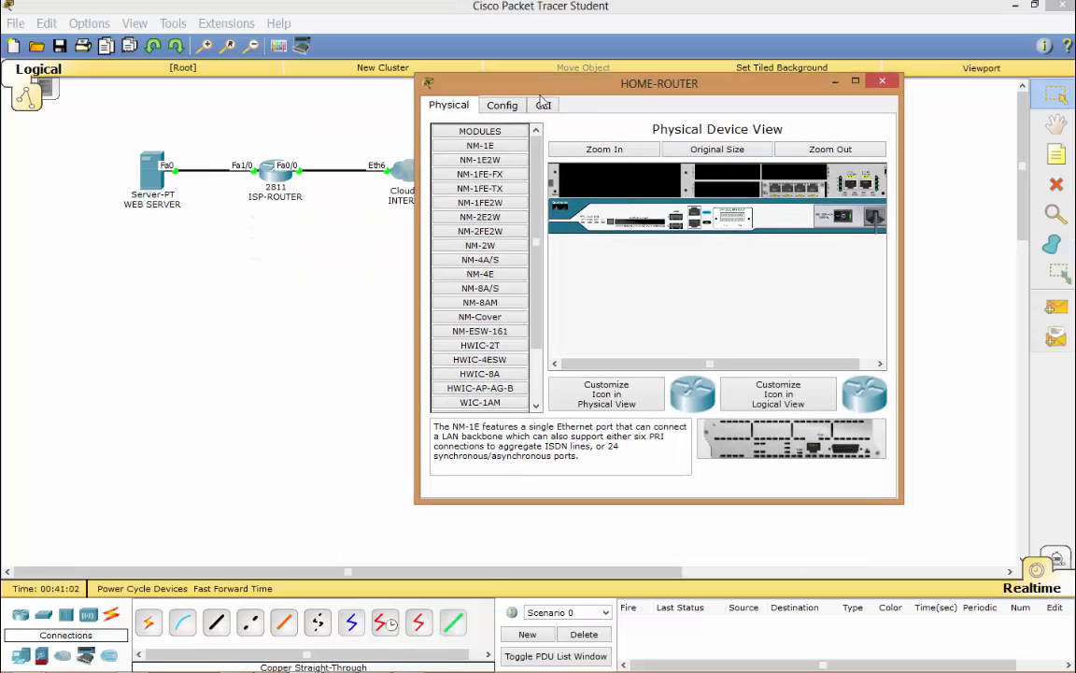
click(542, 105)
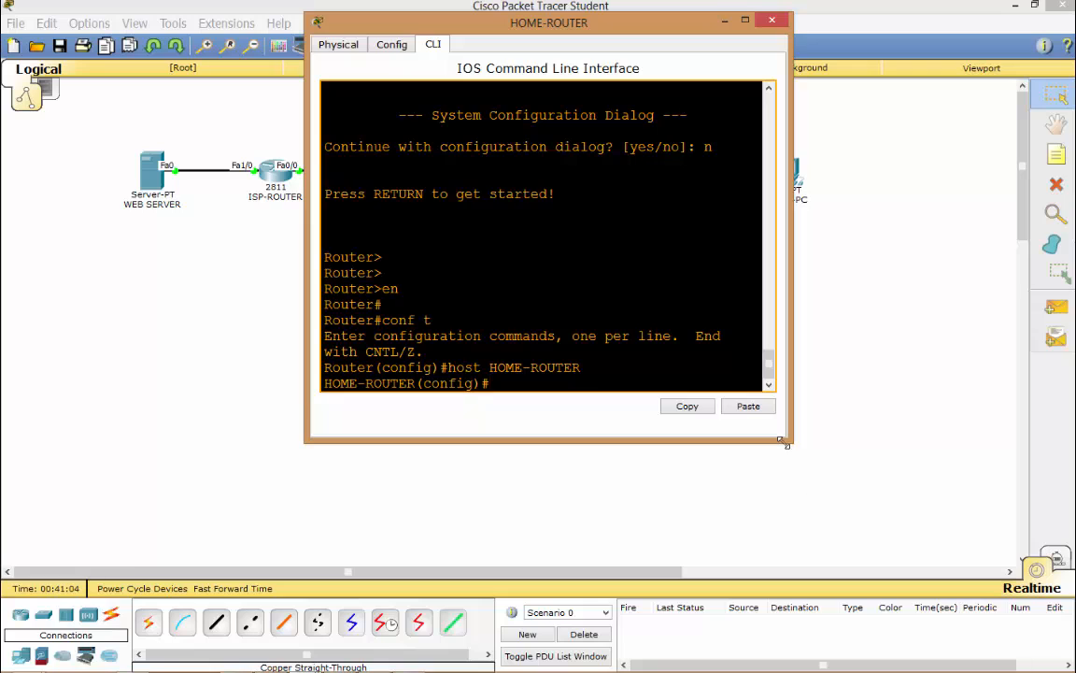
drag(784, 442, 1017, 631)
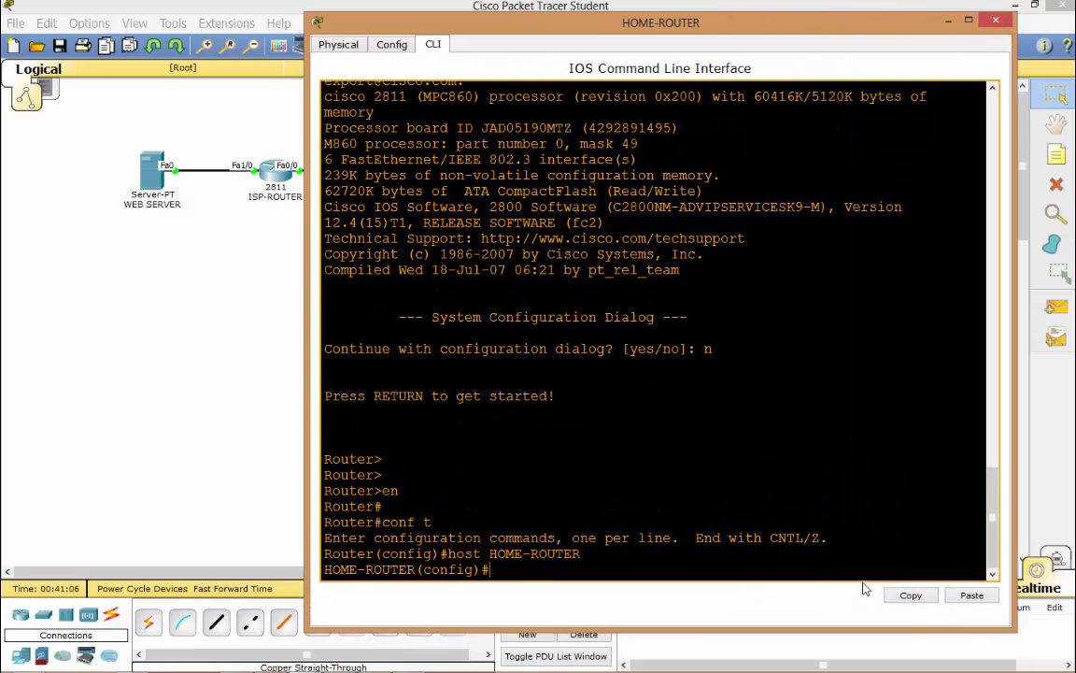
click(340, 662)
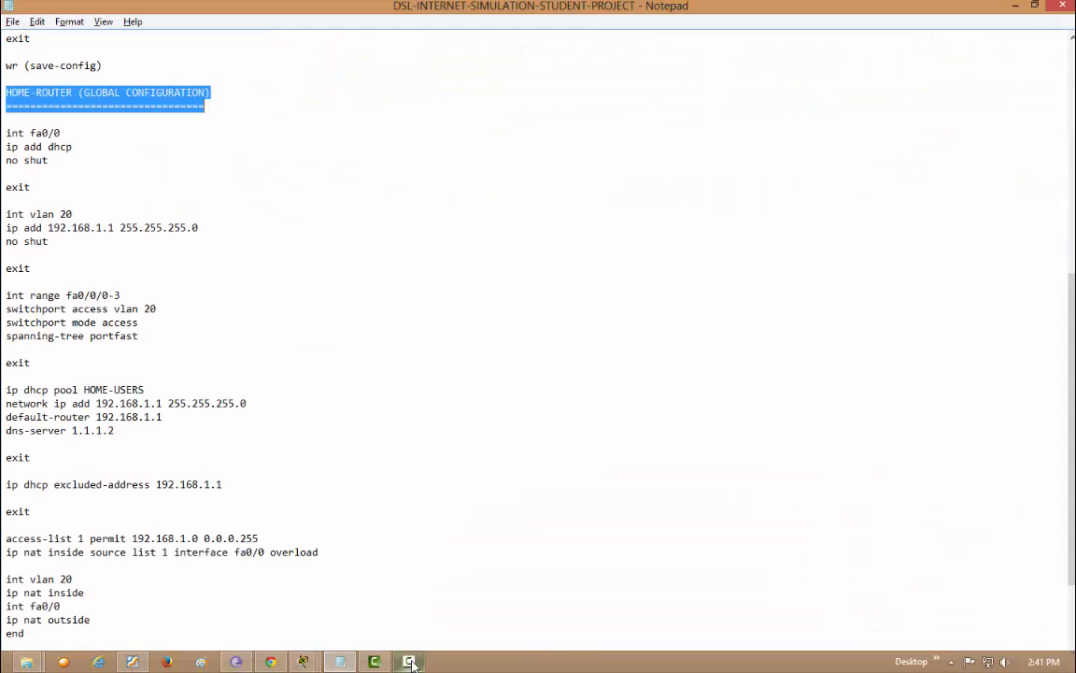
mouse_move(303, 661)
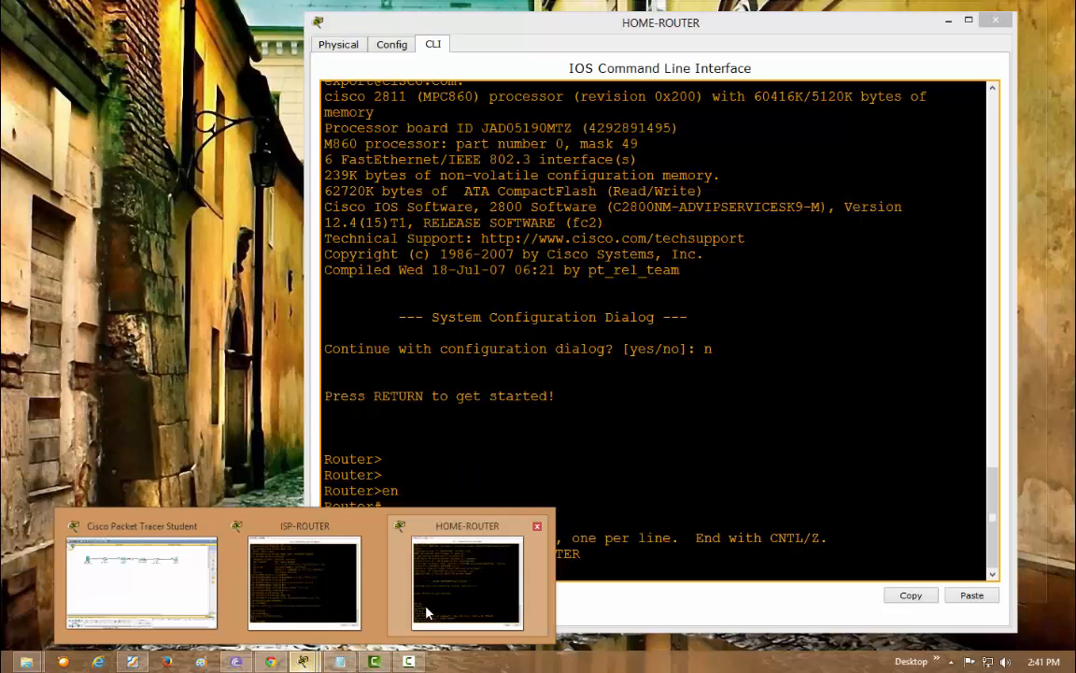
click(426, 612)
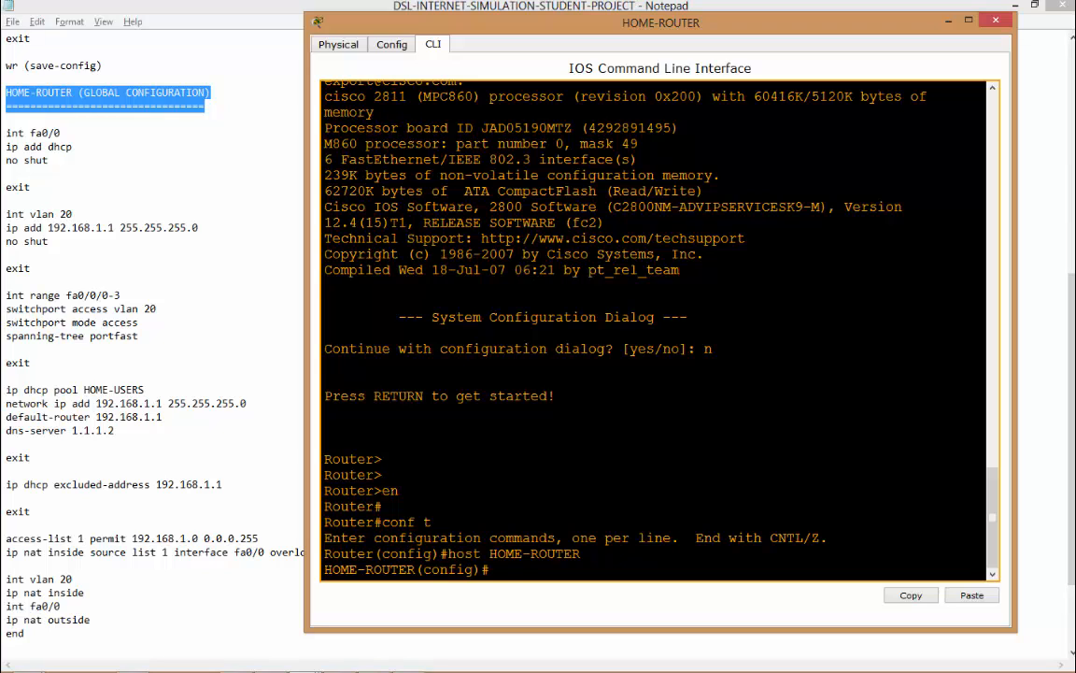
Configure interface fa0/0 on HOME-ROUTER to get its IP address by DHCP, enable it and exit to global configuration
text(int fa0/0)
key(Return)
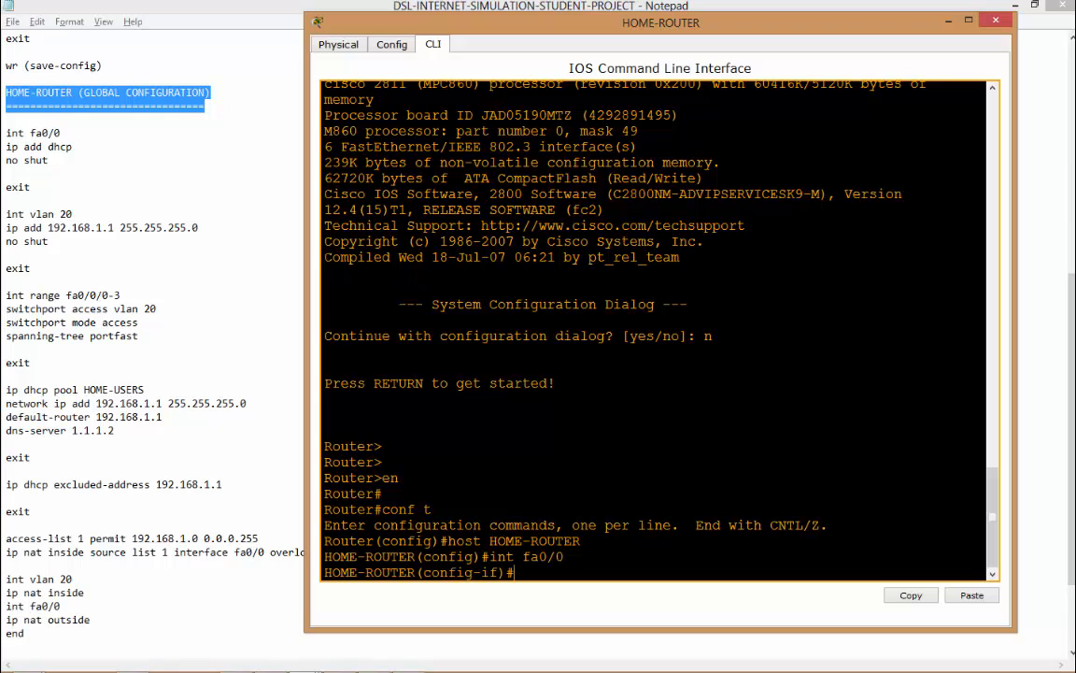
text(ip add)
key(Tab)
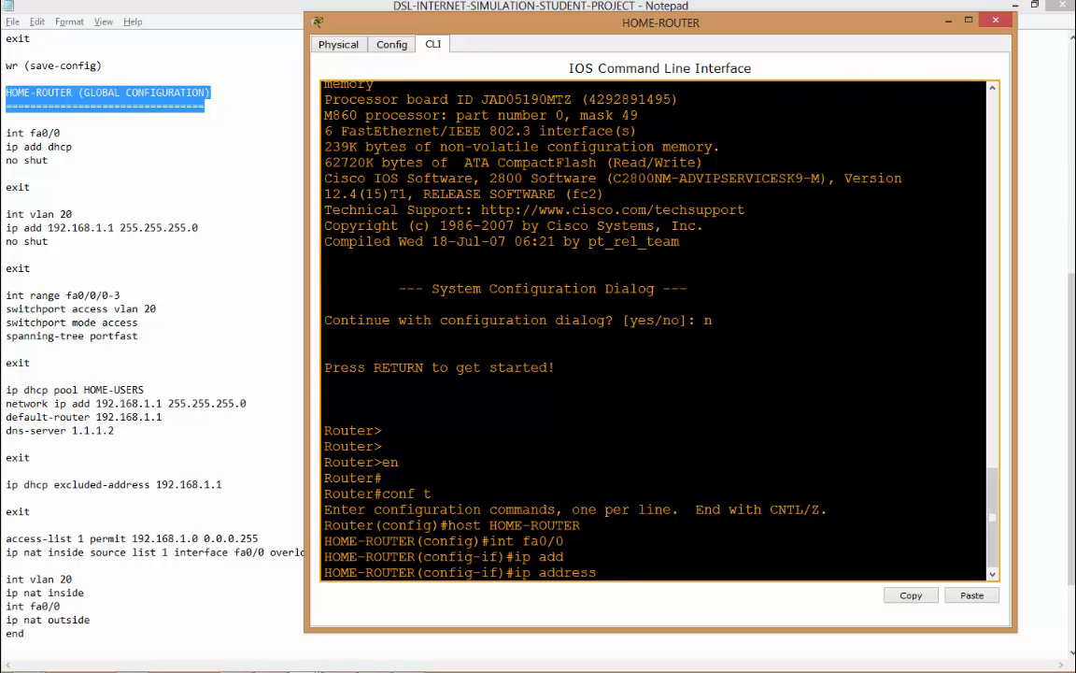
text(dhc)
key(Tab)
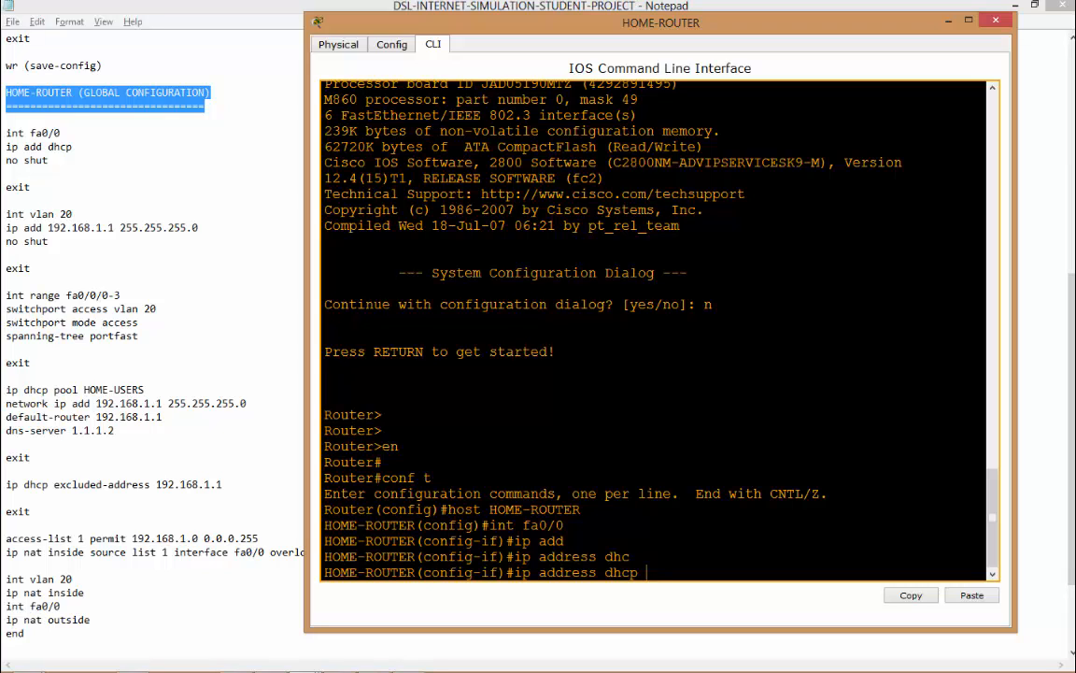
key(Return)
text(no shu)
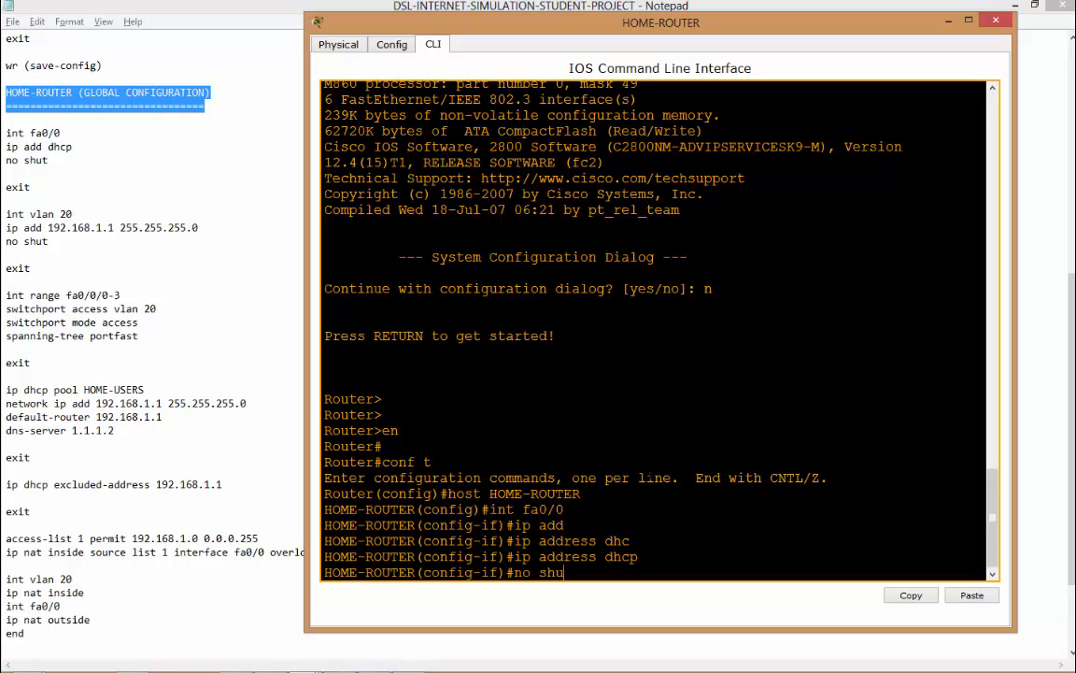
key(Return)
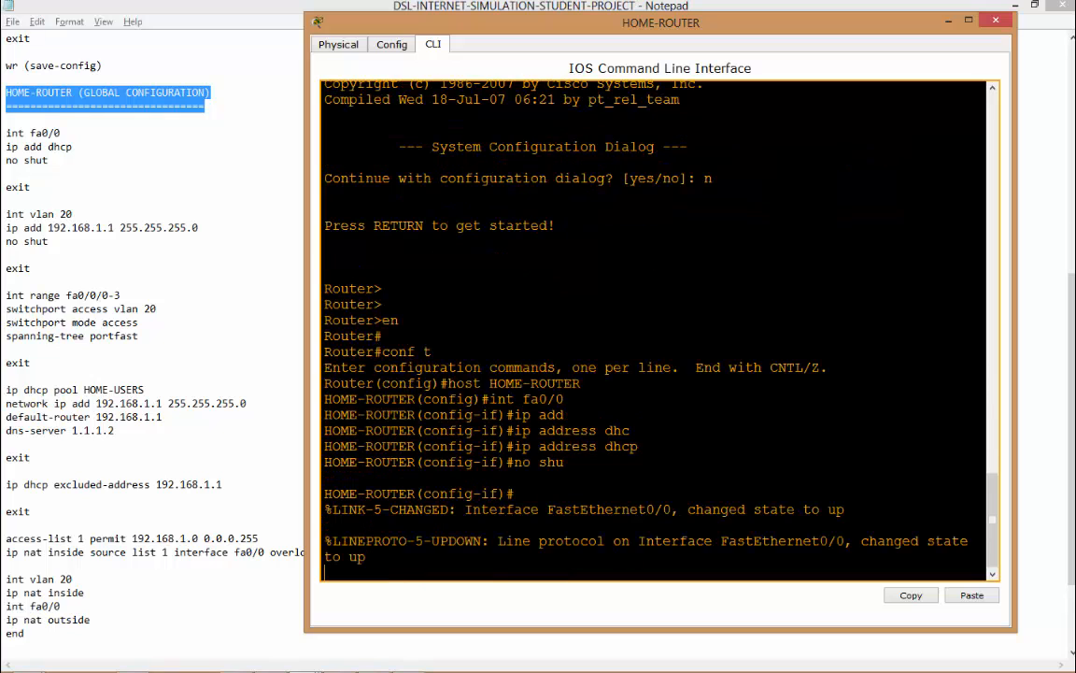
key(Return)
text(exit)
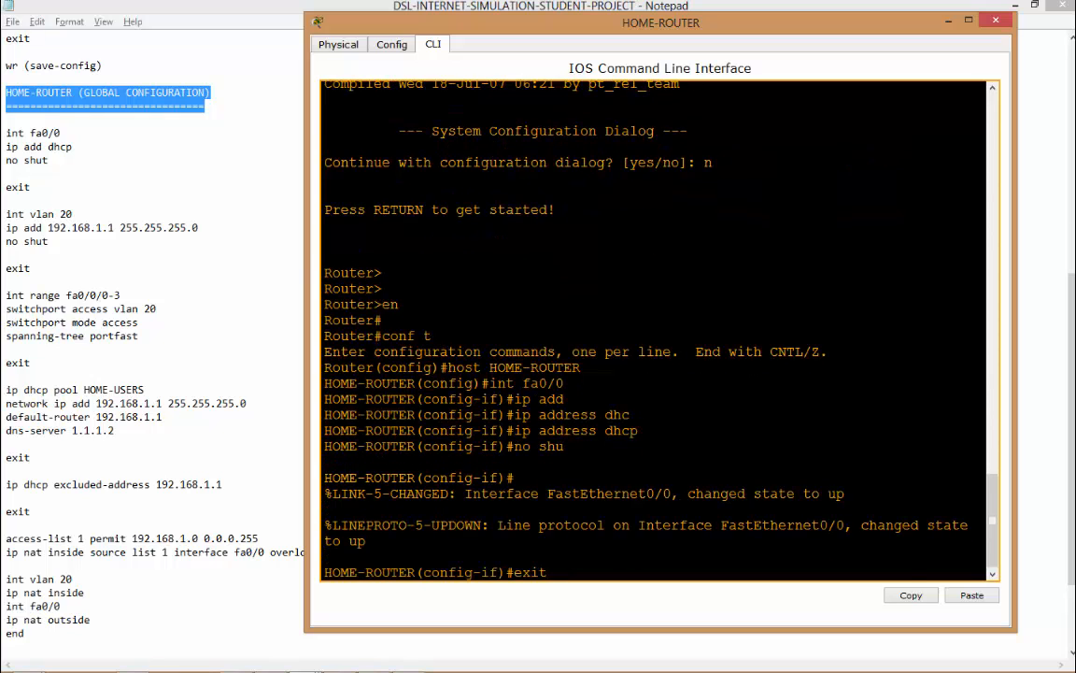
key(Return)
key(Return)
key(Return)
Create the VLAN 20 interface on HOME-ROUTER and try to assign it address 192.168.1.1 with mask 255.255.25.0
text(ig)#i)
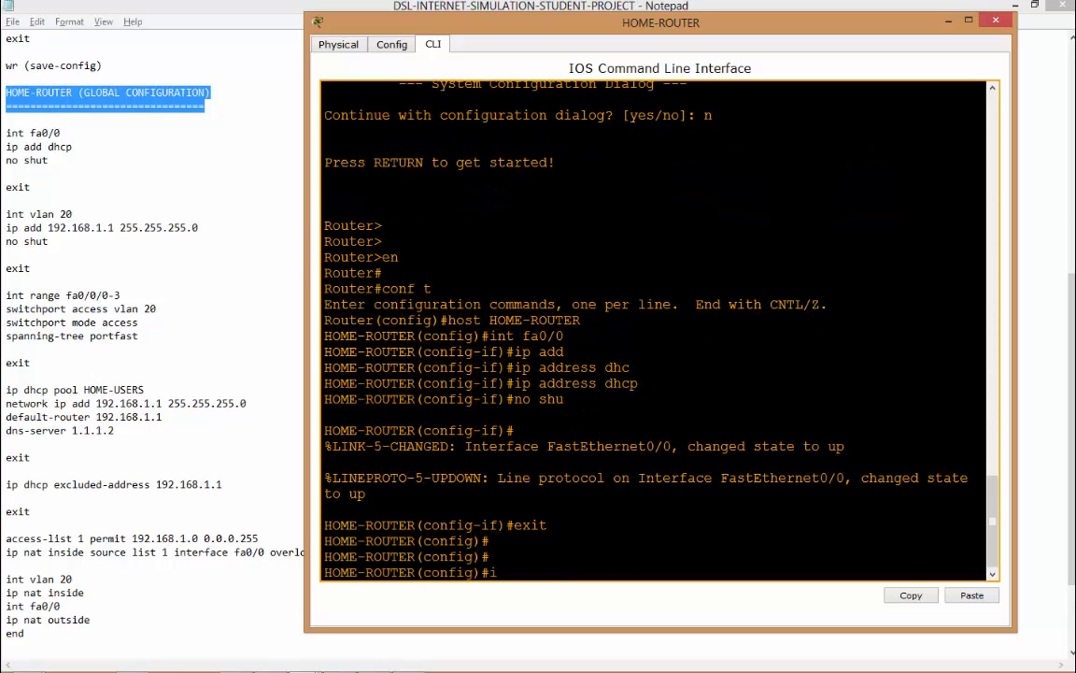
text(nt vlan 20)
key(Return)
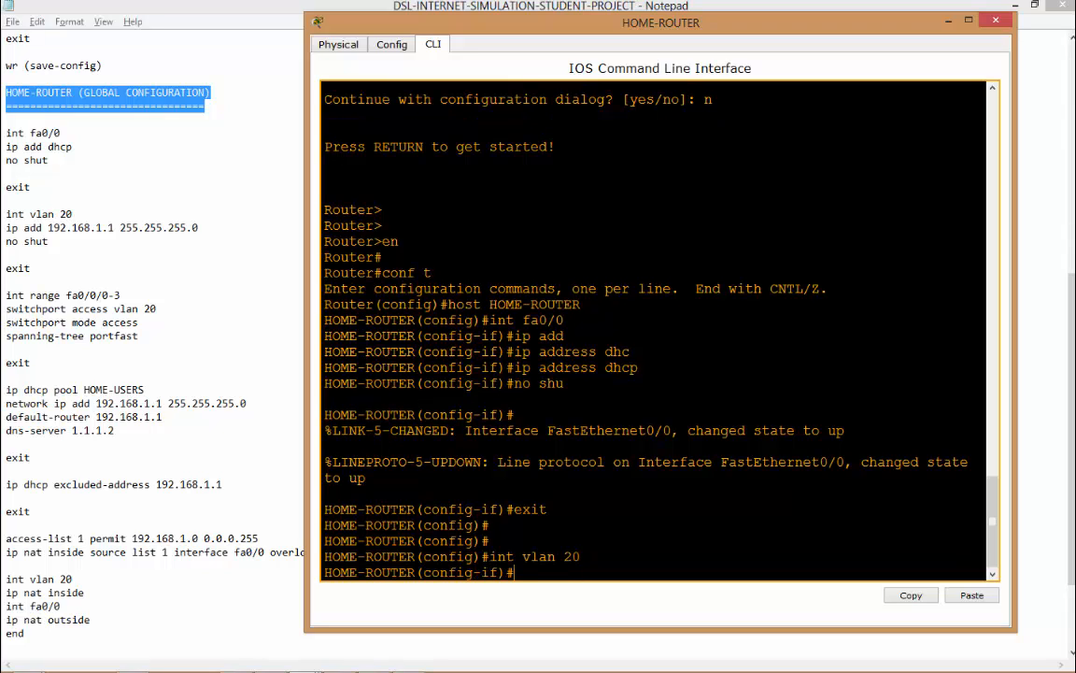
text(ip add)
key(Tab)
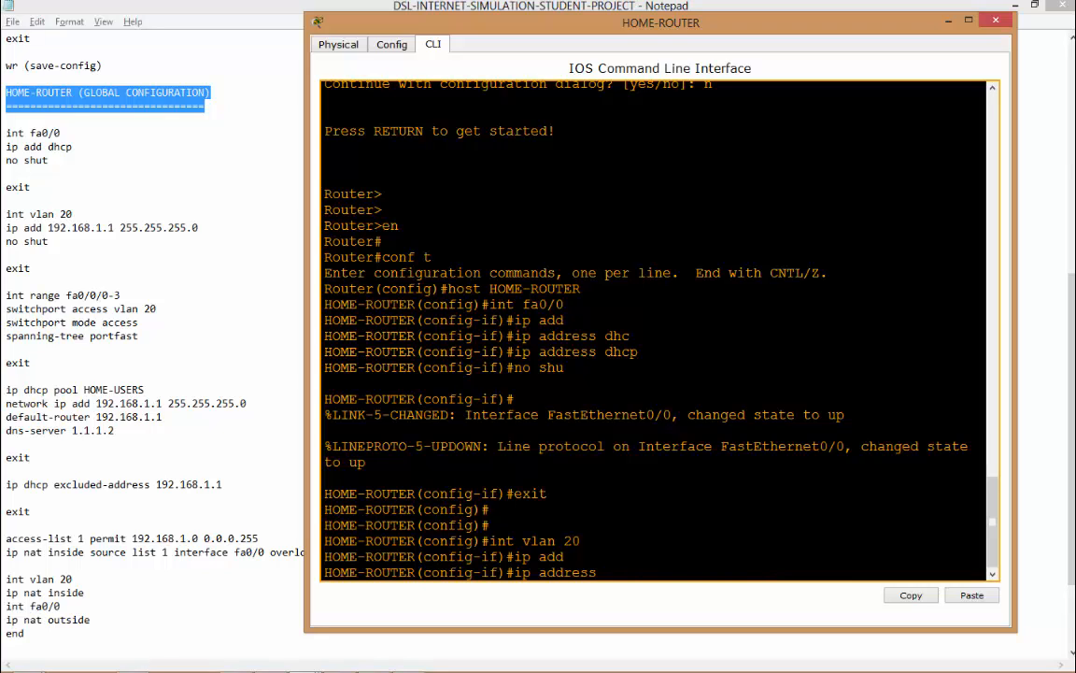
text(192.168.1.1 255.25)
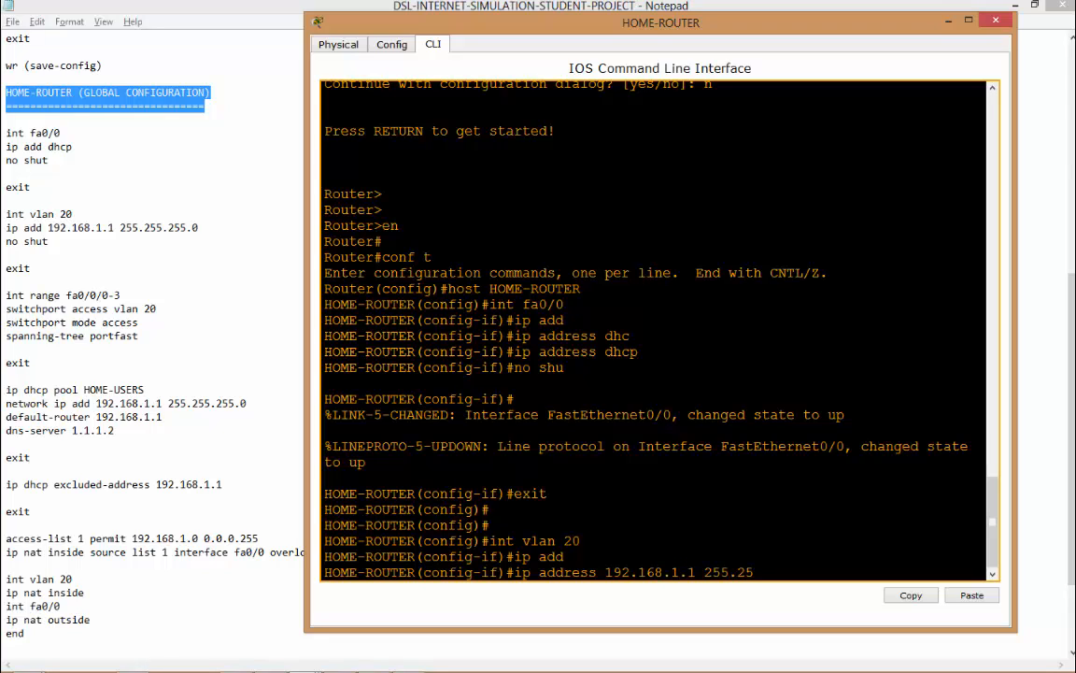
text(5.25.0)
key(Return)
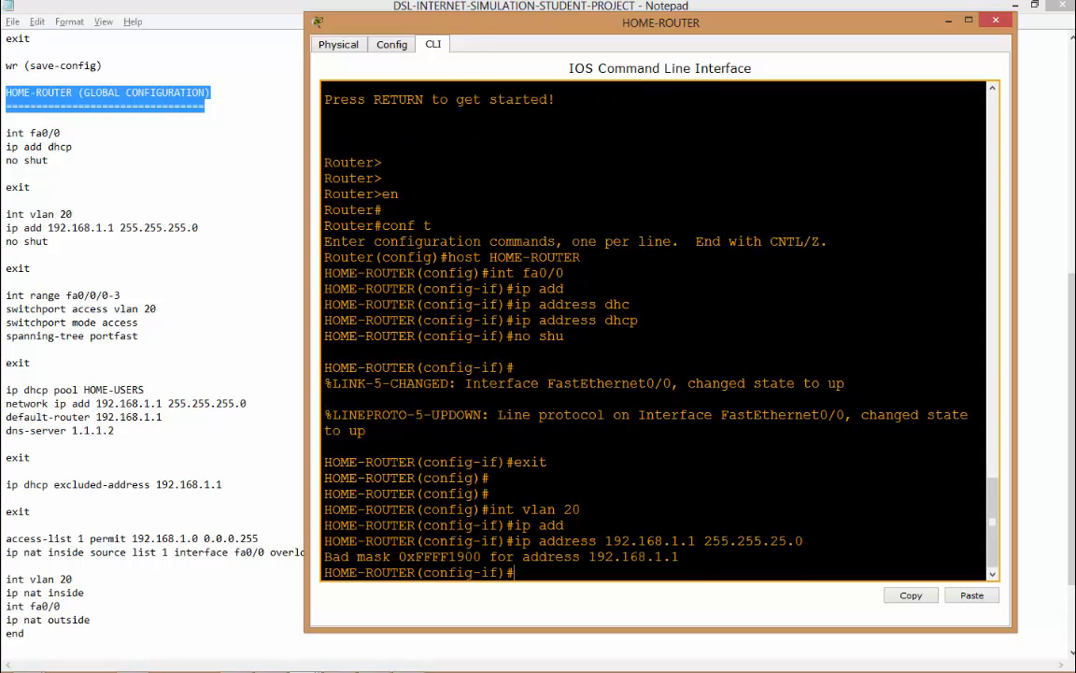
Enable the VLAN 20 interface with no shutdown and exit to global configuration mode
text(no shu)
key(Tab)
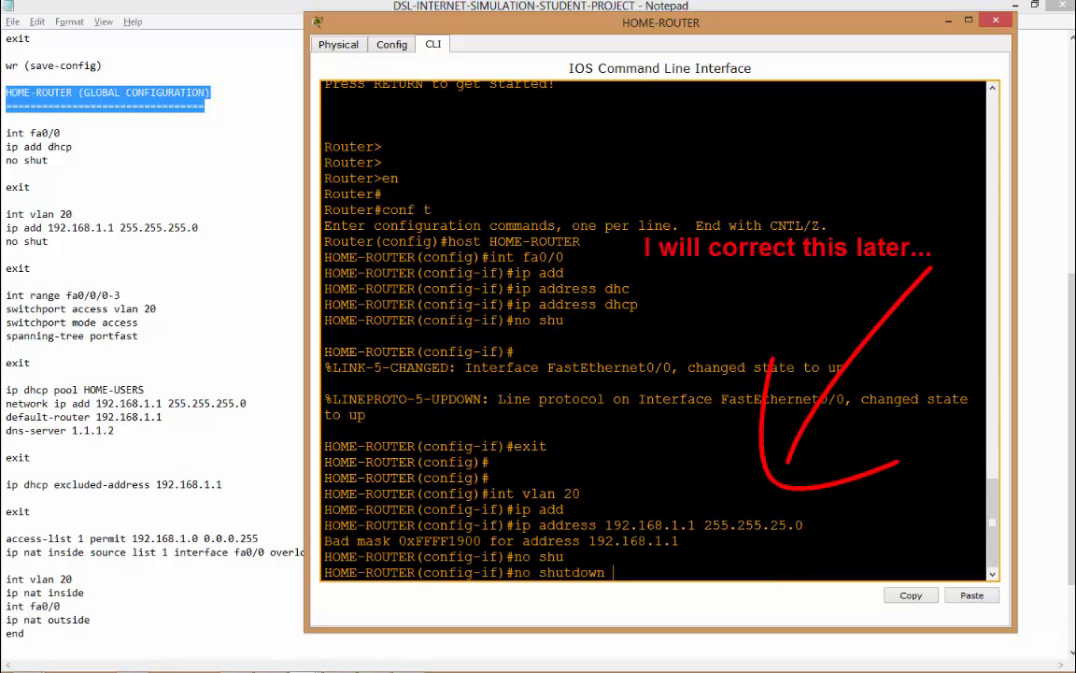
key(Return)
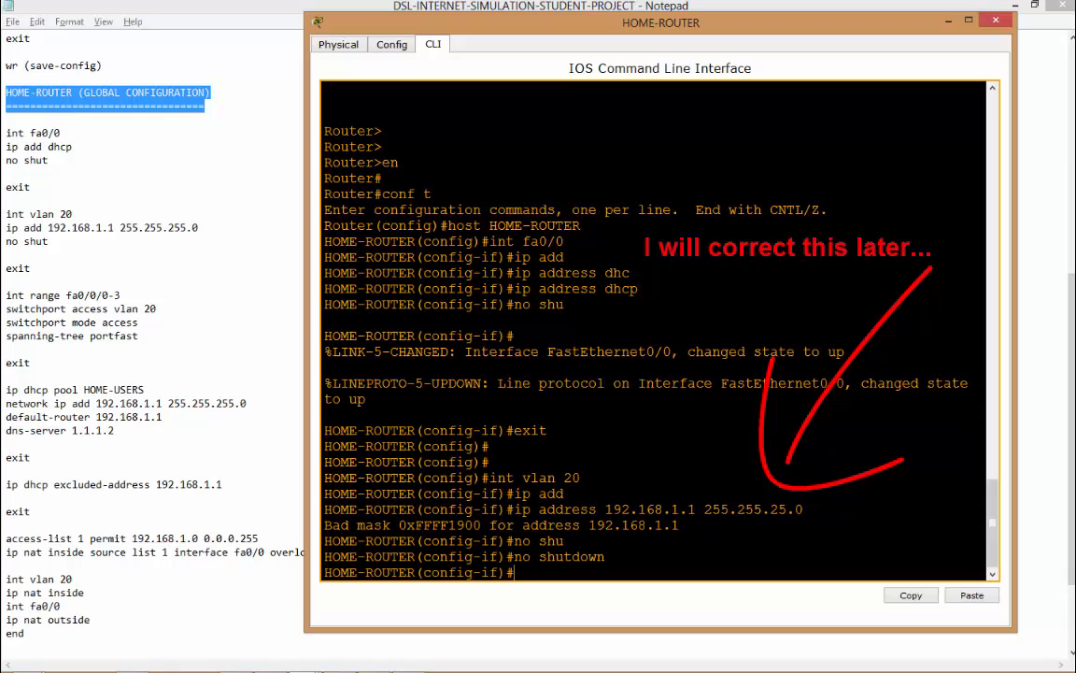
text(exit)
key(Return)
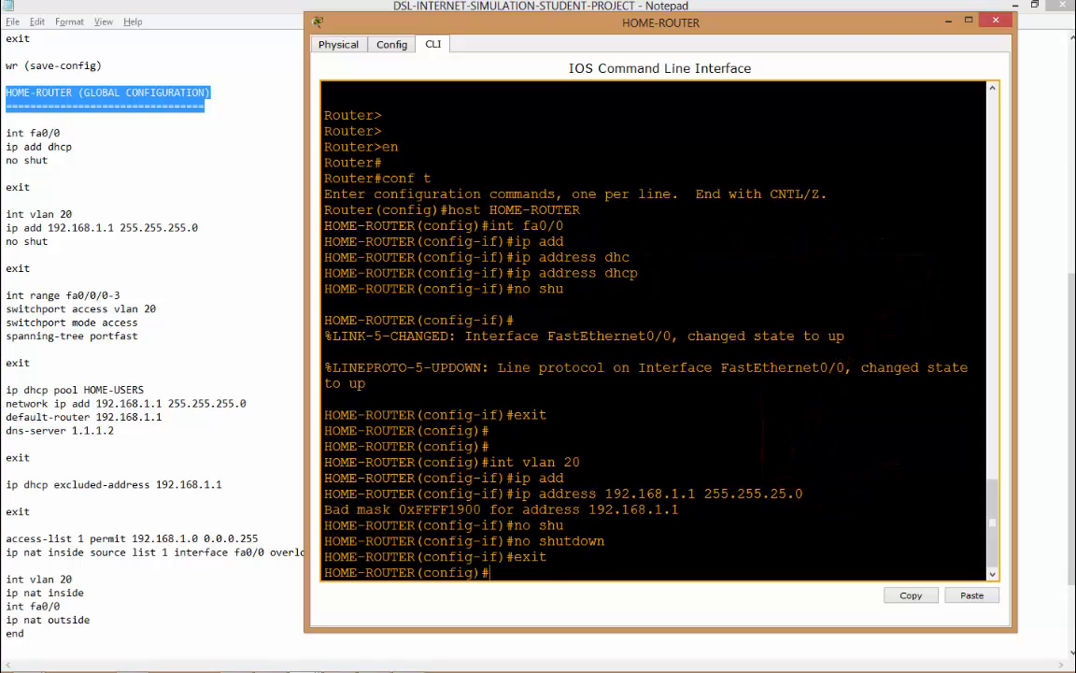
Start an interface range command on HOME-ROUTER beginning at fa0/0/0
text(int)
text(range fa0/0/0)
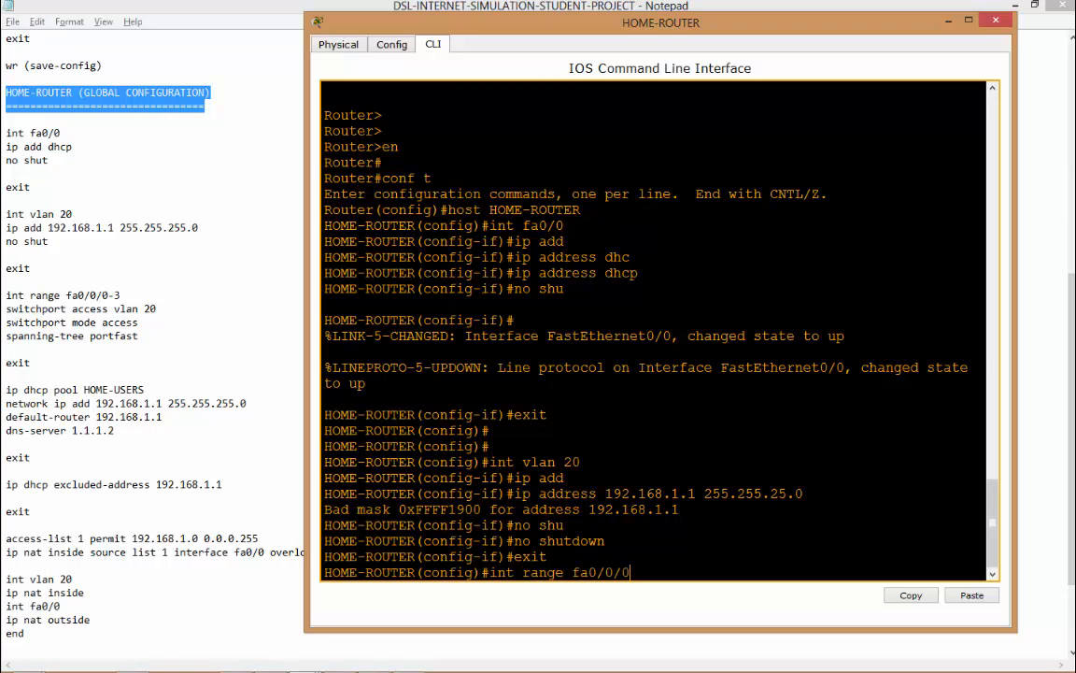
Select interface range fa0/0/0-3 on HOME-ROUTER and assign its ports to access VLAN 20
text(-3)
key(Return)
text(sw)
key(Tab)
text(a)
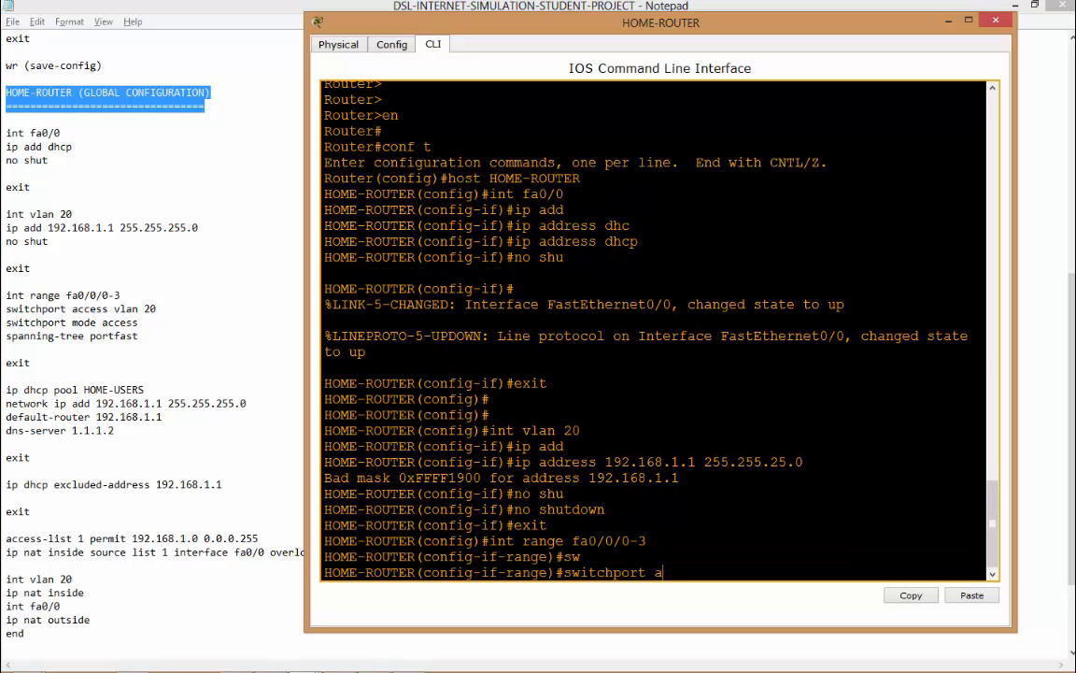
text(cc)
key(Tab)
text(vl)
key(Tab)
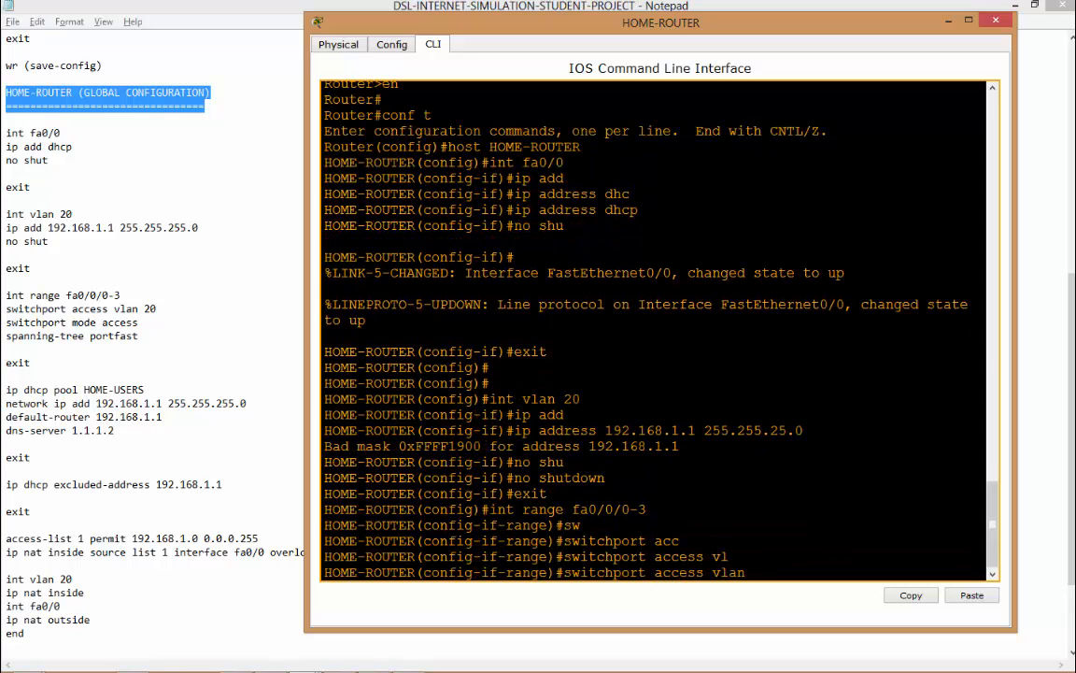
text(20)
key(Return)
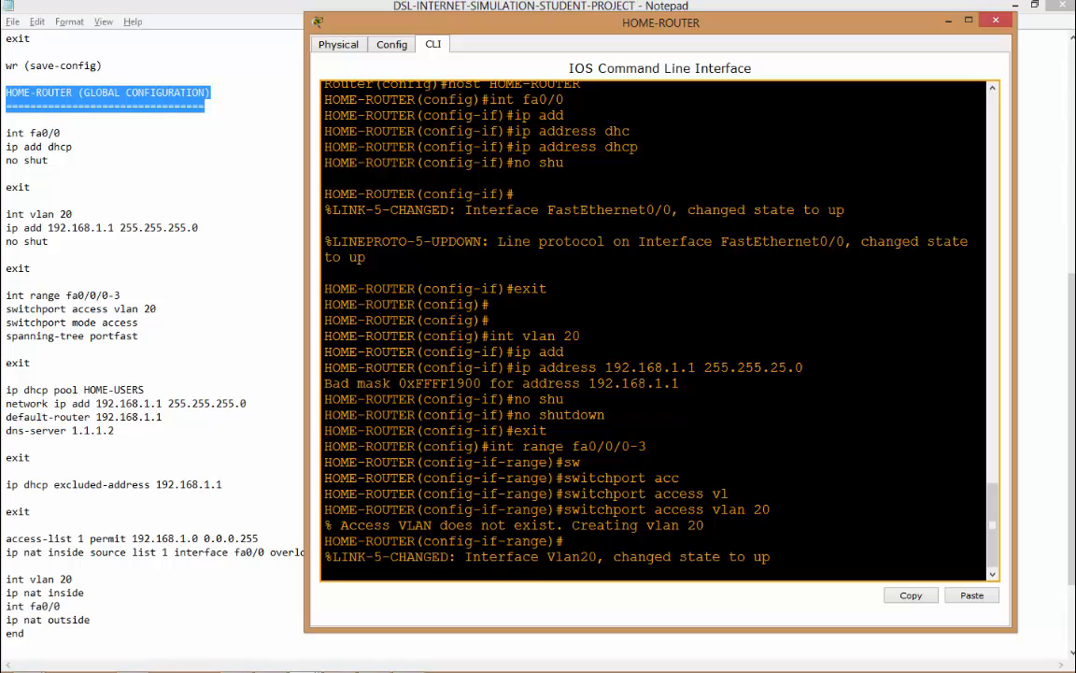
key(Return)
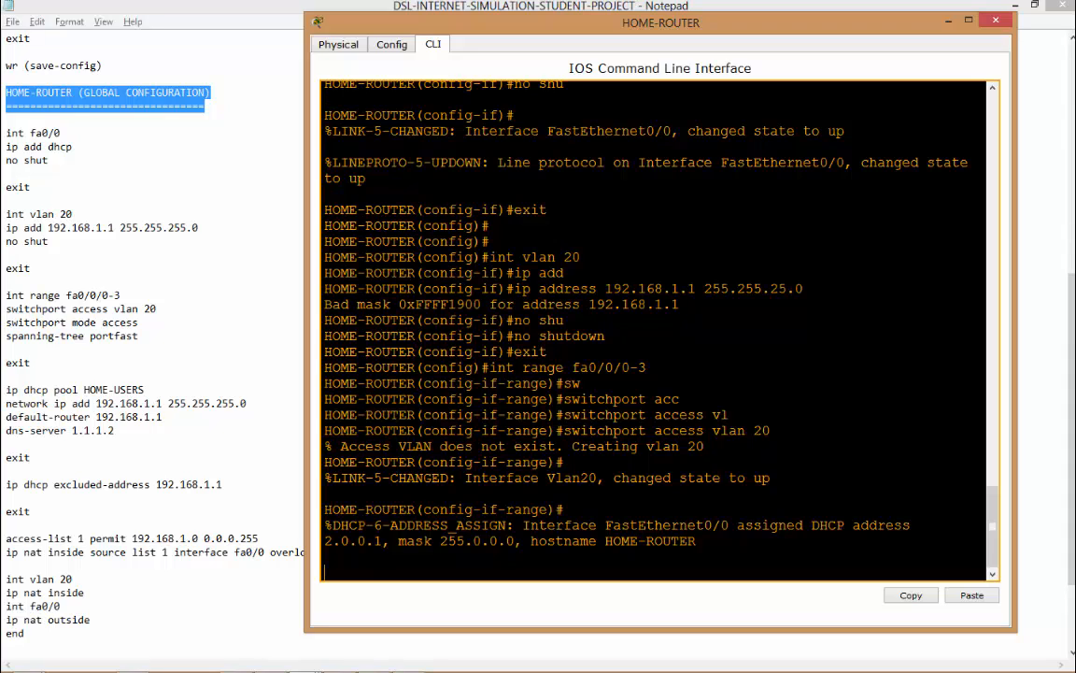
Set the selected port range to switchport mode access
text(swi)
key(Tab)
text(mo)
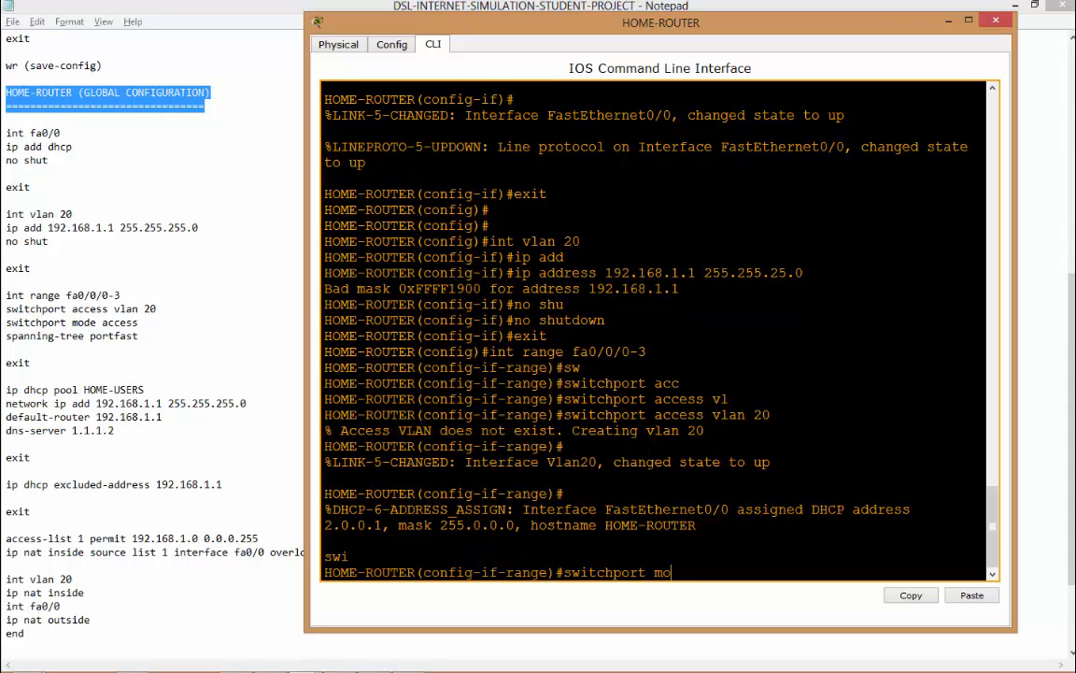
key(Tab)
text(acc)
key(Tab)
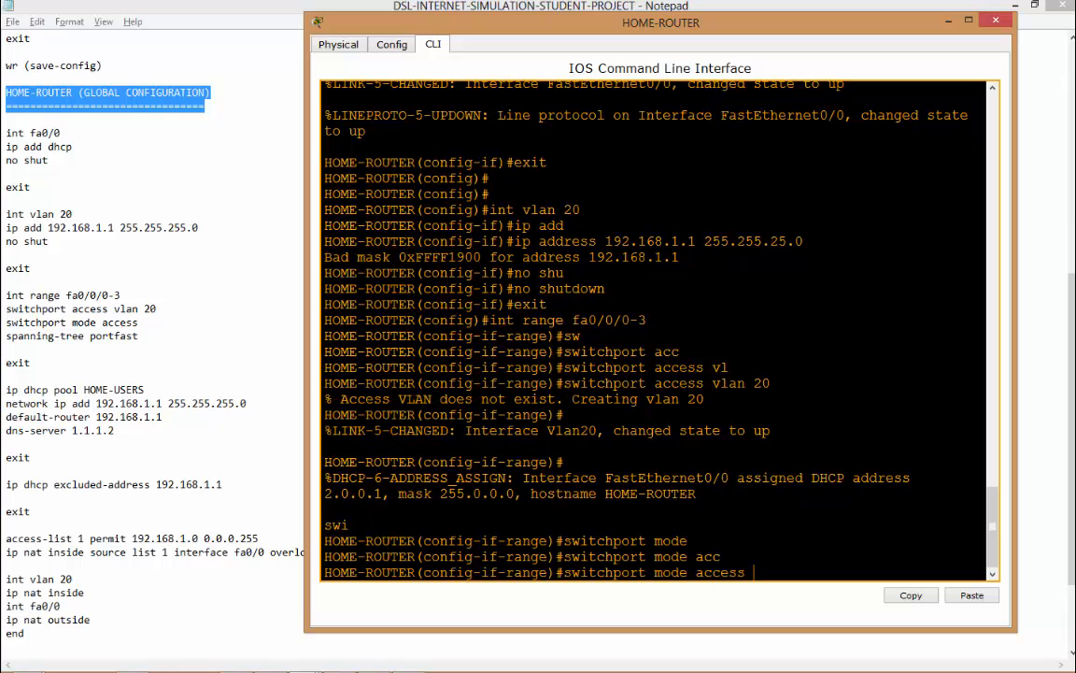
key(Return)
Enable spanning-tree portfast on the selected ports and exit to global configuration mode
text(spann)
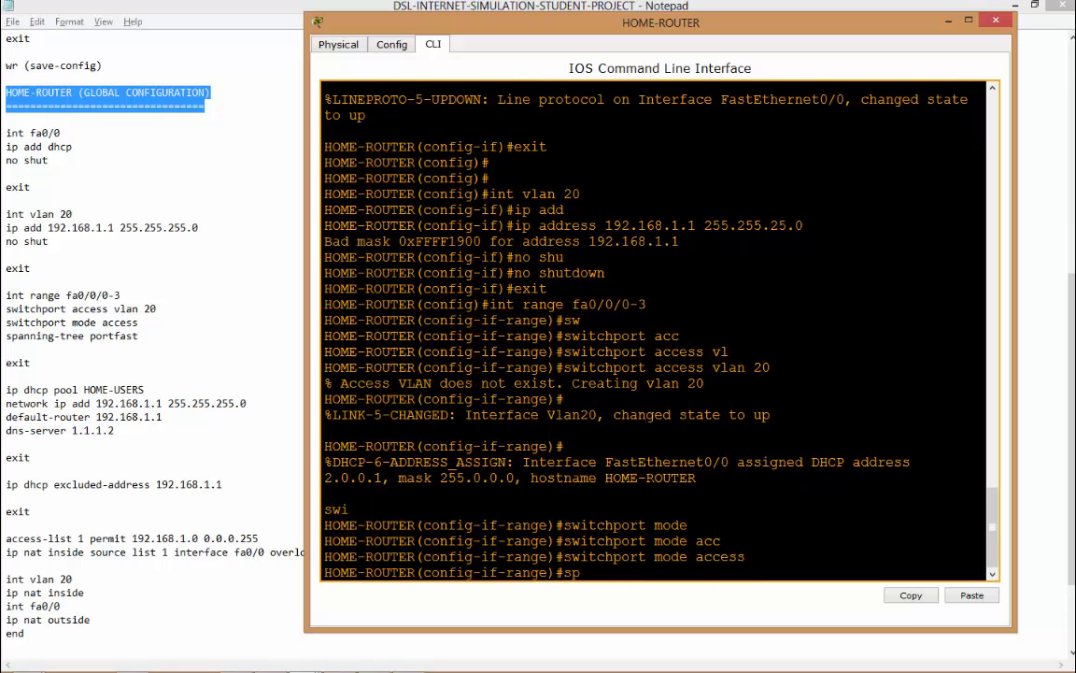
key(Tab)
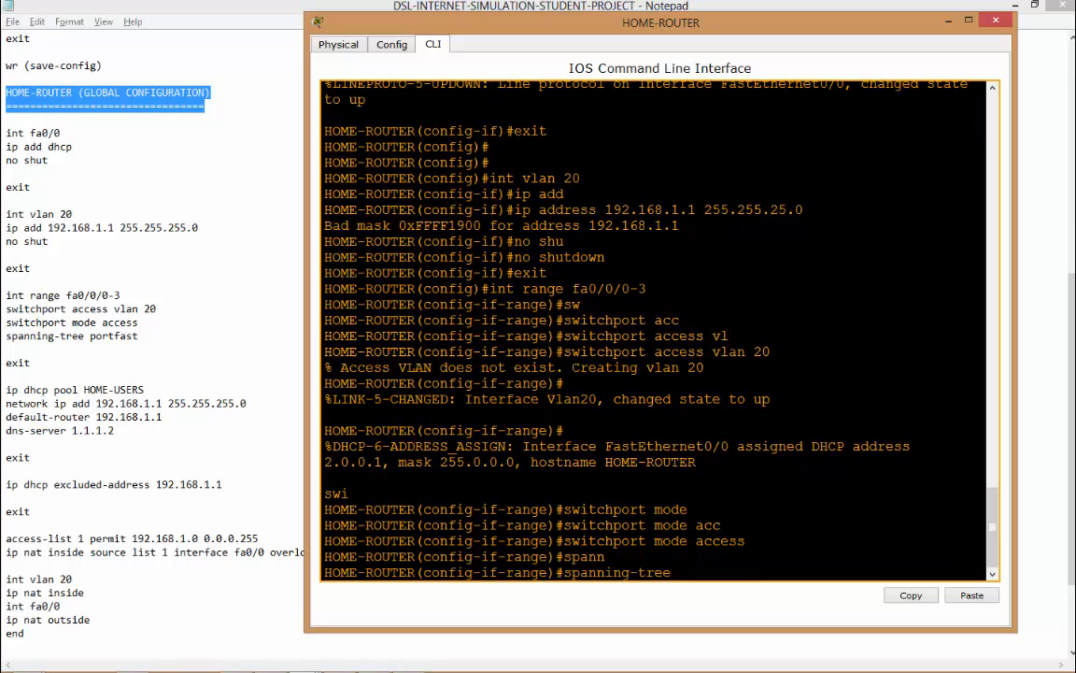
text(po)
key(Tab)
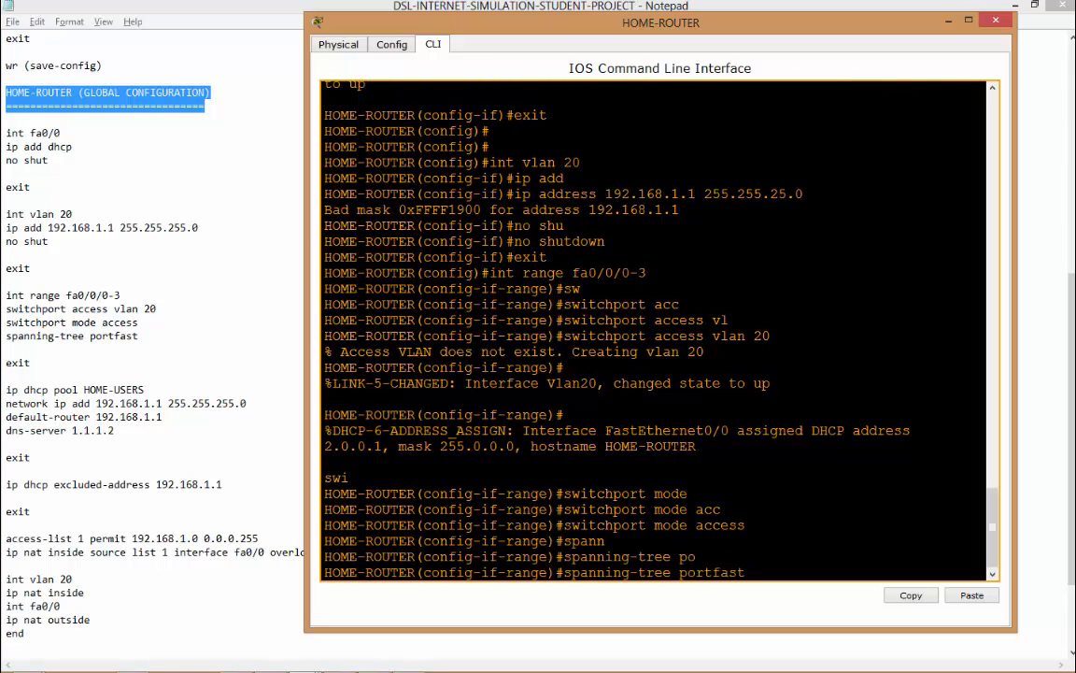
key(Return)
text(exit)
key(Return)
key(Return)
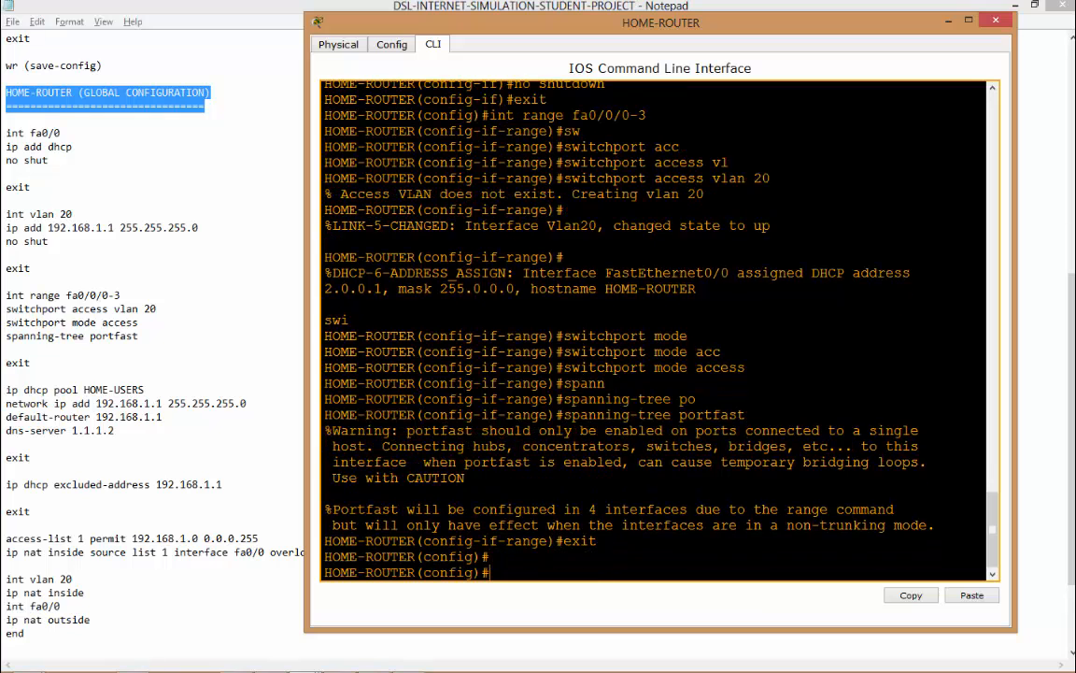
Create a DHCP pool named HOME-USERS on HOME-ROUTER, consulting the command help for the pool argument
text(ip dh)
key(Tab)
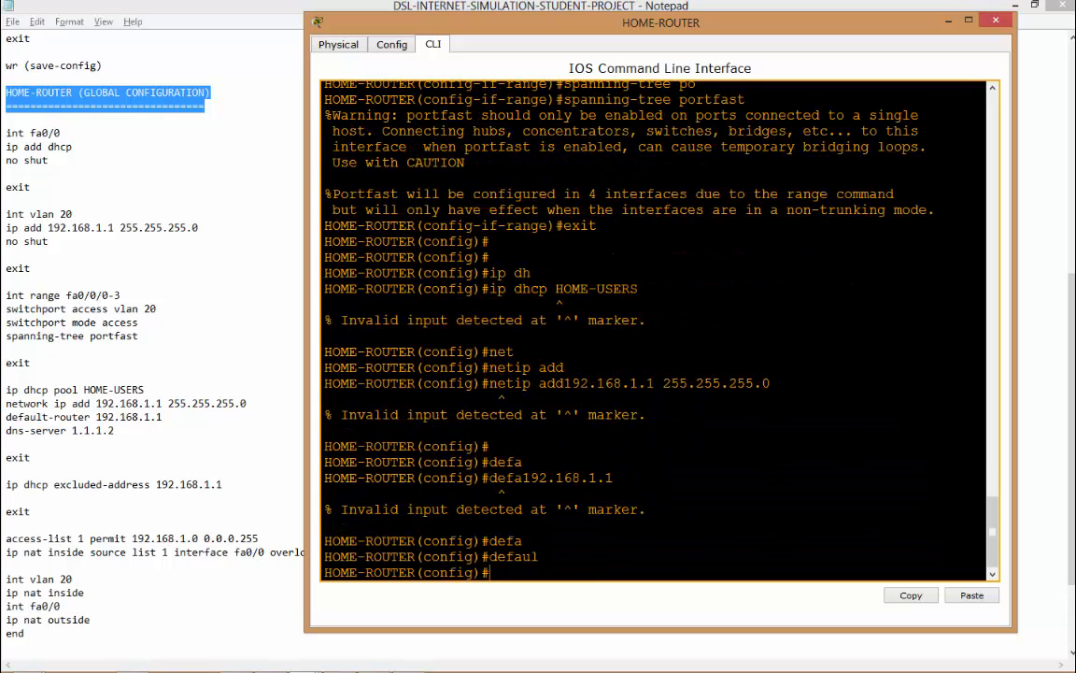
text(ip dh)
key(Tab)
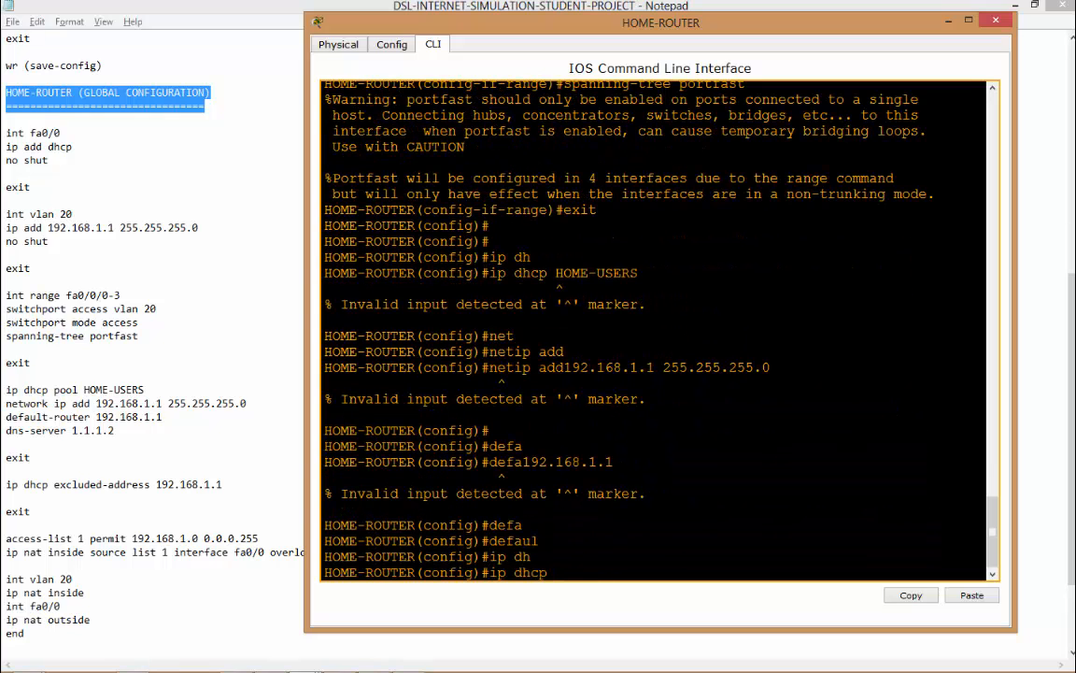
text(poo)
key(Tab)
text(?)
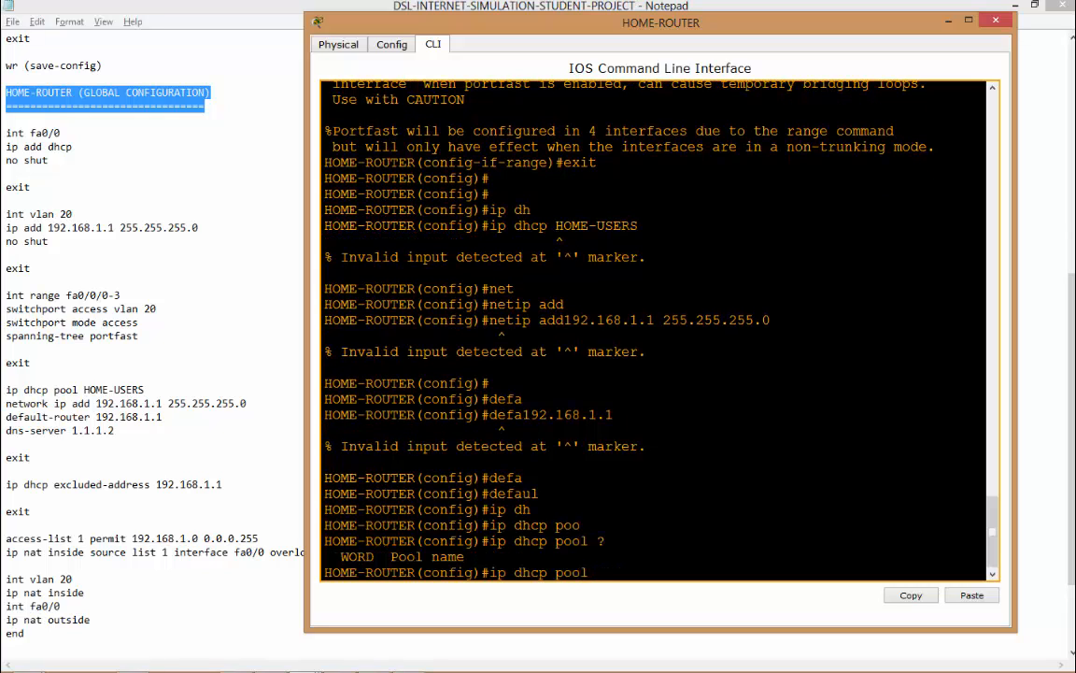
text(HOME-USERS)
key(Return)
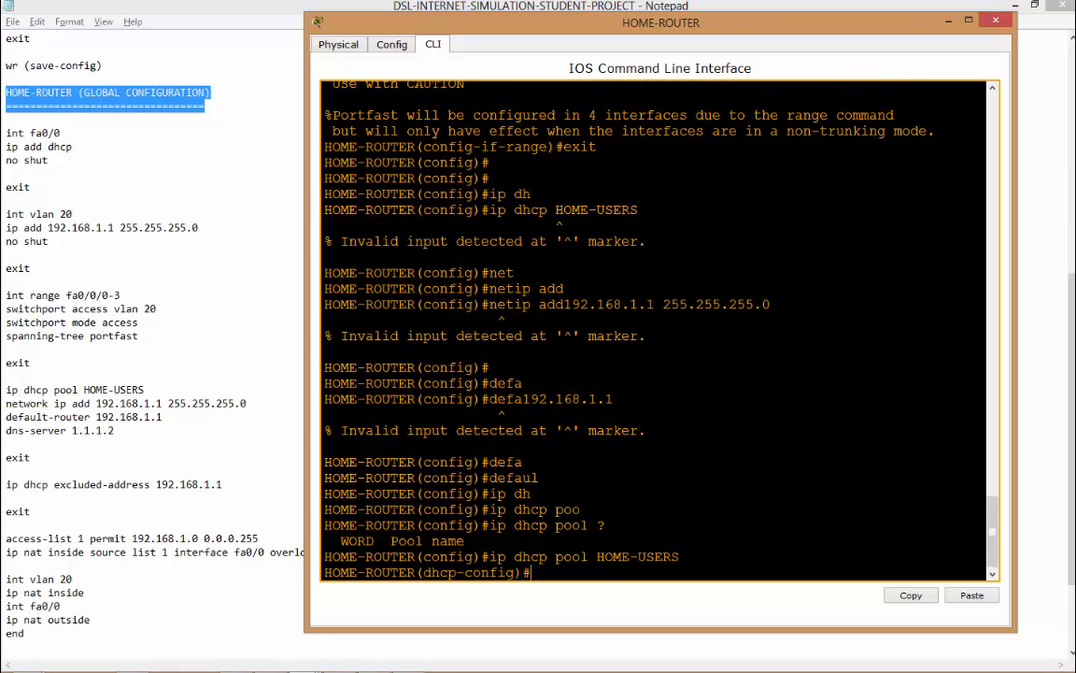
Define the DHCP pool's network as 192.168.1.0 with mask 255.255.255.0
text(net)
key(Tab)
text(192.)
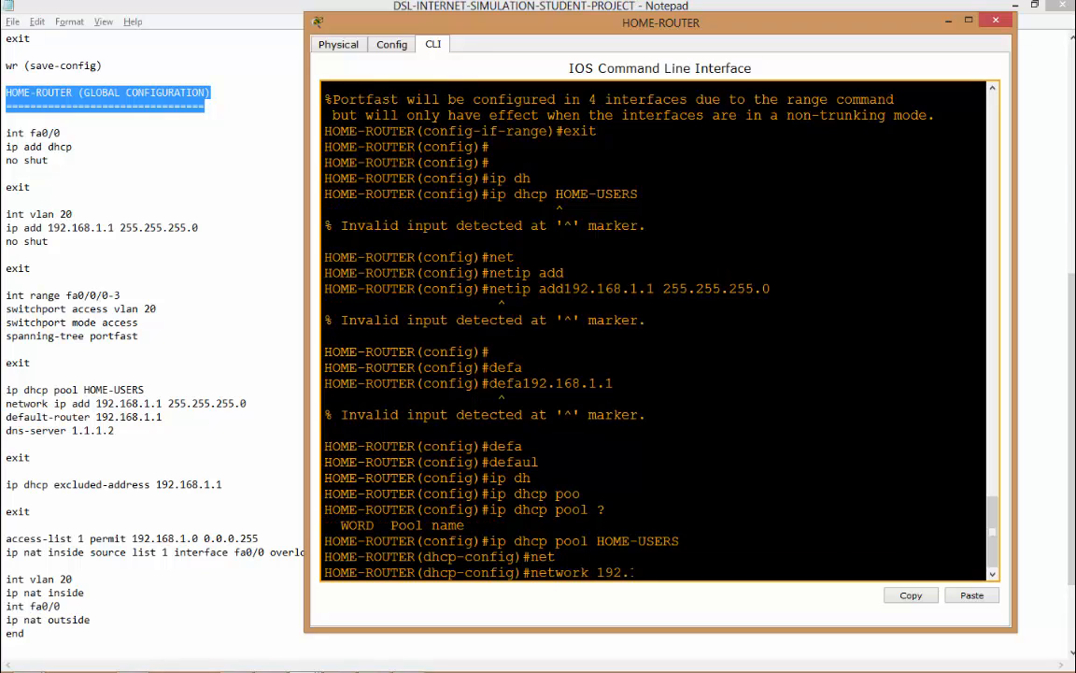
text(168.1.0 255.255.255.0)
key(Return)
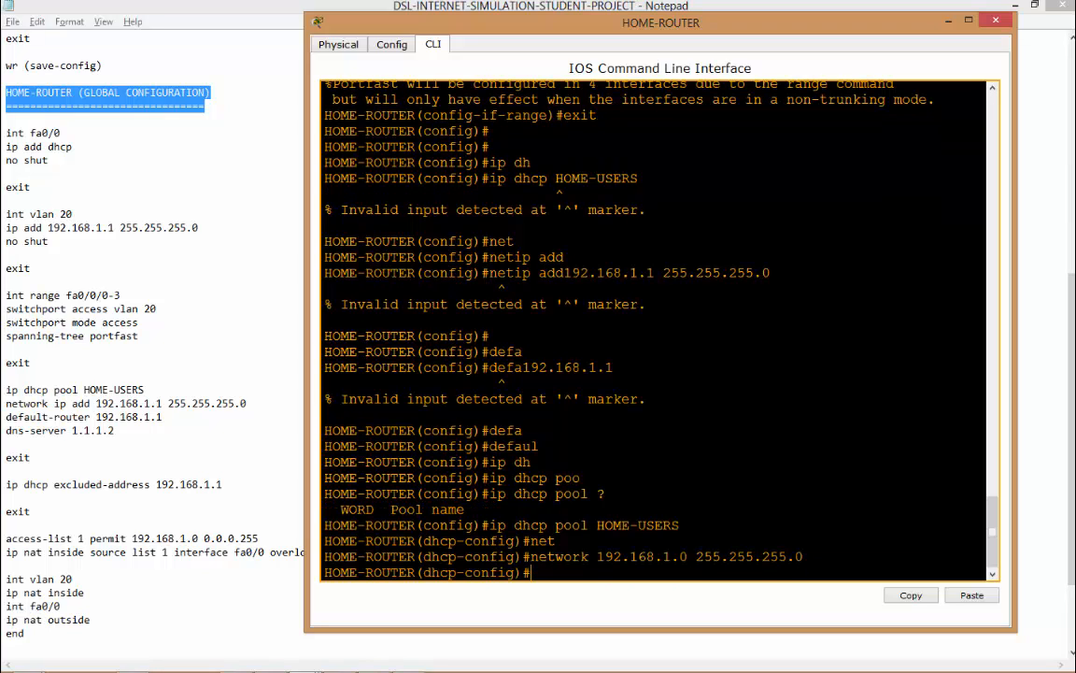
Correct the HOME-USERS network address to 192.168.1.0 in the Notepad notes and return to the router's command line
click(136, 366)
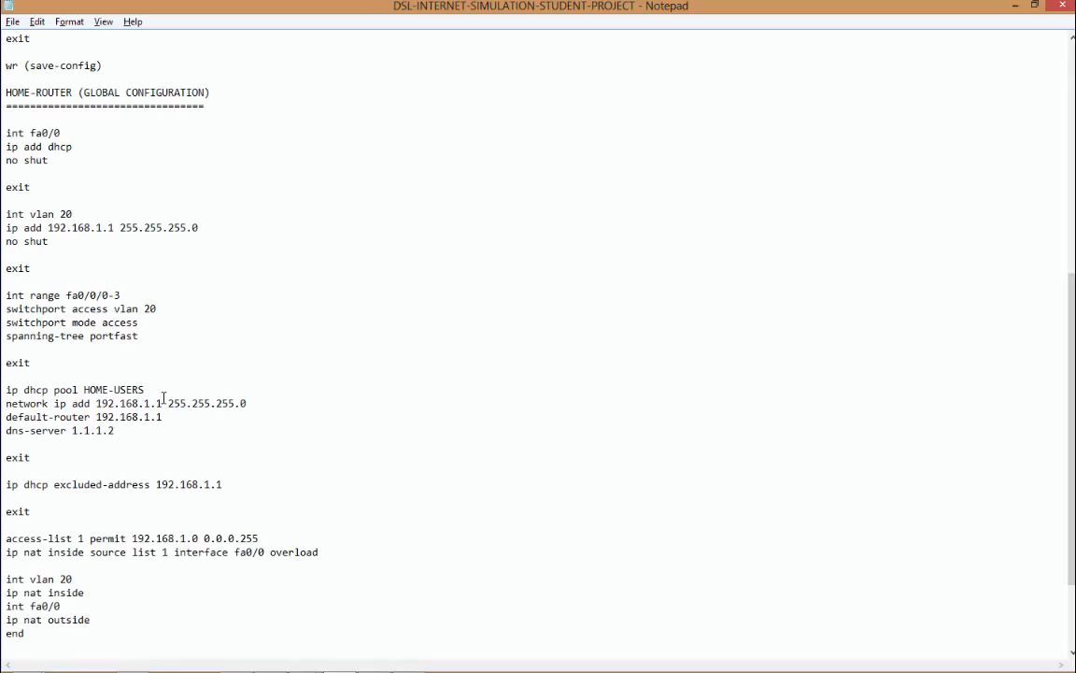
click(163, 399)
key(BackSpace)
text(0)
click(420, 496)
key(alt+Tab)
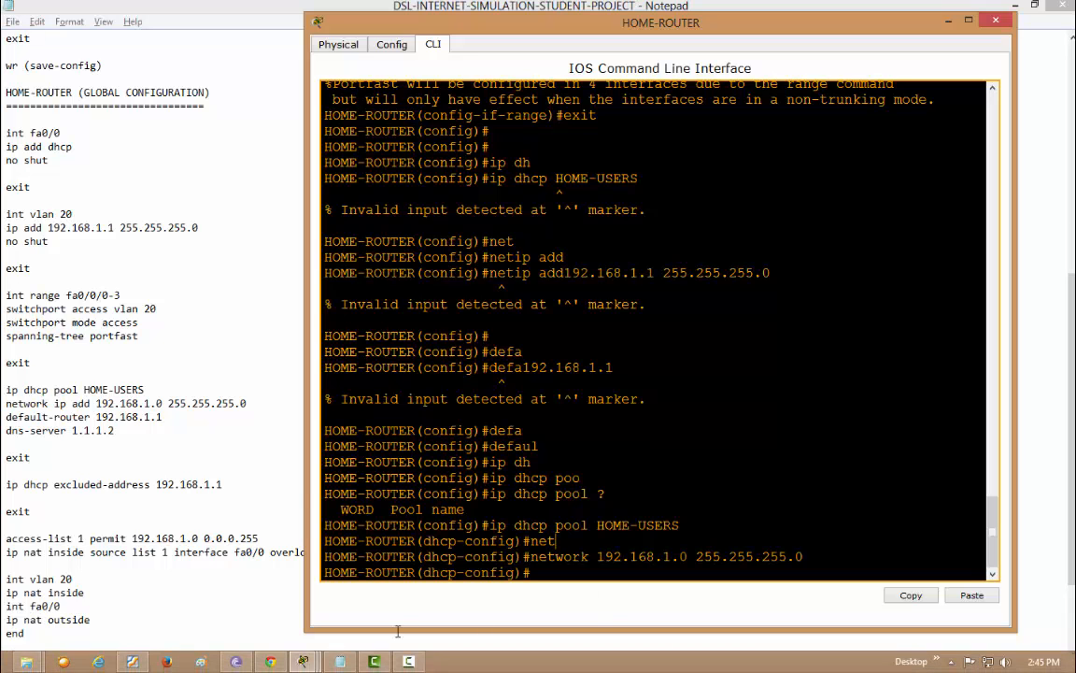
Review the ISP-ROUTER and HOME-ROUTER configuration notes in Notepad from start to end, and return to the router's command line
click(243, 425)
scroll(261, 431, up, 7)
scroll(265, 430, up, 4)
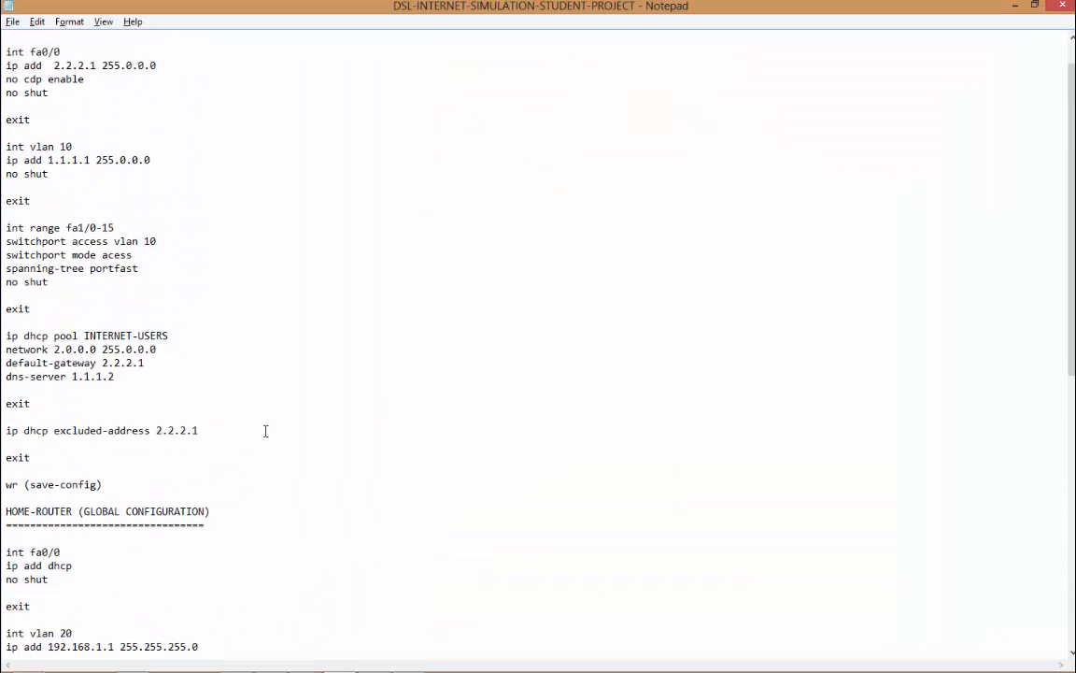
scroll(263, 431, up, 1)
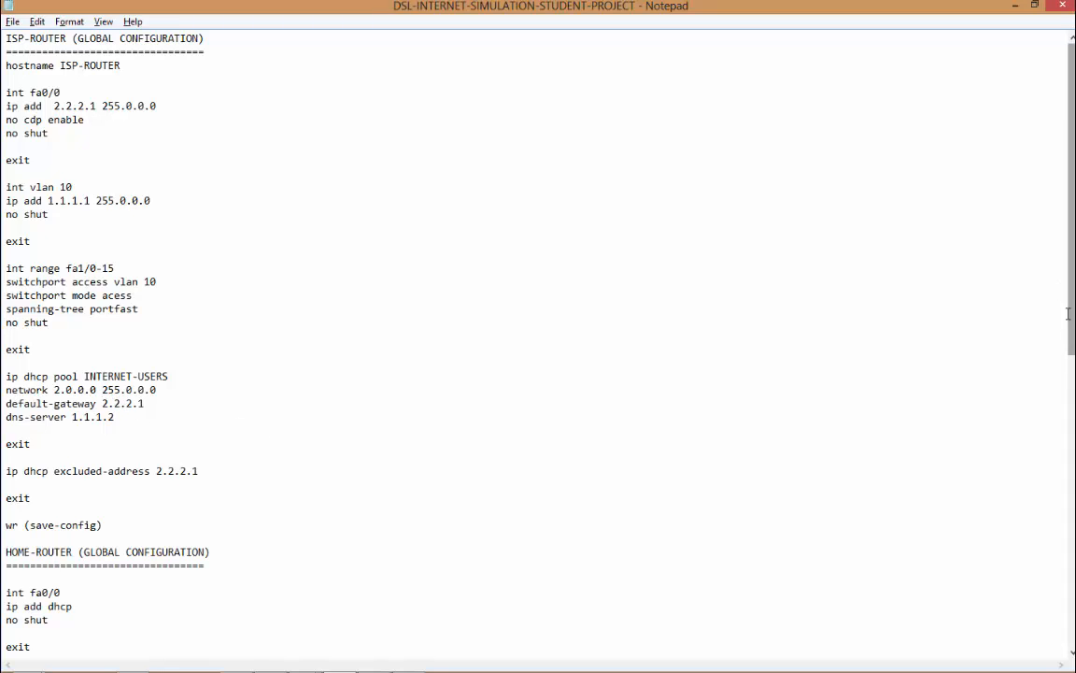
drag(1073, 224, 1051, 639)
mouse_move(196, 665)
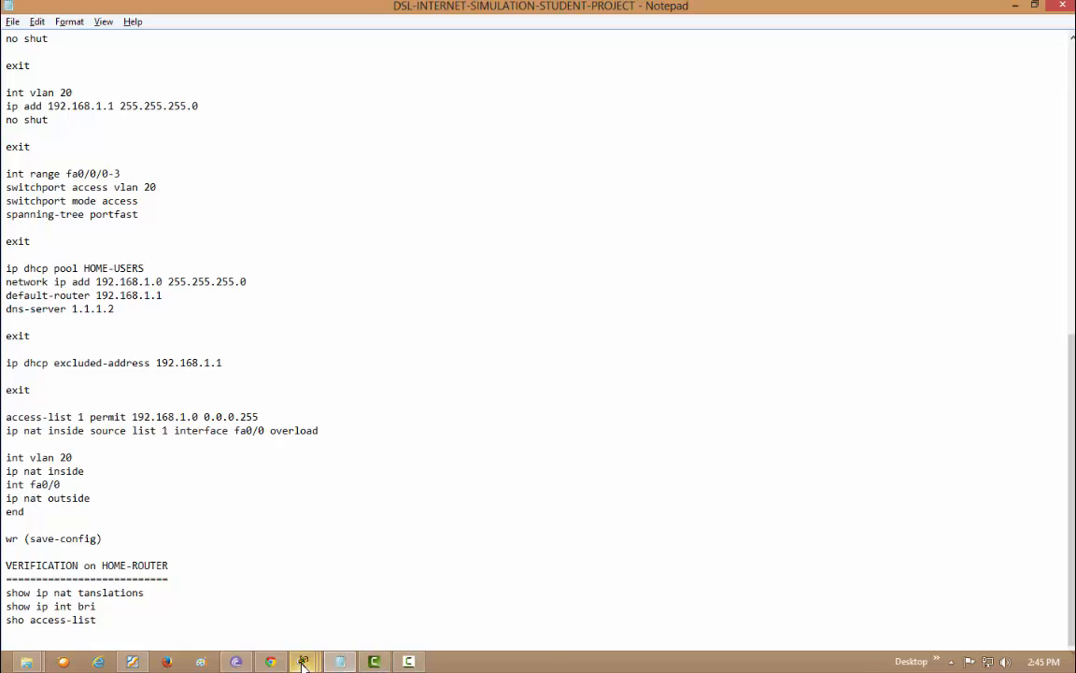
click(374, 661)
click(406, 551)
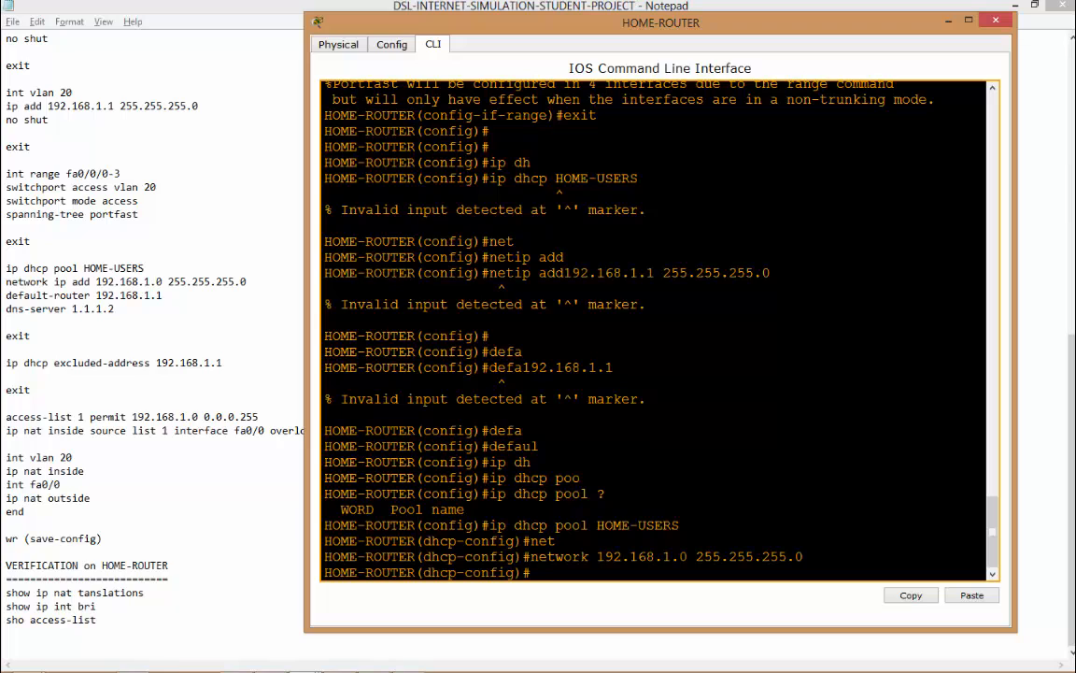
Set the HOME-USERS pool's default router to 192.168.1.1
text(efa)
key(Tab)
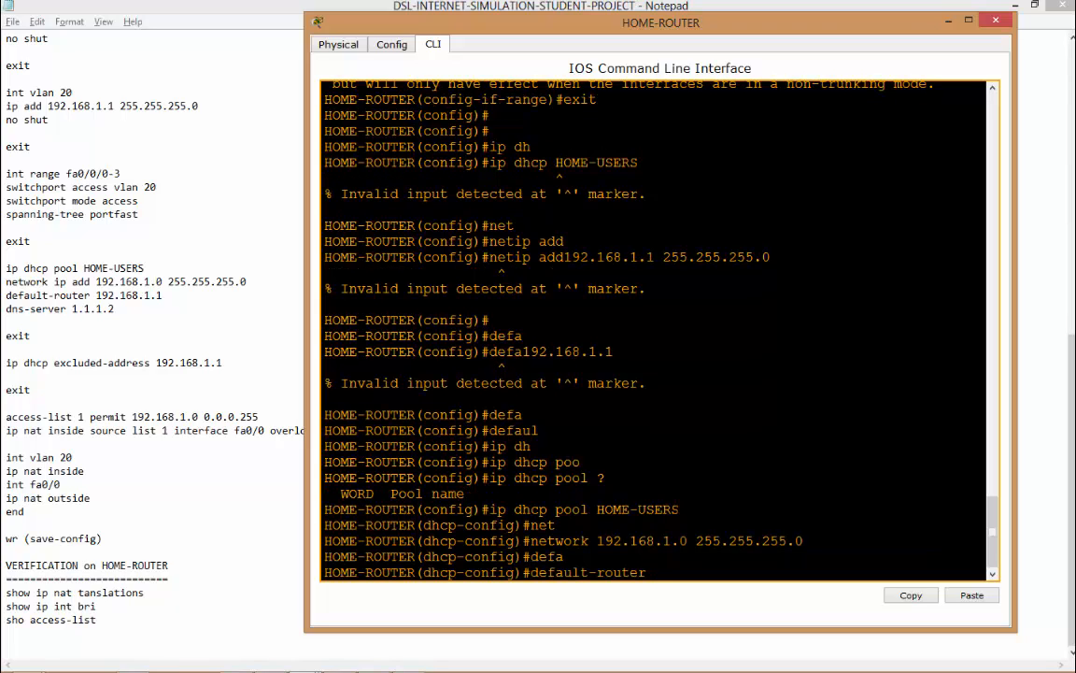
text(192.168.1.1)
key(Return)
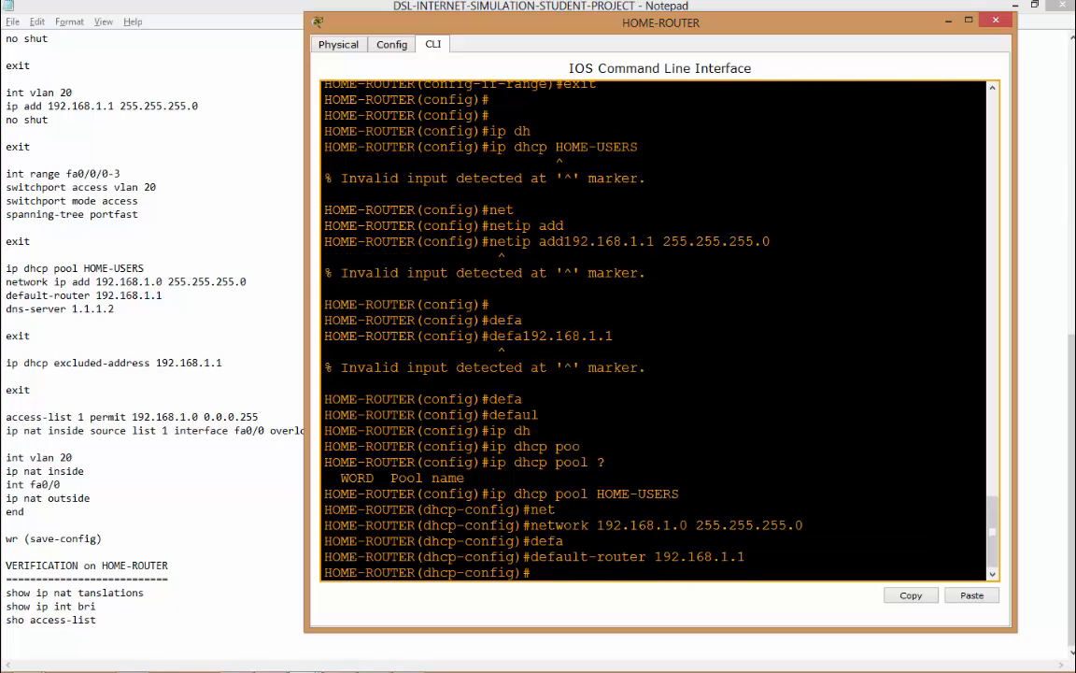
Set the pool's DNS server to 1.1.1.2 and exit DHCP pool configuration
text(dn)
key(Tab)
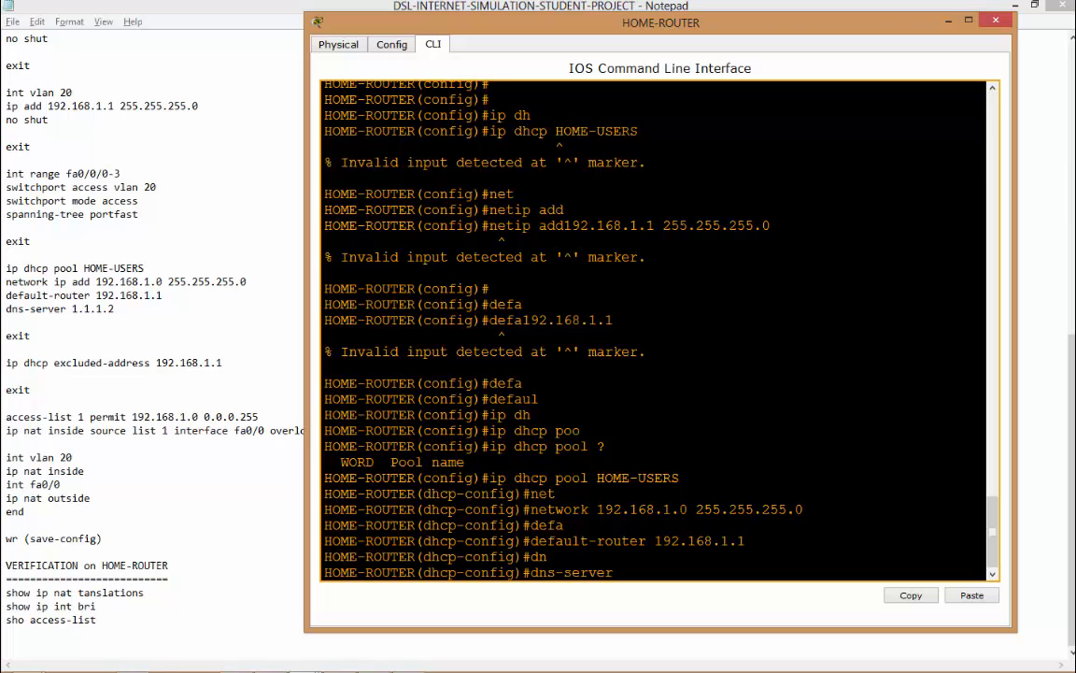
text(1.1.1.2)
key(Return)
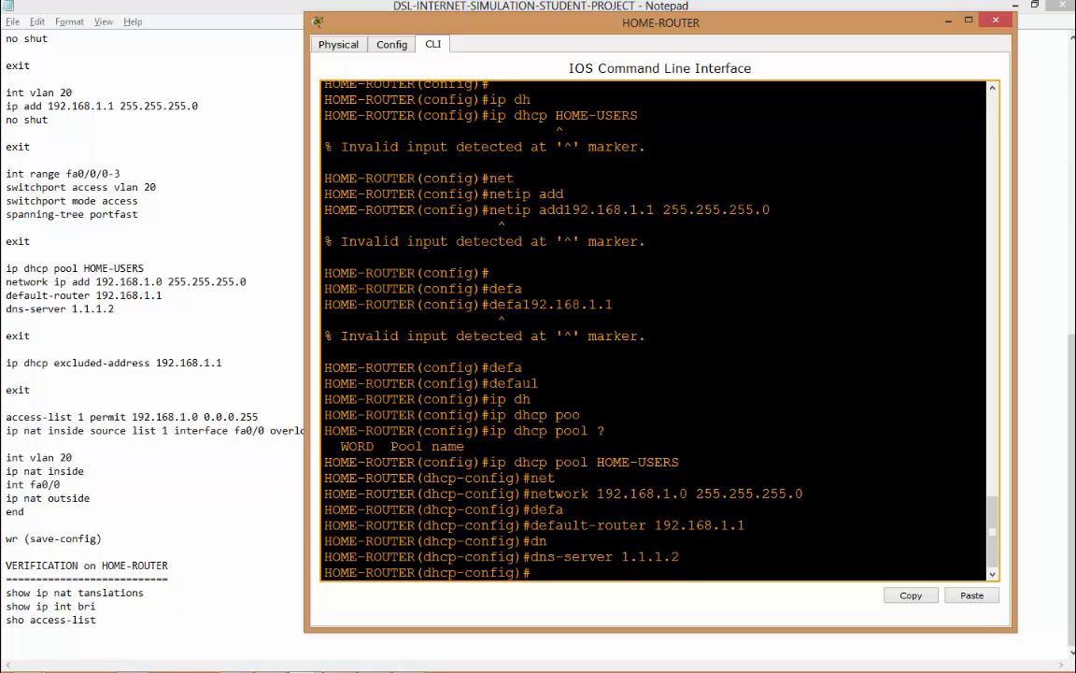
text(exit)
key(Return)
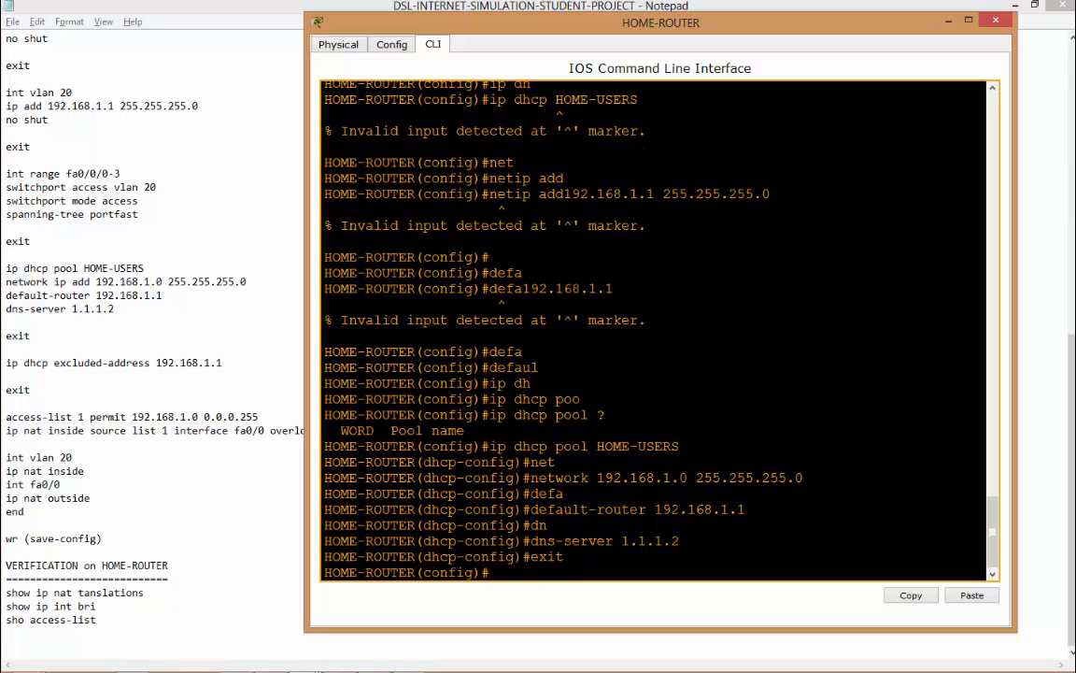
Exclude 192.168.1.1 from DHCP assignment and exit global configuration mode
text(ip dh)
key(Tab)
text(ex)
key(Tab)
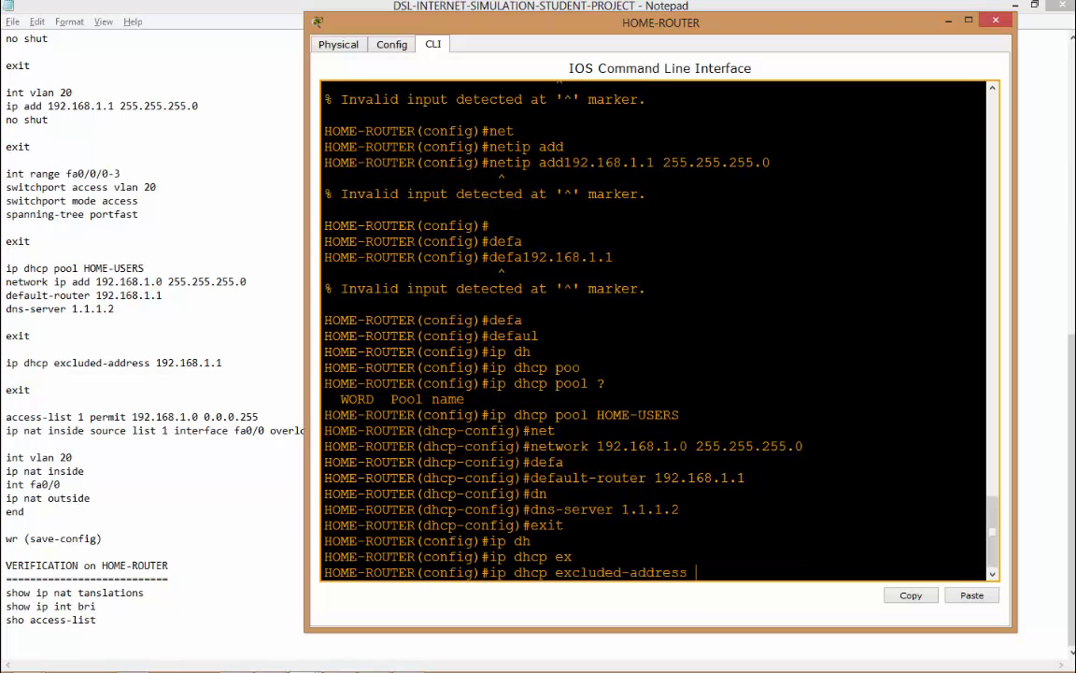
text(192.168.1.1)
key(Return)
text(exit)
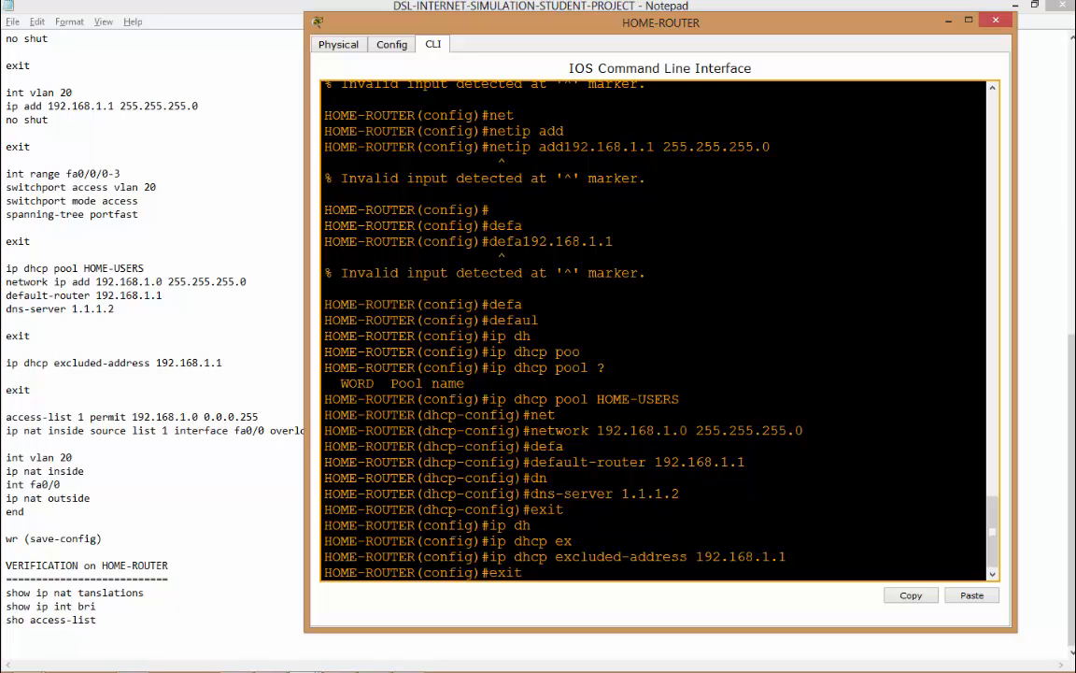
key(Return)
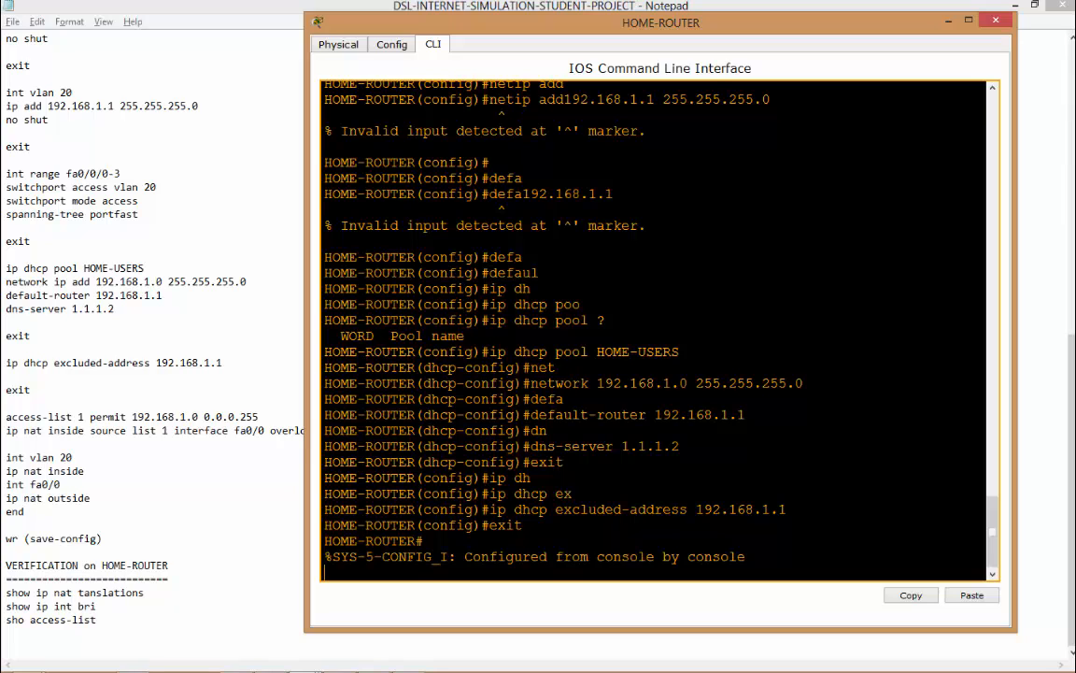
key(Return)
key(Return)
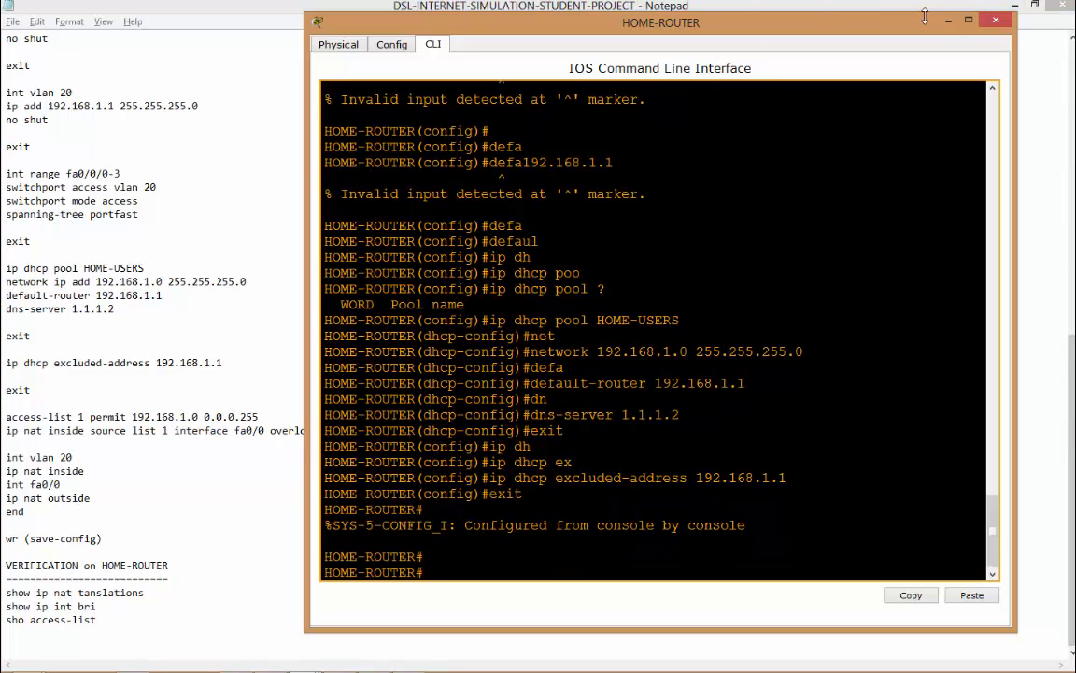
View the network topology in Packet Tracer, reopening HOME-ROUTER's command line, and switch to the Notepad configuration notes
click(995, 20)
click(1014, 6)
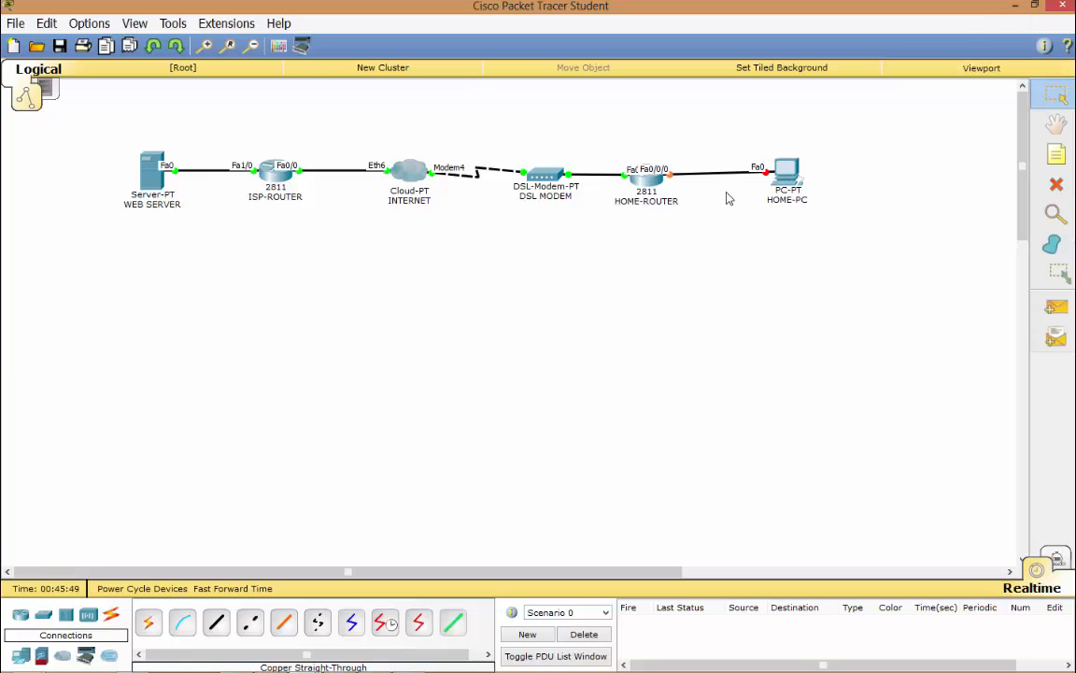
click(645, 178)
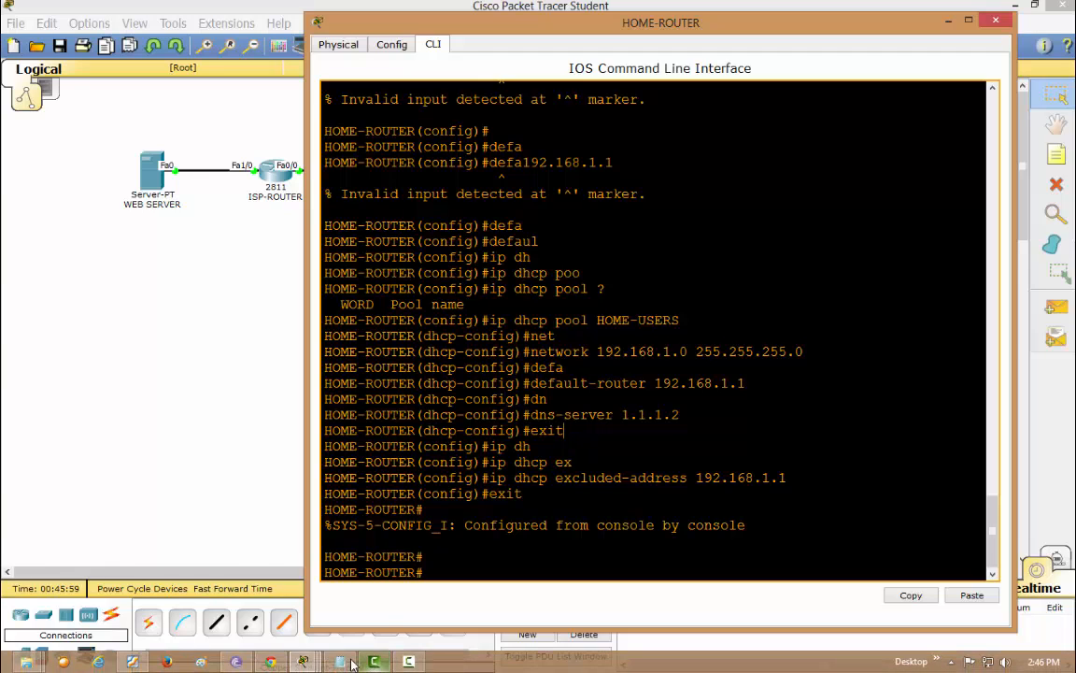
click(343, 661)
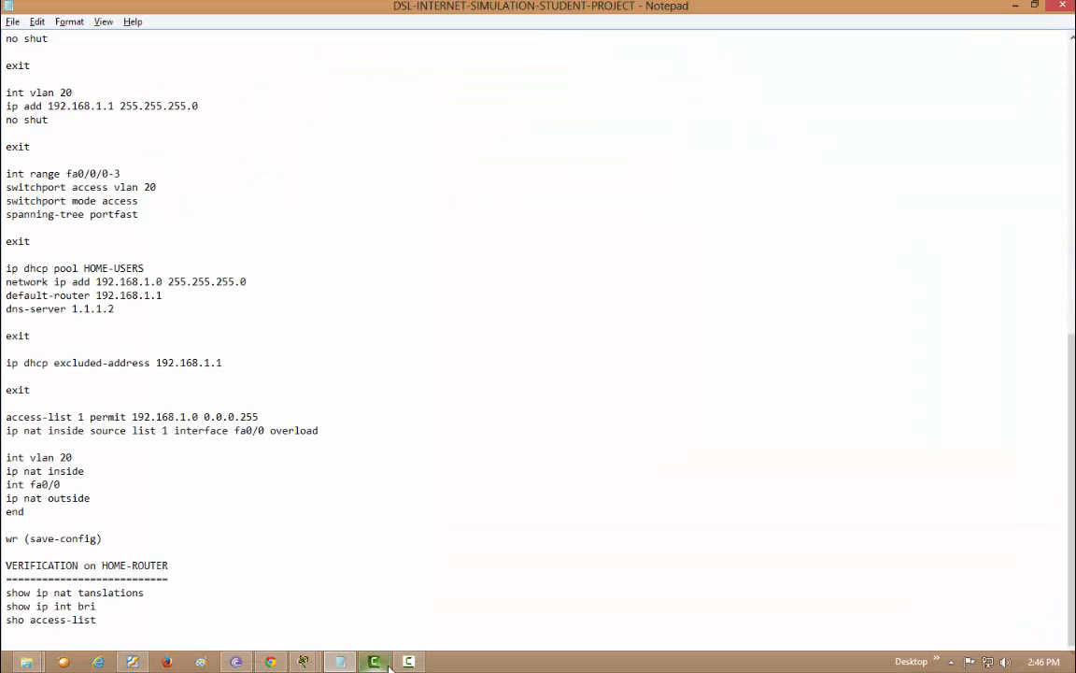
mouse_move(395, 667)
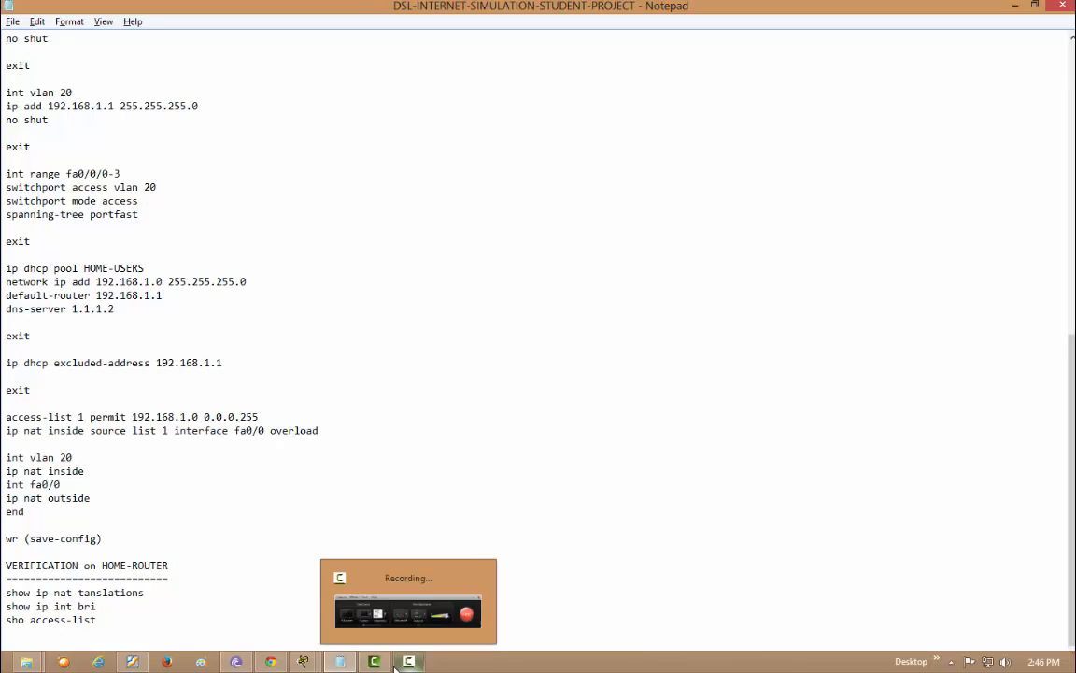
Add a "no shut" line below "spanning-tree portfast" in the interface range section of the notes
click(178, 224)
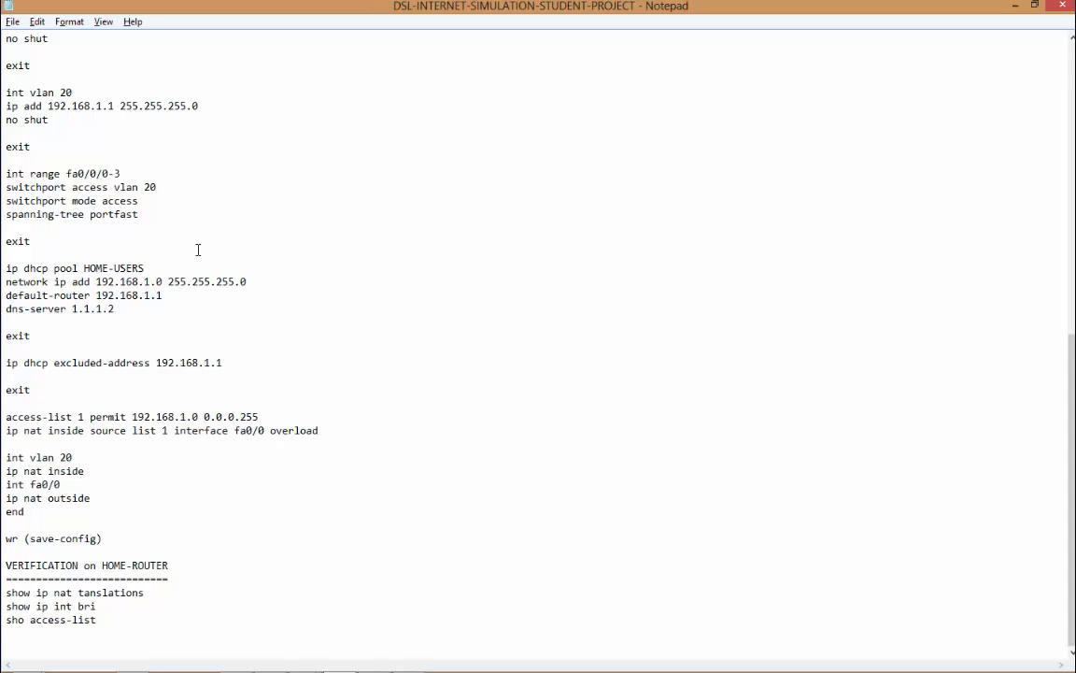
text(no shut)
key(Return)
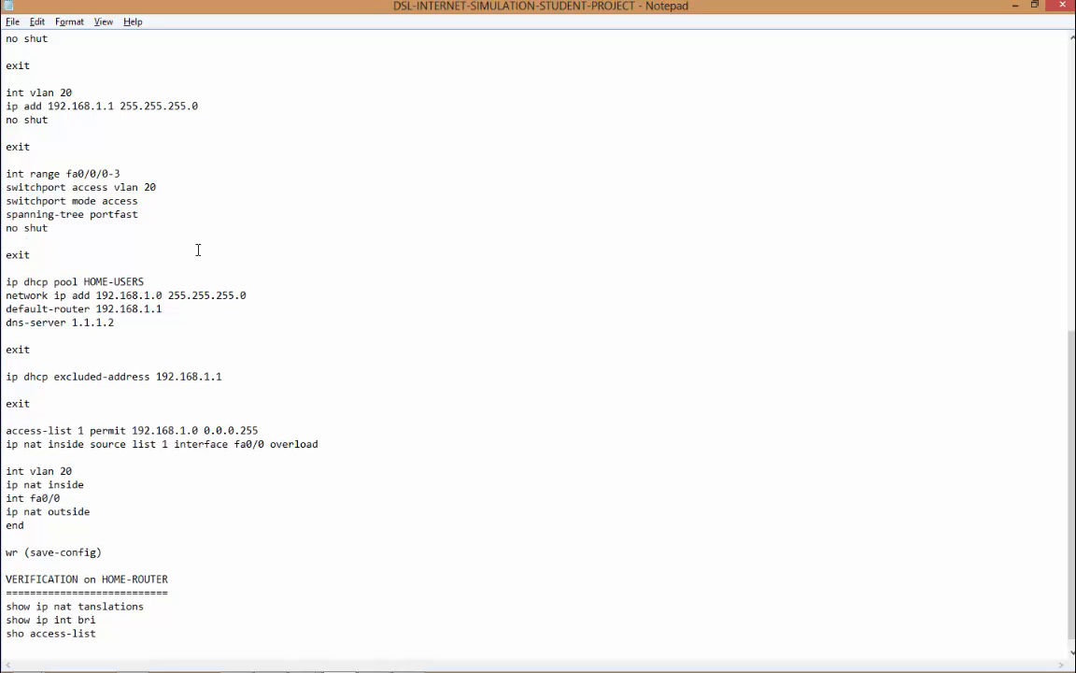
Switch to HOME-ROUTER's command line in Packet Tracer and enter global configuration mode
mouse_move(413, 665)
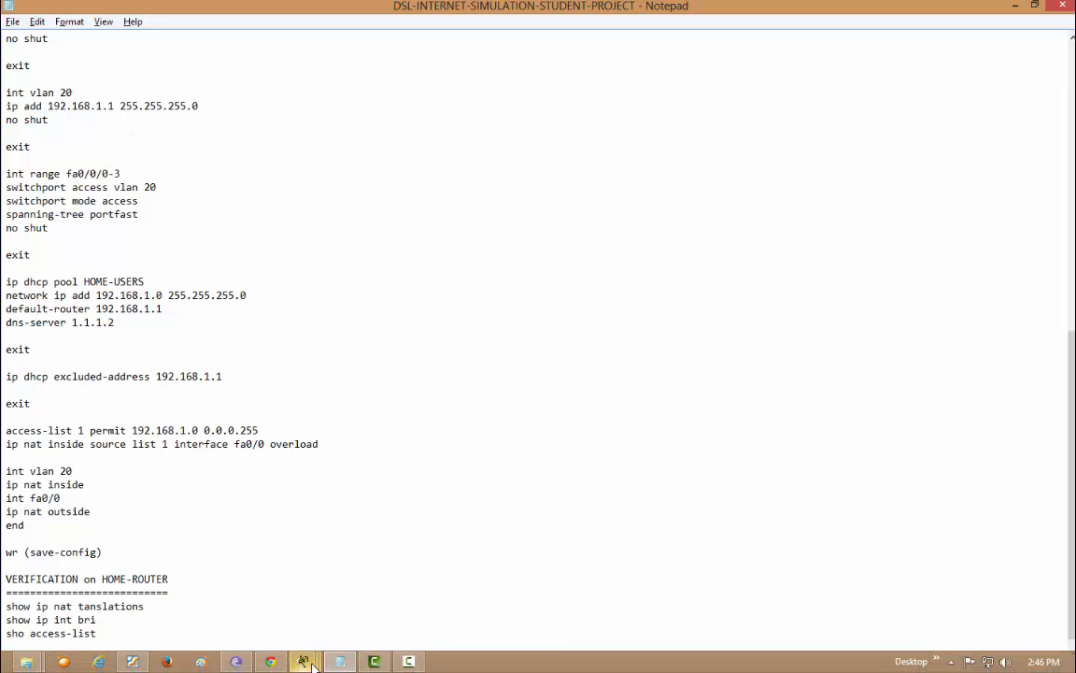
mouse_move(308, 663)
click(446, 605)
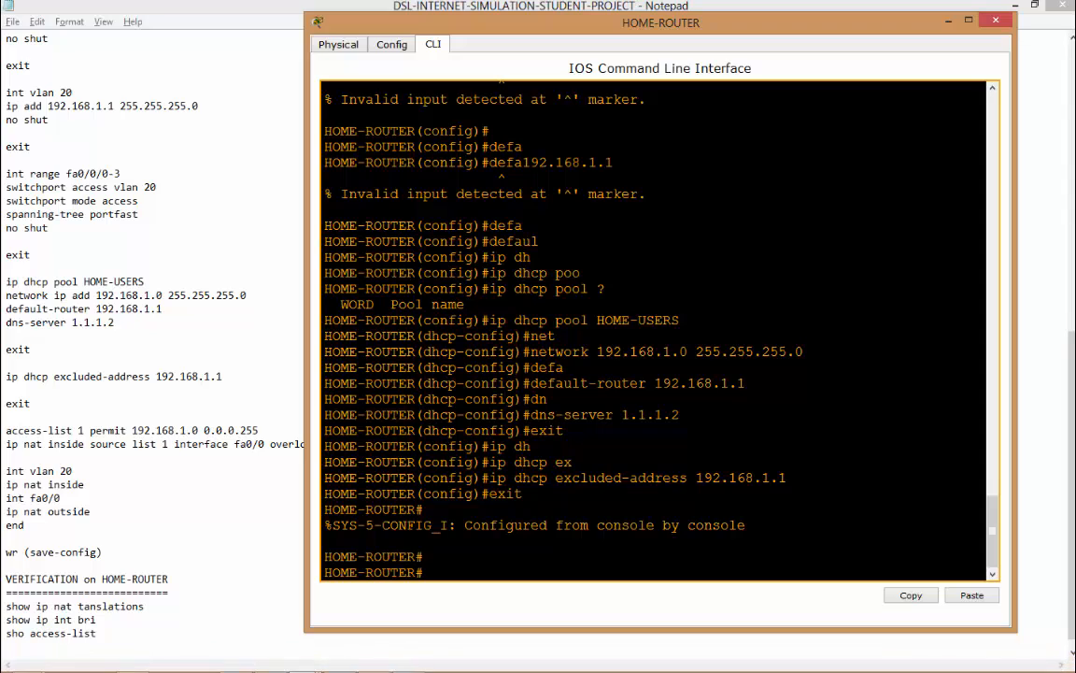
text(conf t)
key(Return)
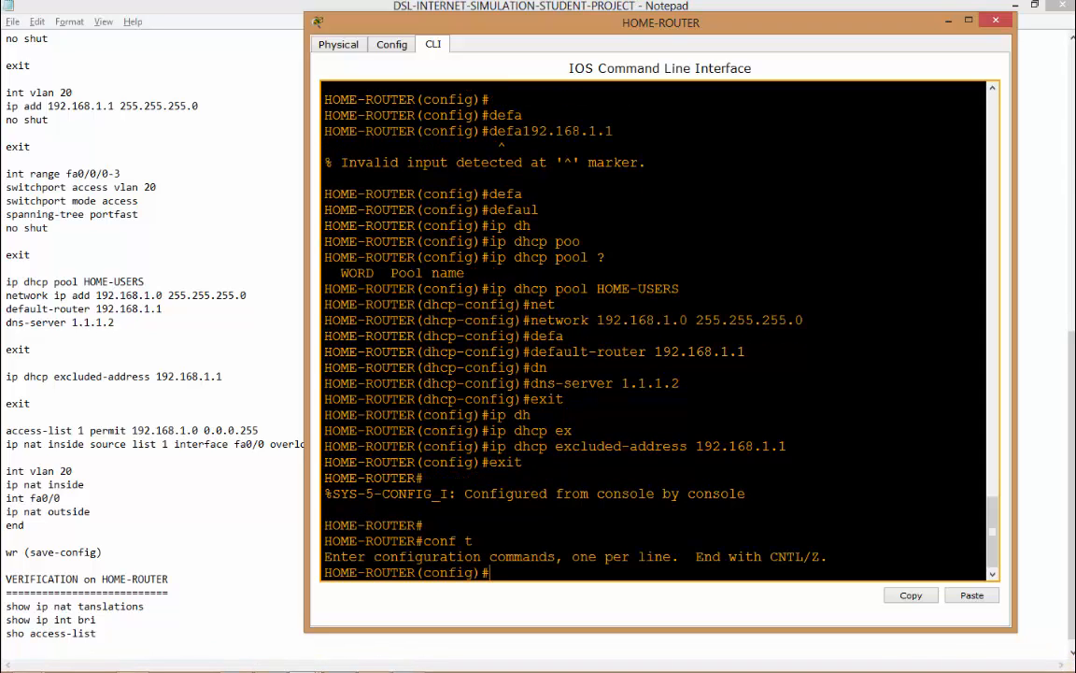
Enable the interface range fa0/0/0-3 with the no shutdown command
text(int fa0)
key(BackSpace)
key(BackSpace)
key(BackSpace)
key(BackSpace)
text(range fa0/0/0)
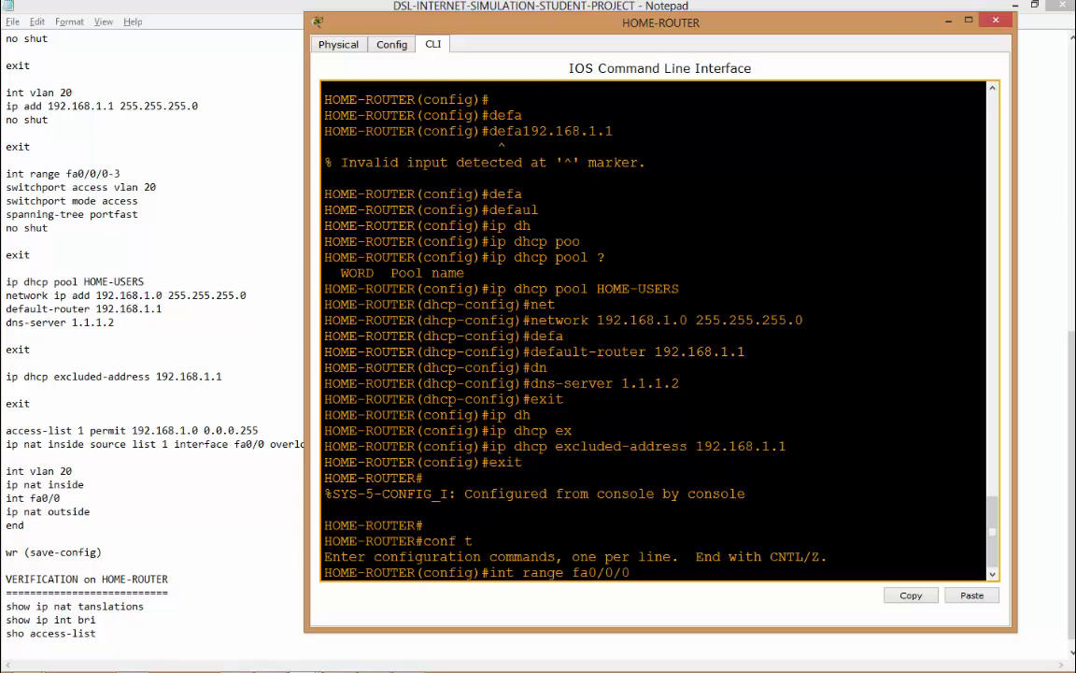
text(-3)
key(Return)
text(no shu)
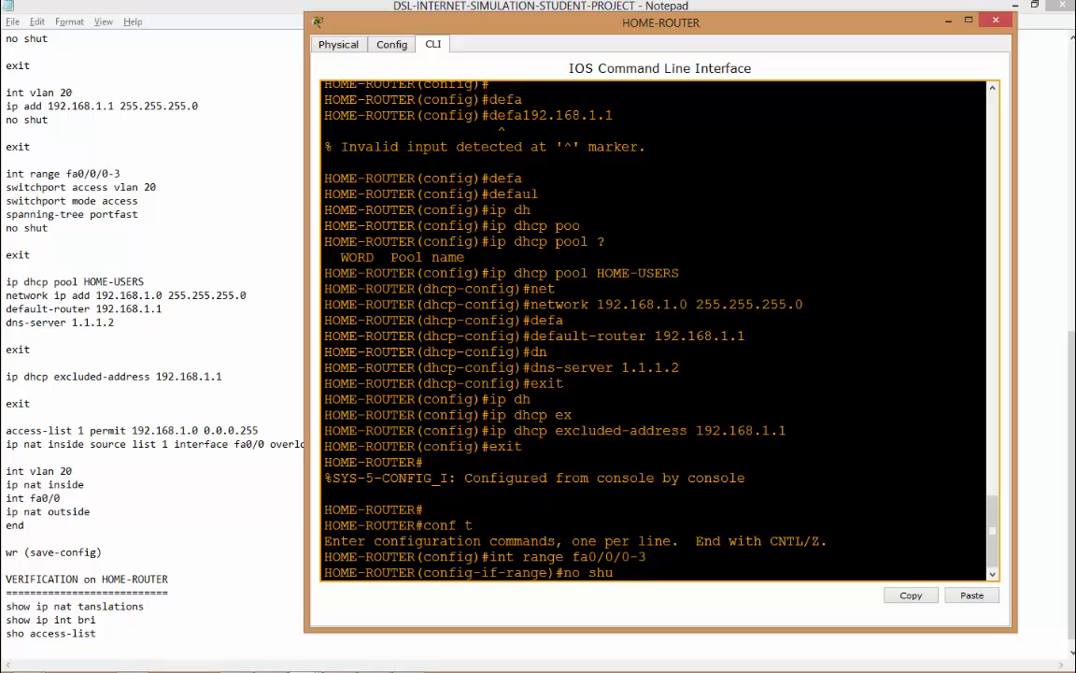
key(Tab)
key(Return)
key(Return)
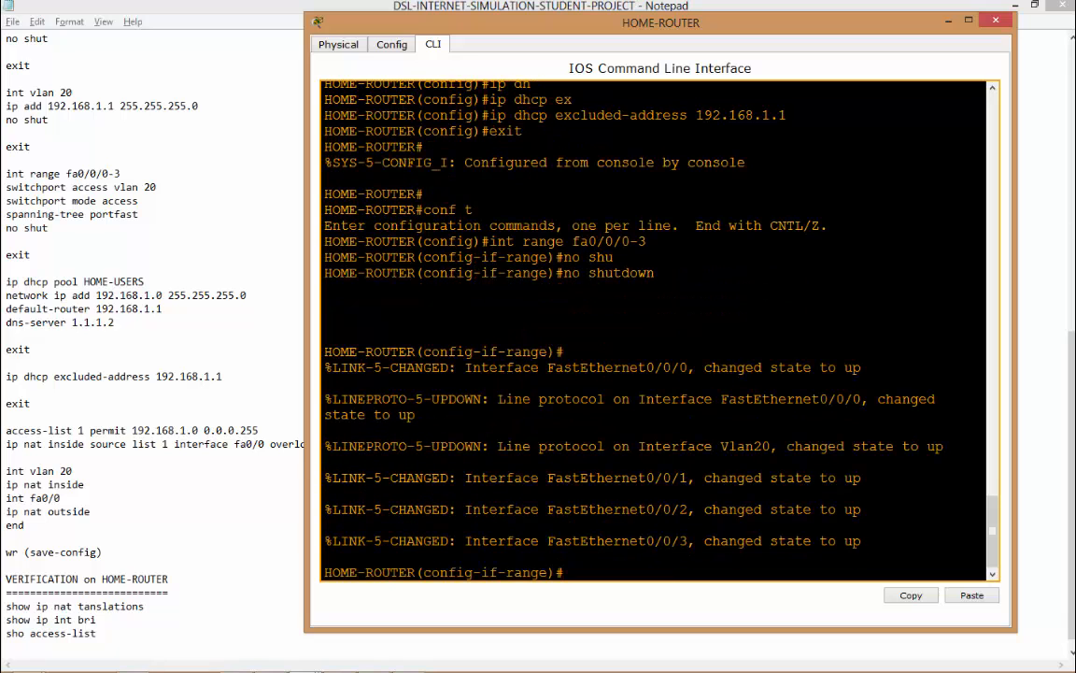
End the interface range configuration and re-enter global configuration mode
key(ctrl+z)
key(Return)
key(Return)
key(Return)
text(conf t)
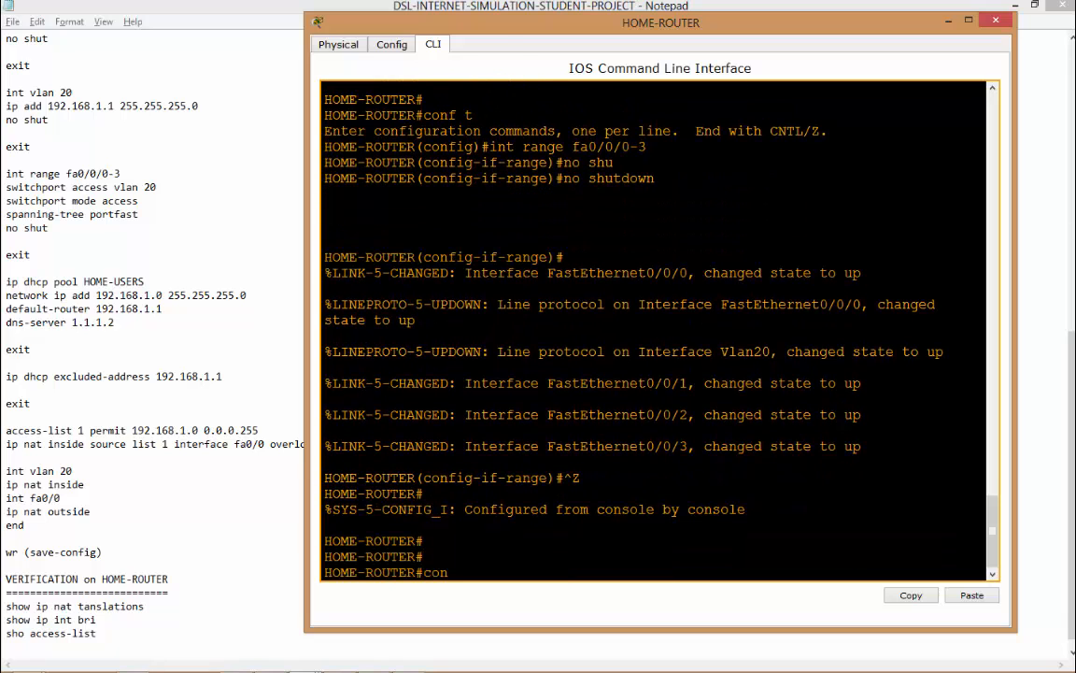
key(Return)
key(Return)
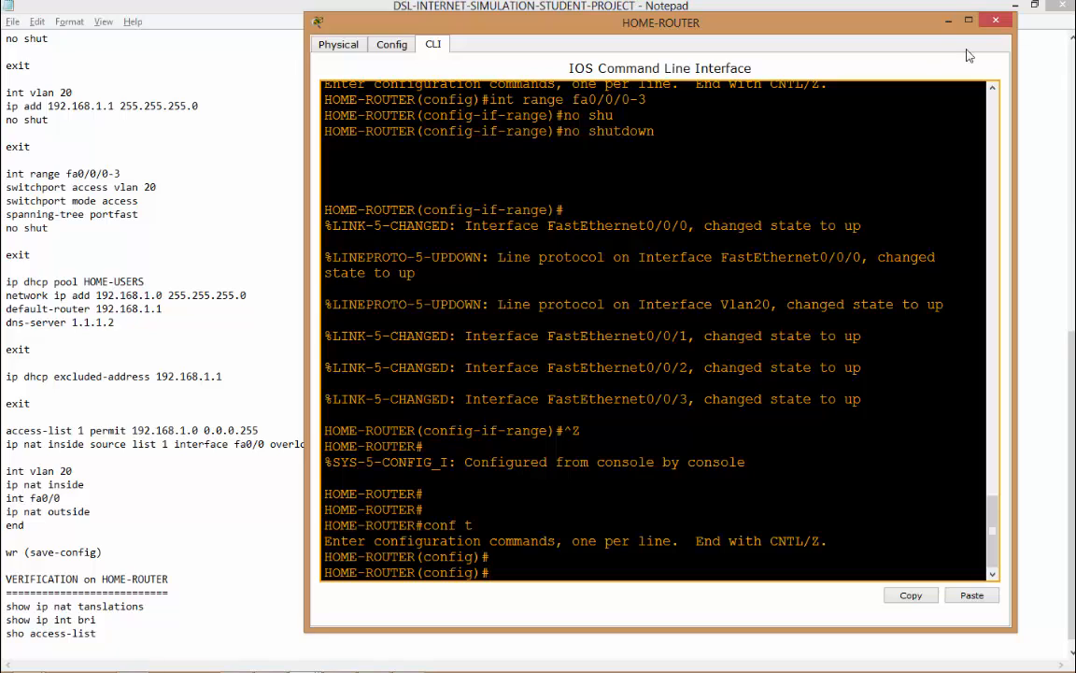
Return to the topology, open HOME-PC's IP configuration and set its IPv4 addressing to DHCP
click(949, 20)
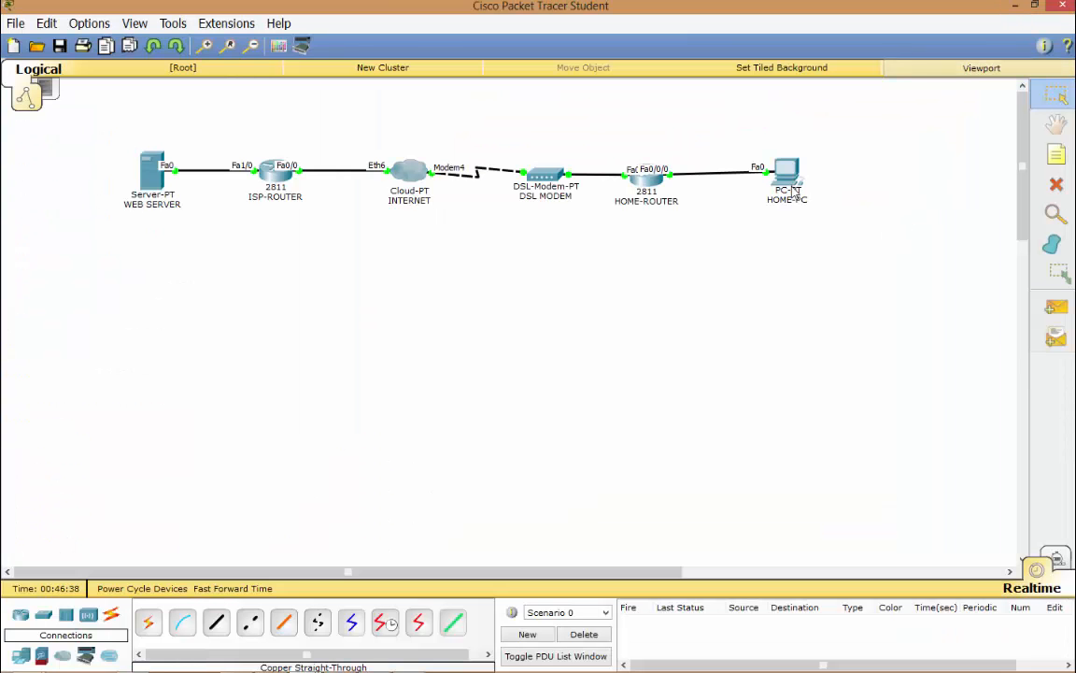
drag(650, 187, 657, 184)
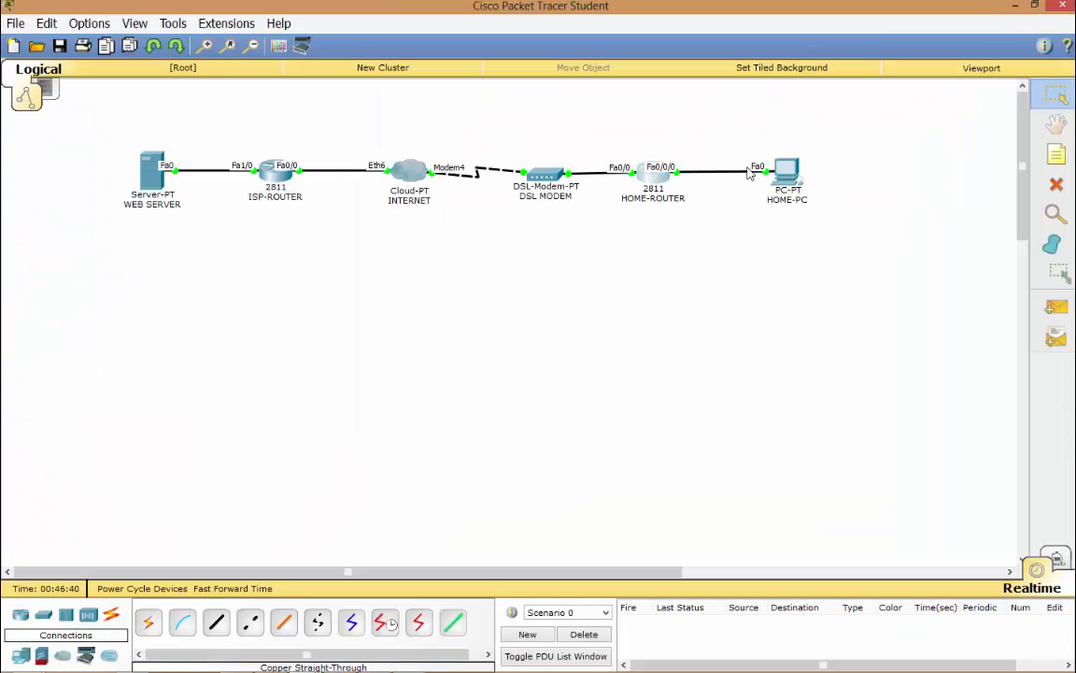
drag(785, 176, 787, 174)
click(788, 174)
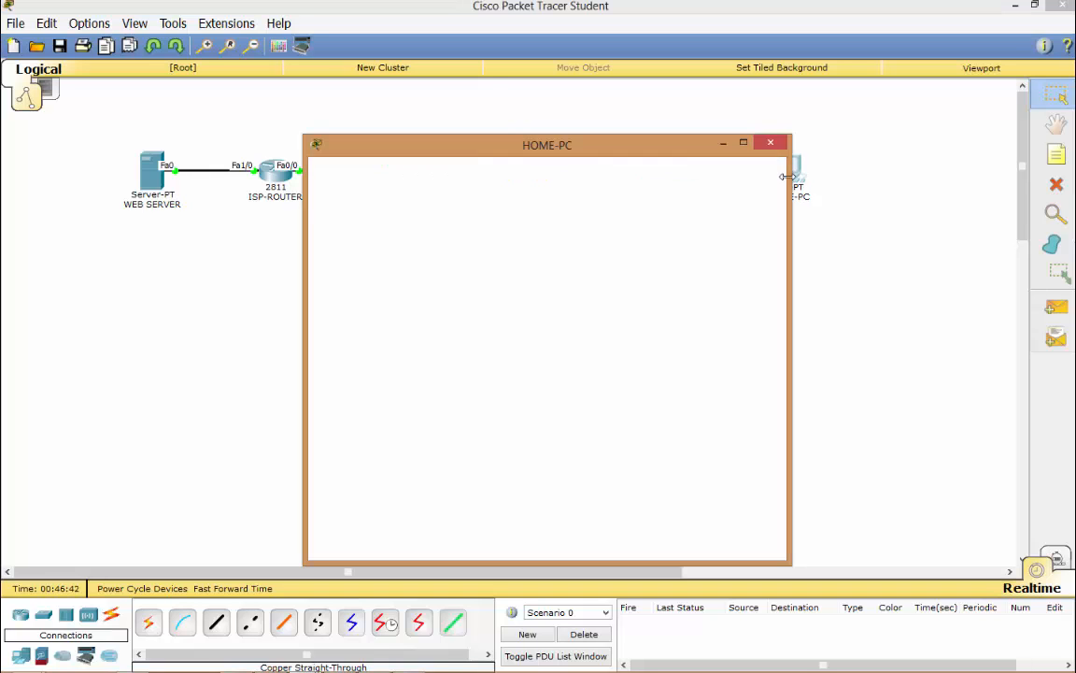
drag(528, 156, 557, 102)
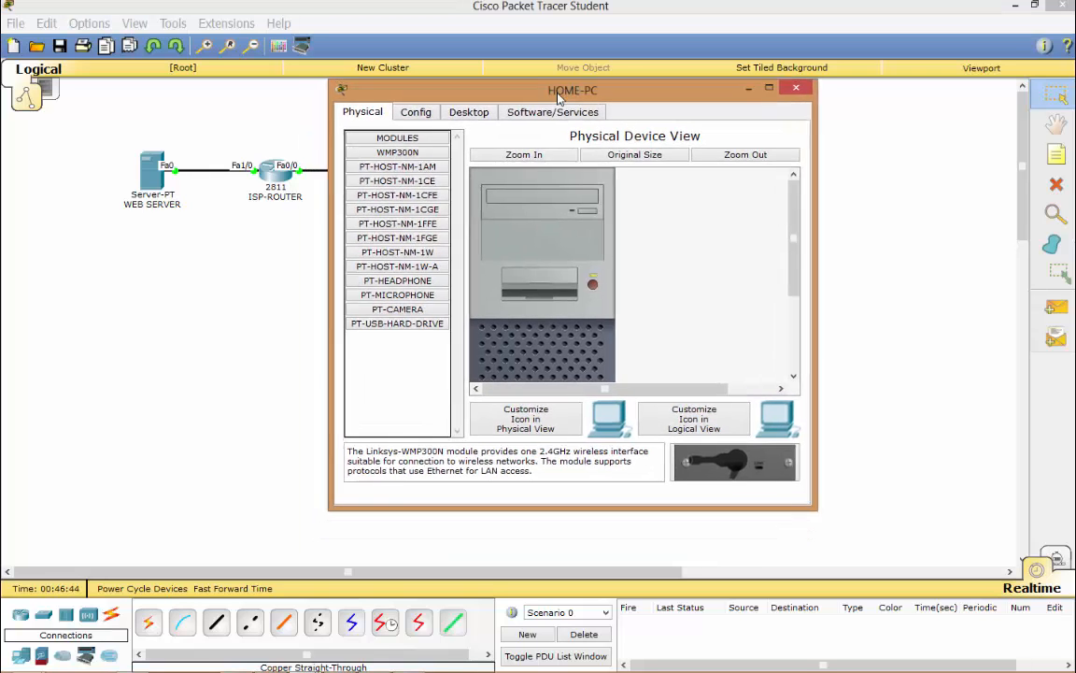
click(474, 111)
click(369, 152)
click(372, 175)
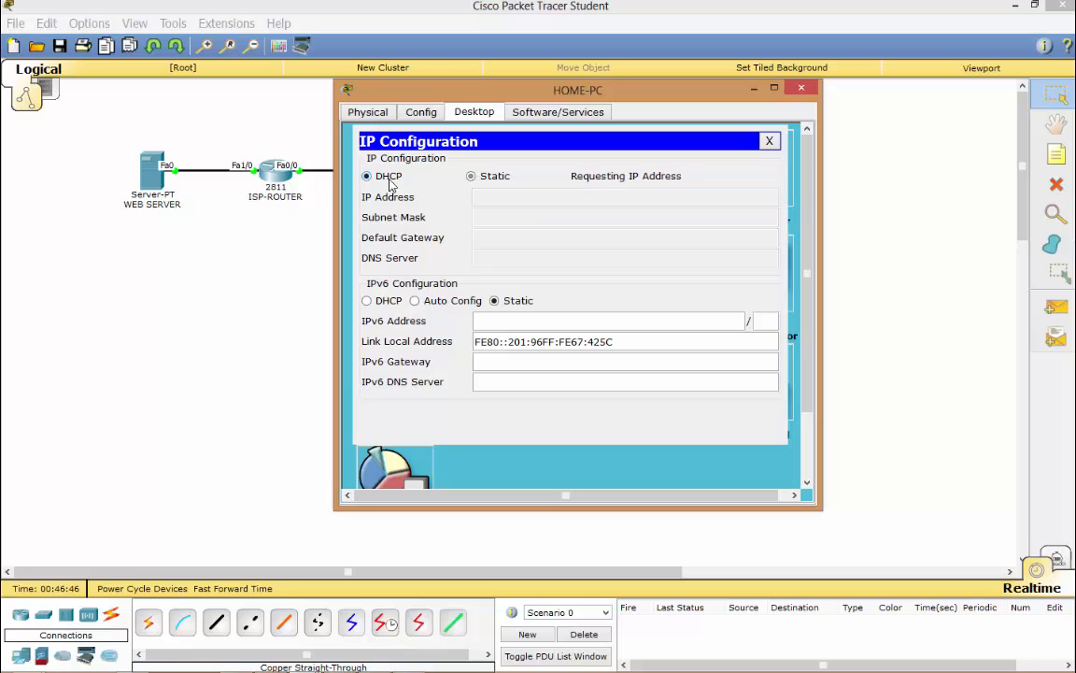
Retry HOME-PC's address request by switching to Static and back to DHCP, and close HOME-PC
drag(538, 93, 493, 81)
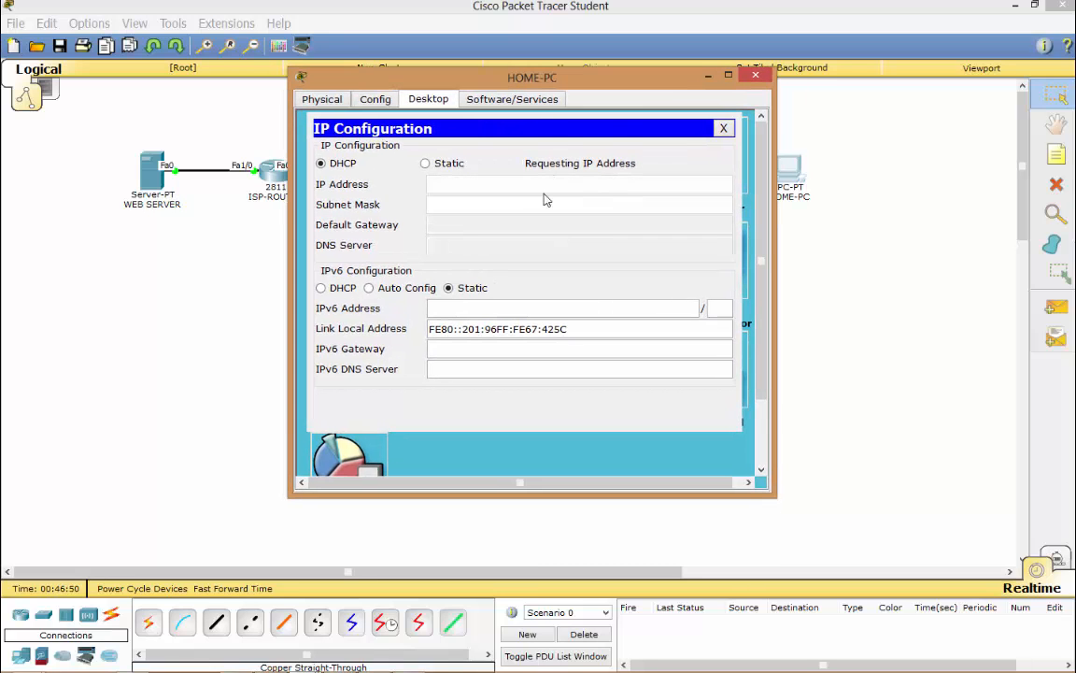
click(425, 163)
click(360, 166)
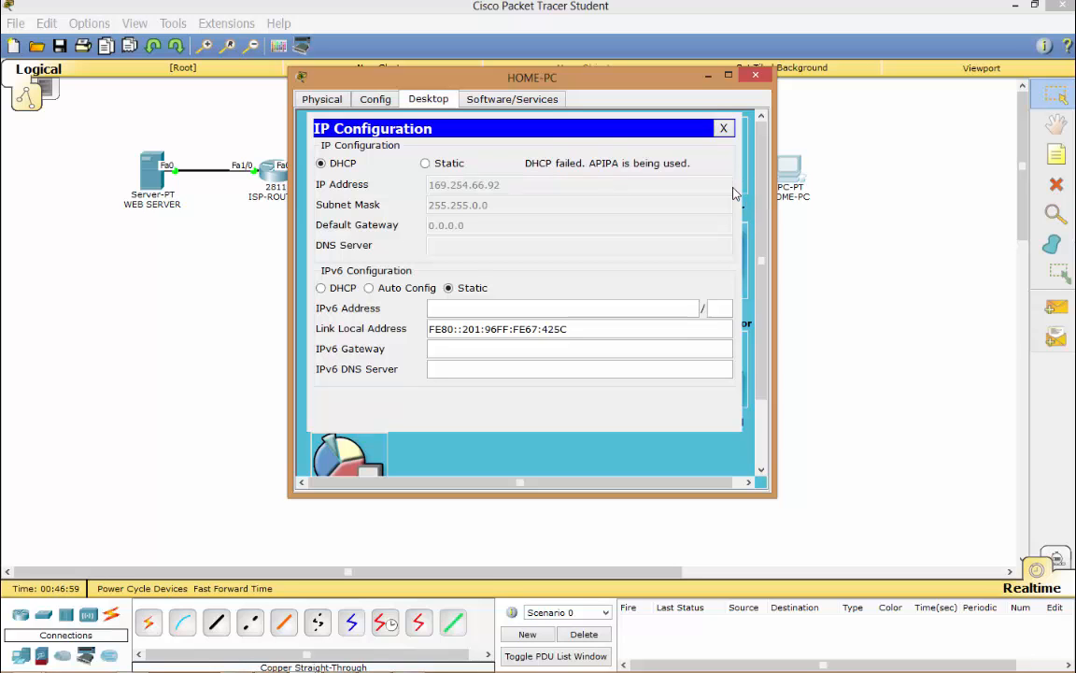
click(724, 130)
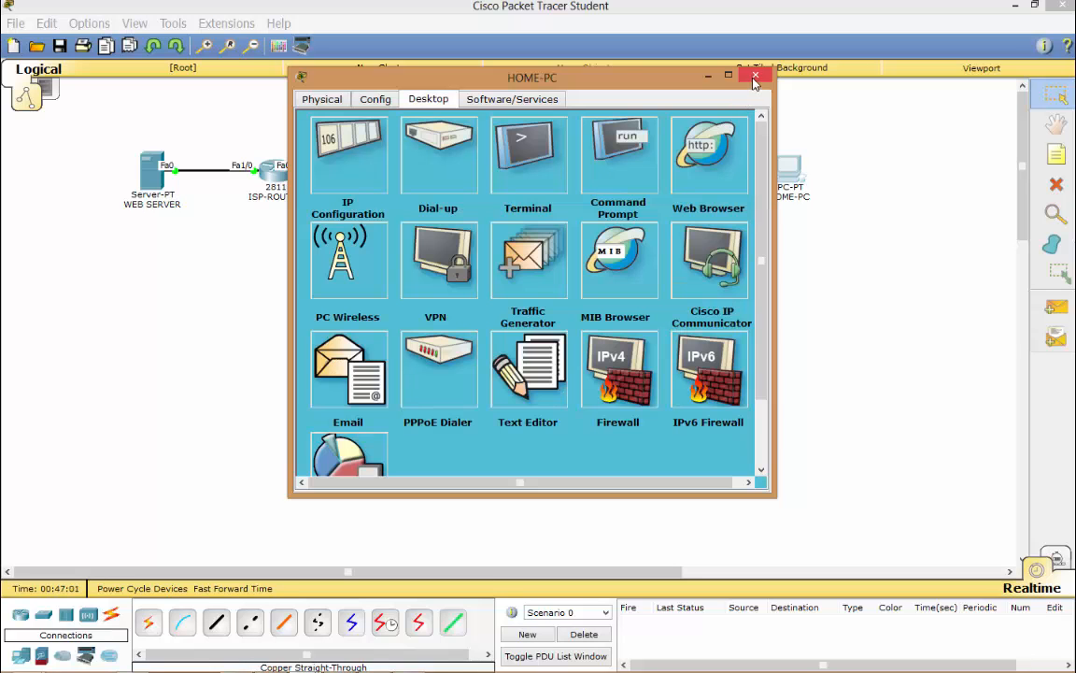
click(755, 75)
Reopen HOME-ROUTER's command line and review the earlier DHCP and interface range commands
click(653, 172)
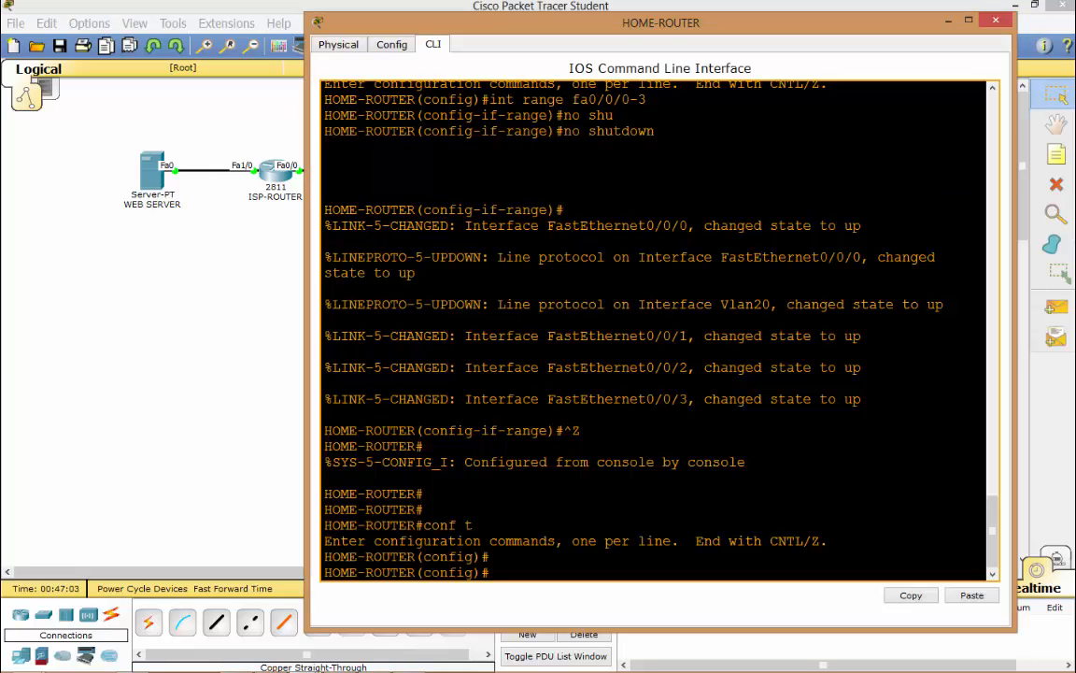
scroll(324, 383, up, 10)
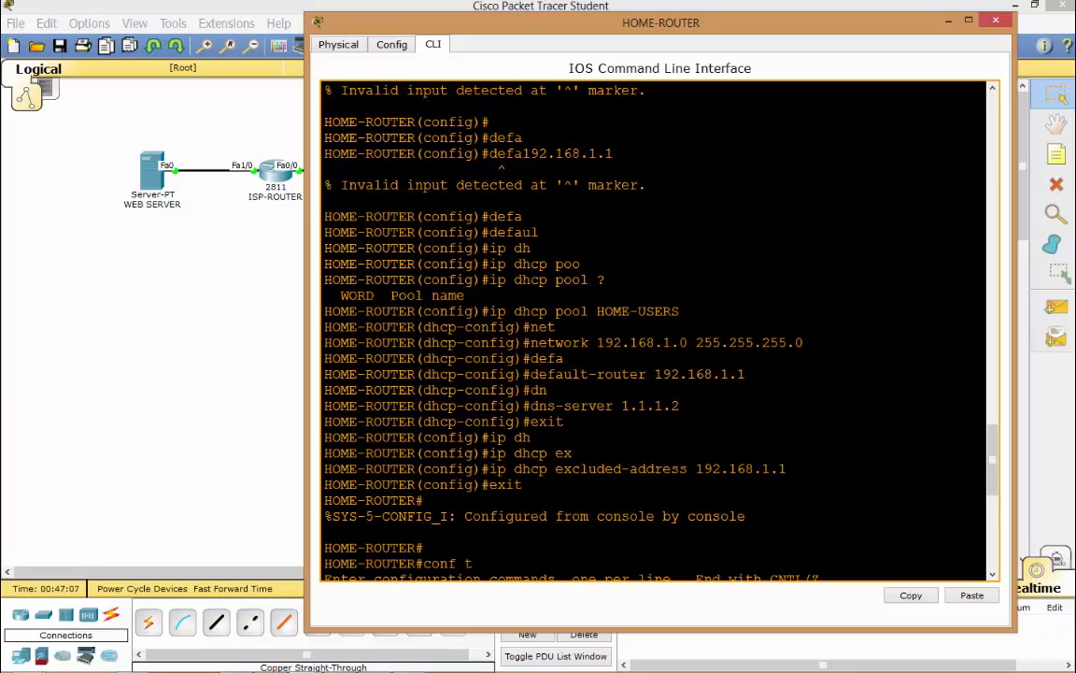
scroll(324, 413, down, 10)
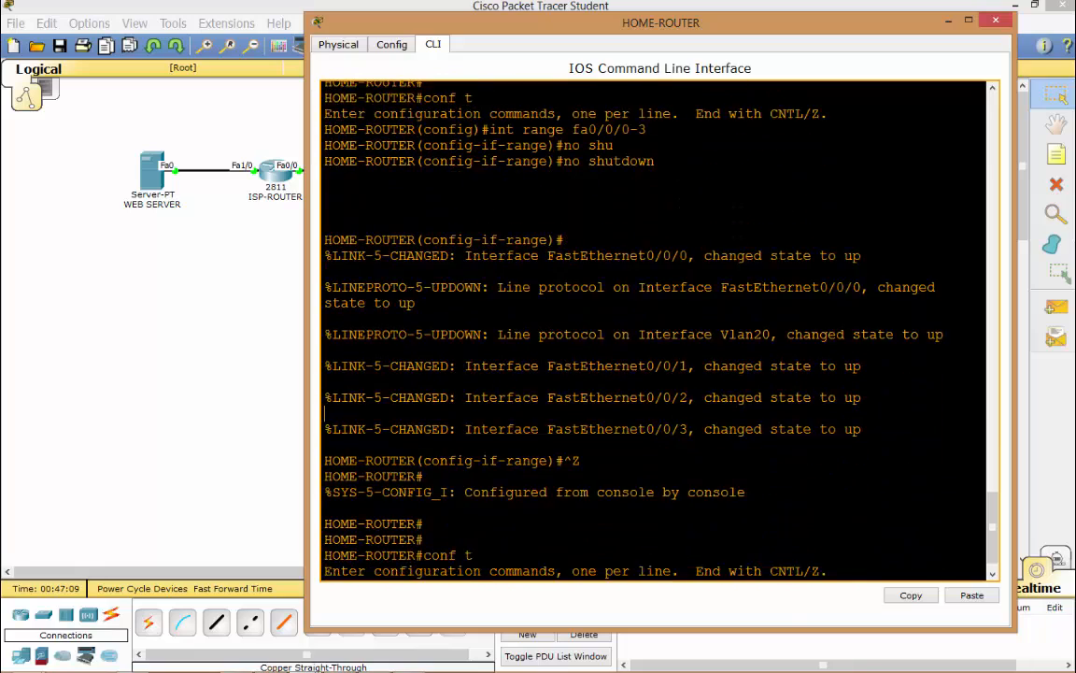
scroll(325, 413, down, 1)
scroll(660, 330, up, 4)
scroll(660, 330, down, 3)
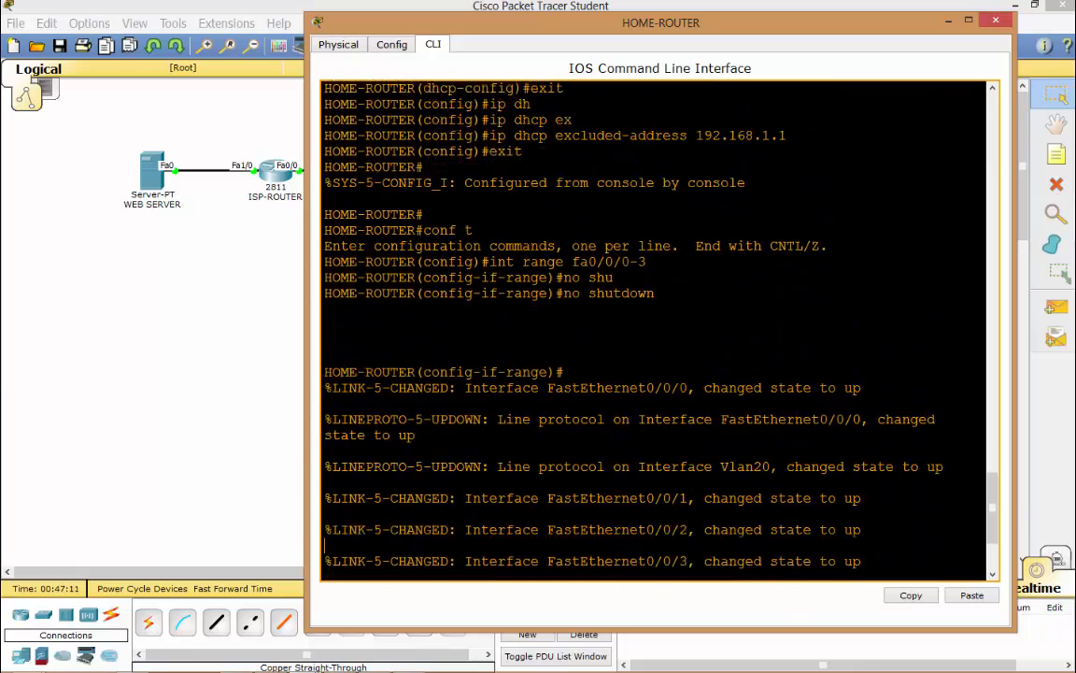
Try to show the running configuration from global configuration mode
key(Return)
key(Return)
key(Return)
text(show run)
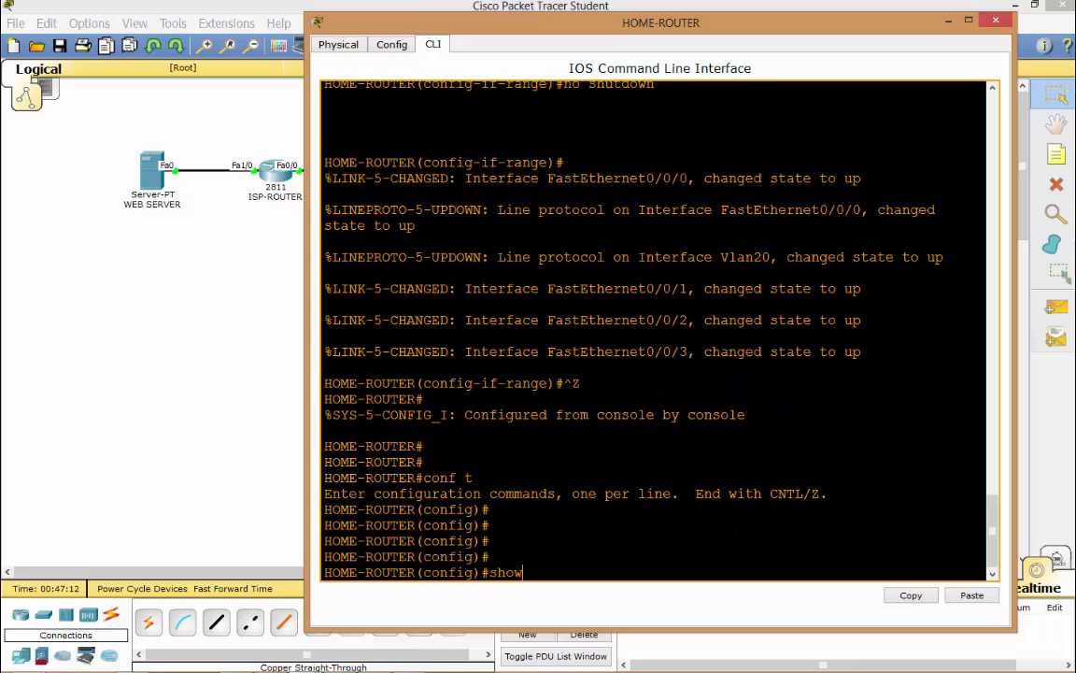
key(Return)
key(Return)
key(Return)
key(Return)
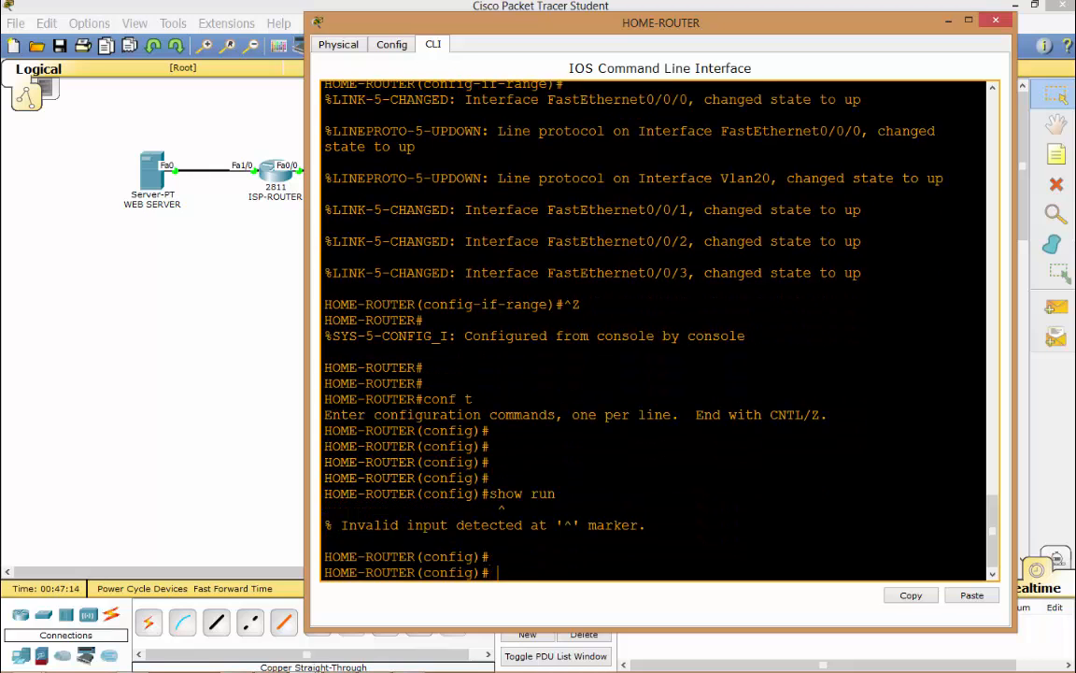
key(Return)
Exit to privileged mode and display HOME-ROUTER's running configuration with show run
key(ctrl+z)
key(ctrl+z)
key(Return)
key(Return)
key(Return)
key(Return)
key(Return)
key(Return)
key(Return)
key(Return)
key(Return)
key(Return)
key(Return)
key(Return)
key(Return)
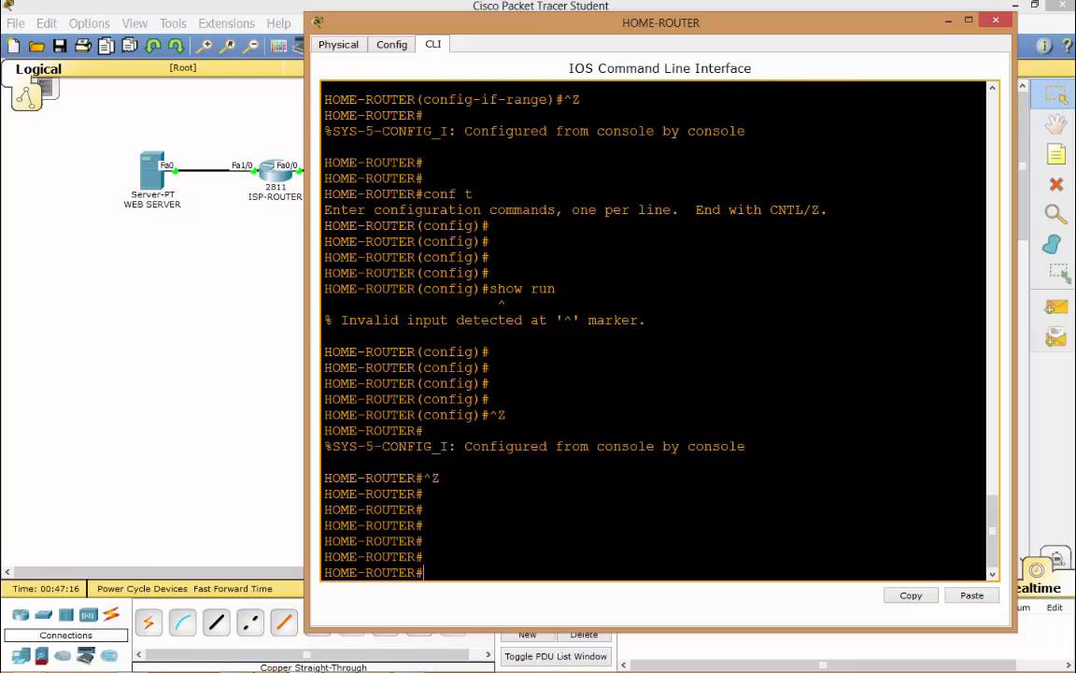
text(show run)
key(Return)
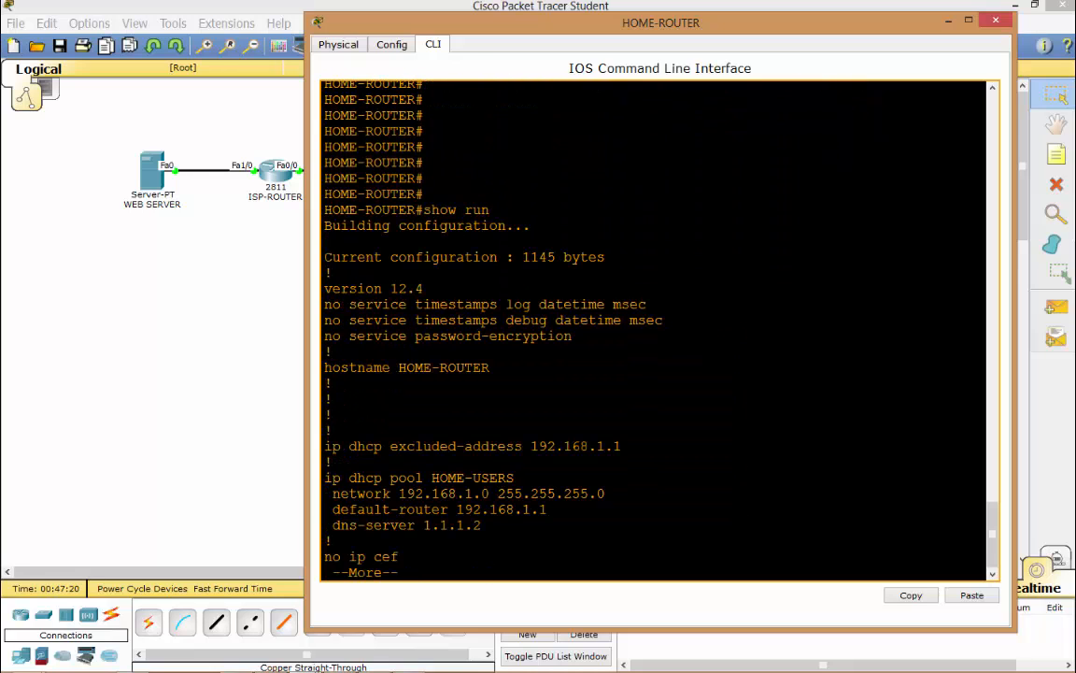
Examine the HOME-USERS pool's name, network and default router in the running configuration
drag(513, 478, 248, 481)
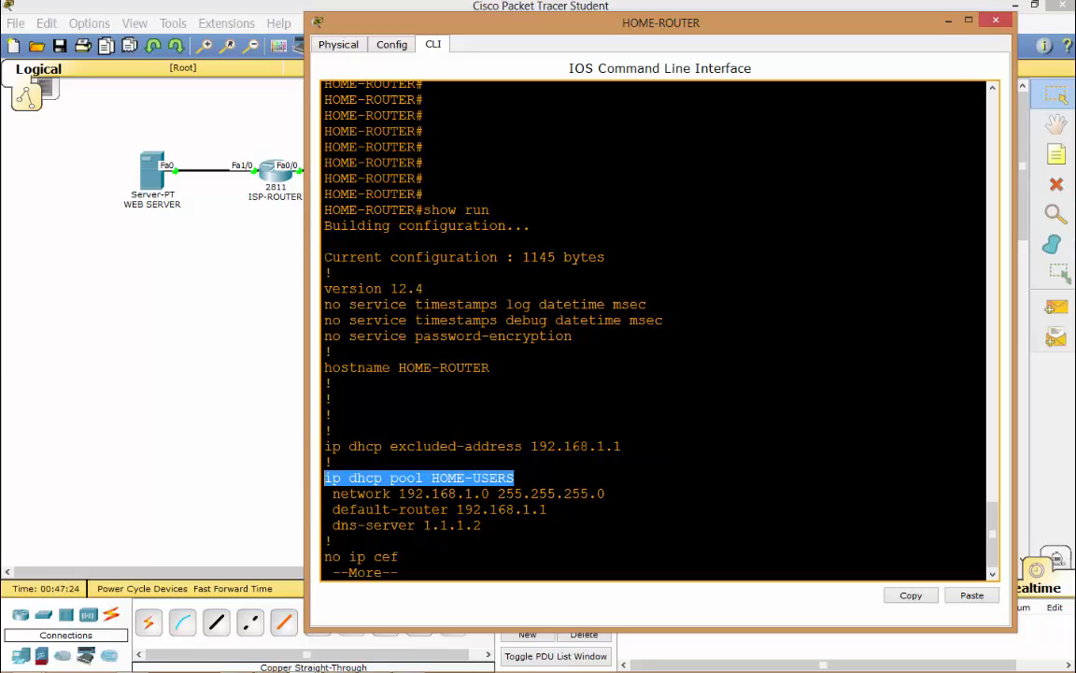
drag(515, 478, 382, 479)
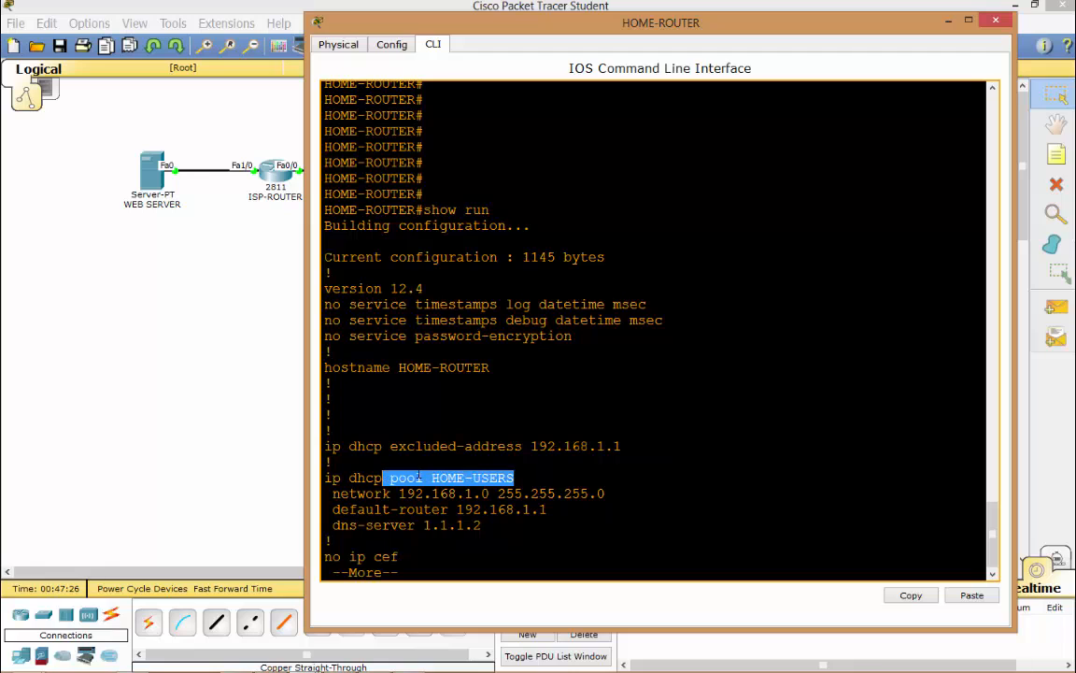
click(515, 478)
drag(606, 494, 333, 493)
click(482, 509)
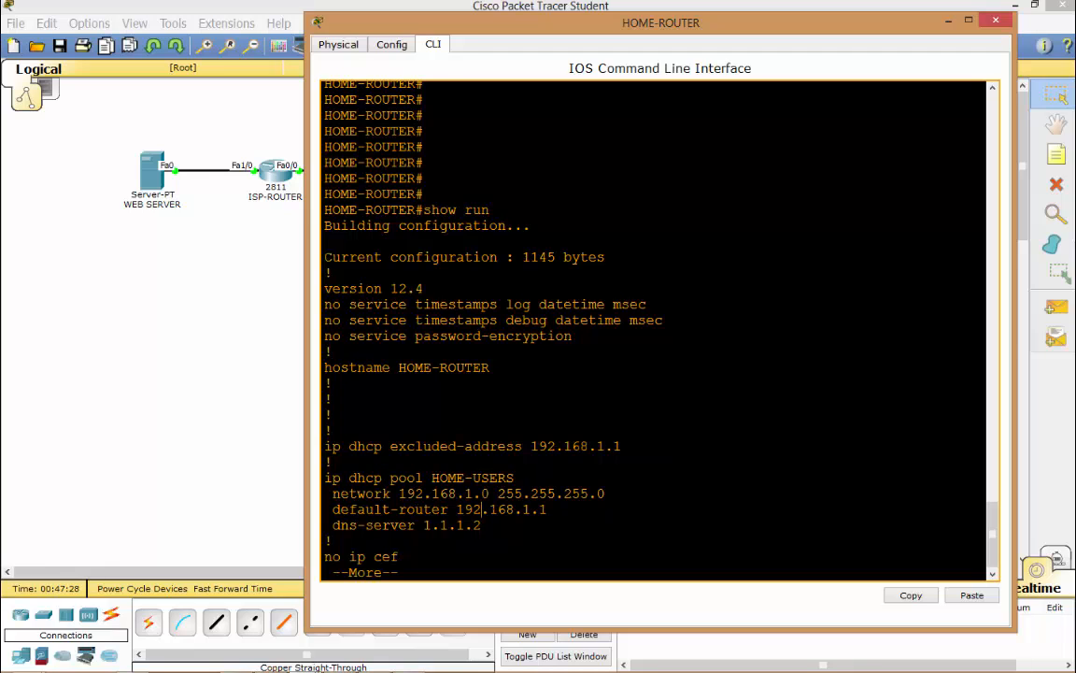
drag(548, 509, 333, 509)
click(332, 509)
Examine the interface sections of the running configuration, marking the Vlan20 entry, and switch to the Notepad notes
key(space)
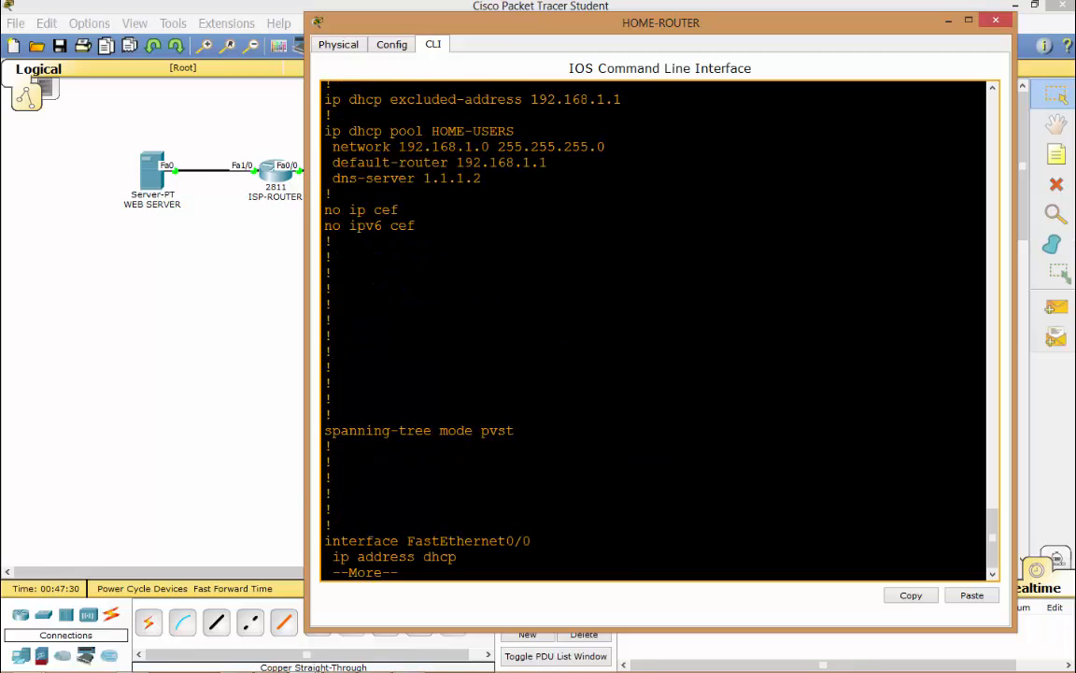
key(space)
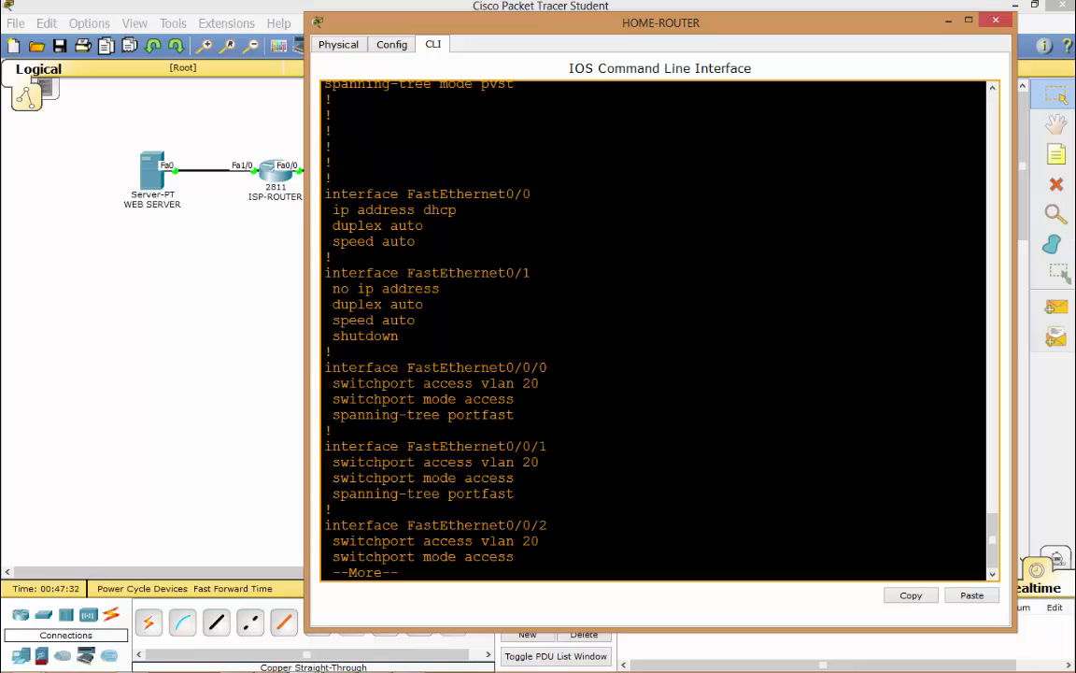
key(space)
key(space)
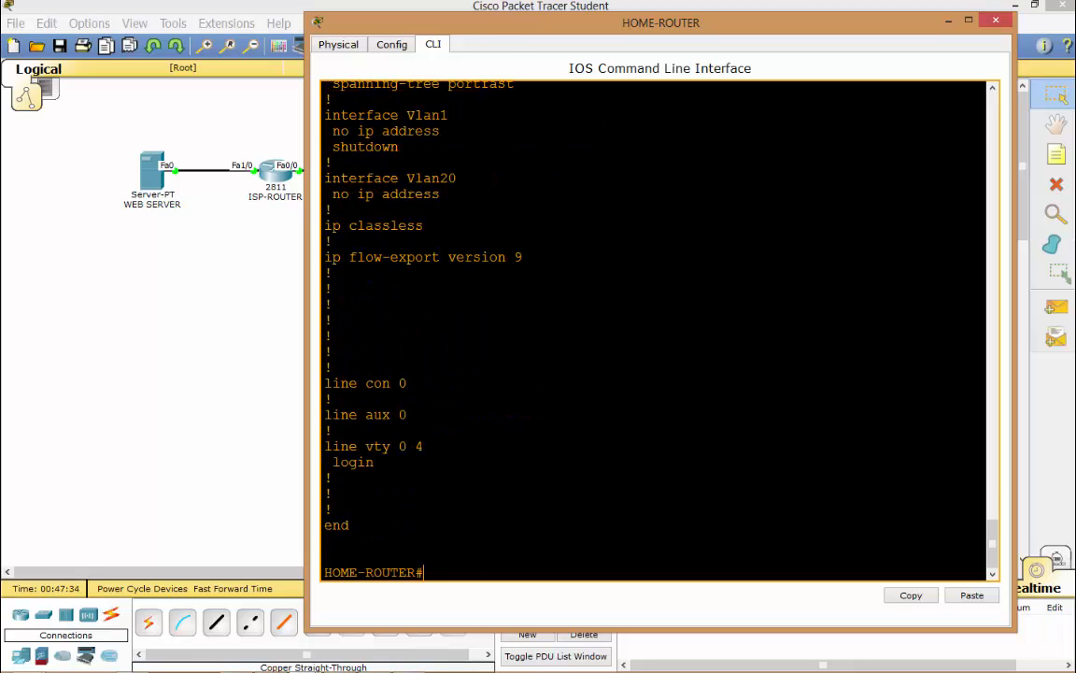
scroll(654, 327, up, 4)
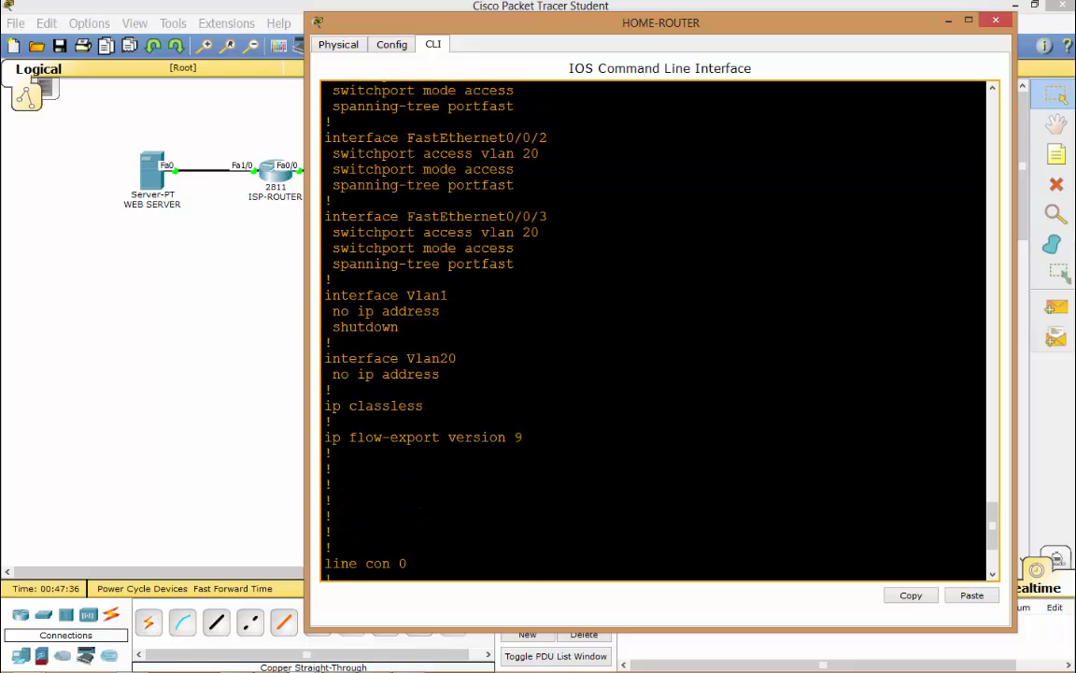
drag(325, 358, 439, 375)
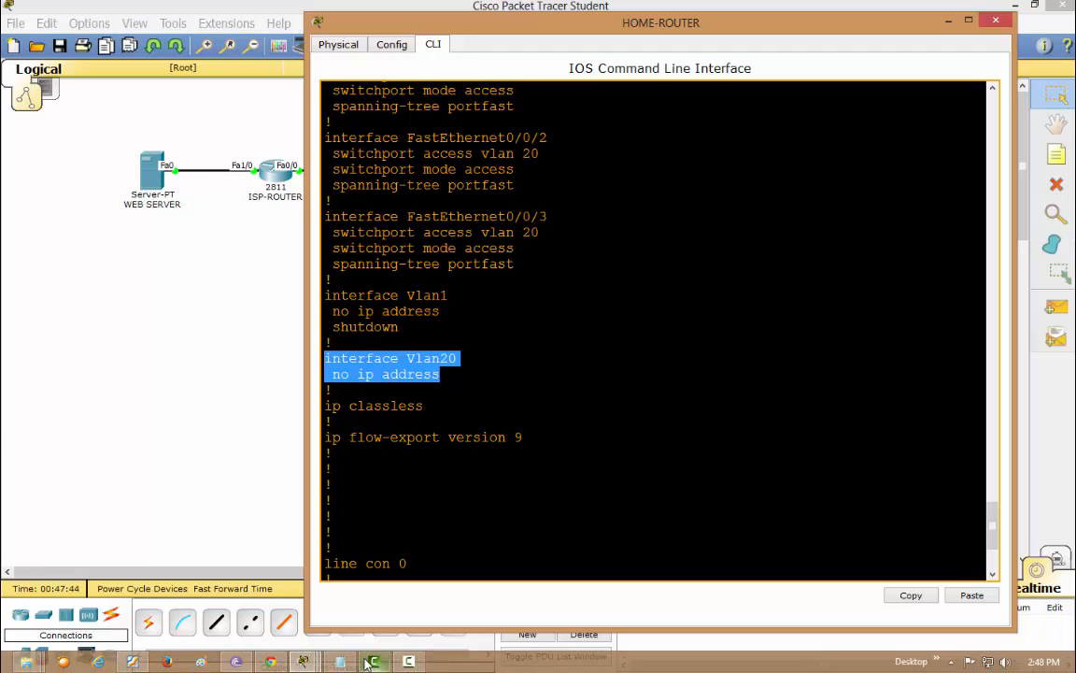
click(340, 661)
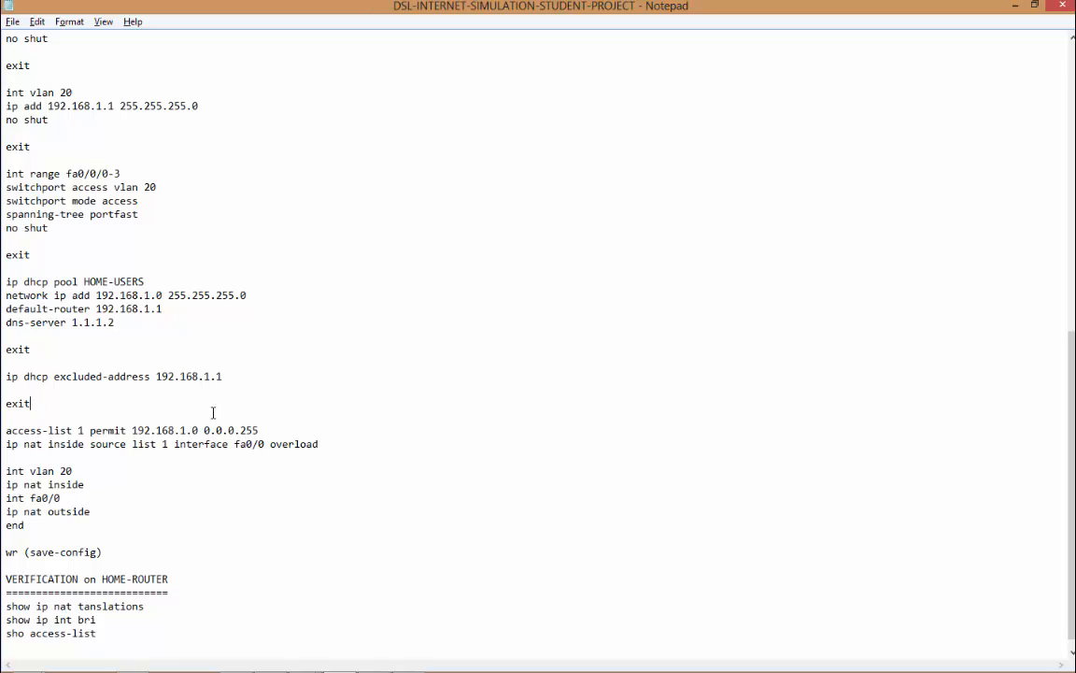
Review the int vlan 20 address block in the Notepad notes and switch back to HOME-ROUTER's command line
click(32, 404)
scroll(110, 373, up, 2)
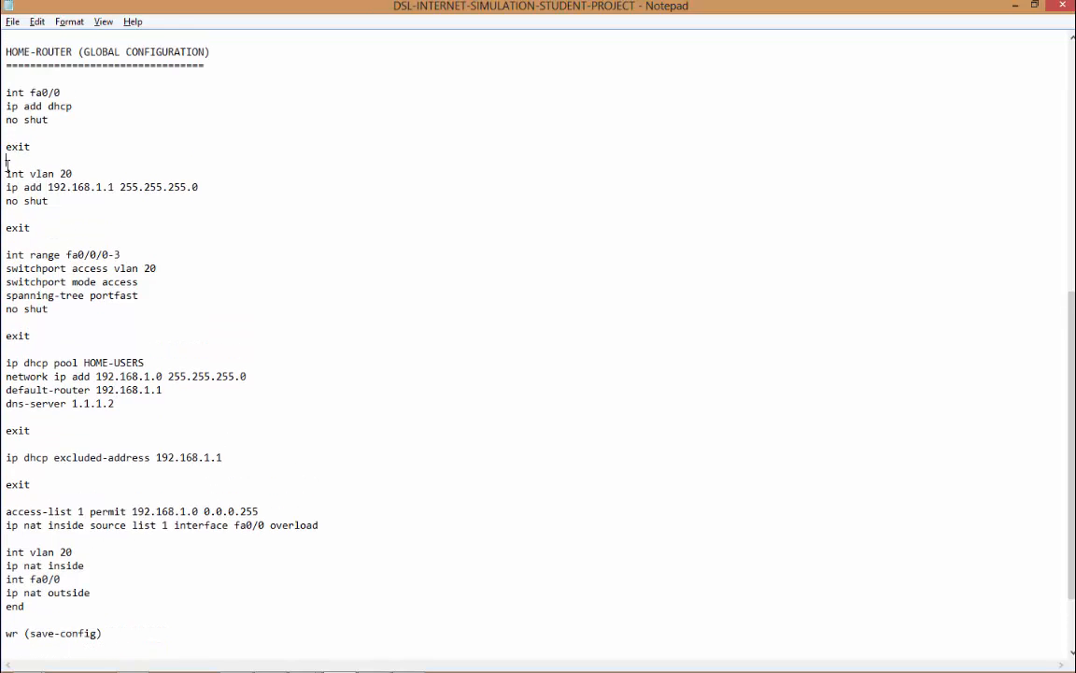
drag(6, 168, 46, 233)
click(200, 277)
key(alt+Tab)
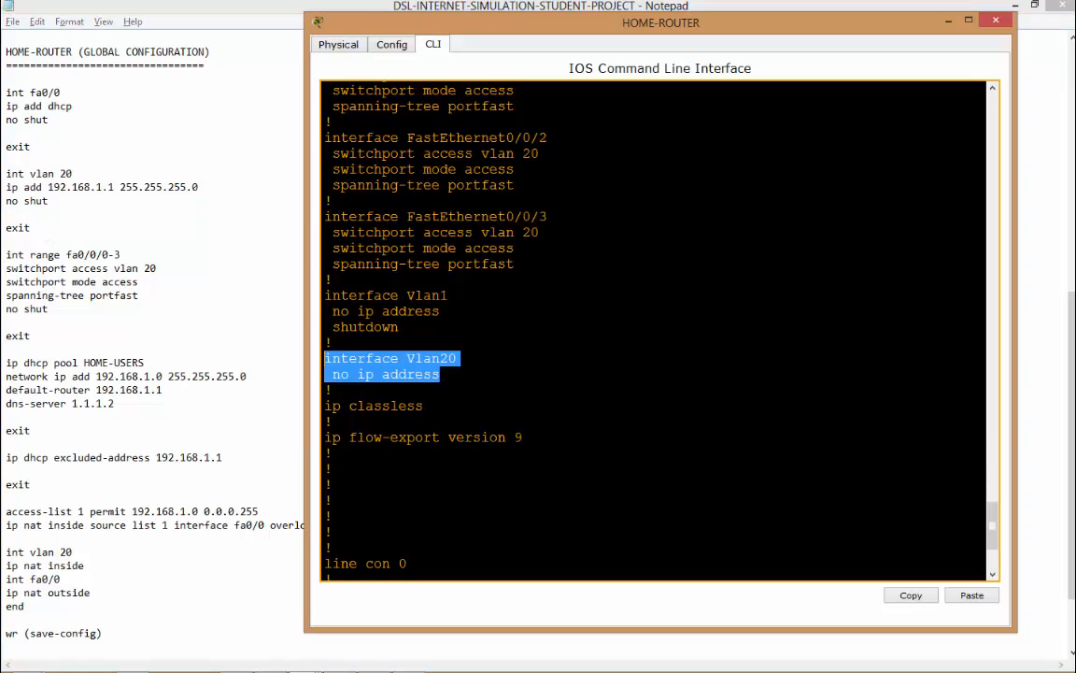
Enter global configuration mode, open interface VLAN 20 and remove its IP address with no ip add
key(Return)
key(Return)
key(Return)
text(conf t)
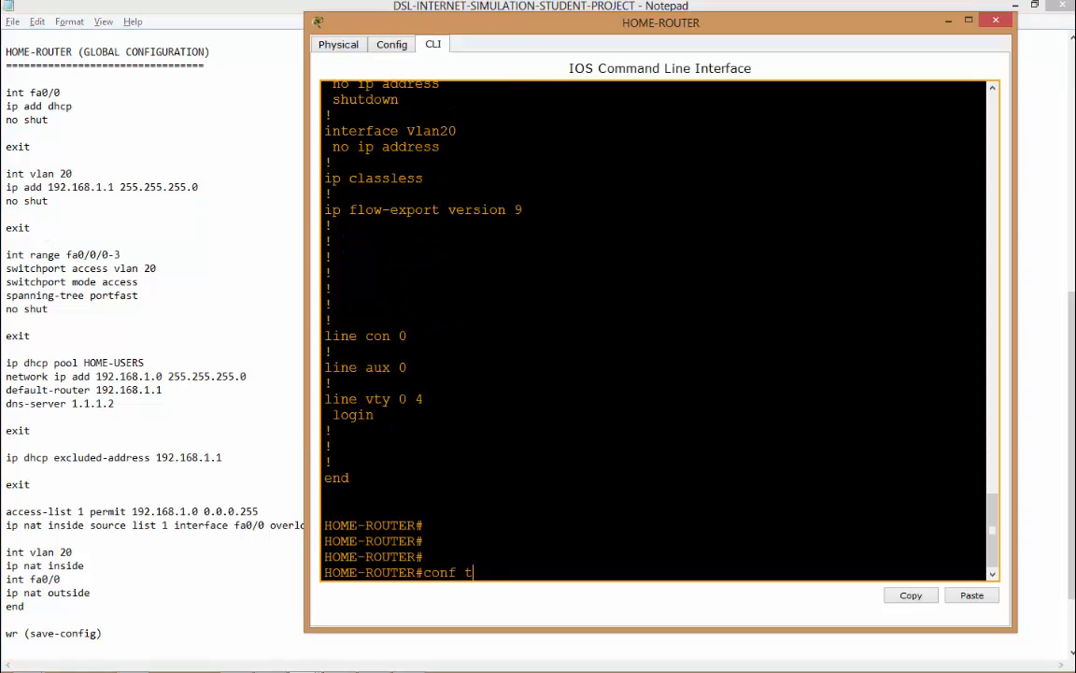
key(Return)
text(int vlan)
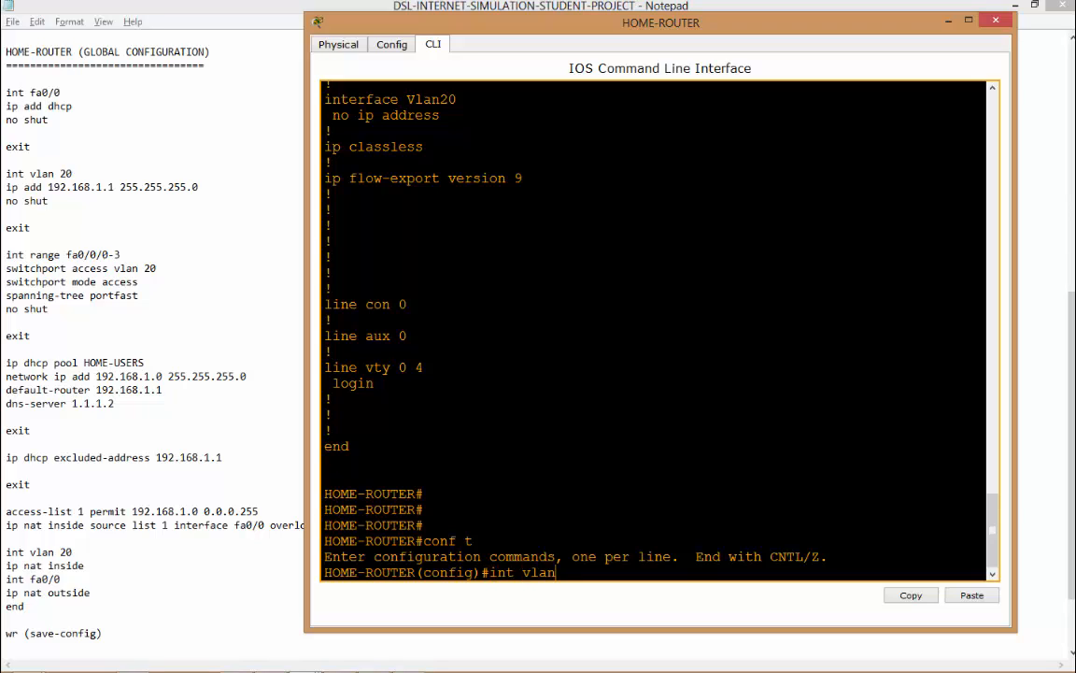
text( 20)
key(Return)
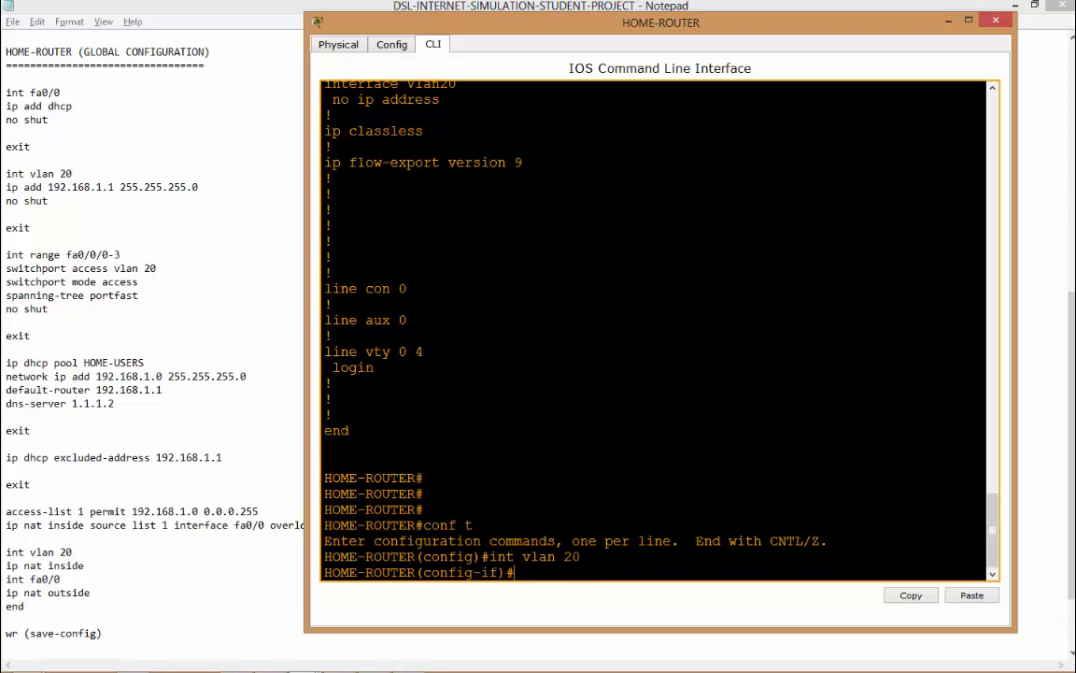
text(no ip add)
key(Return)
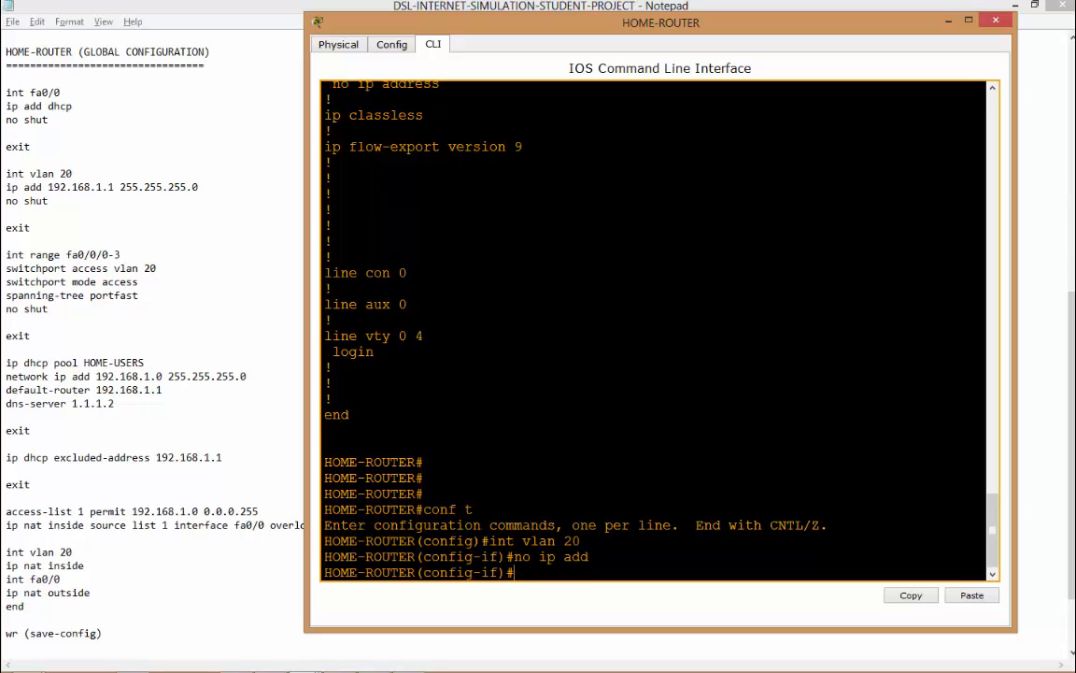
Assign the VLAN 20 interface the IP address 192.168.1.1 with subnet mask 255.255.255.0
text(ip add)
key(Tab)
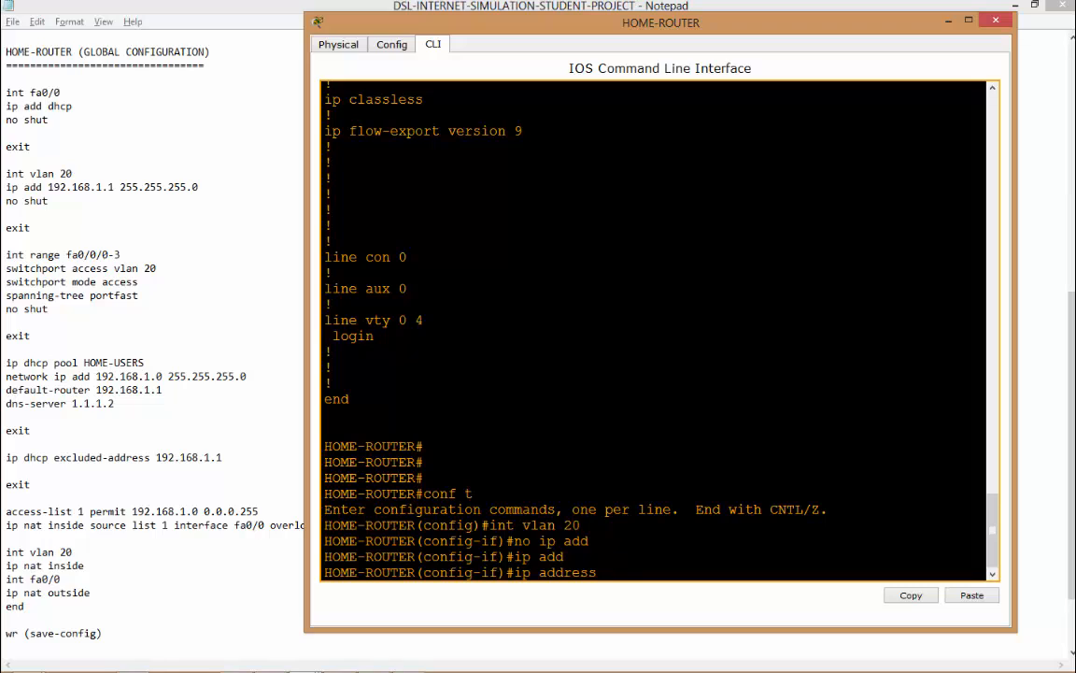
text(192.168.1.1.1 255.255.255.)
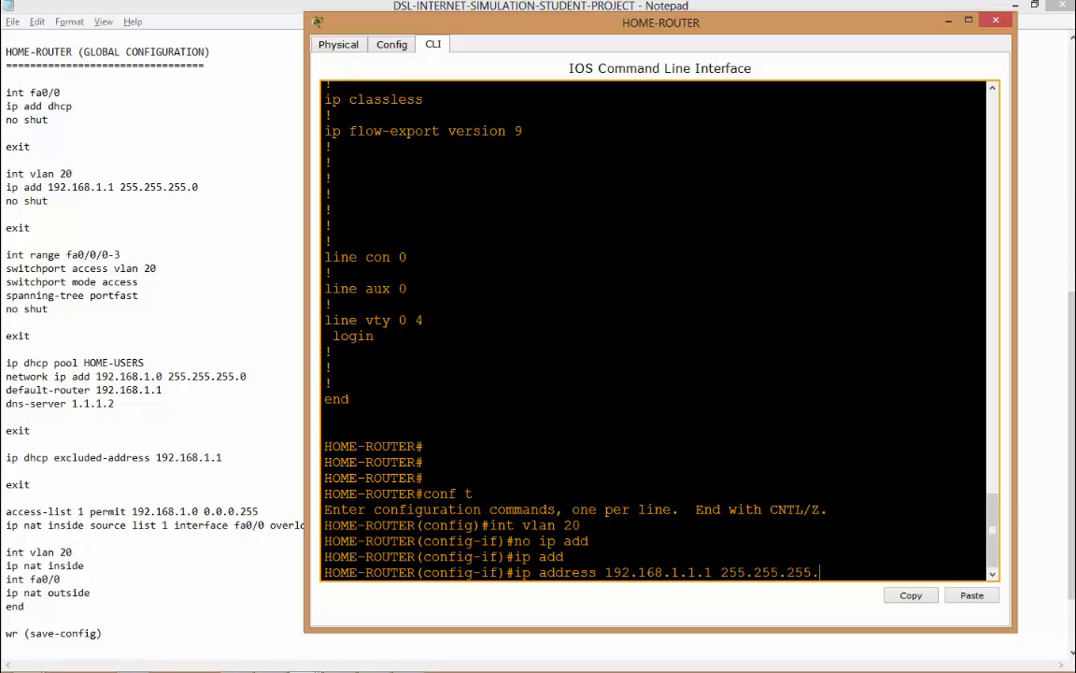
text(0)
key(Return)
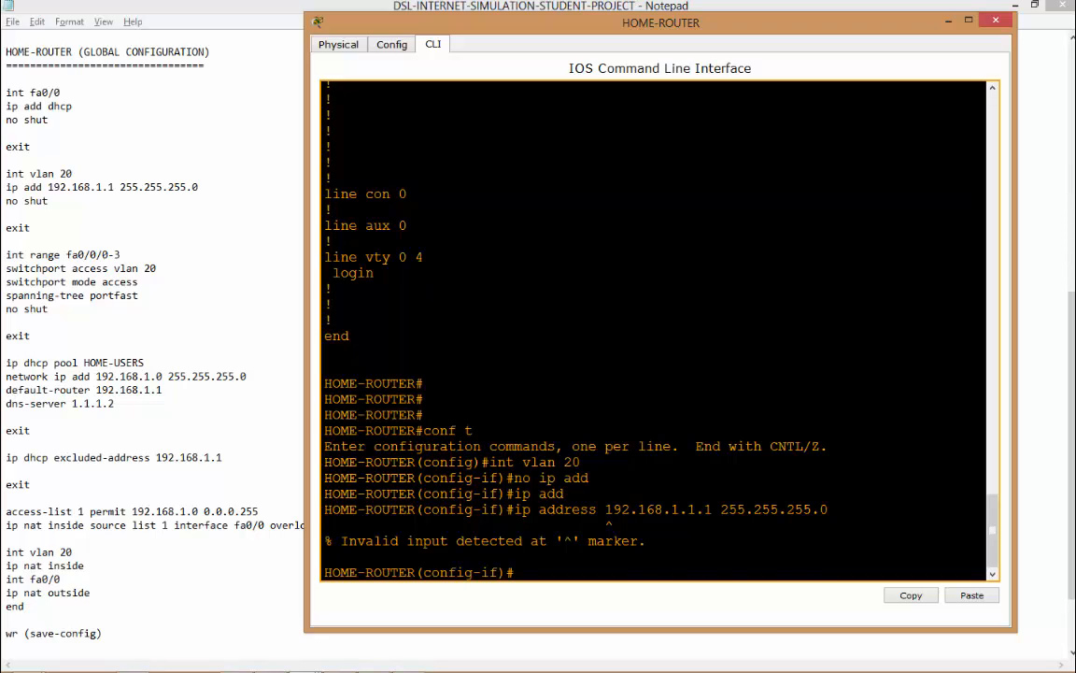
key(Up)
key(Left)
key(Left)
key(Left)
key(Left)
key(Left)
key(Left)
key(Left)
key(Left)
key(Left)
key(Left)
key(Left)
key(Left)
key(Left)
key(Left)
key(Left)
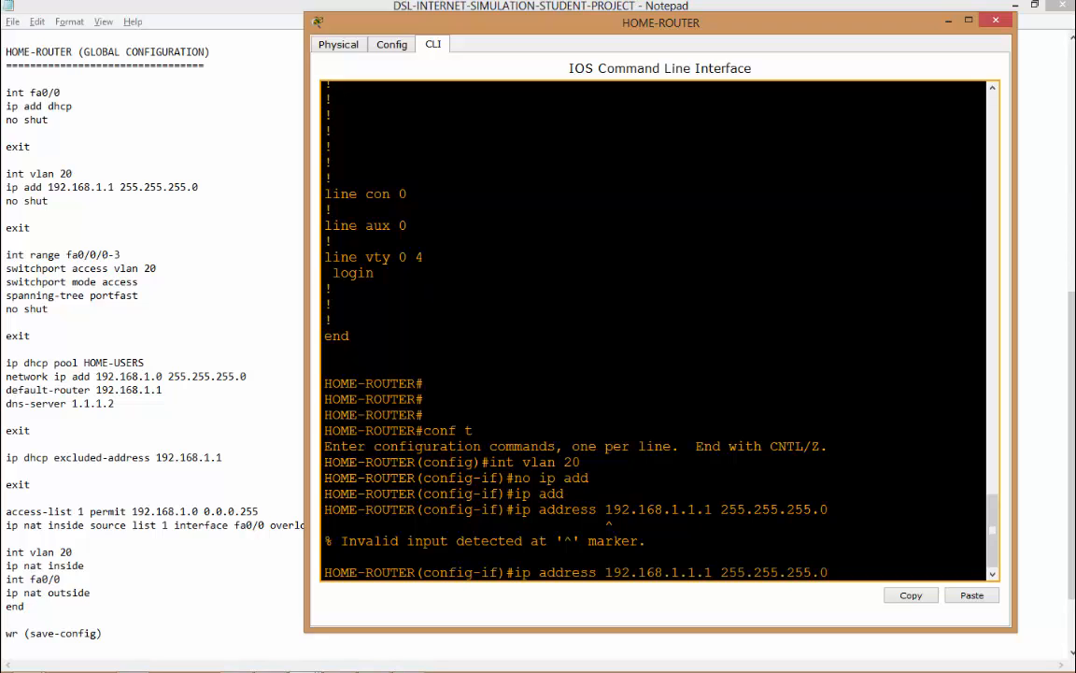
key(BackSpace)
key(BackSpace)
key(Return)
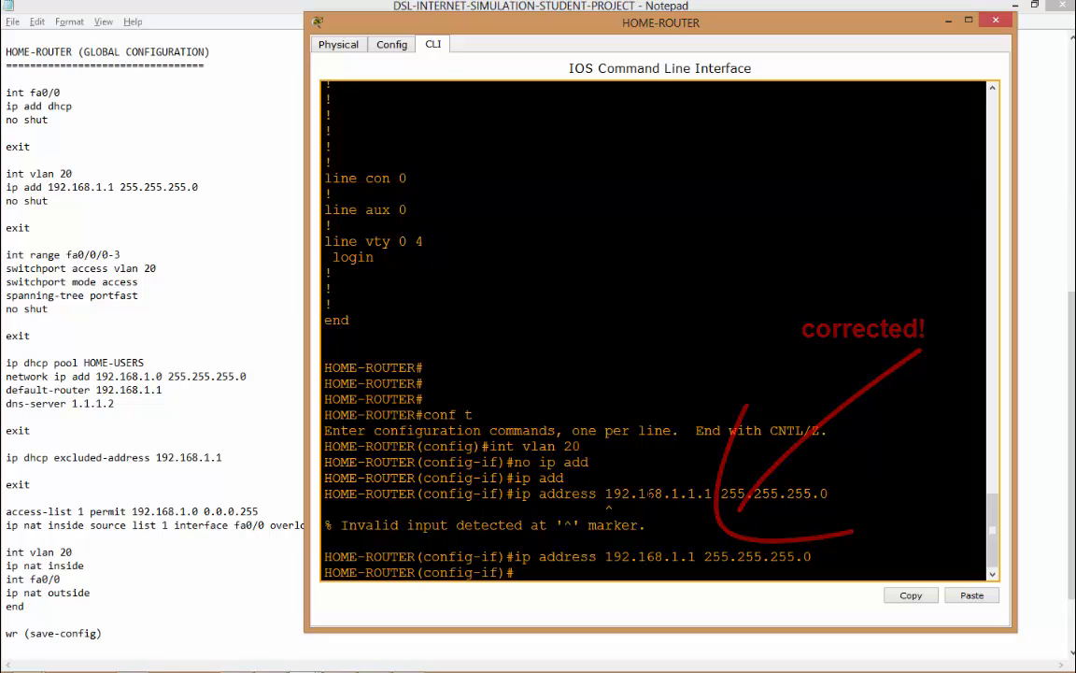
Enable the VLAN 20 interface with no shutdown and exit to global configuration mode
text(no shu)
key(Tab)
key(Return)
key(Return)
key(Return)
key(Return)
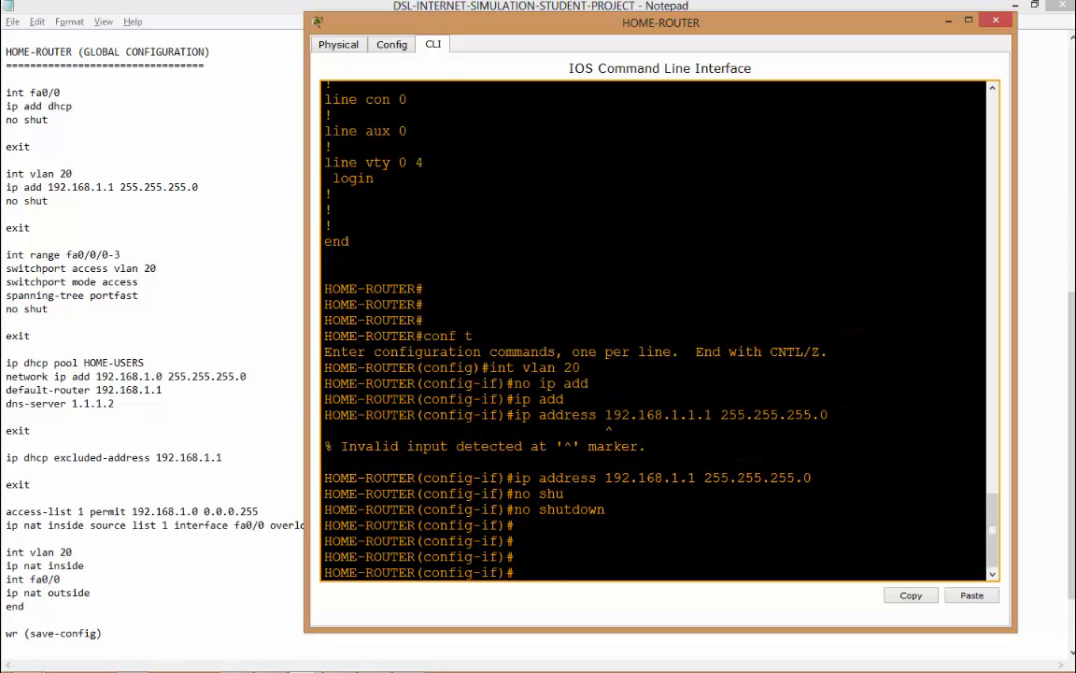
text(exit)
key(Return)
key(Return)
key(Return)
key(Return)
key(Return)
key(Return)
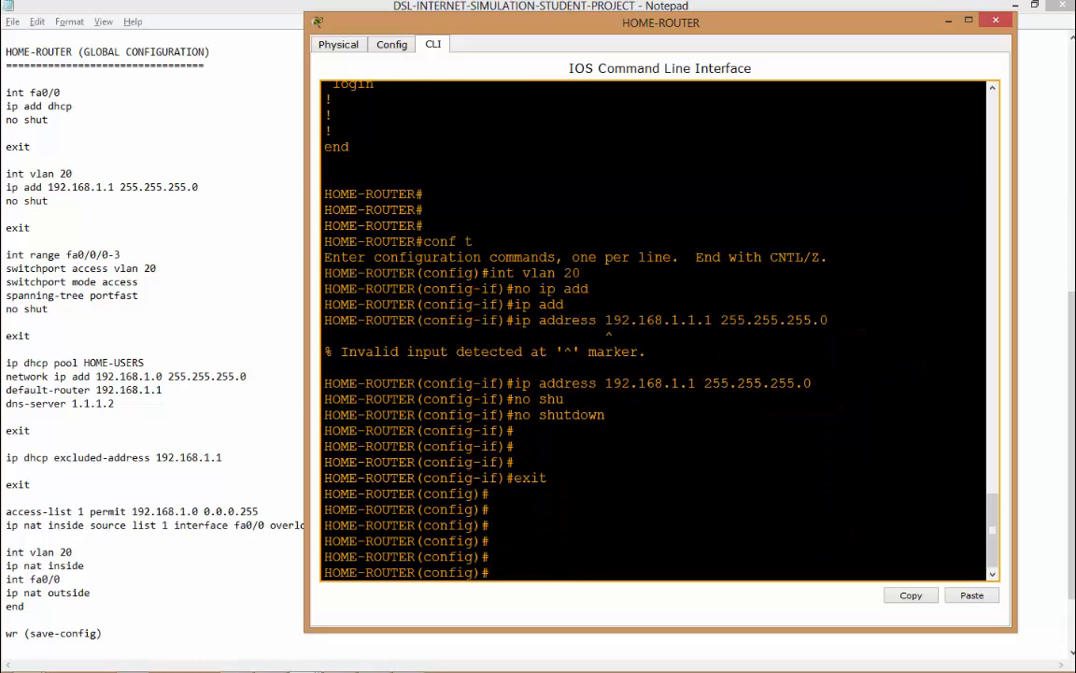
Close HOME-ROUTER, return to the Packet Tracer topology and request HOME-PC's address again by switching its IP configuration to Static and back to DHCP
click(996, 20)
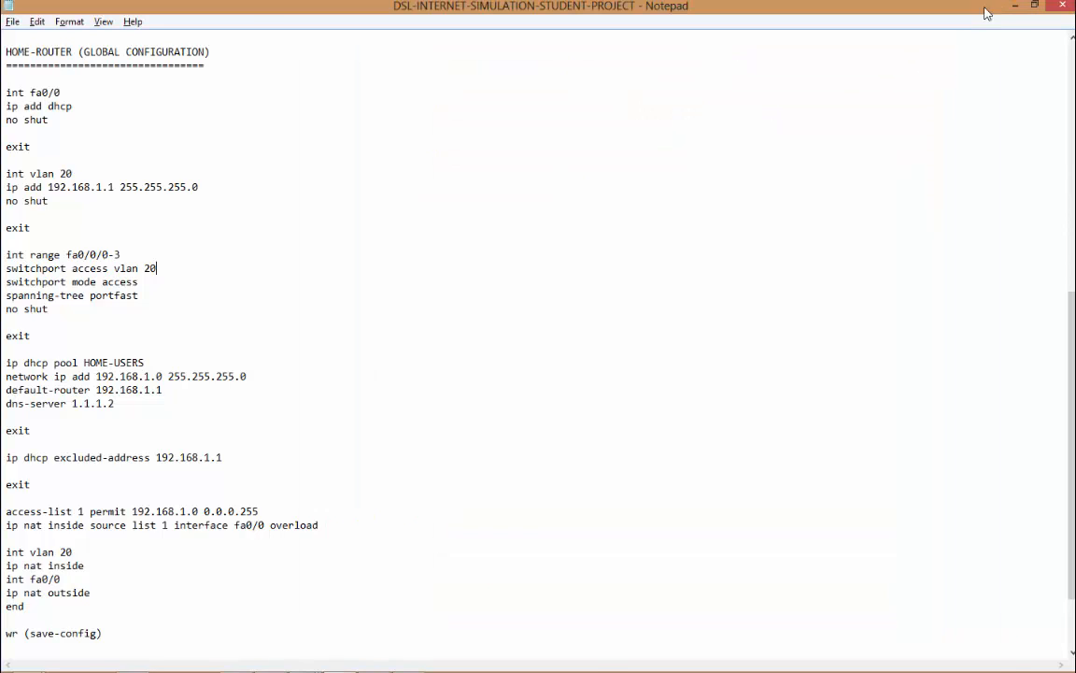
click(1010, 6)
click(789, 170)
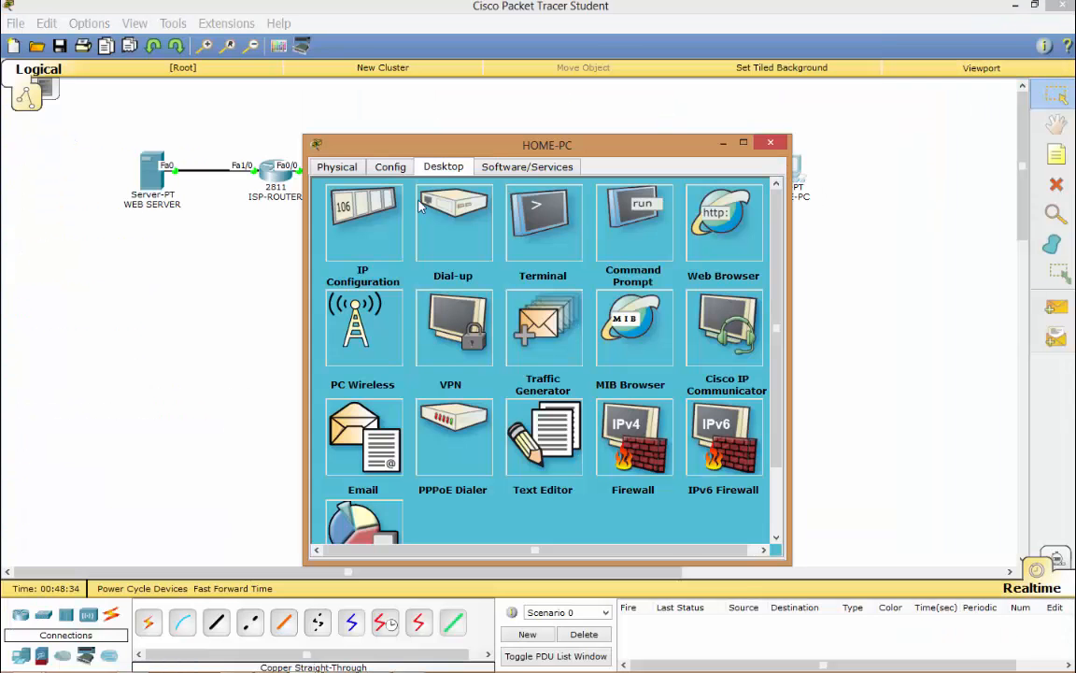
click(439, 227)
click(458, 234)
click(358, 233)
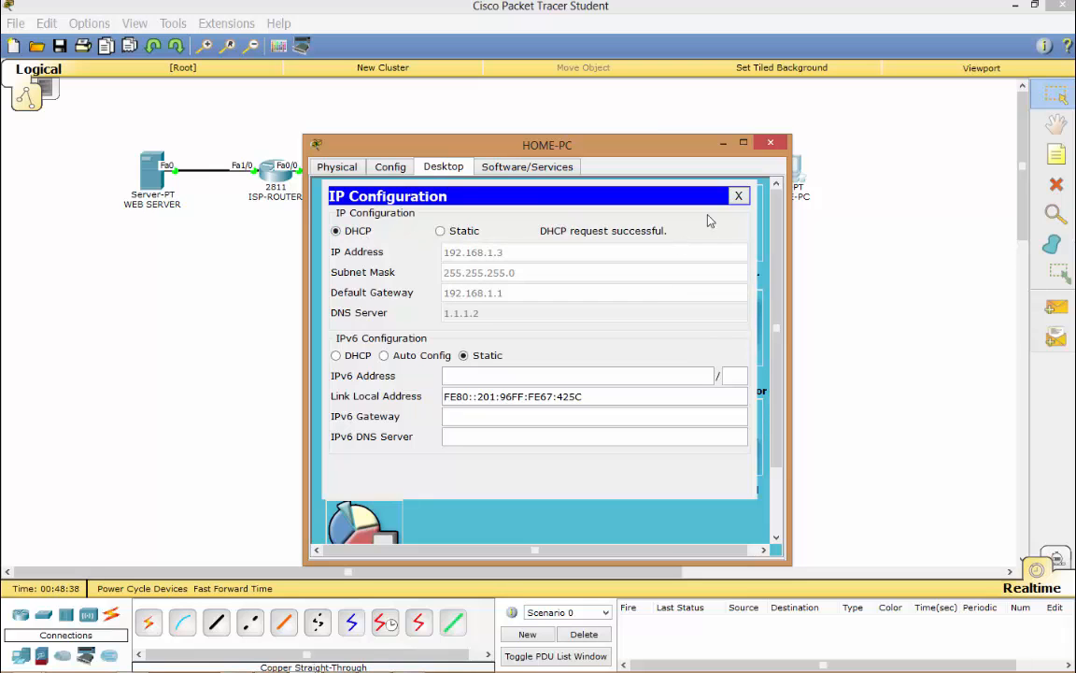
drag(670, 159, 725, 87)
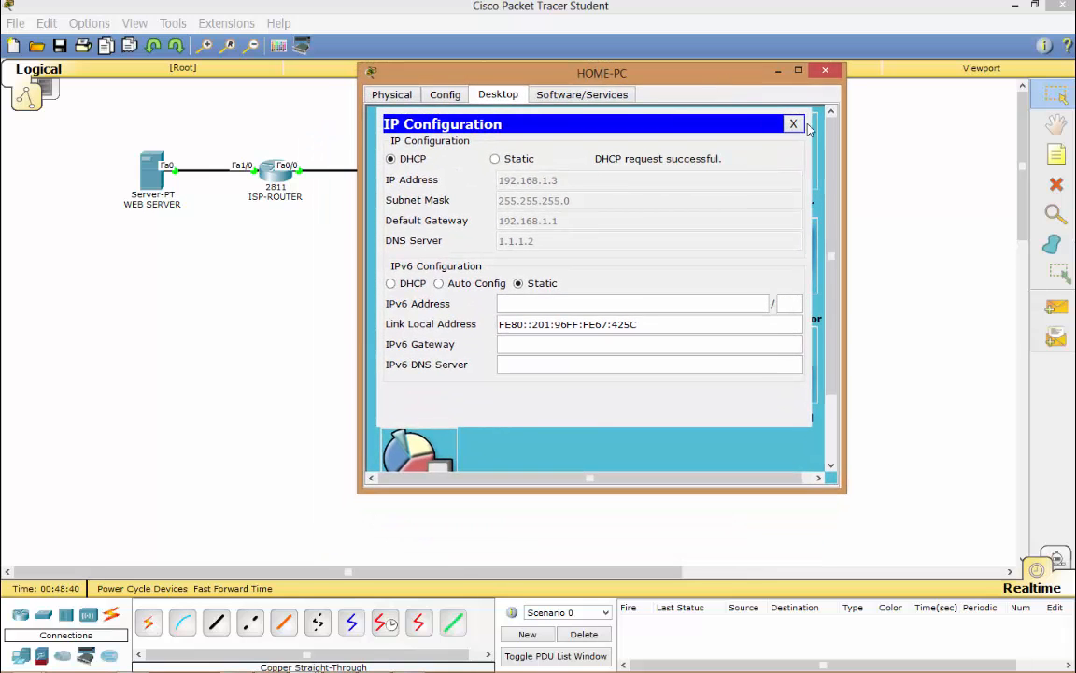
click(794, 125)
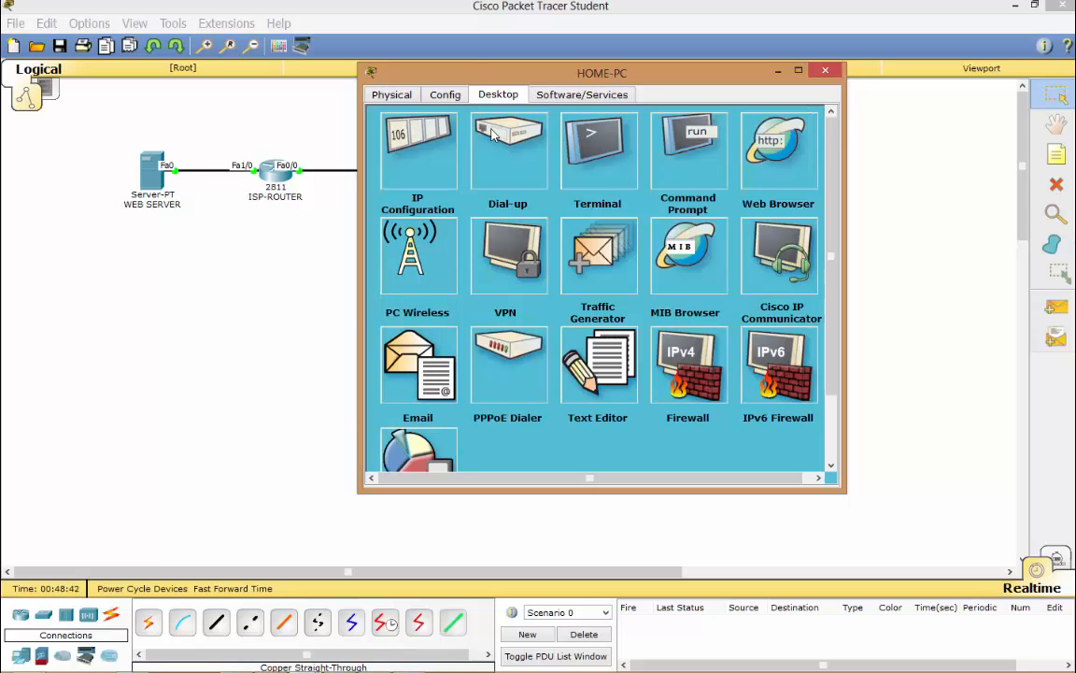
Run ipconfig /all in HOME-PC's Command Prompt and enlarge the window to read the full output
drag(509, 81, 670, 91)
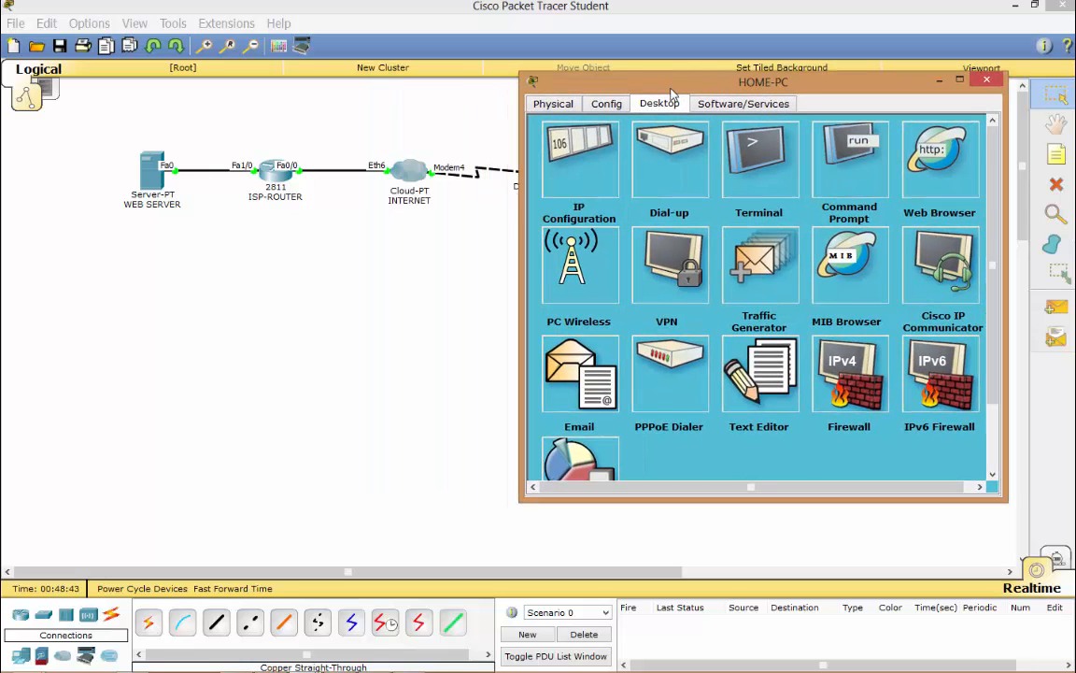
click(842, 182)
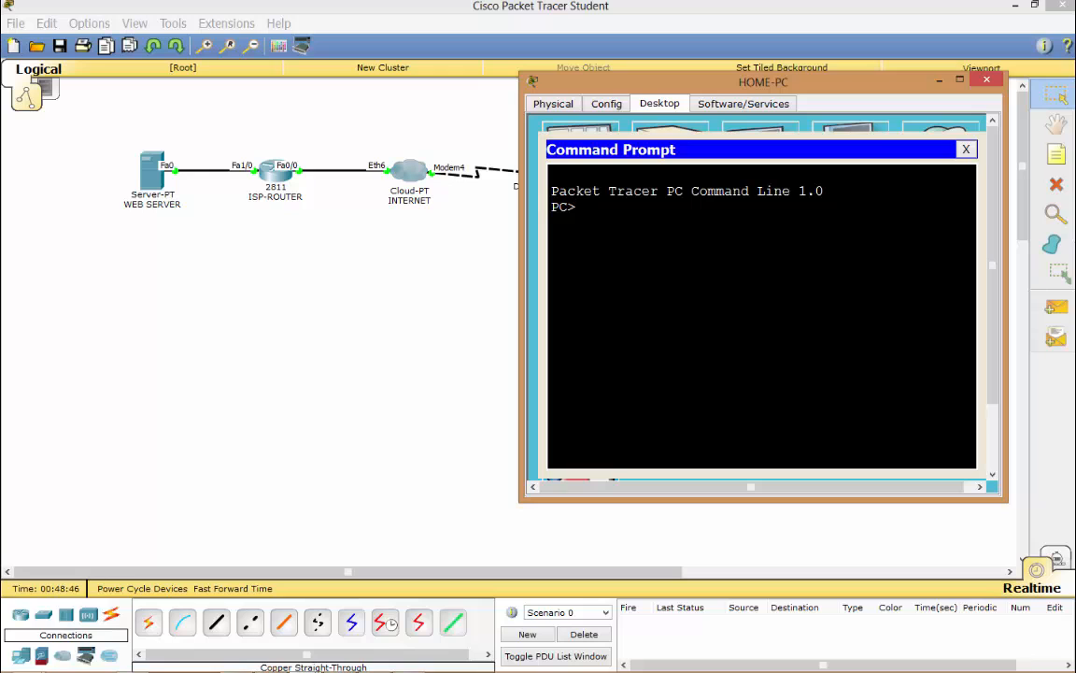
text(ip config /all)
key(Return)
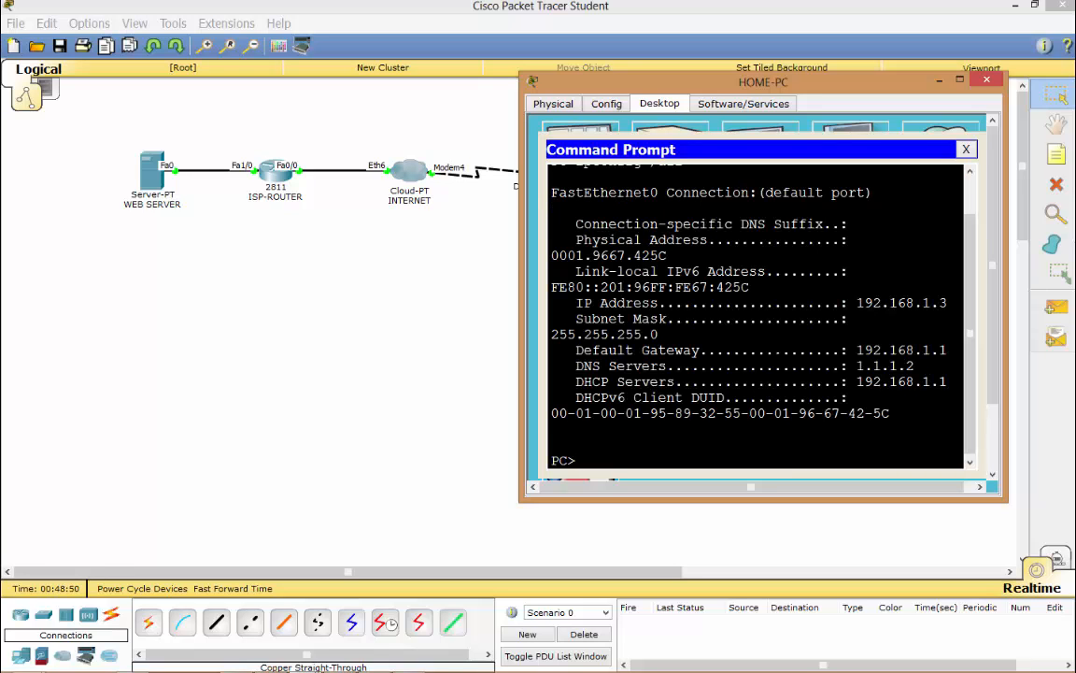
drag(568, 82, 319, 67)
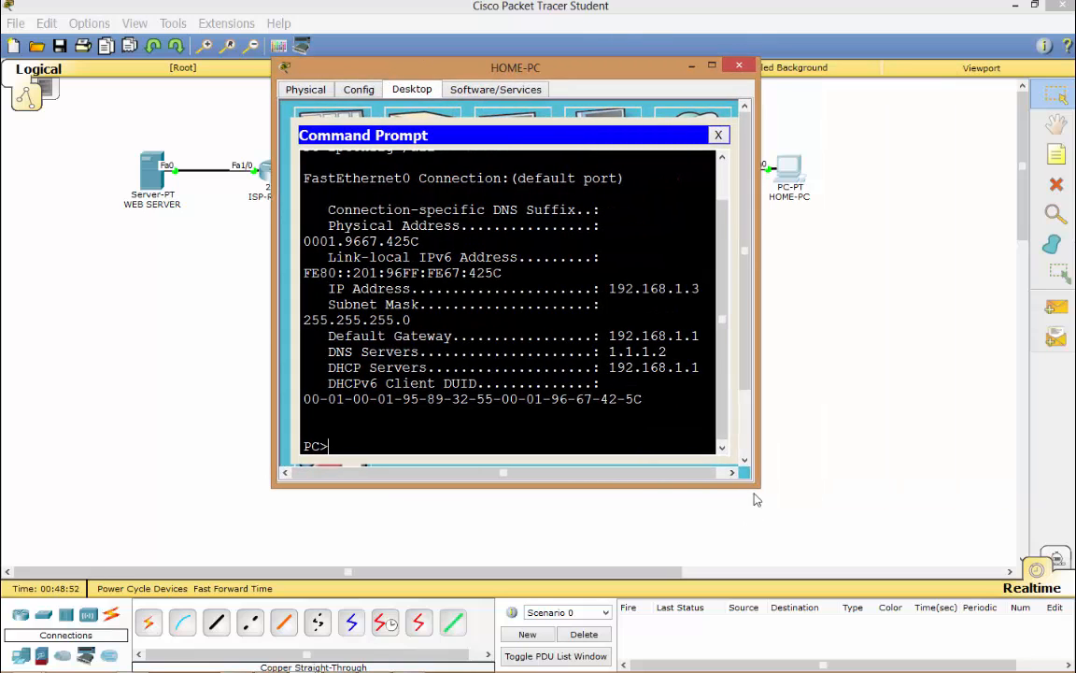
drag(757, 488, 1001, 579)
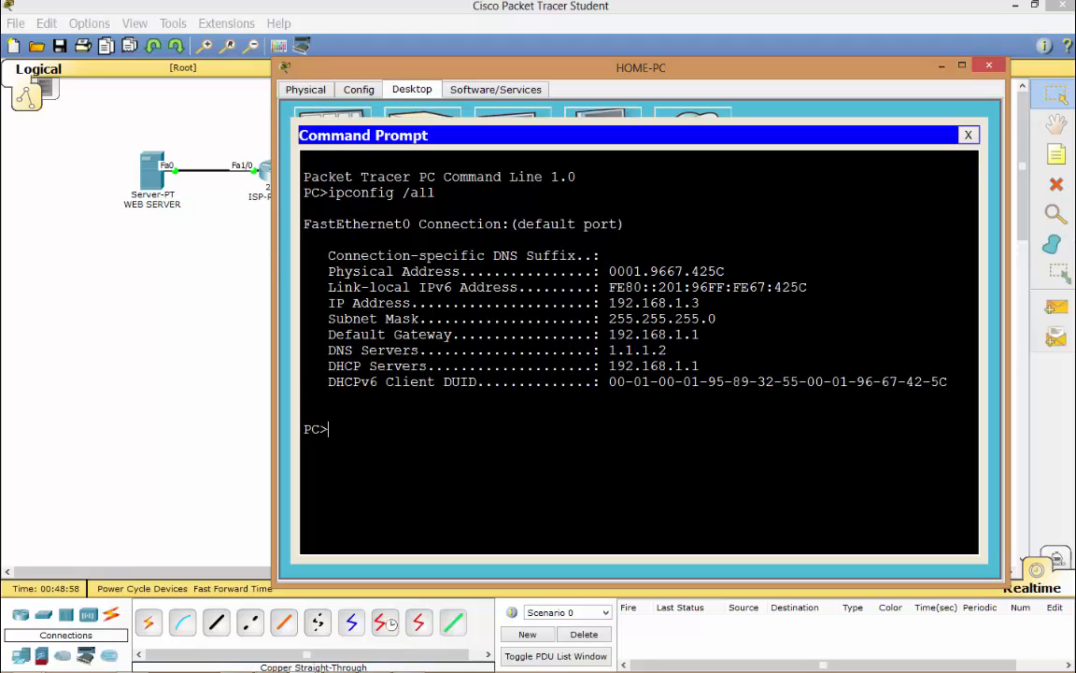
Ping the default gateway 192.168.1.1 from HOME-PC
text(ping 192.1683.)
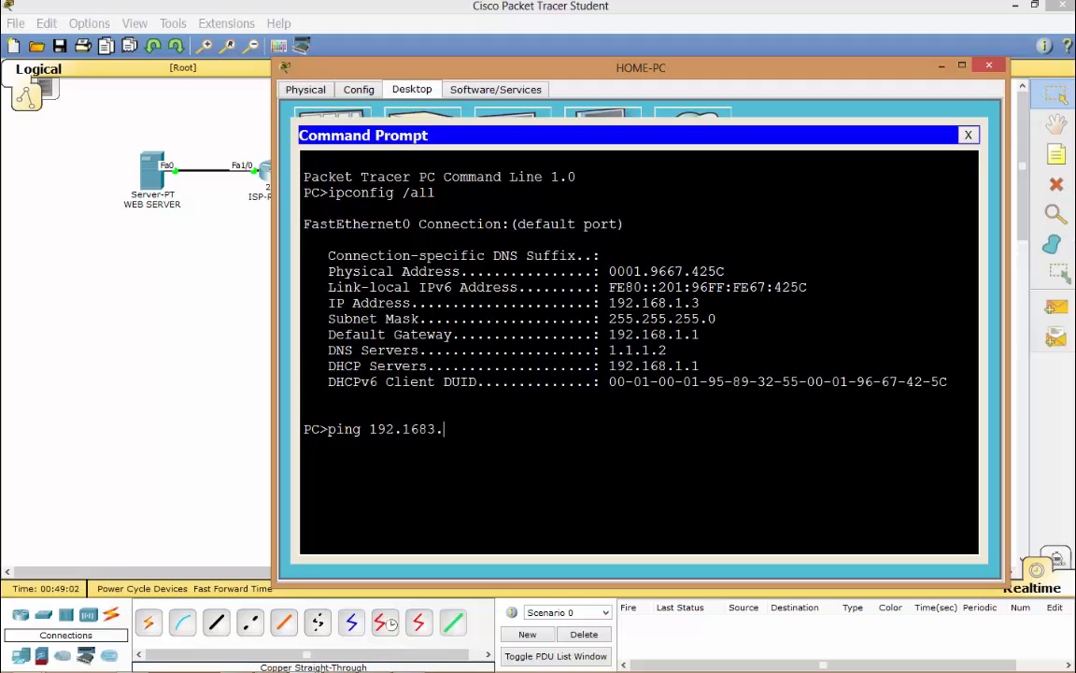
key(BackSpace)
key(BackSpace)
text(.1.1)
key(Return)
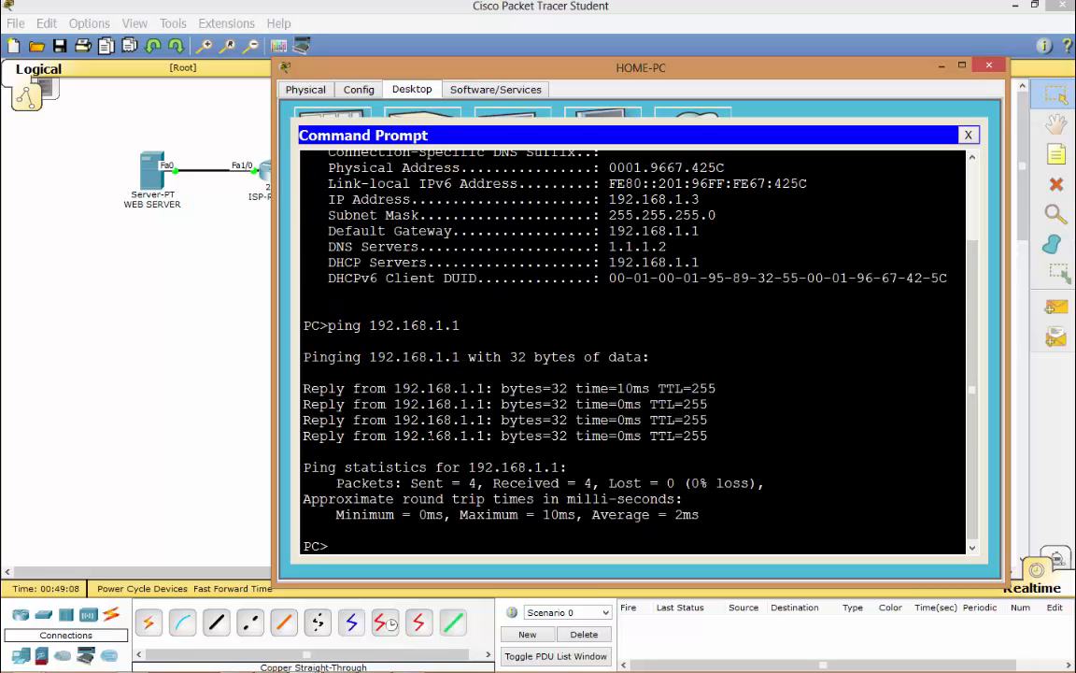
Look up WEB SERVER's IP address and DNS server in its IP Configuration
text(ping)
click(148, 170)
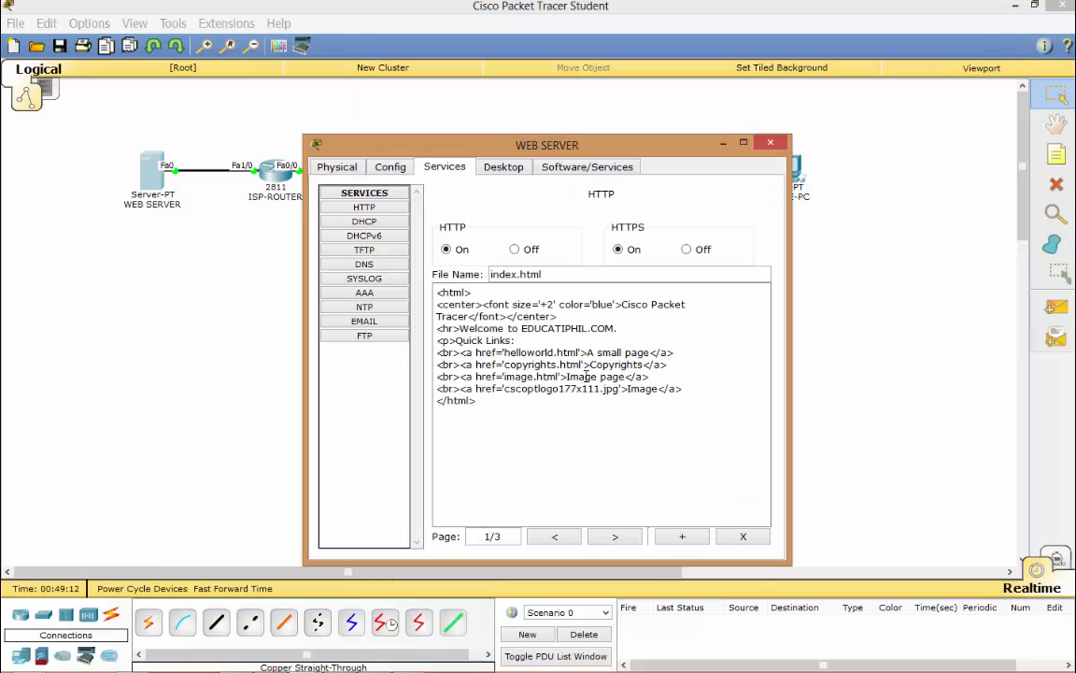
click(503, 166)
click(365, 215)
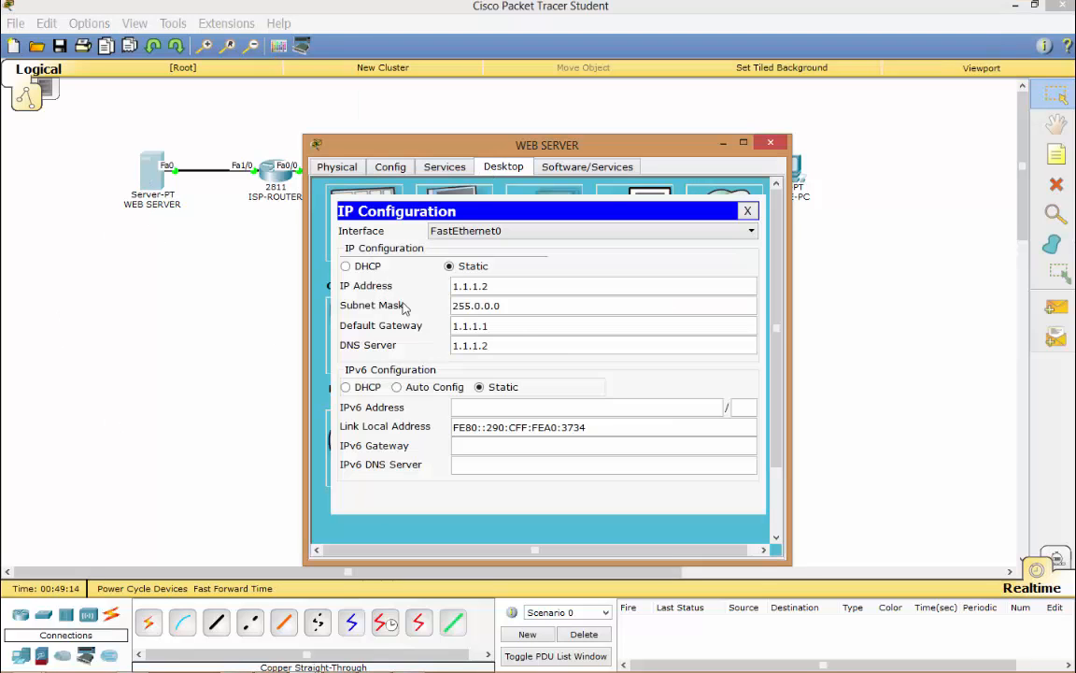
drag(520, 288, 319, 274)
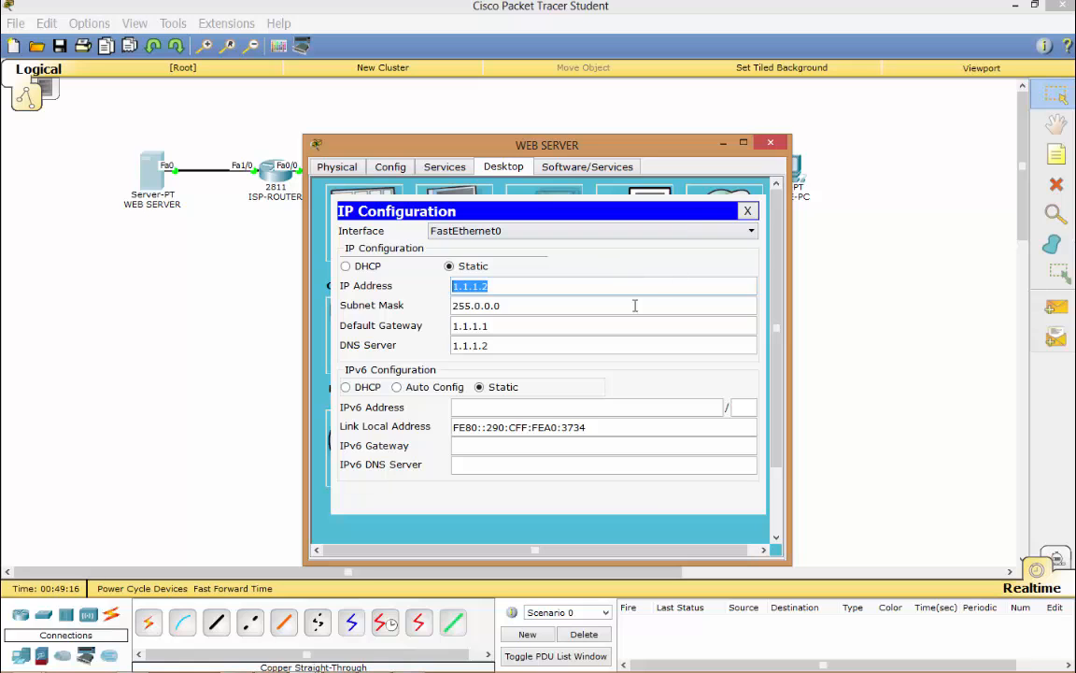
drag(579, 346, 356, 351)
click(747, 210)
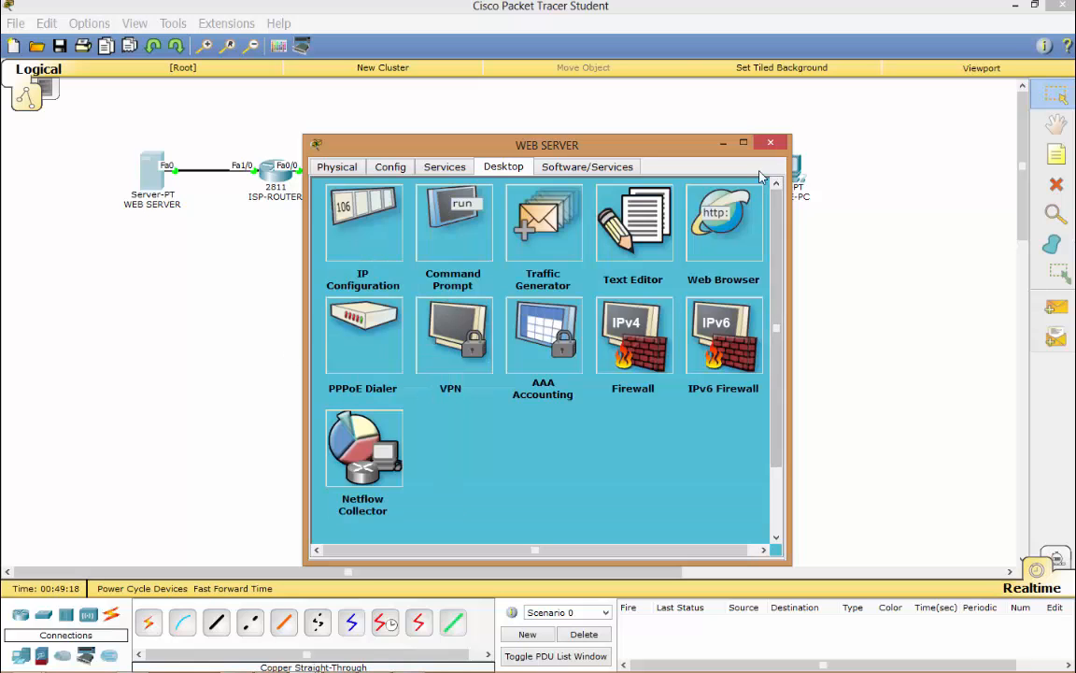
click(770, 142)
Ping WEB SERVER at 1.1.1.2 from HOME-PC's Command Prompt
click(783, 196)
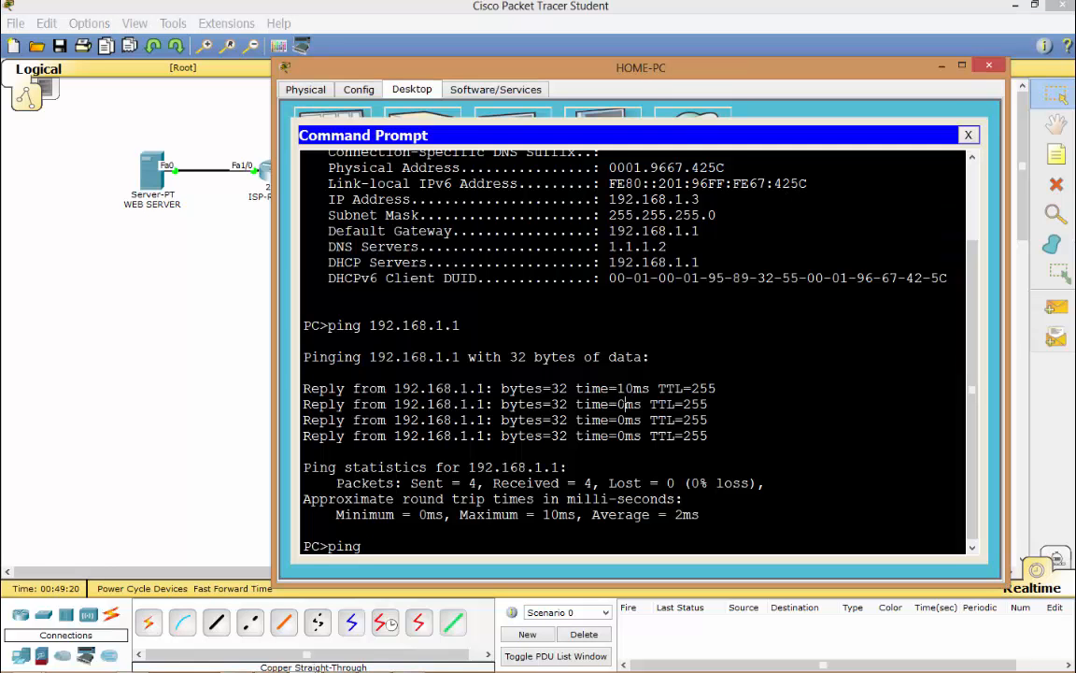
text(1.1.1.)
key(BackSpace)
text(2)
key(BackSpace)
text(.2)
key(Return)
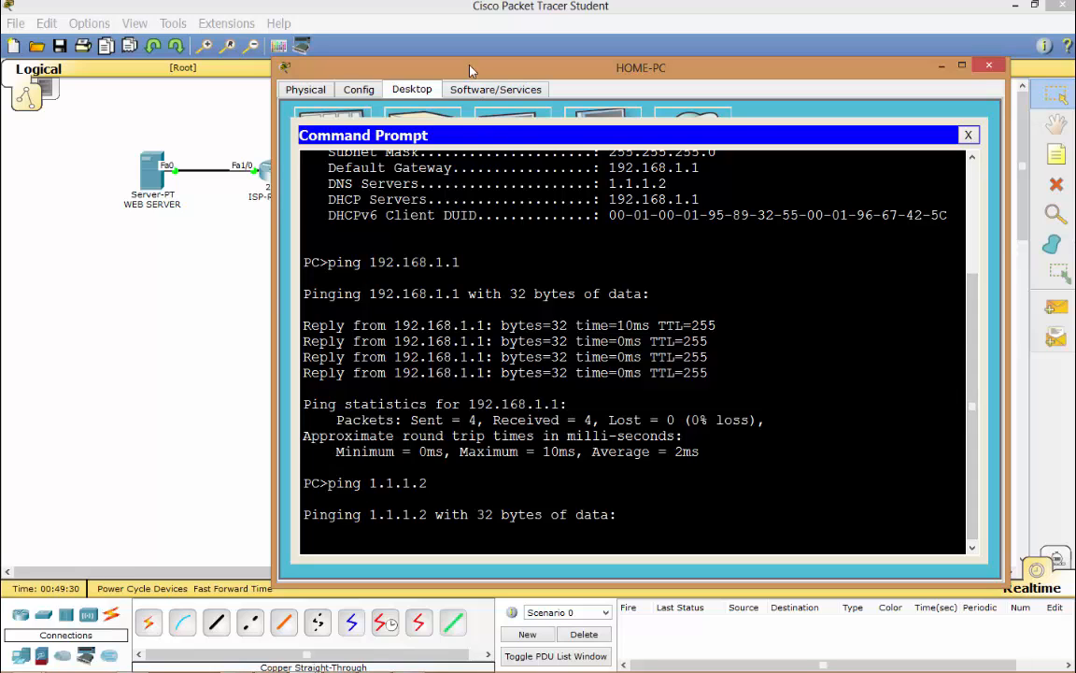
drag(422, 61, 517, 67)
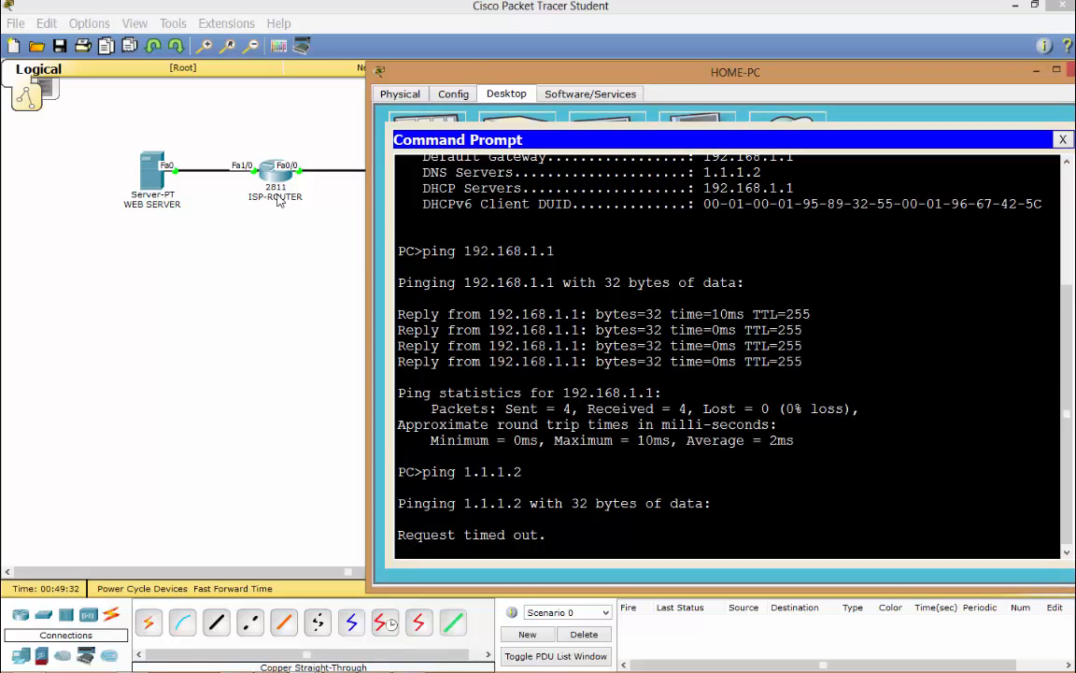
drag(639, 80, 595, 49)
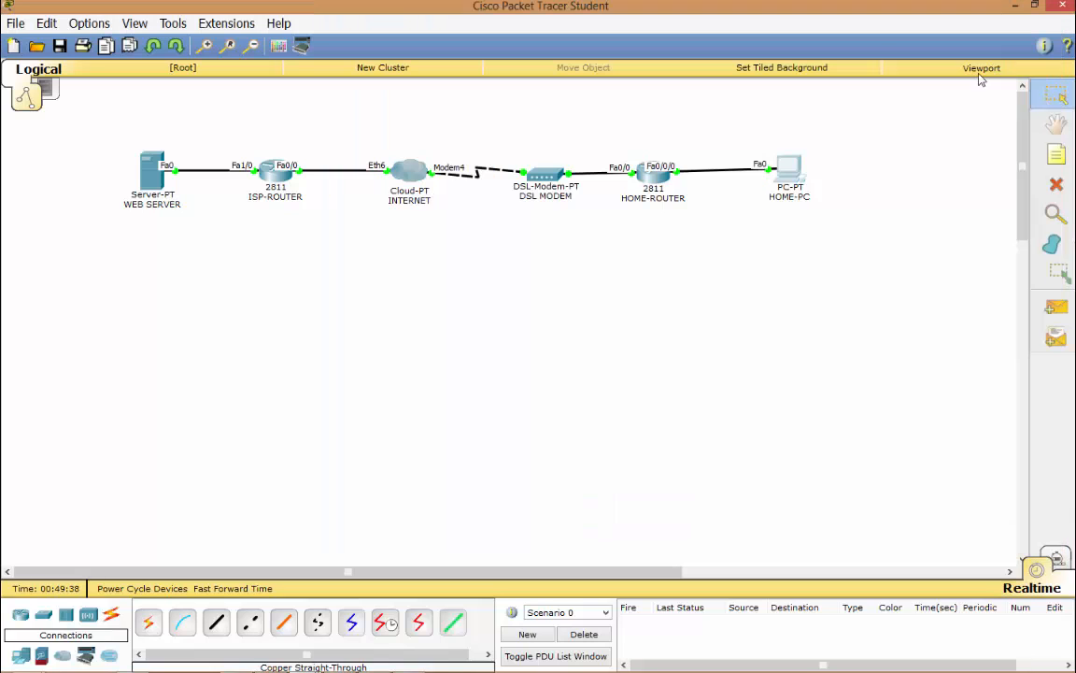
Reopen HOME-ROUTER's command line and bring up the configuration notes in Notepad
click(993, 37)
click(651, 180)
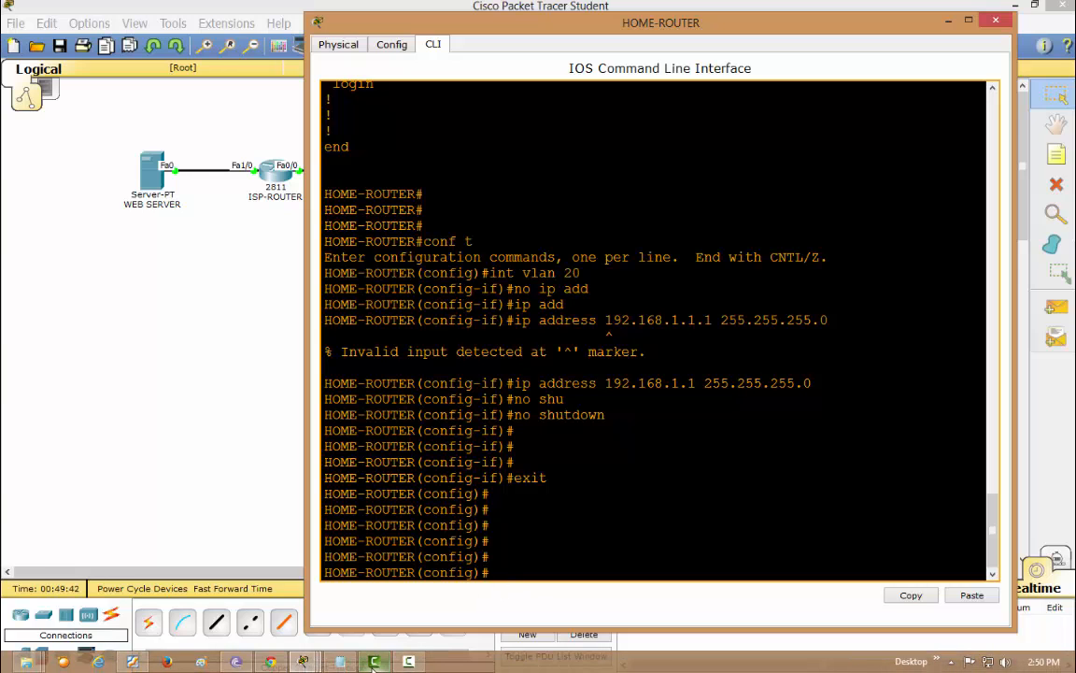
click(340, 661)
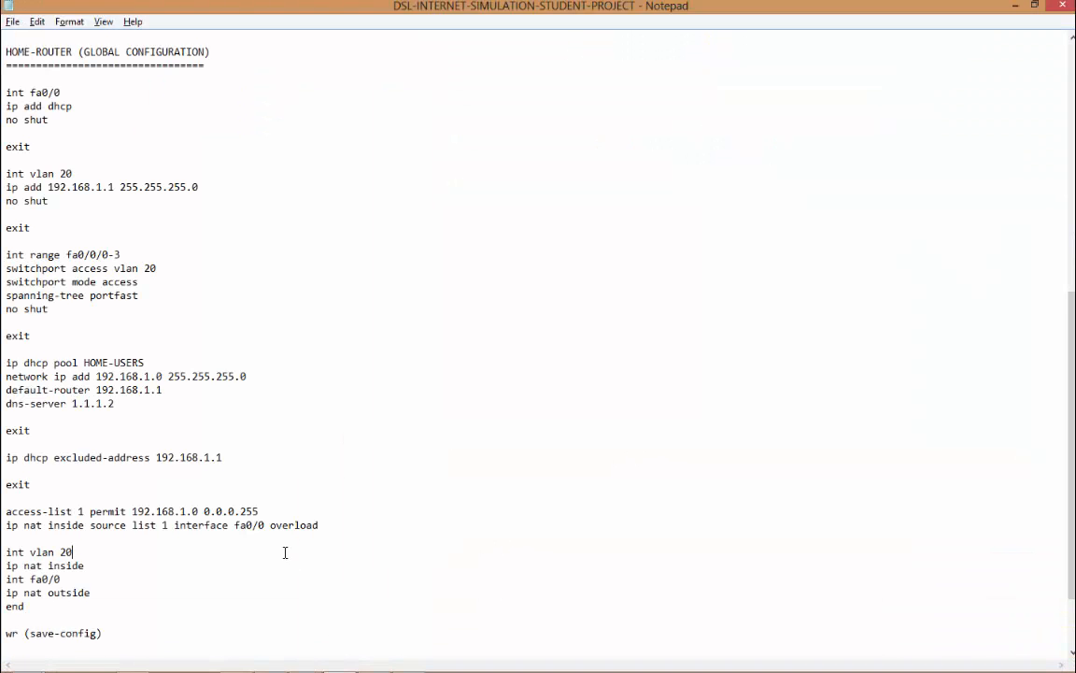
Highlight the access-list and NAT overload lines in the notes, then bring HOME-ROUTER's command line beside them
scroll(275, 542, down, 1)
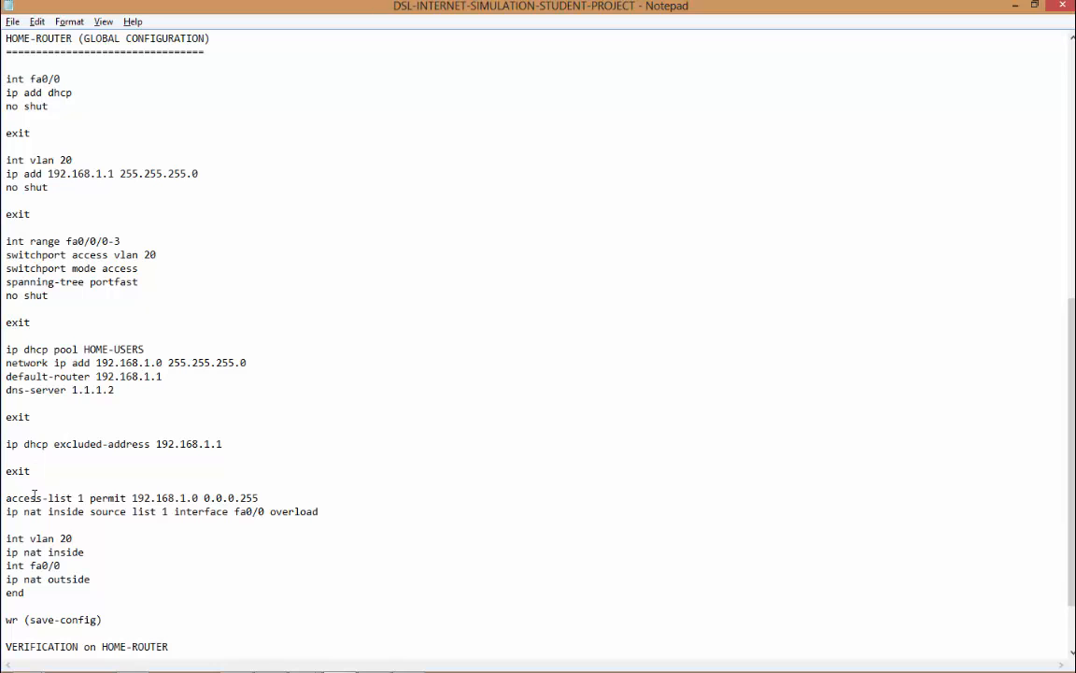
drag(5, 497, 334, 510)
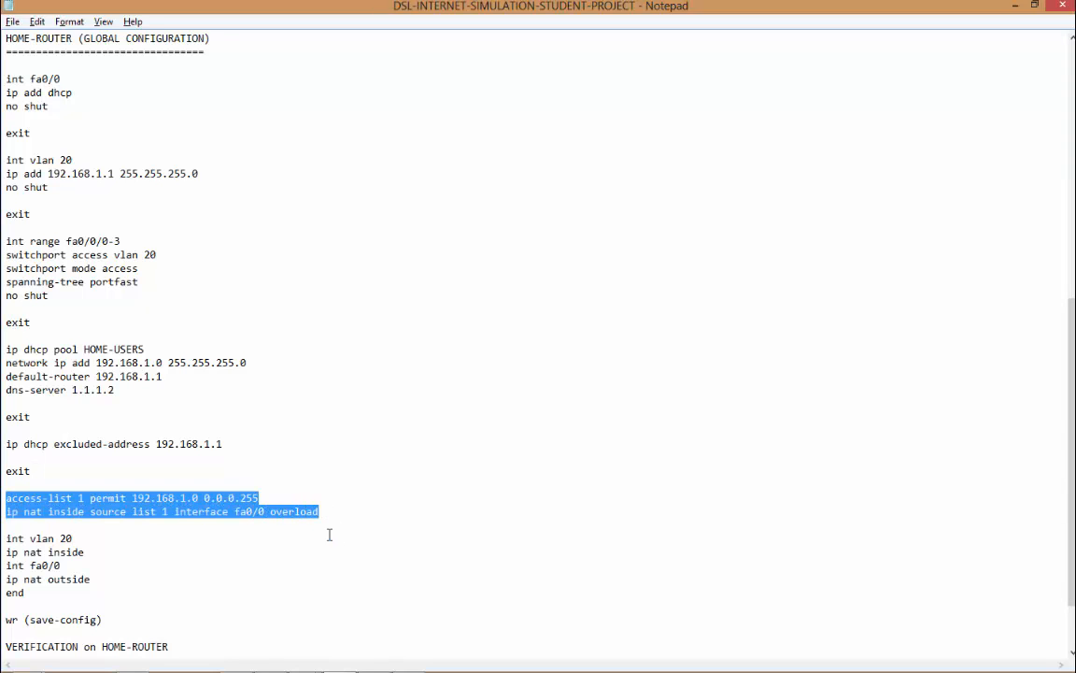
scroll(329, 534, down, 2)
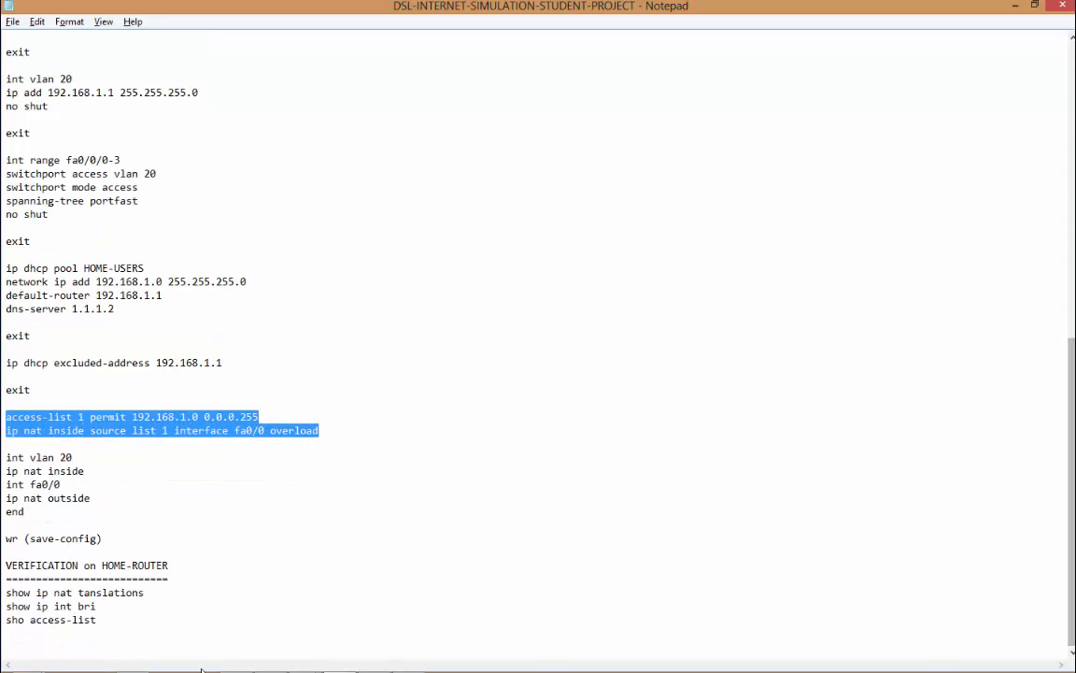
mouse_move(202, 670)
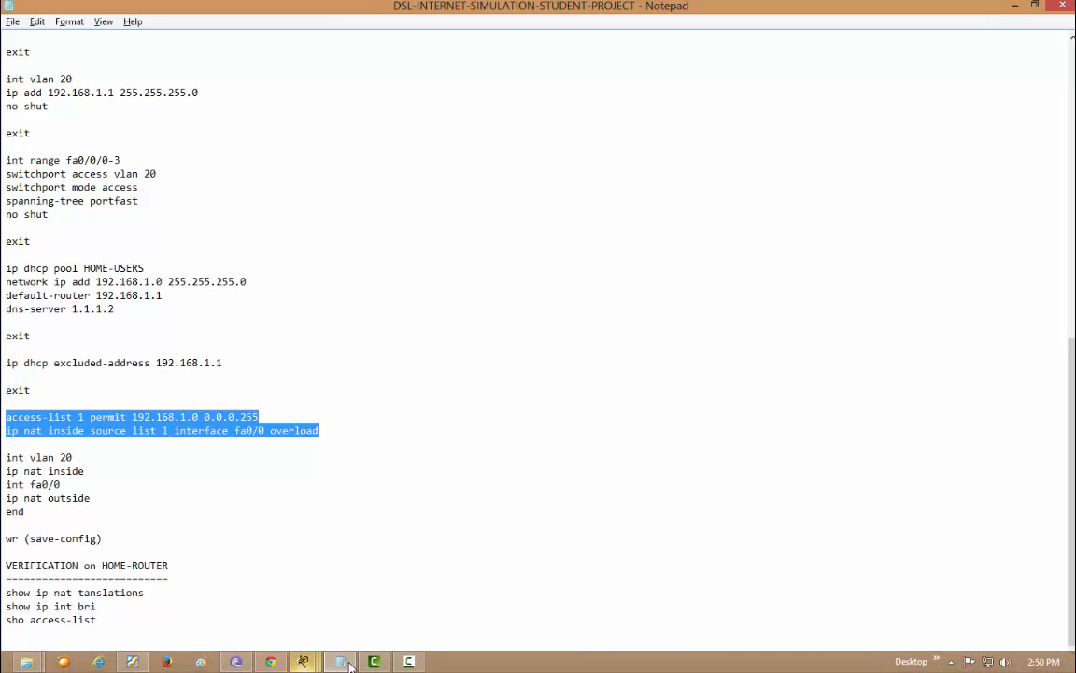
mouse_move(303, 661)
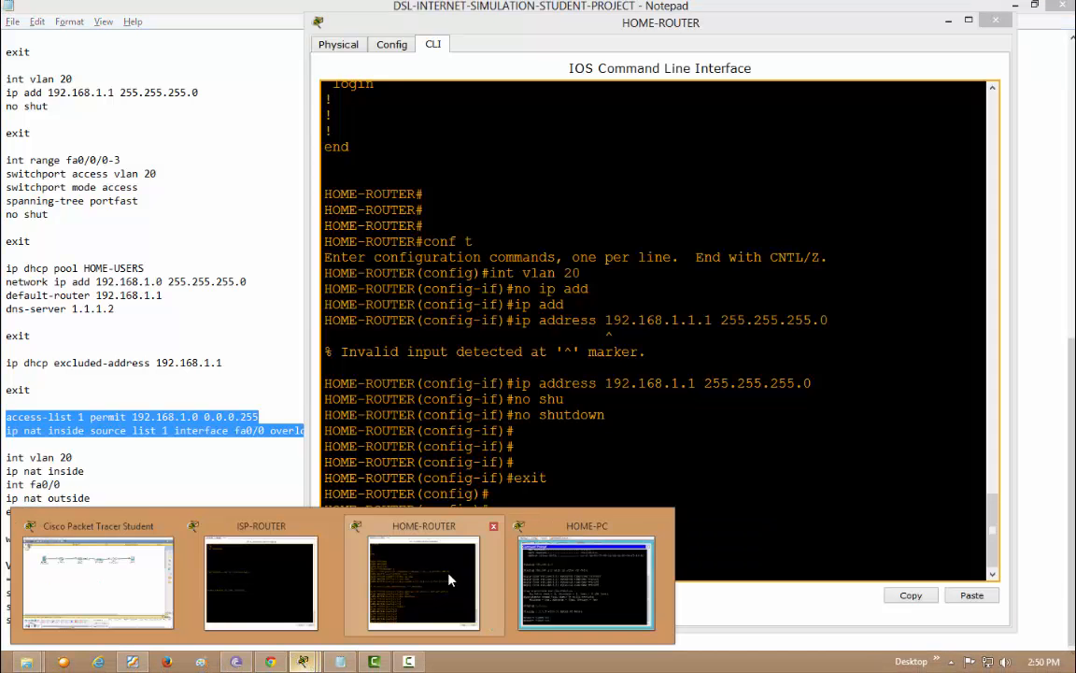
click(403, 515)
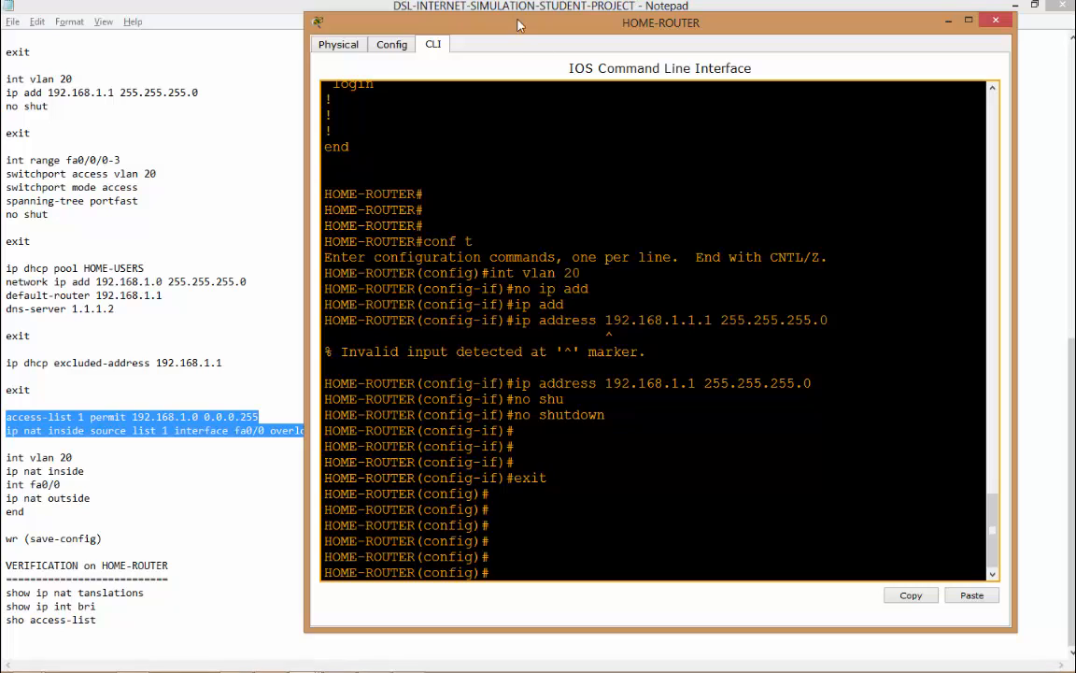
drag(520, 26, 606, 23)
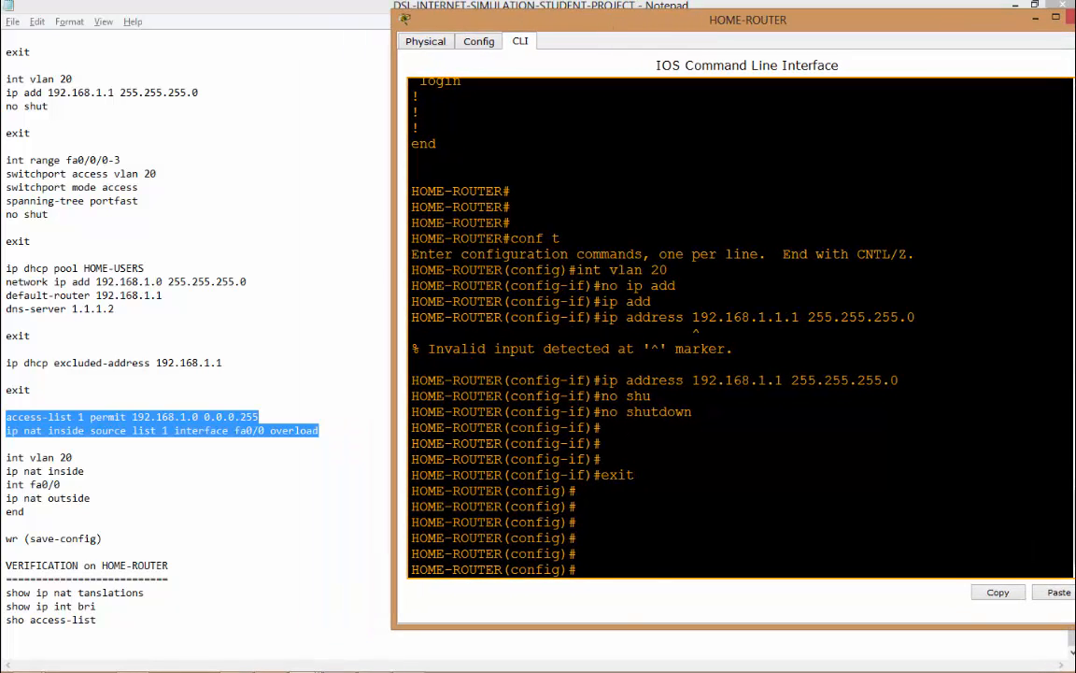
Display the command help for access-list in HOME-ROUTER's global configuration to check the available list number ranges
text(acc)
key(Tab)
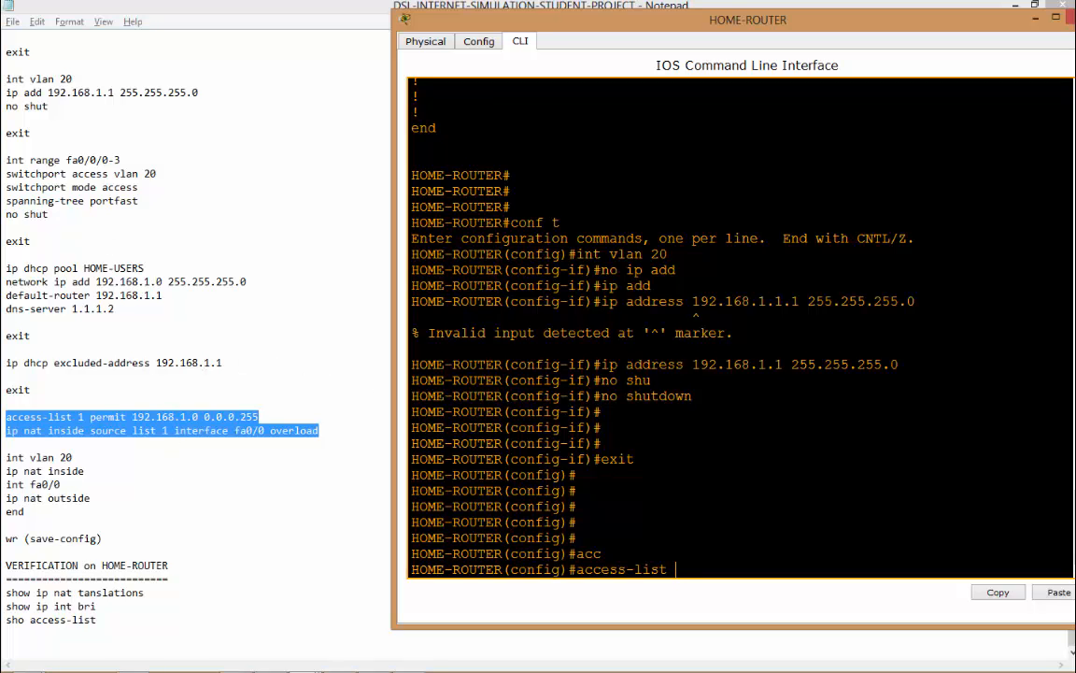
click(603, 554)
text(1 per)
key(Tab)
key(BackSpace)
key(BackSpace)
key(BackSpace)
key(BackSpace)
key(BackSpace)
key(BackSpace)
key(BackSpace)
key(BackSpace)
key(BackSpace)
key(BackSpace)
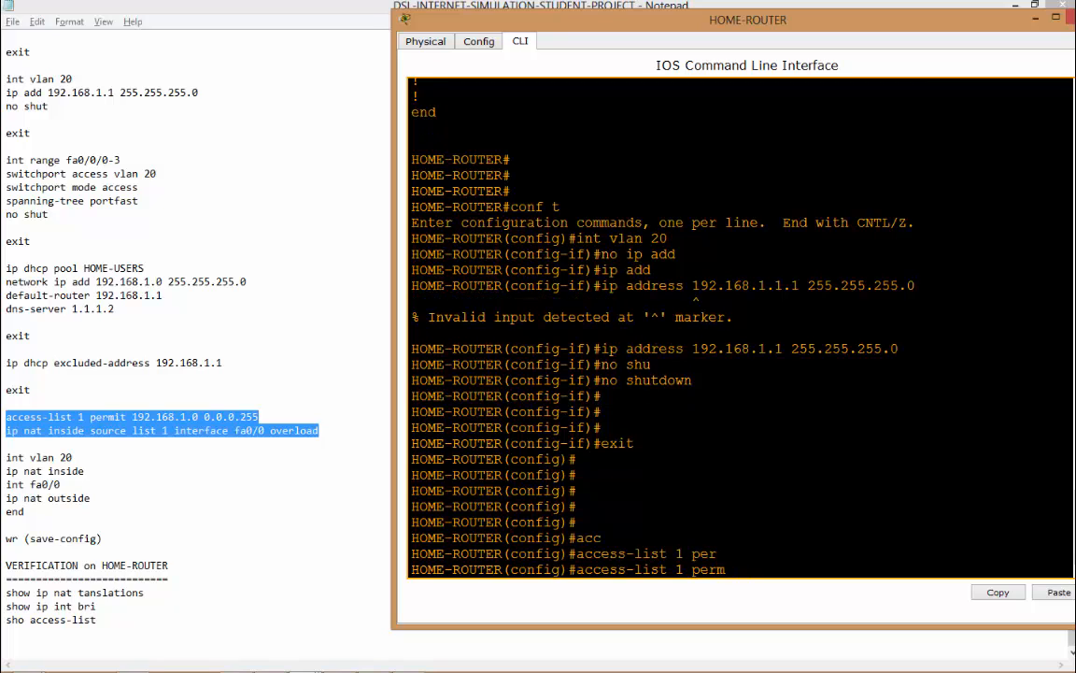
text(?)
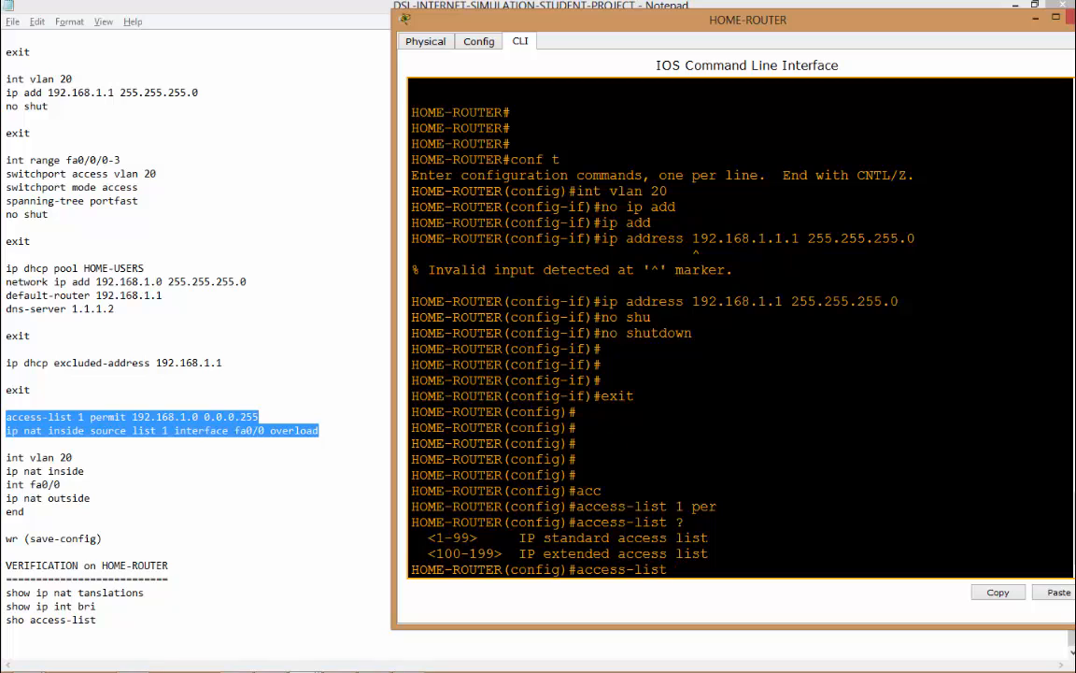
drag(709, 540, 430, 538)
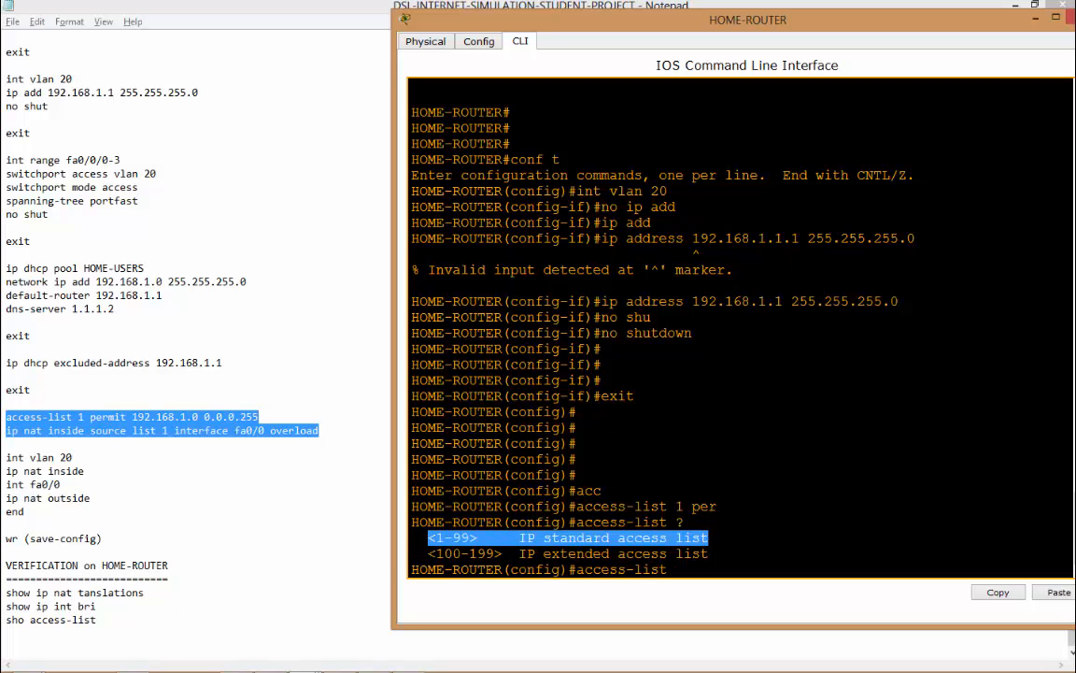
click(684, 522)
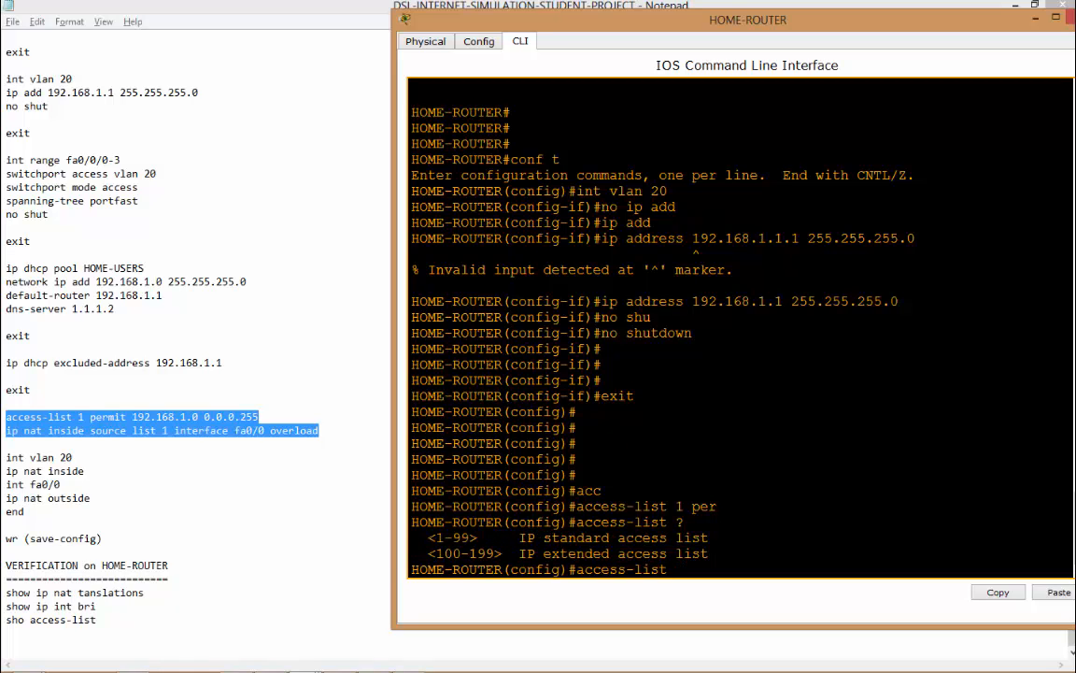
Begin the access-list 1 command again and display its available actions, marking the permit option
key(Up)
key(Up)
key(Up)
key(Up)
key(Up)
key(Down)
key(Up)
key(Up)
key(Up)
key(Down)
key(Down)
key(Down)
key(BackSpace)
key(BackSpace)
key(BackSpace)
key(BackSpace)
text(acc)
key(Tab)
text(1)
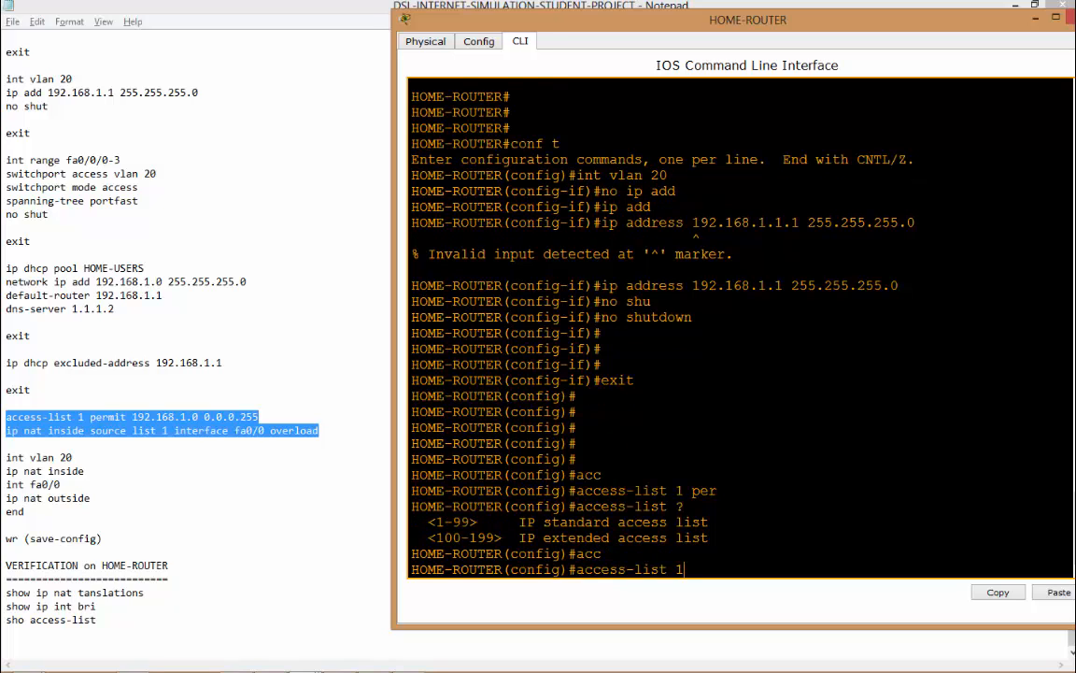
text( ?)
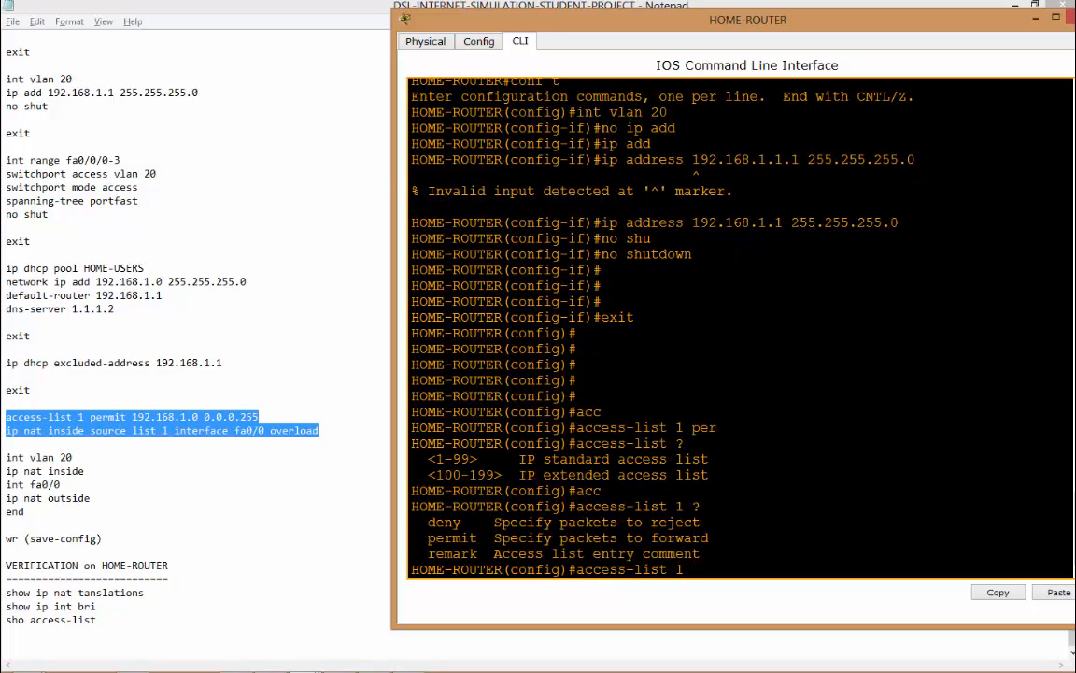
drag(485, 539, 403, 532)
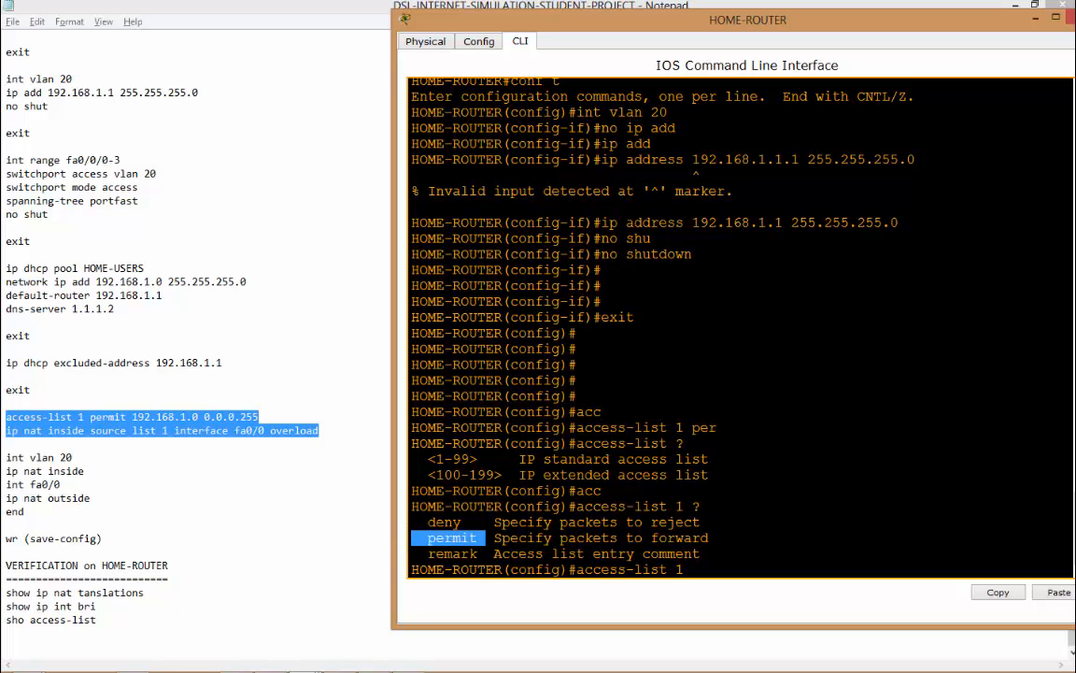
Complete access list 1 with a permit entry for network 192.168.1.0 and wildcard mask 0.0.0.255
text(per)
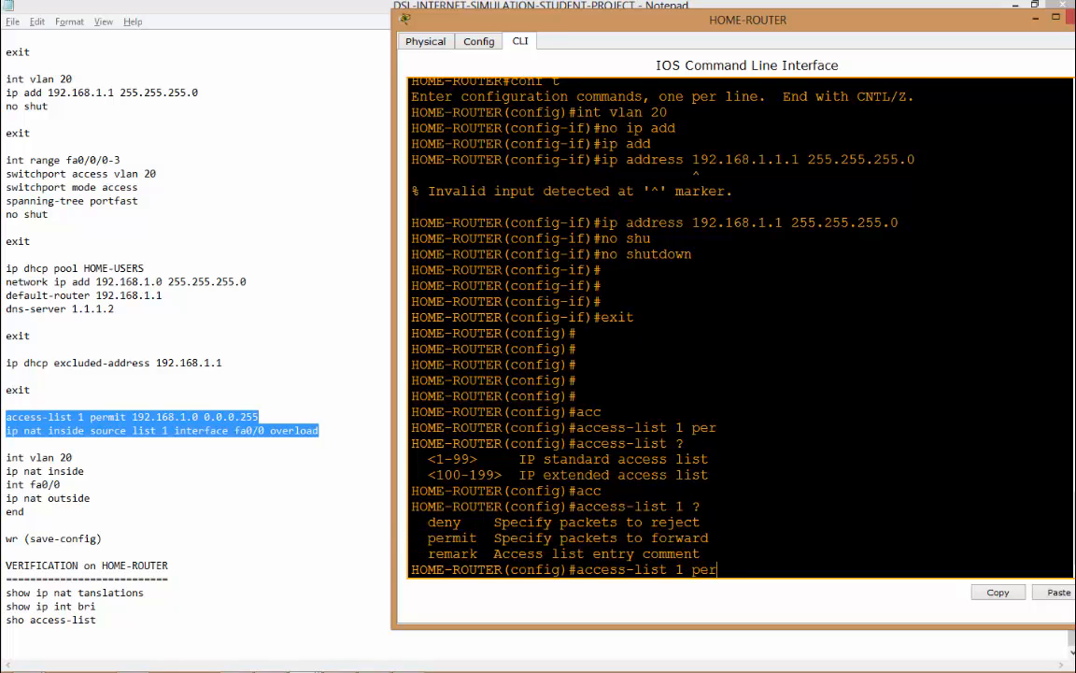
key(Tab)
text(?)
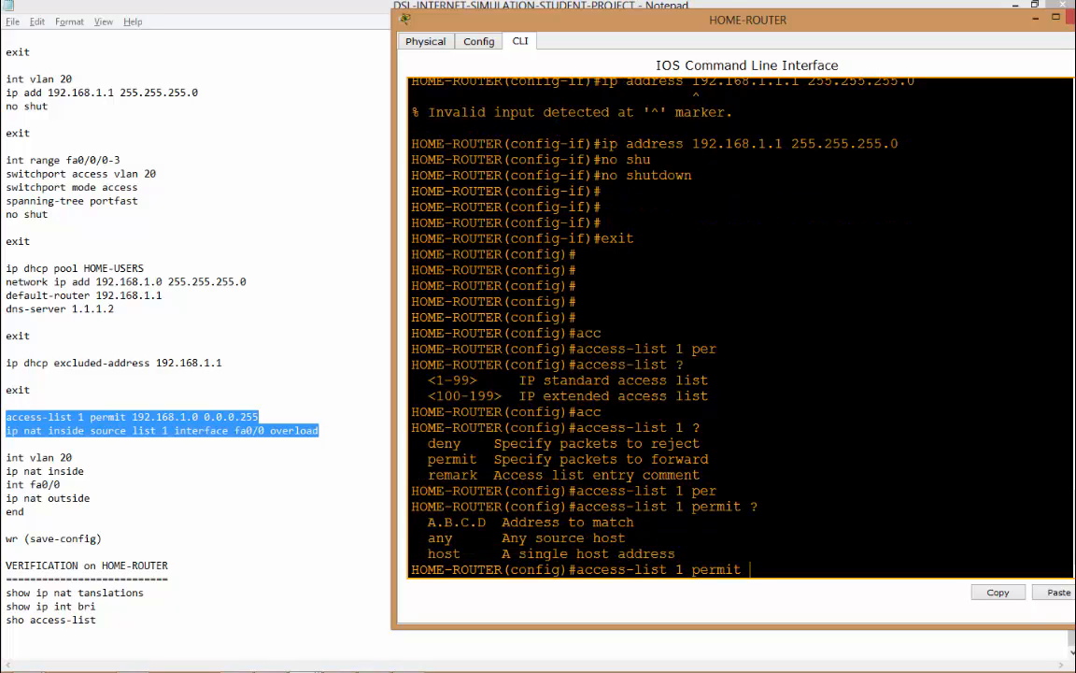
text(192.168.1.0 255.255.)
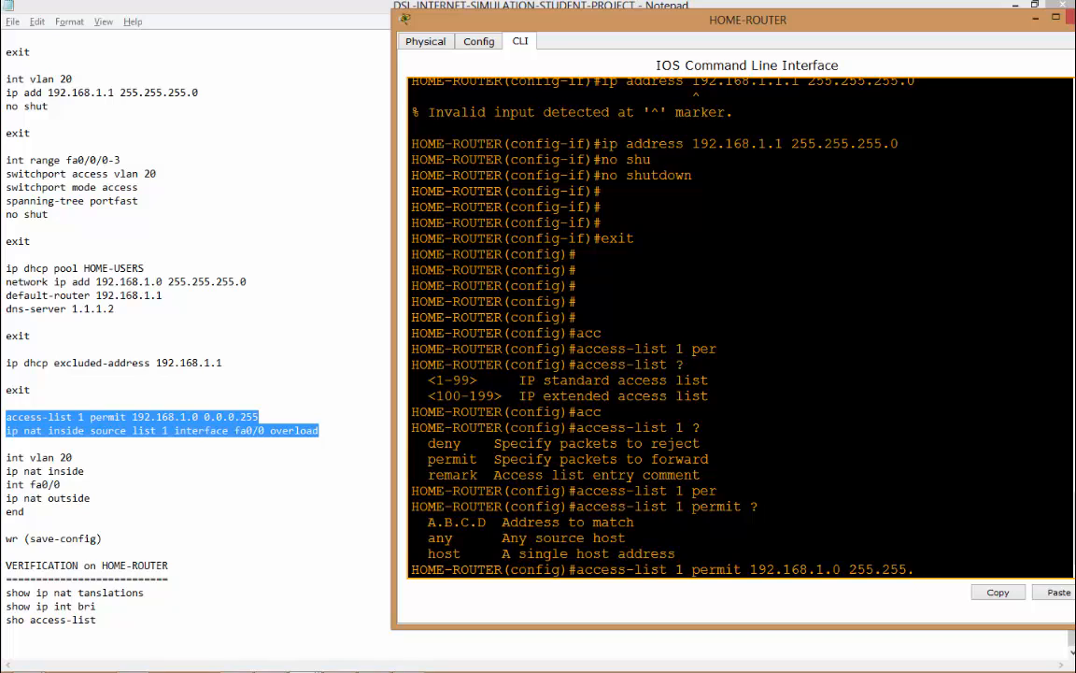
key(BackSpace)
key(BackSpace)
key(BackSpace)
key(BackSpace)
key(BackSpace)
key(BackSpace)
key(BackSpace)
key(BackSpace)
text(0.0.0.255)
key(Return)
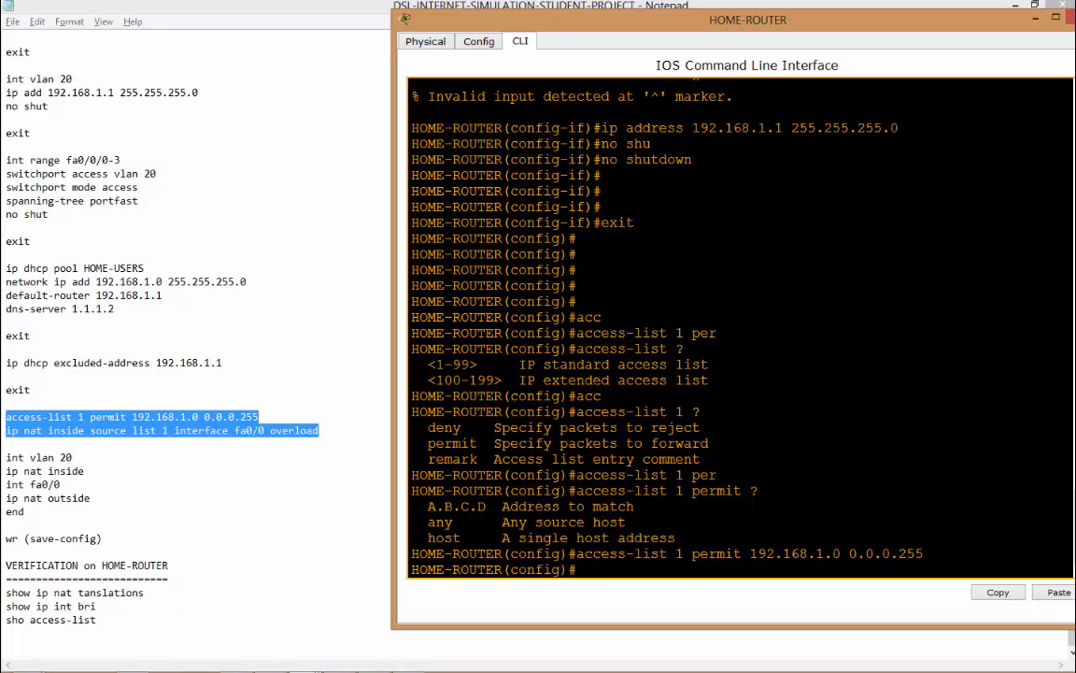
Begin the NAT rule with ip nat inside source list, checking the command help for the accepted options
text(ip nat)
key(Tab)
text(?)
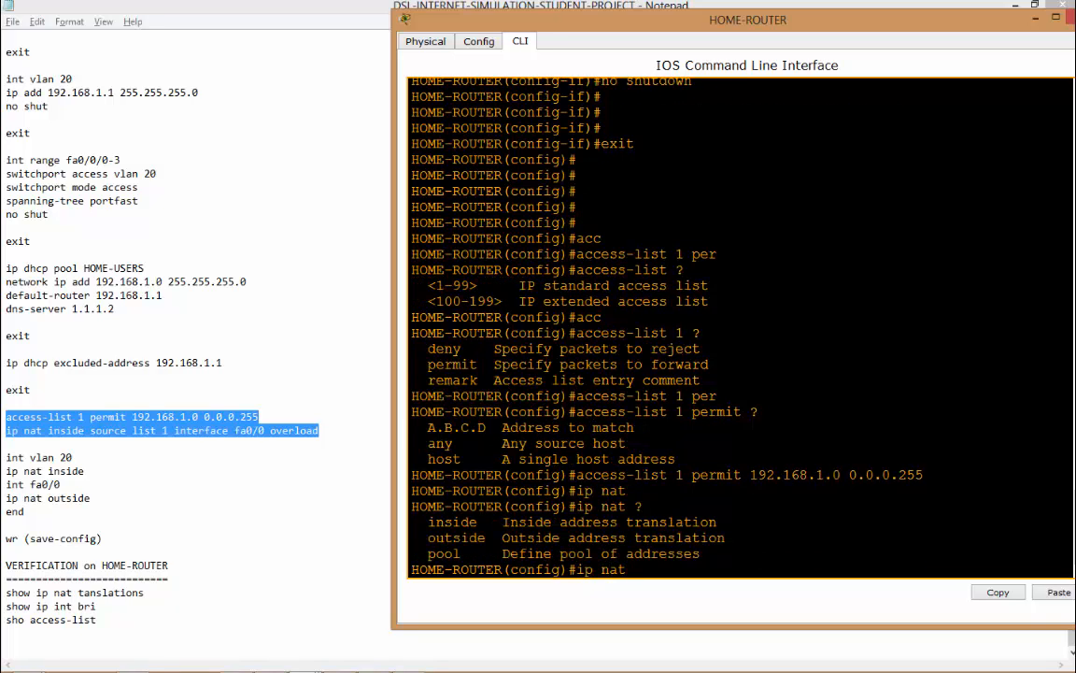
text(insi)
key(Tab)
text(sou)
key(Tab)
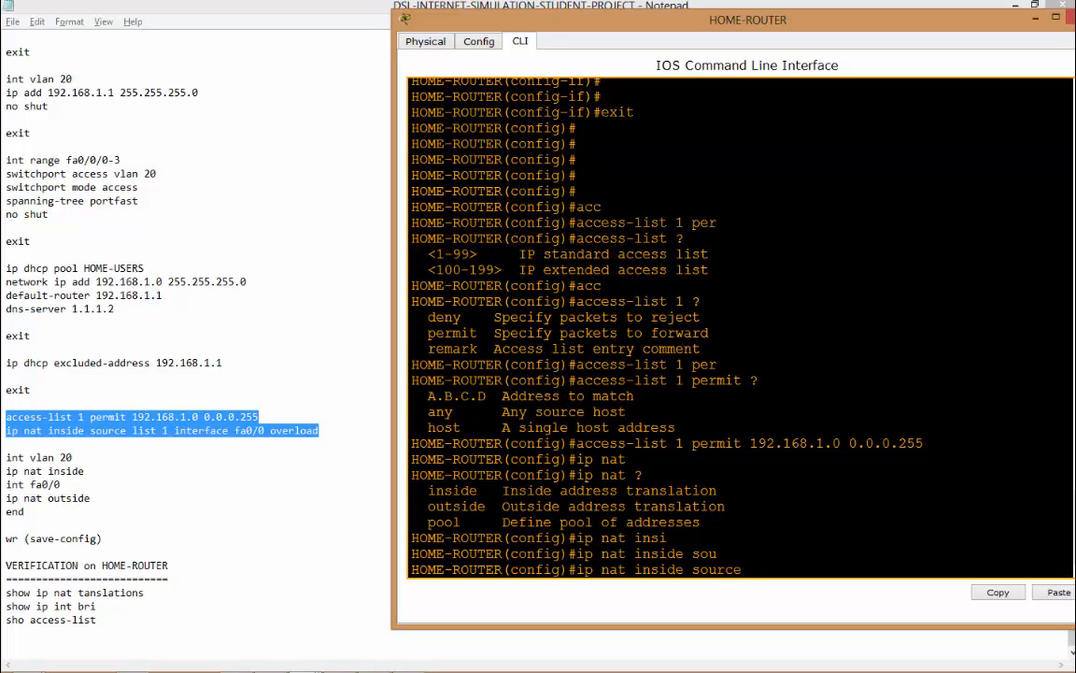
text(lis)
key(Tab)
text(1?)
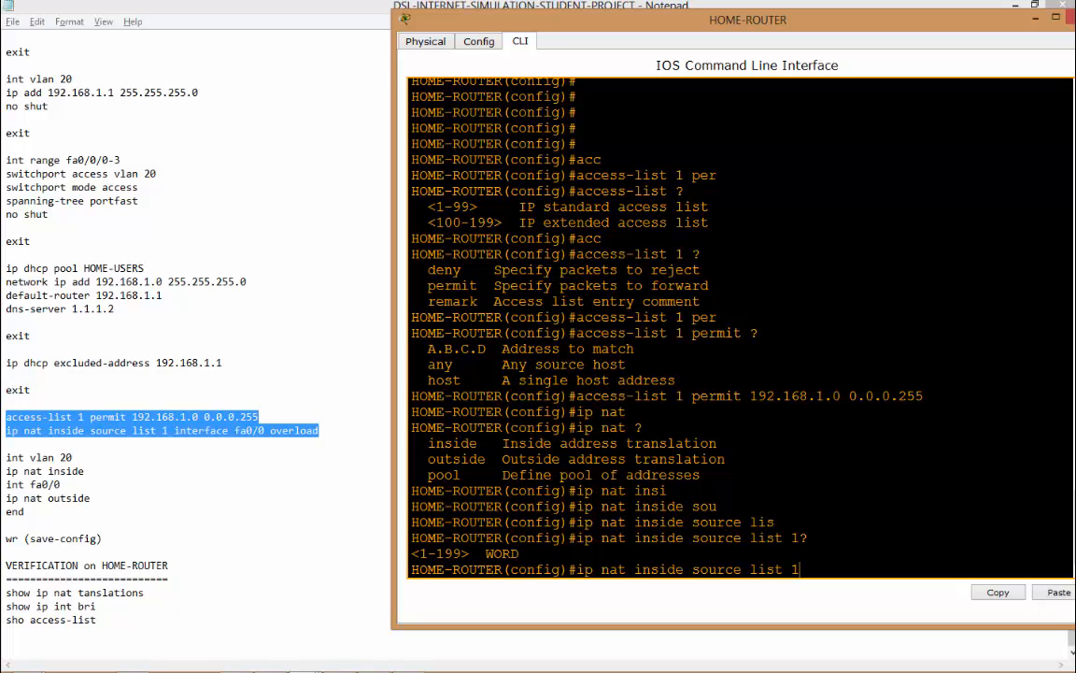
key(BackSpace)
key(BackSpace)
text(?)
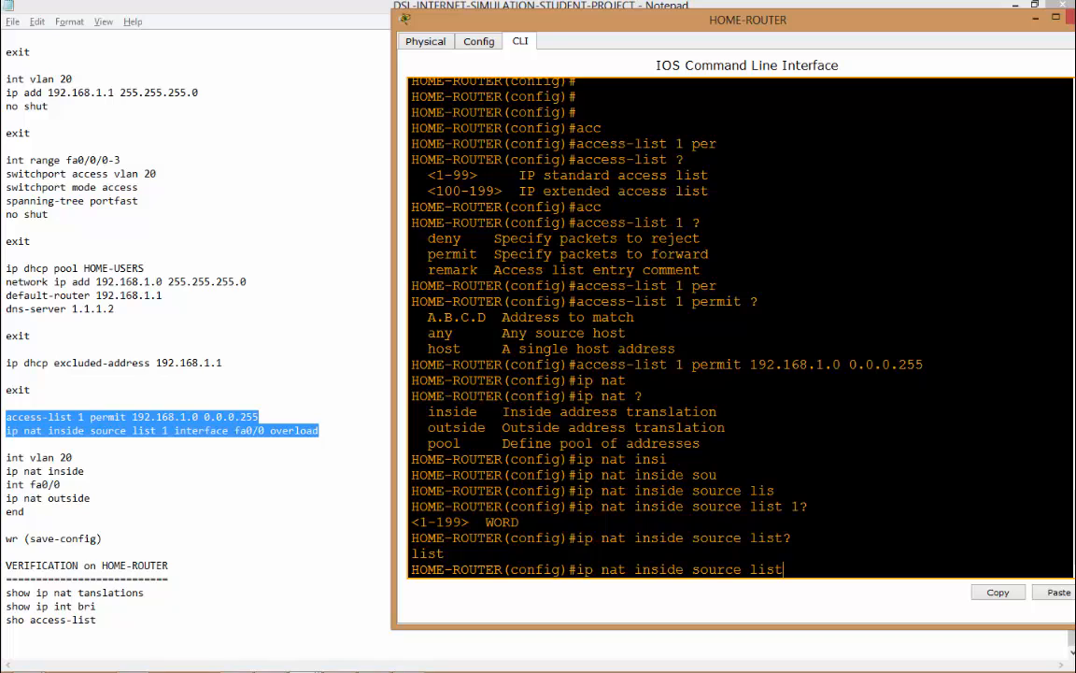
Extend the NAT rule with list 1 and interface fa0/0, checking the interface in the network topology
text(1)
key(BackSpace)
text(1int)
key(Tab)
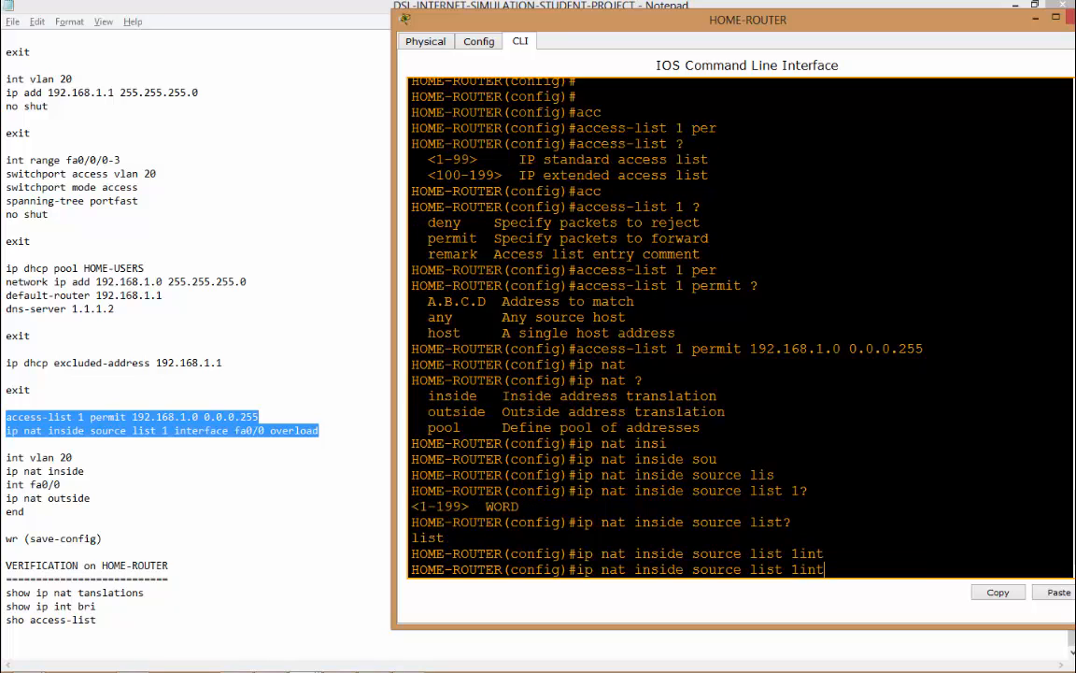
key(BackSpace)
key(BackSpace)
key(BackSpace)
text(in)
key(Tab)
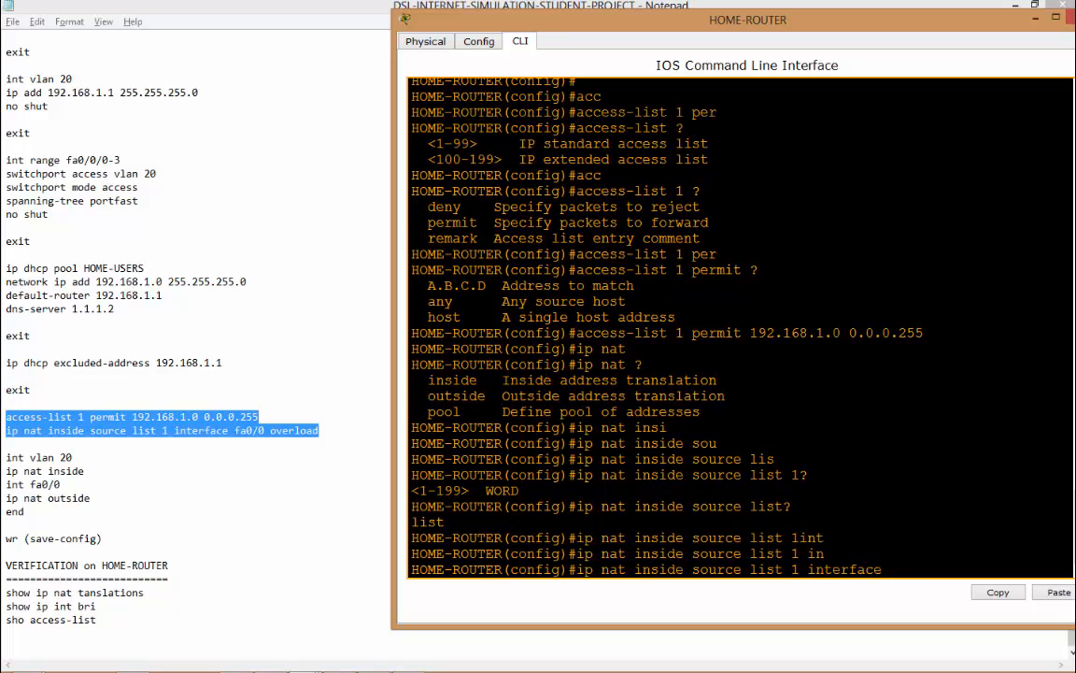
text(/0)
mouse_move(309, 669)
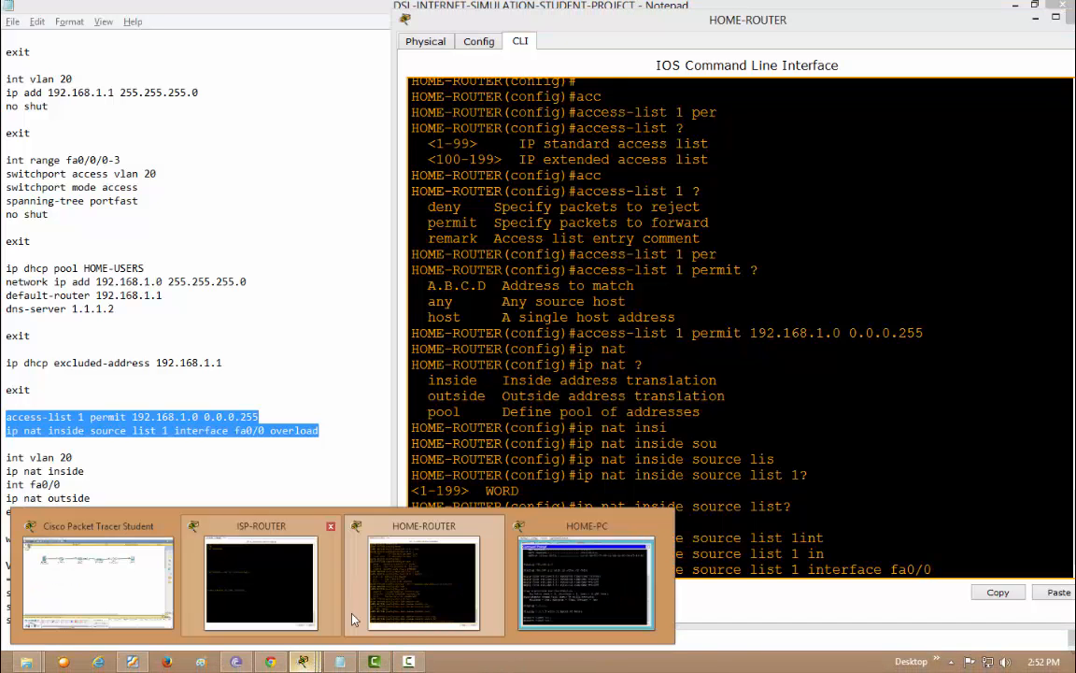
click(93, 523)
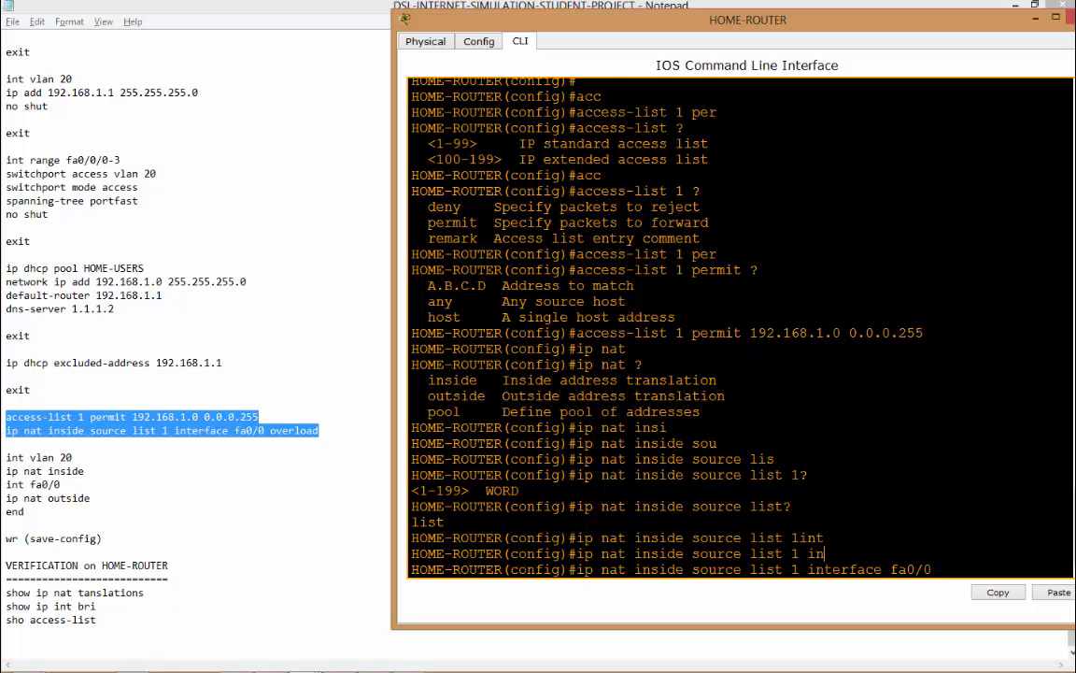
Add the overload keyword to the NAT rule for interface fa0/0 and run the command
text(over)
key(Tab)
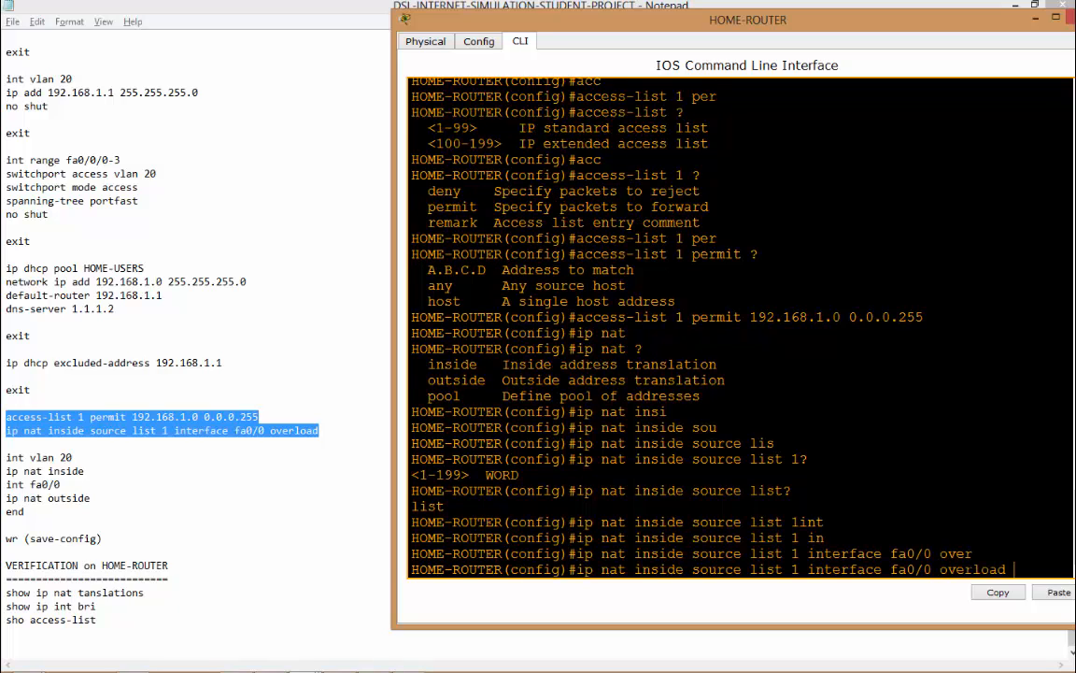
key(Return)
key(Return)
key(Return)
key(Return)
key(Return)
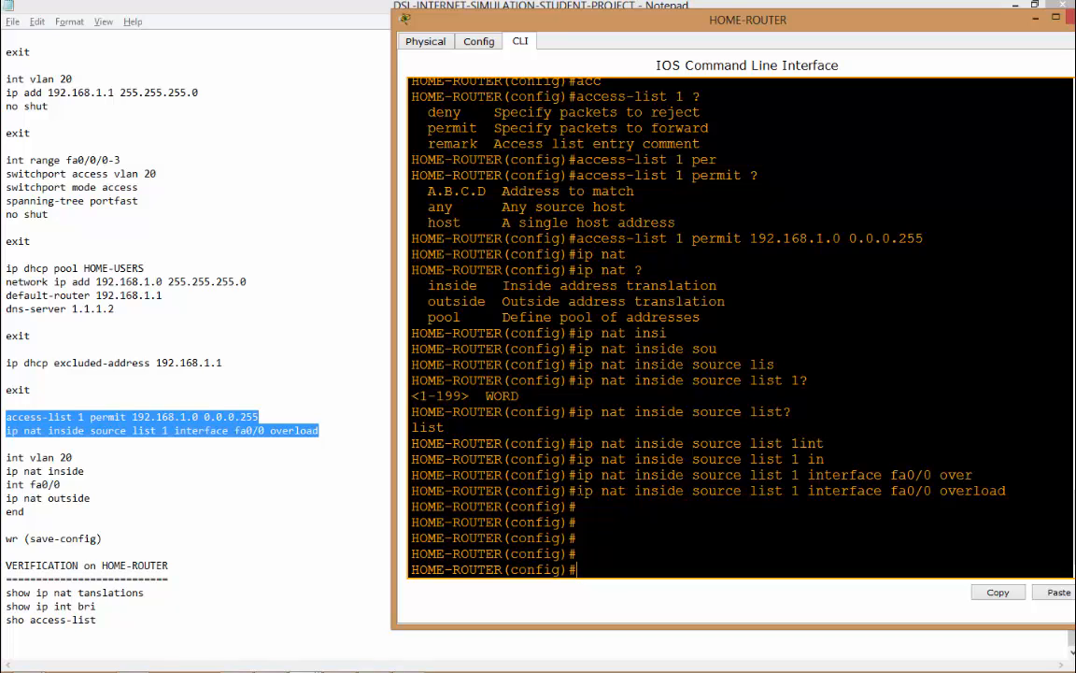
Review the entered NAT rule on HOME-ROUTER, including its overload keyword
drag(576, 491, 931, 491)
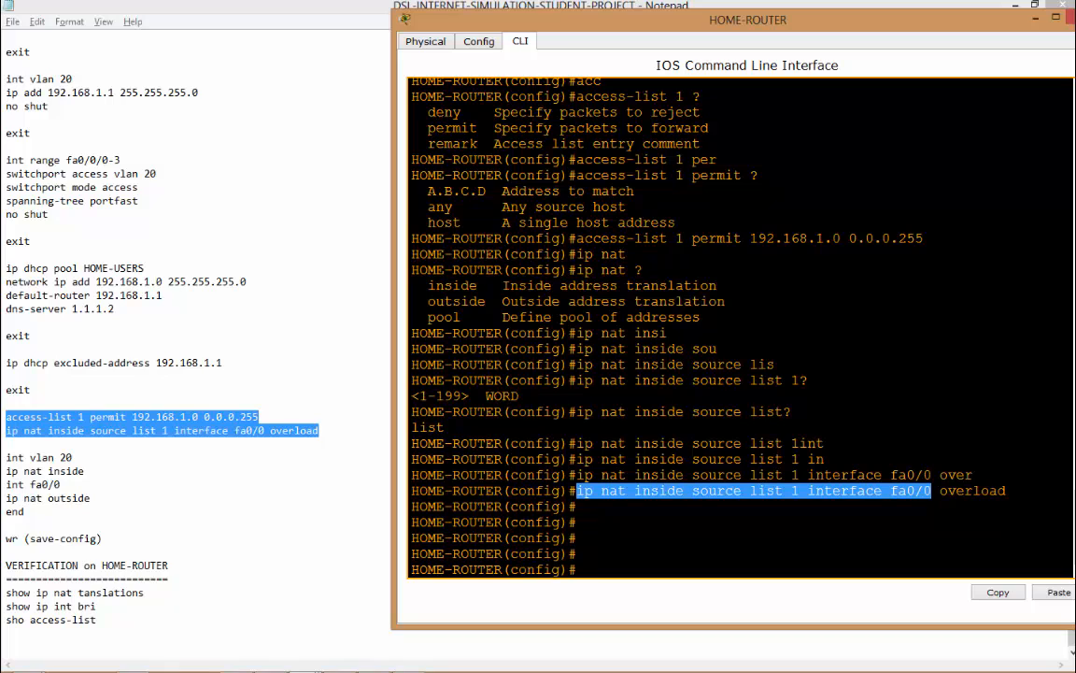
drag(940, 490, 1006, 491)
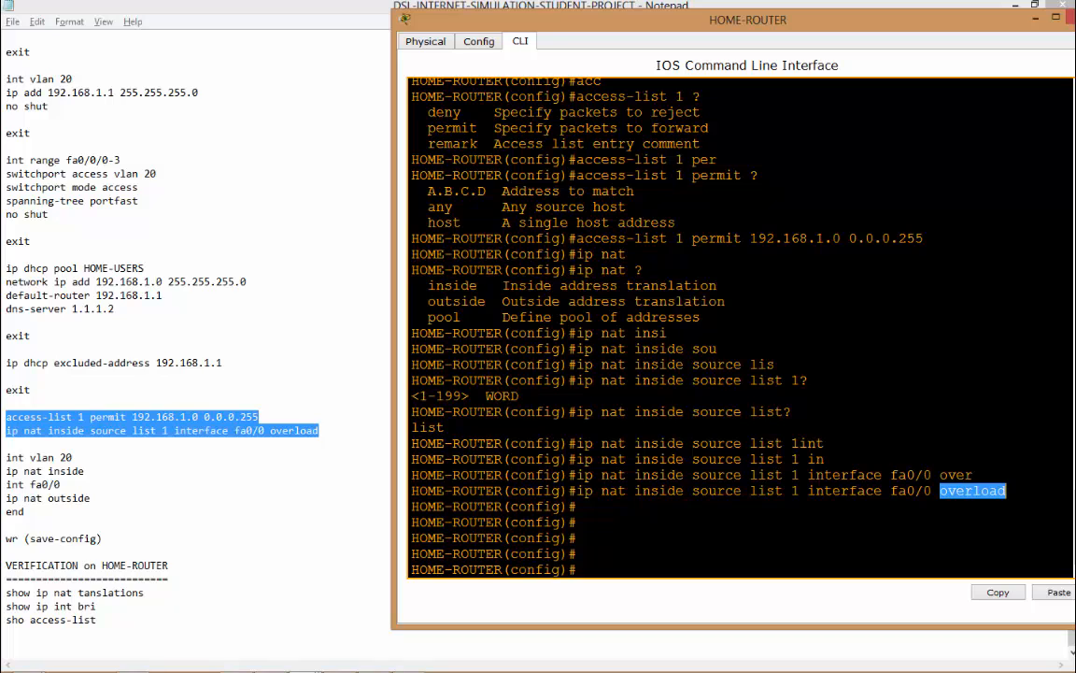
click(578, 522)
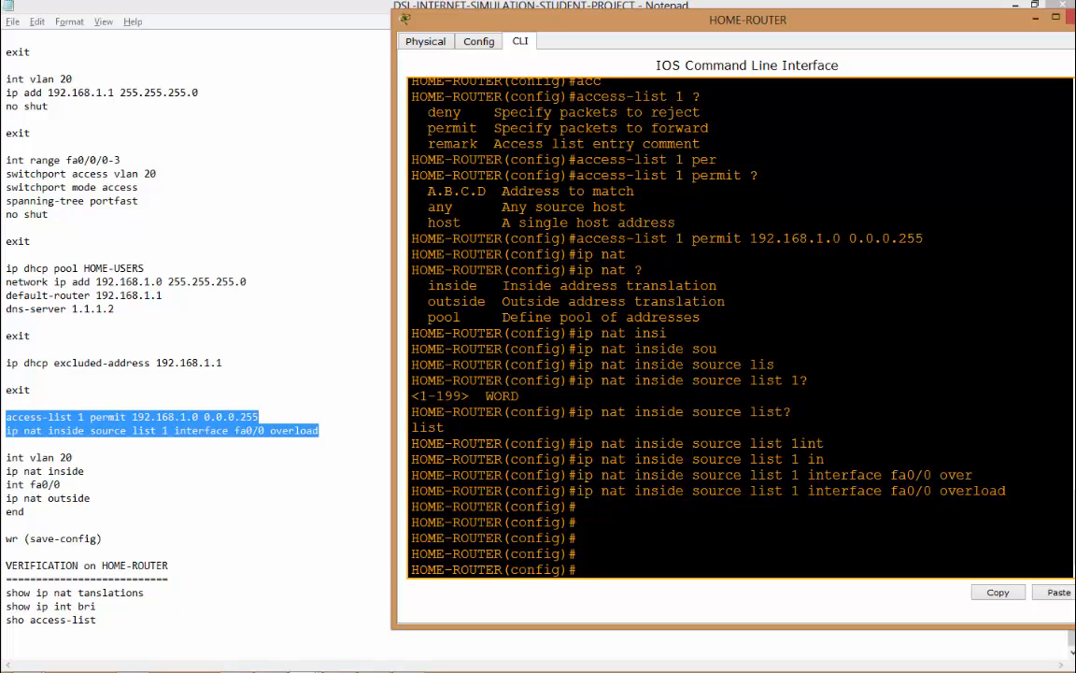
Check the NAT interface commands in the notes and set the VLAN 20 interface on HOME-ROUTER to ip nat inside
click(154, 483)
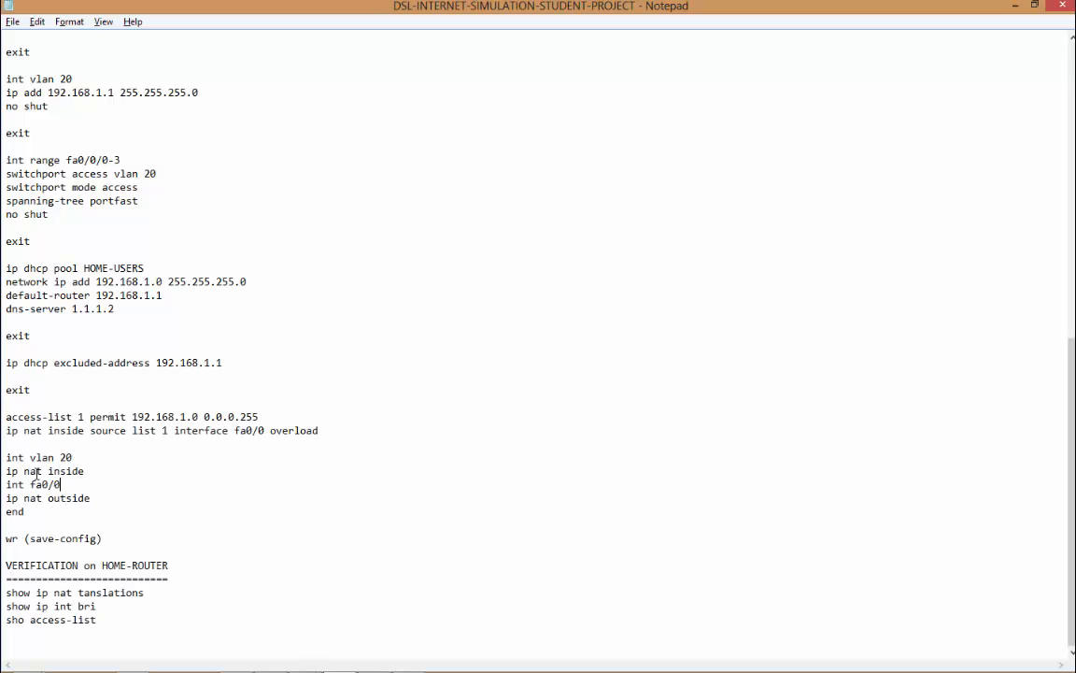
drag(7, 457, 42, 513)
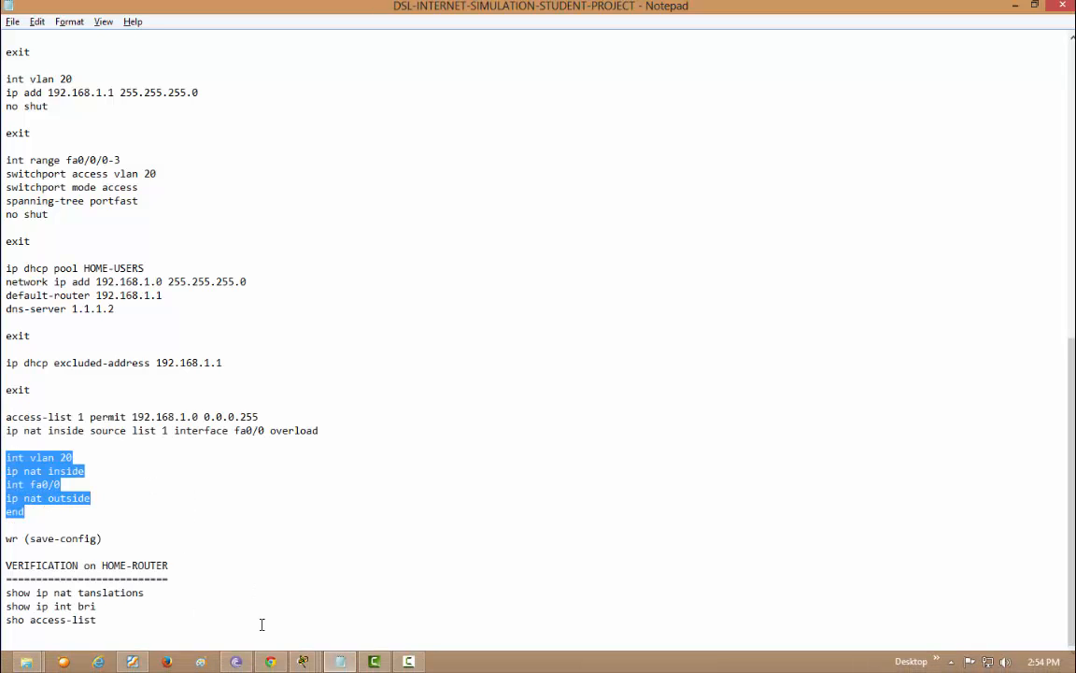
mouse_move(169, 661)
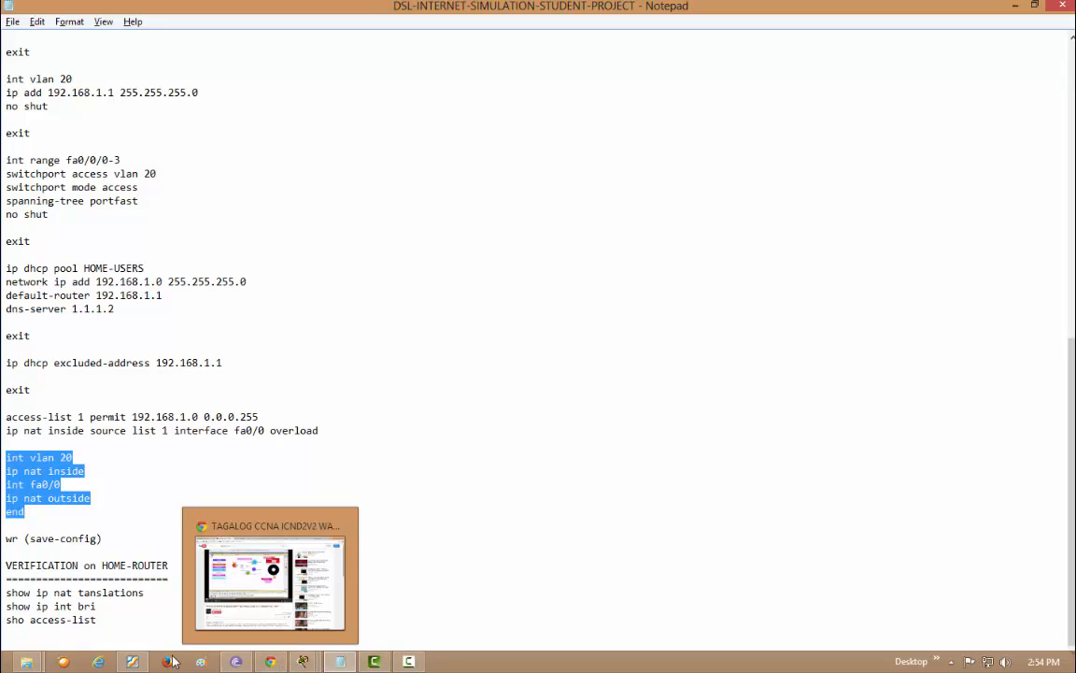
click(396, 609)
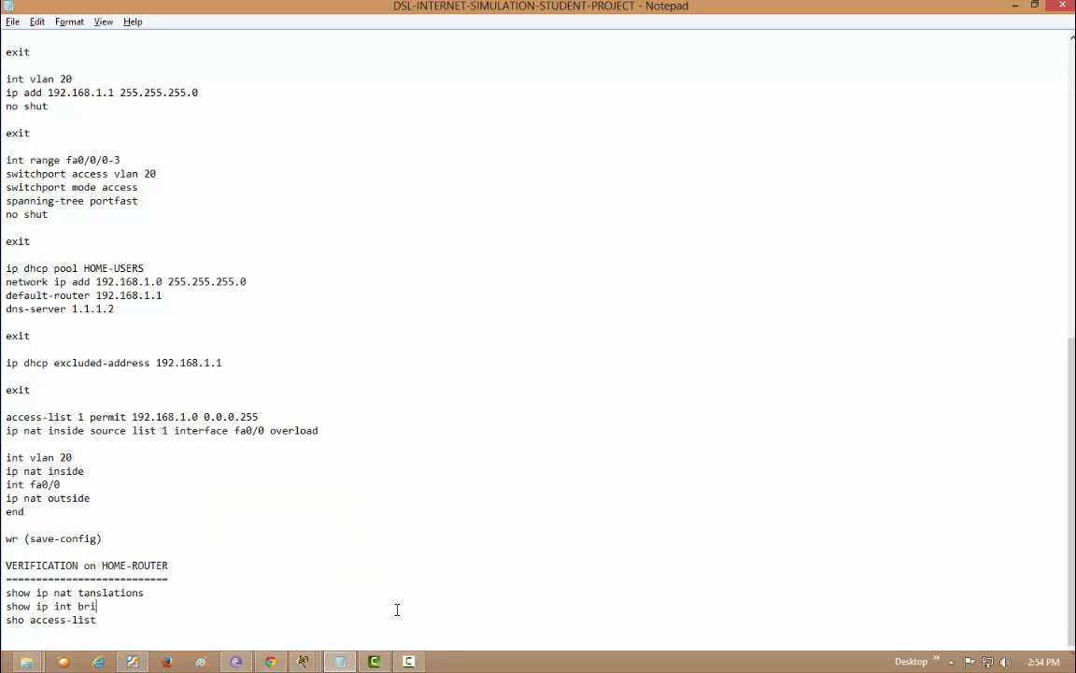
mouse_move(303, 662)
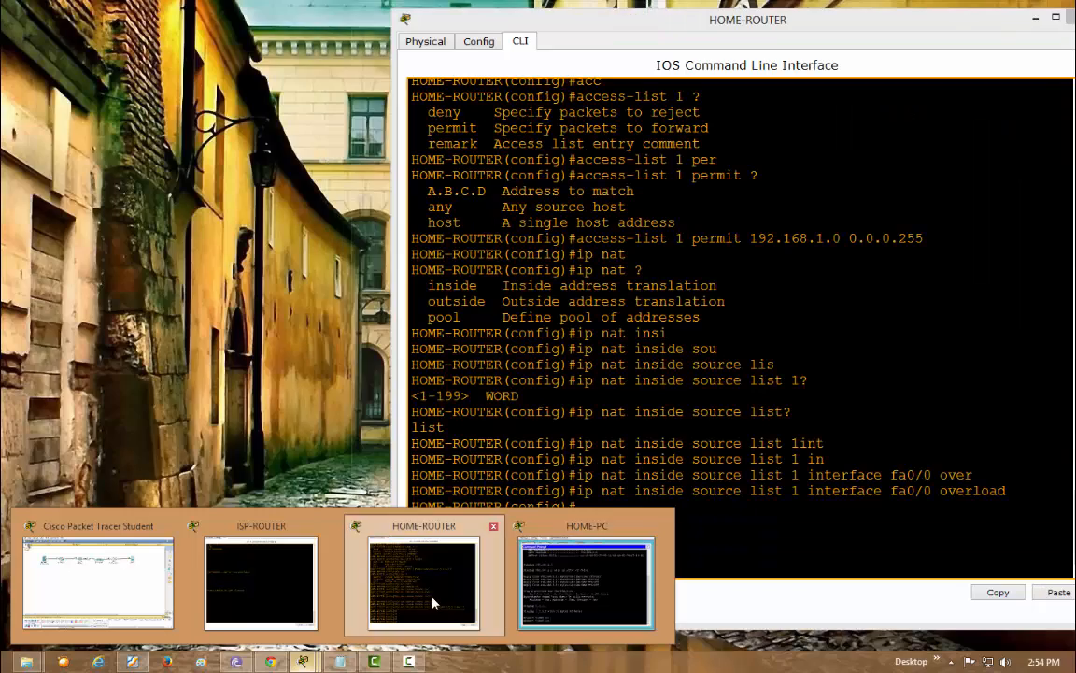
click(433, 598)
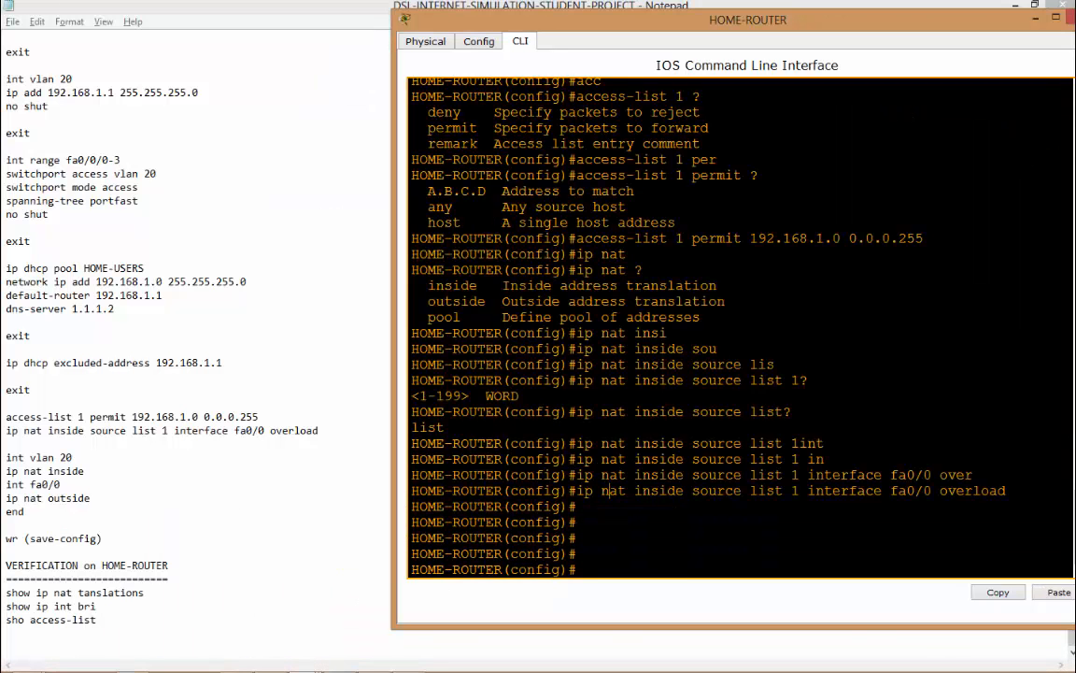
text(int vlan 20)
key(Return)
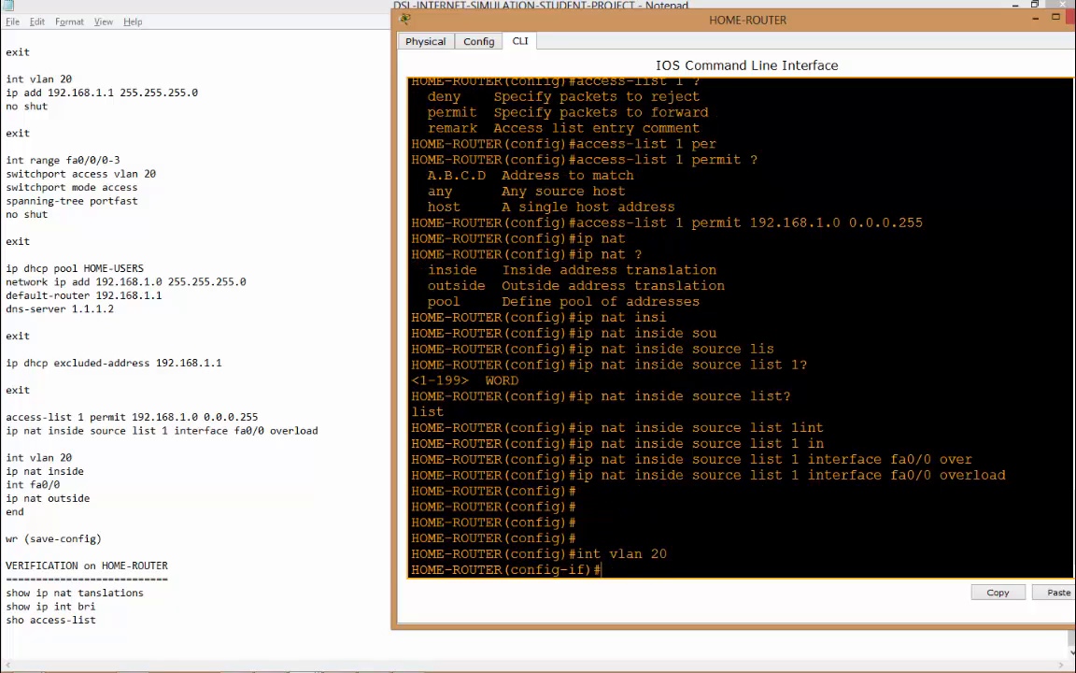
text(ip nat)
key(Tab)
text(insi)
key(Tab)
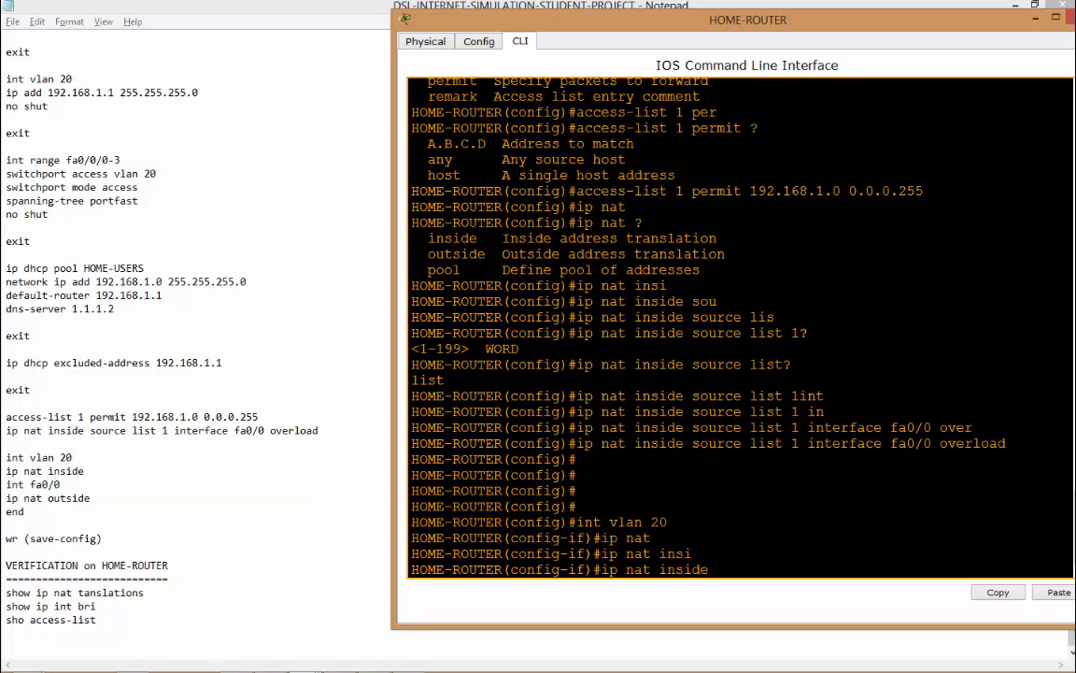
key(Return)
text(int)
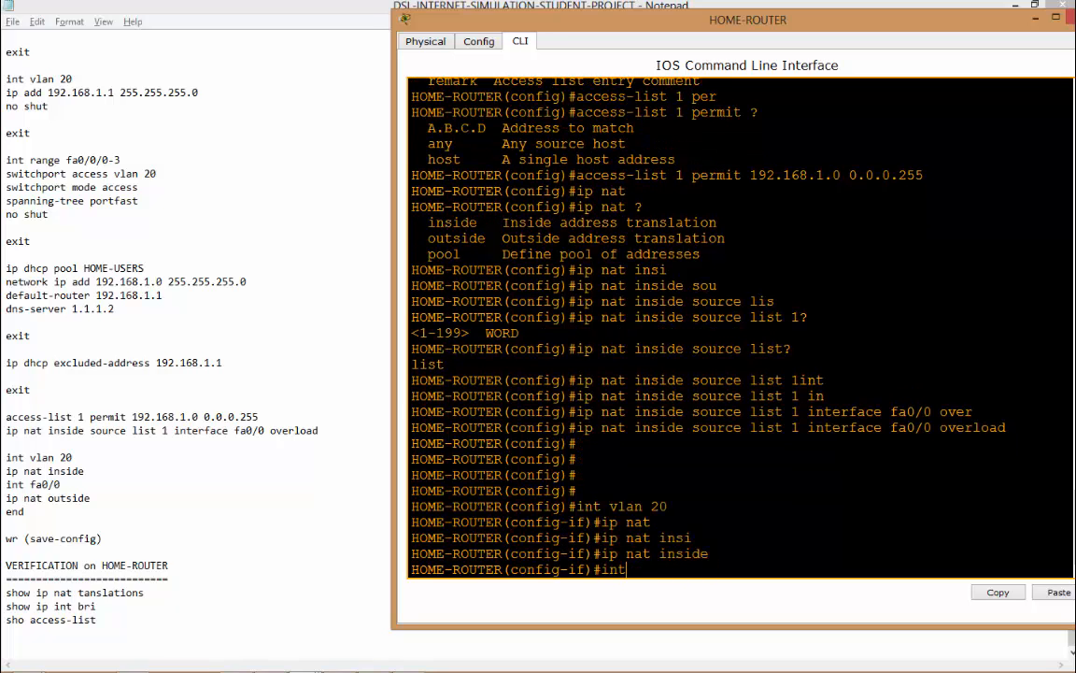
text( fa0/0)
key(BackSpace)
key(BackSpace)
key(BackSpace)
key(BackSpace)
key(BackSpace)
key(BackSpace)
key(BackSpace)
key(BackSpace)
key(BackSpace)
Exit the VLAN 20 interface, enter interface fa0/0 and check the command help for the ip nat options
text(exit)
key(Return)
text(int fa0/0)
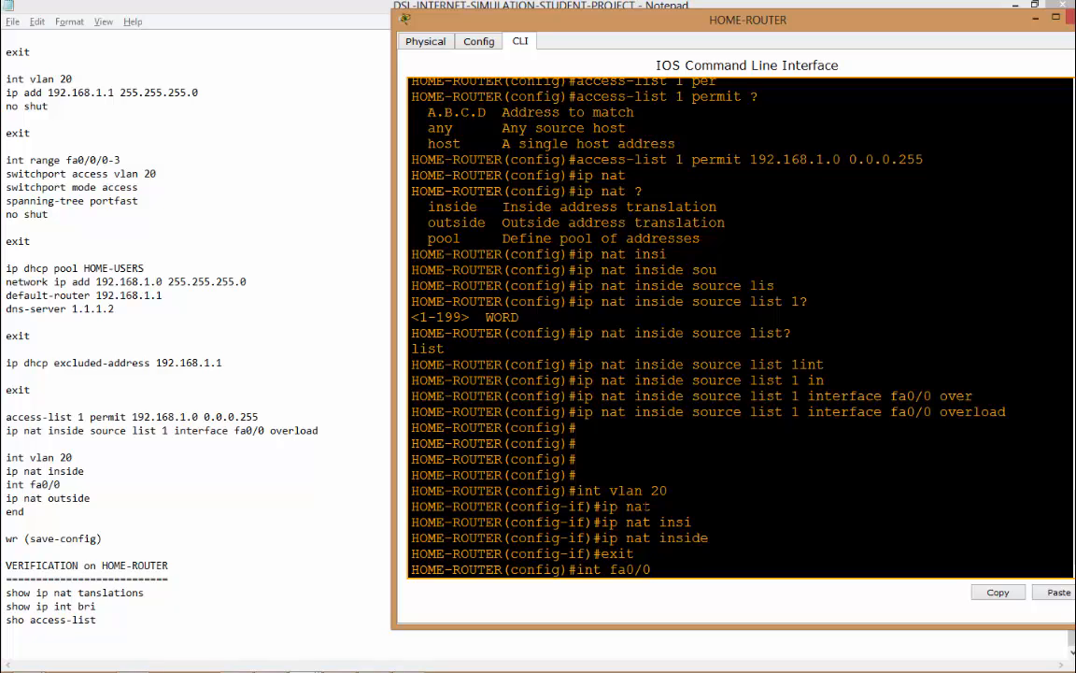
key(Return)
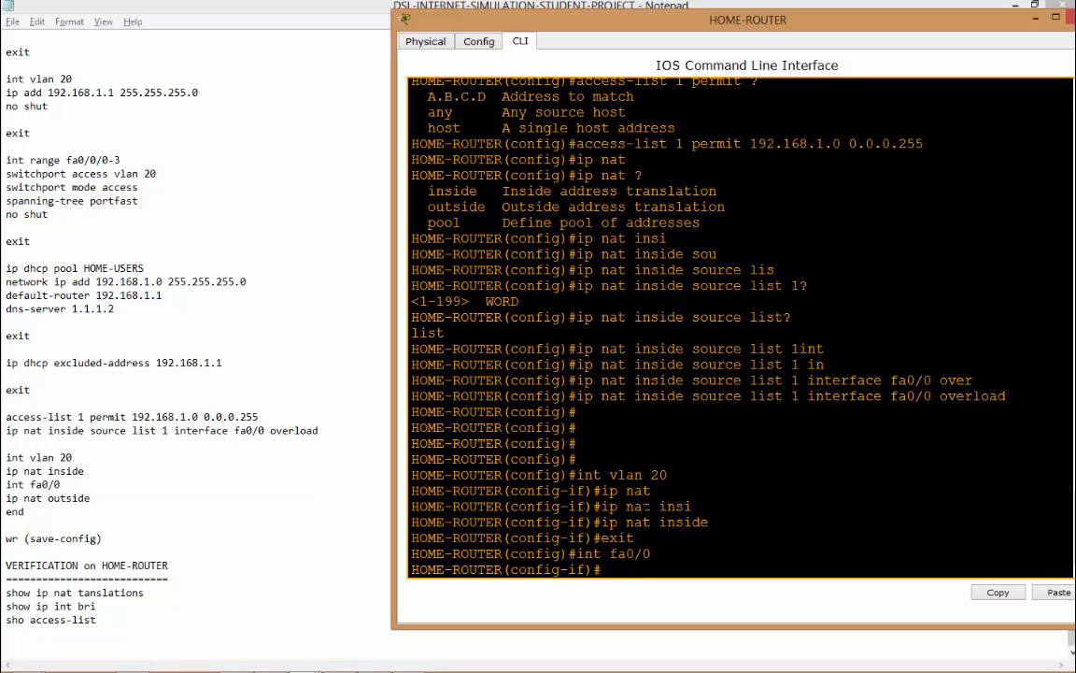
text(ip nat pou)
key(BackSpace)
key(BackSpace)
key(BackSpace)
text(?)
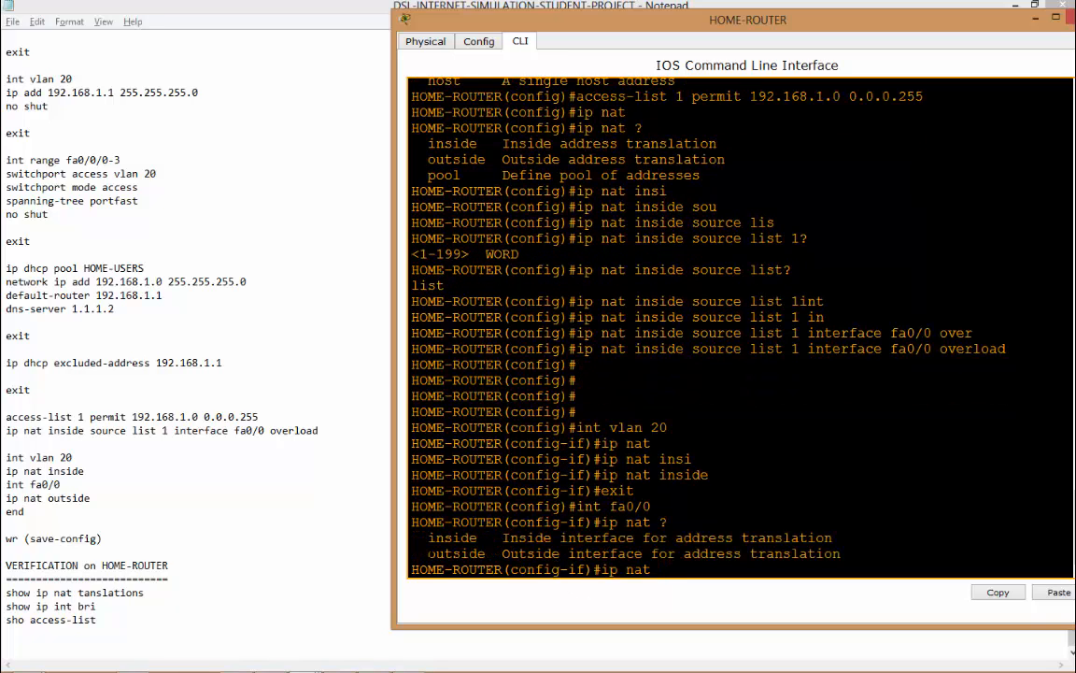
Set interface fa0/0 on HOME-ROUTER to ip nat outside
drag(428, 553, 519, 553)
click(684, 572)
text(out)
key(Tab)
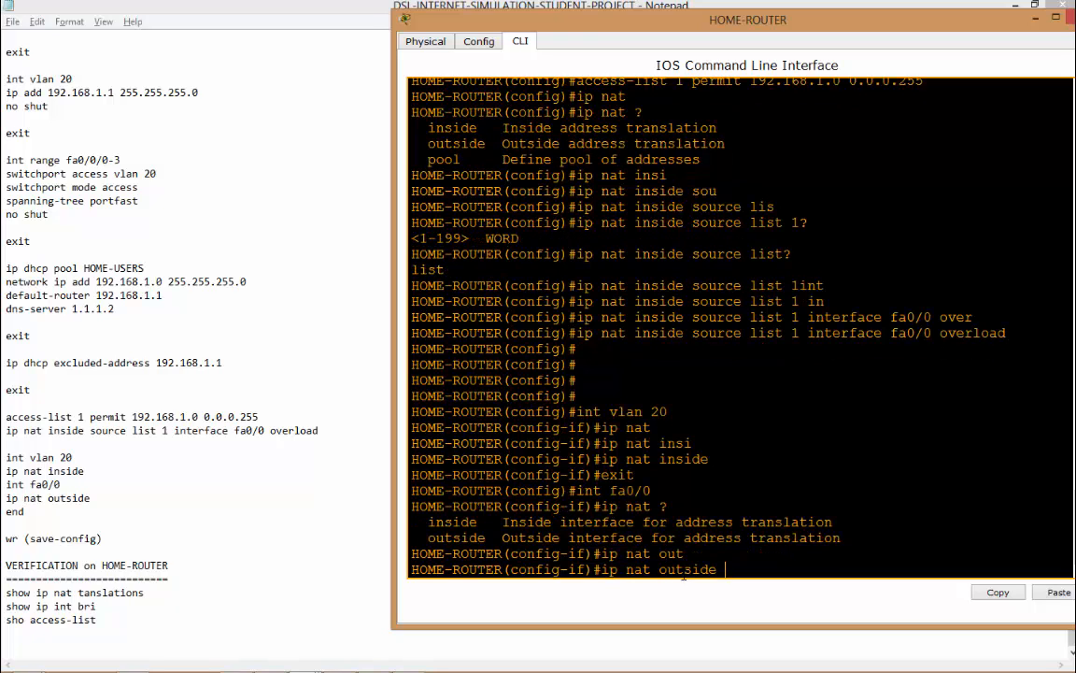
key(Return)
key(Return)
key(Return)
key(Return)
key(Return)
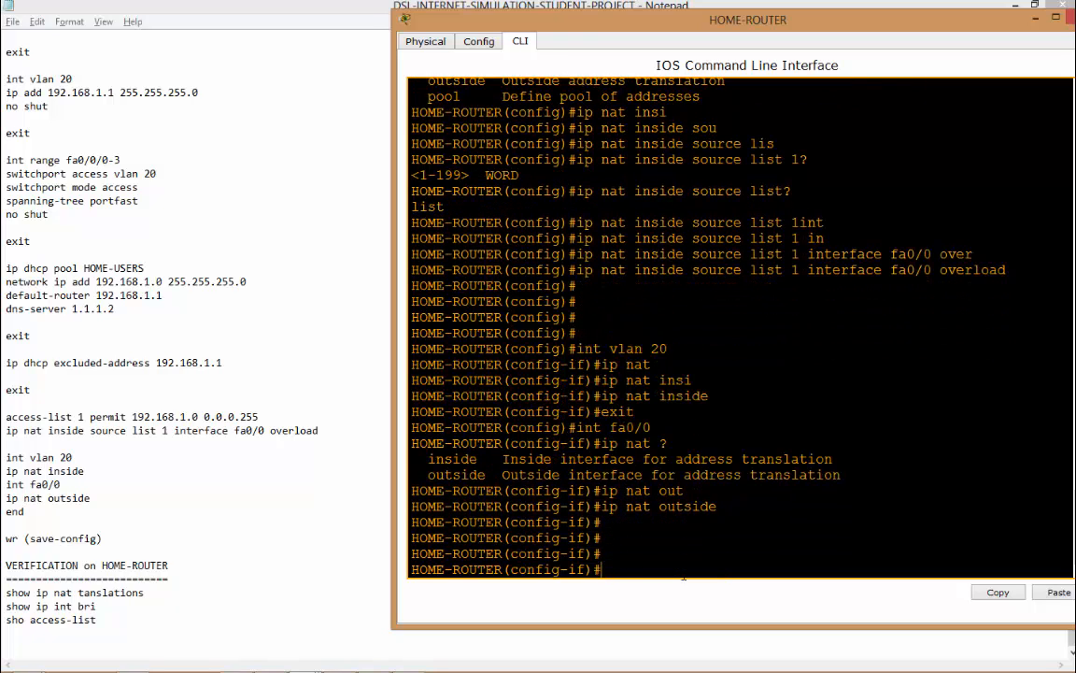
End configuration mode on HOME-ROUTER and save the configuration with wr
text(end)
key(Return)
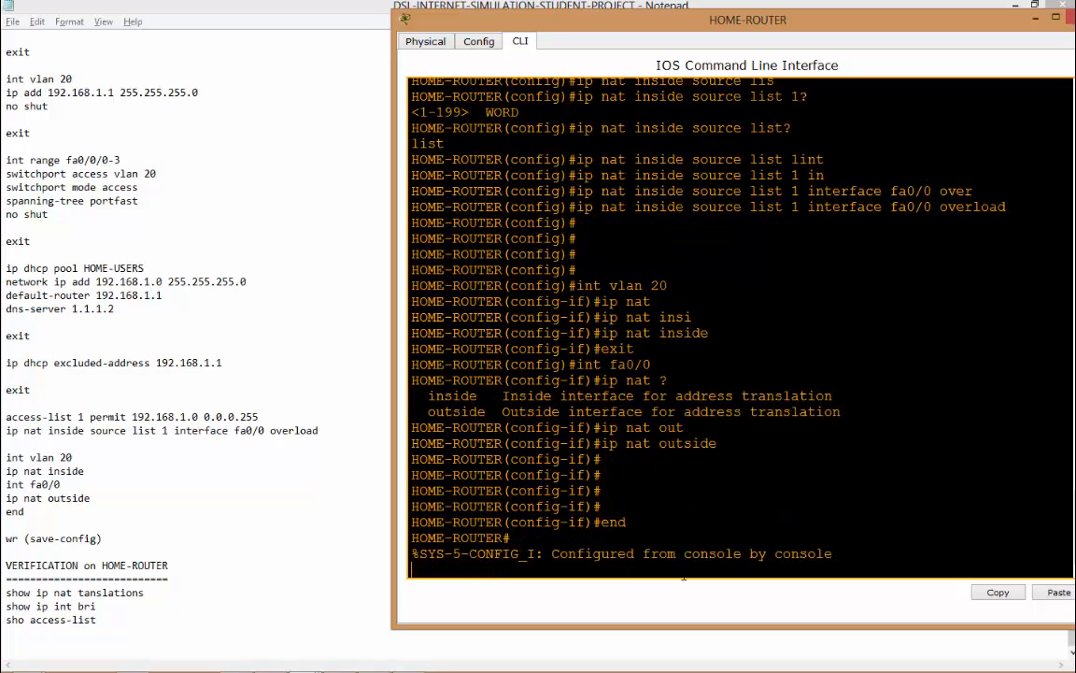
key(Return)
key(Return)
key(Return)
text(wr)
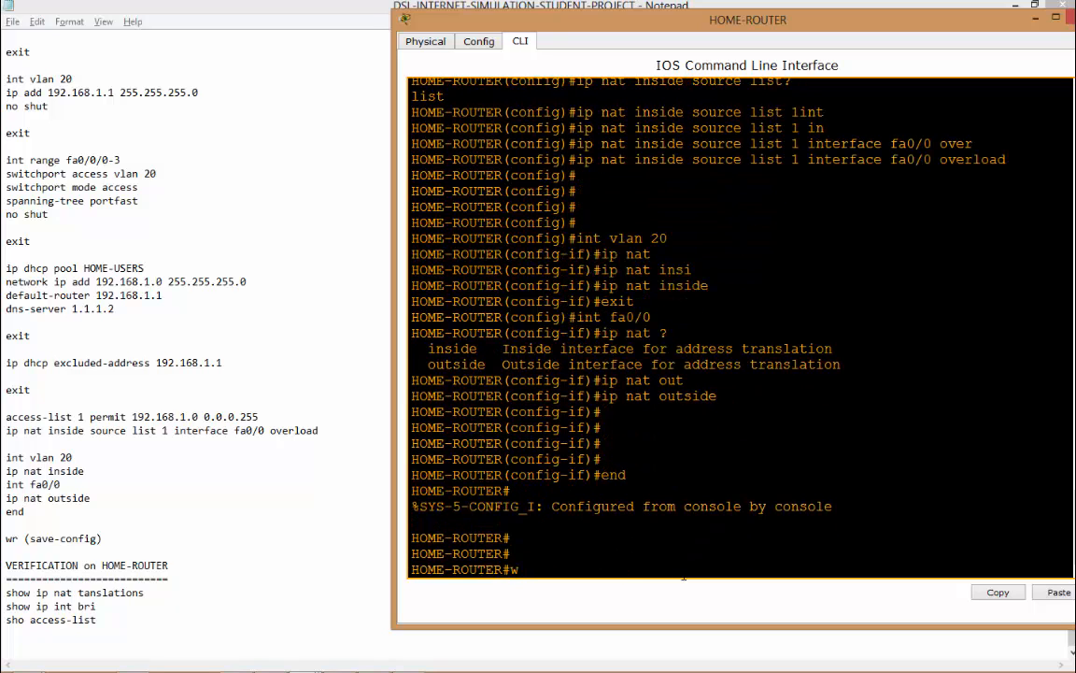
key(Return)
key(Return)
key(Return)
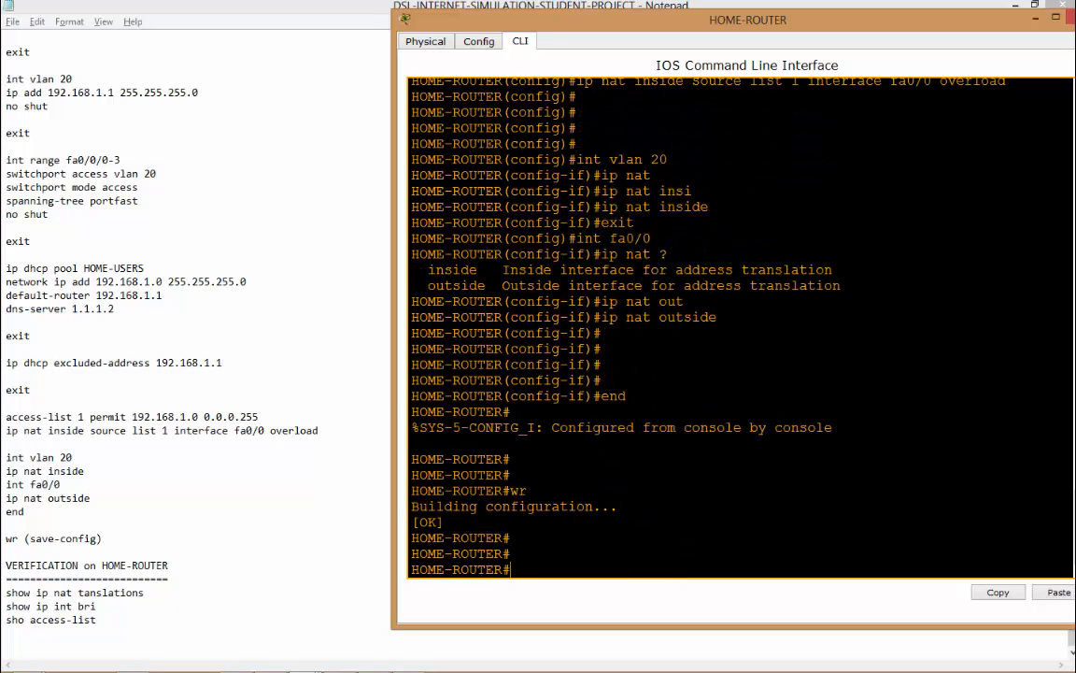
Minimize the notes and the ISP-ROUTER window, and open HOME-PC from the network topology
click(925, 7)
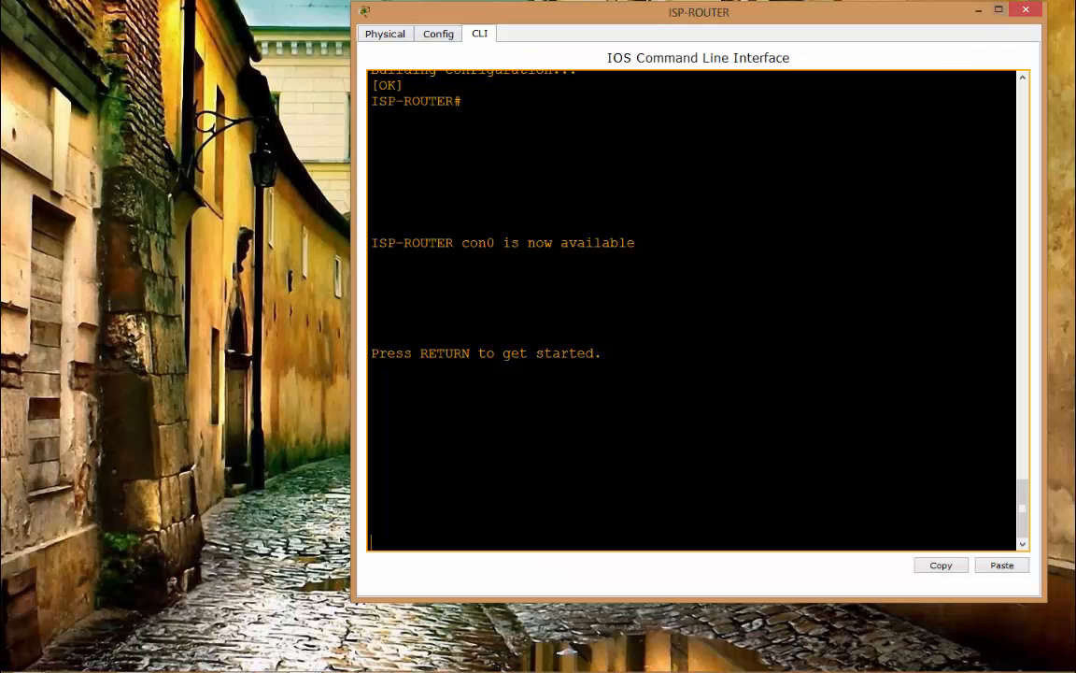
click(977, 10)
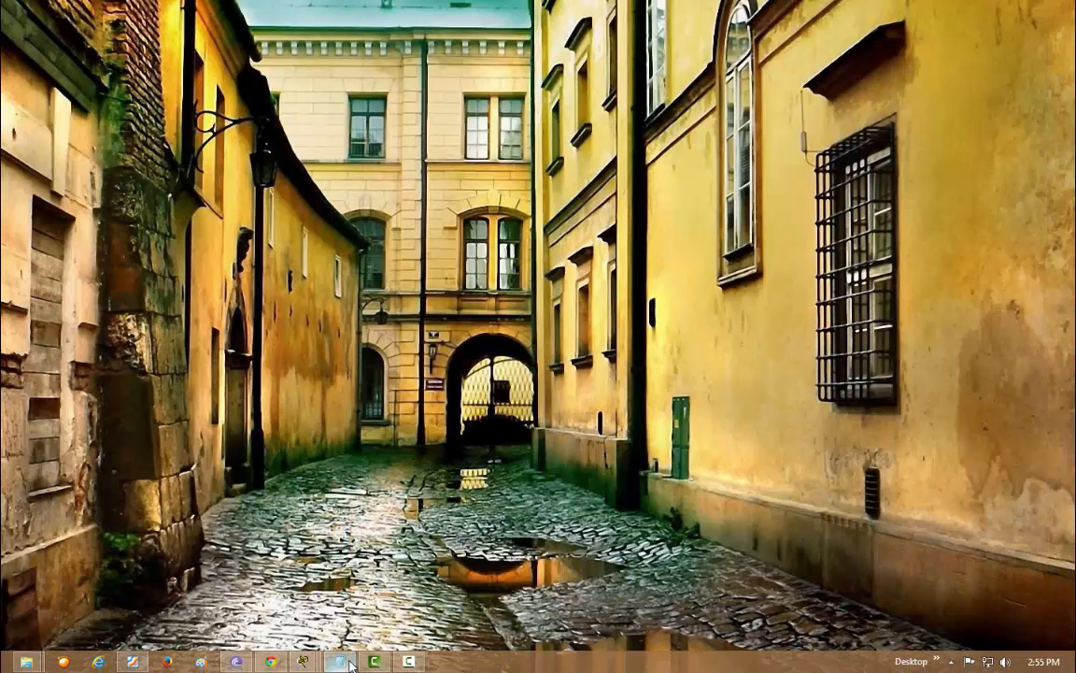
mouse_move(302, 661)
click(76, 584)
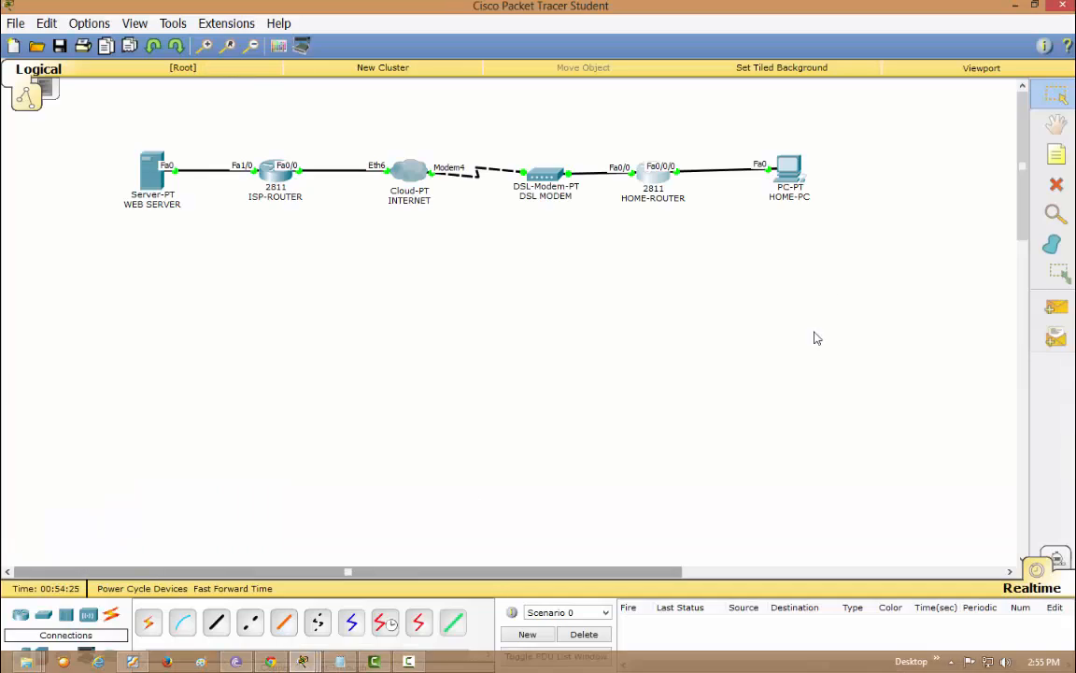
drag(874, 136, 12, 247)
click(790, 170)
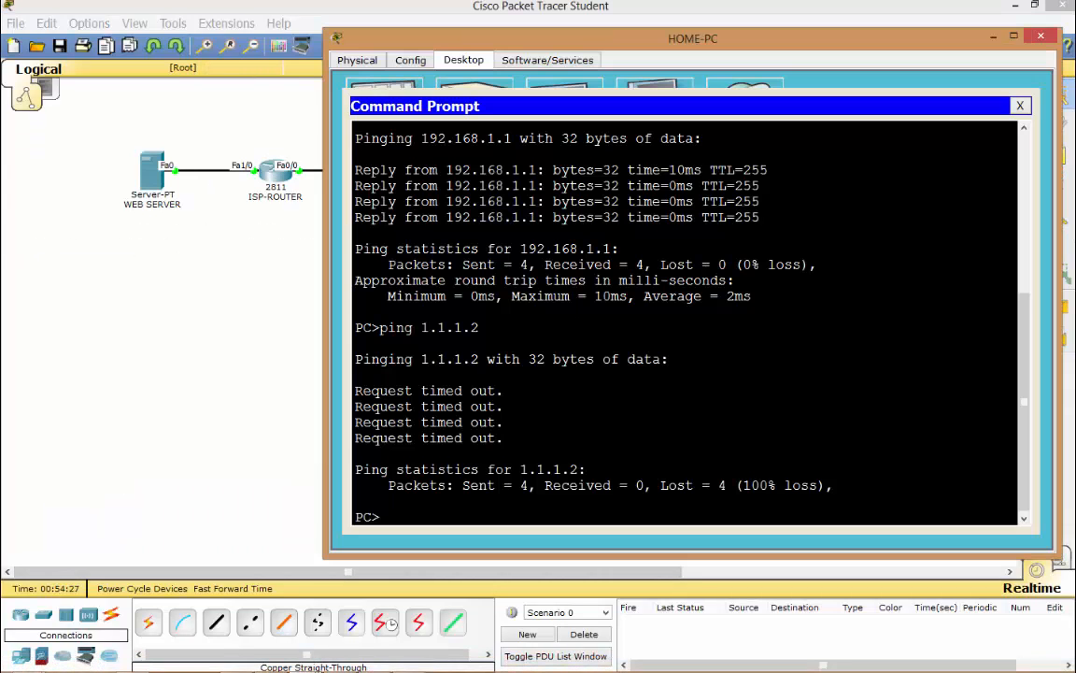
Add blank prompt lines in HOME-PC's Command Prompt and ping WEB SERVER at 1.1.1.2 again
key(Return)
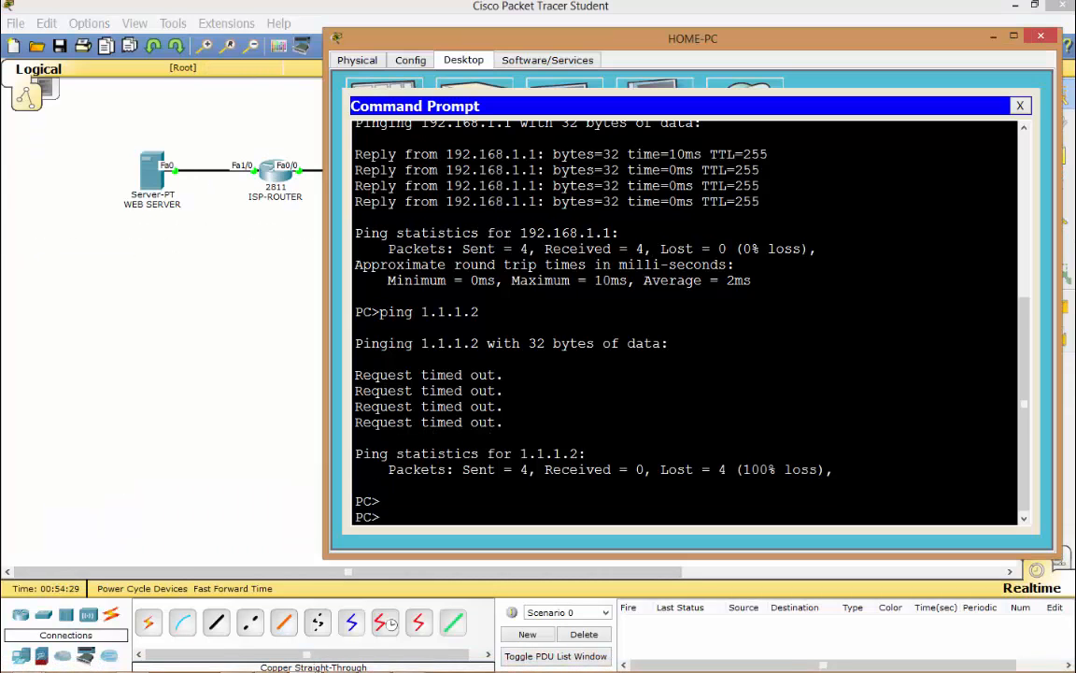
key(Return)
key(Return)
key(Return)
key(Return)
key(Return)
key(Return)
key(Return)
key(Return)
key(Return)
key(Return)
key(Return)
key(Return)
key(Return)
key(Return)
key(Return)
key(Return)
key(Return)
key(Return)
key(Return)
key(Return)
key(Up)
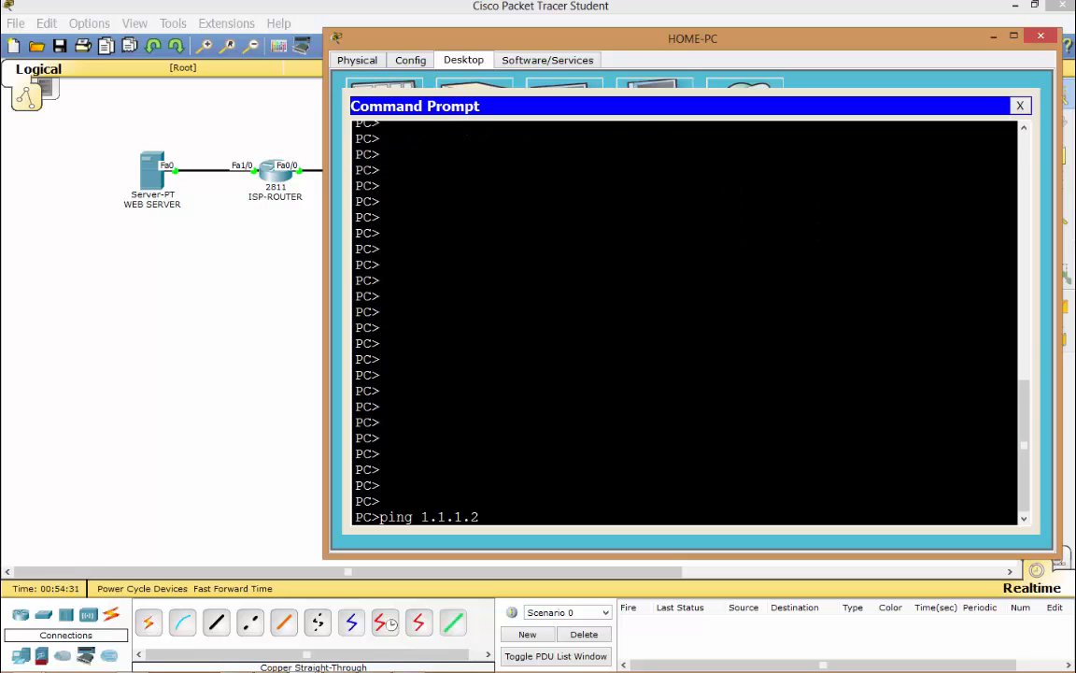
key(Return)
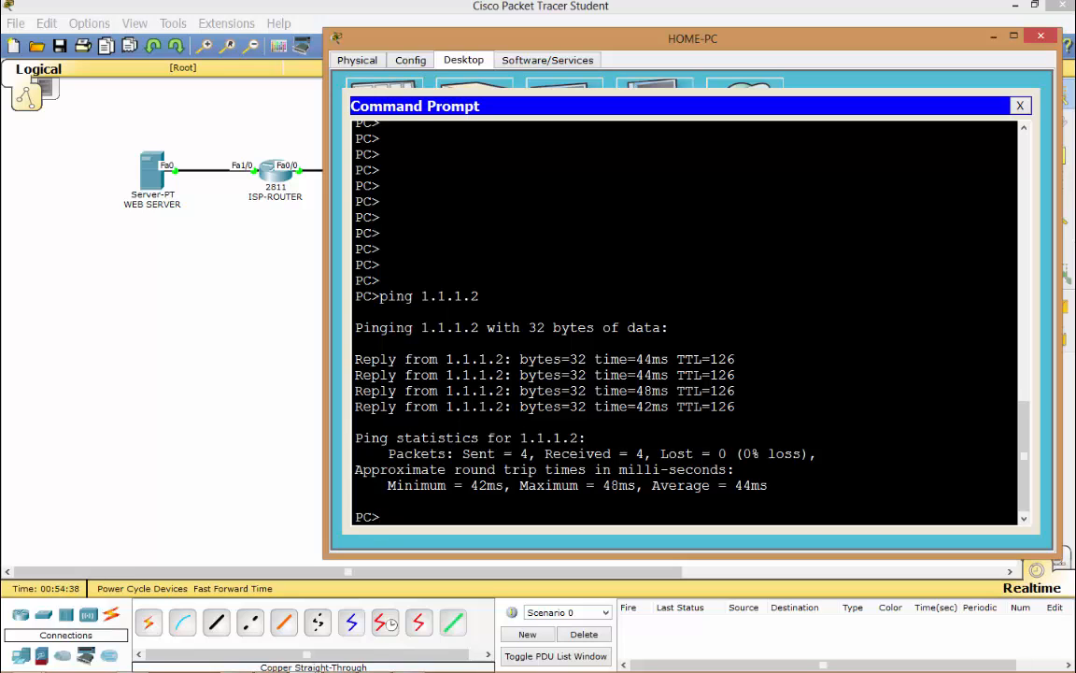
Close HOME-PC's Command Prompt and return to the HOME-ROUTER command line, checking the verification commands in the notes
click(1020, 105)
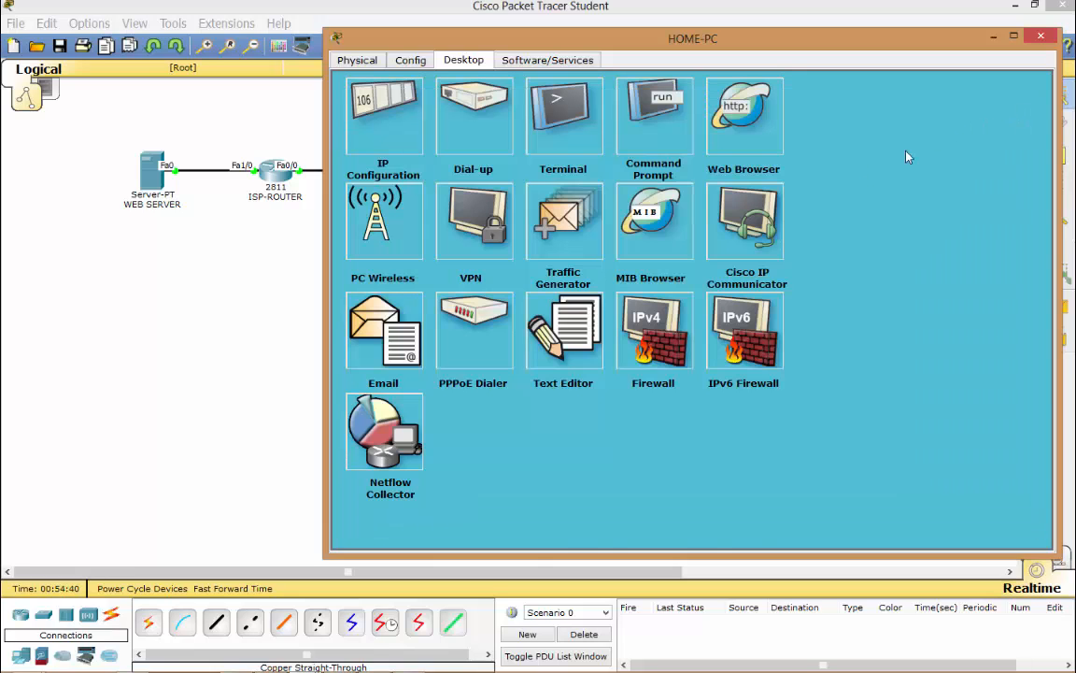
click(483, 298)
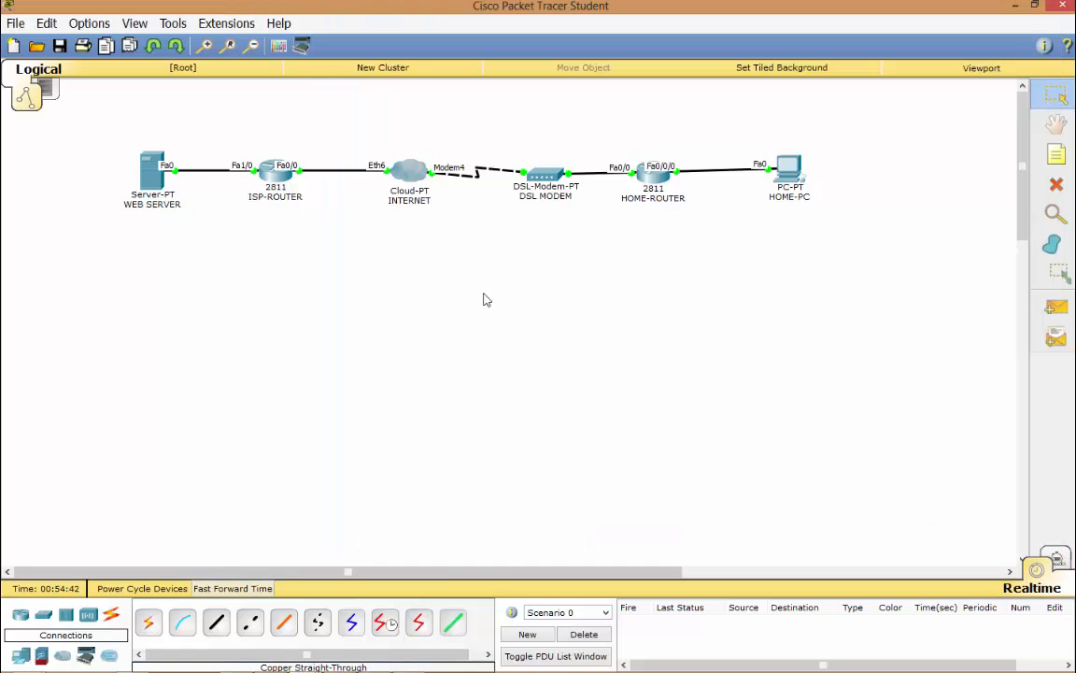
click(657, 188)
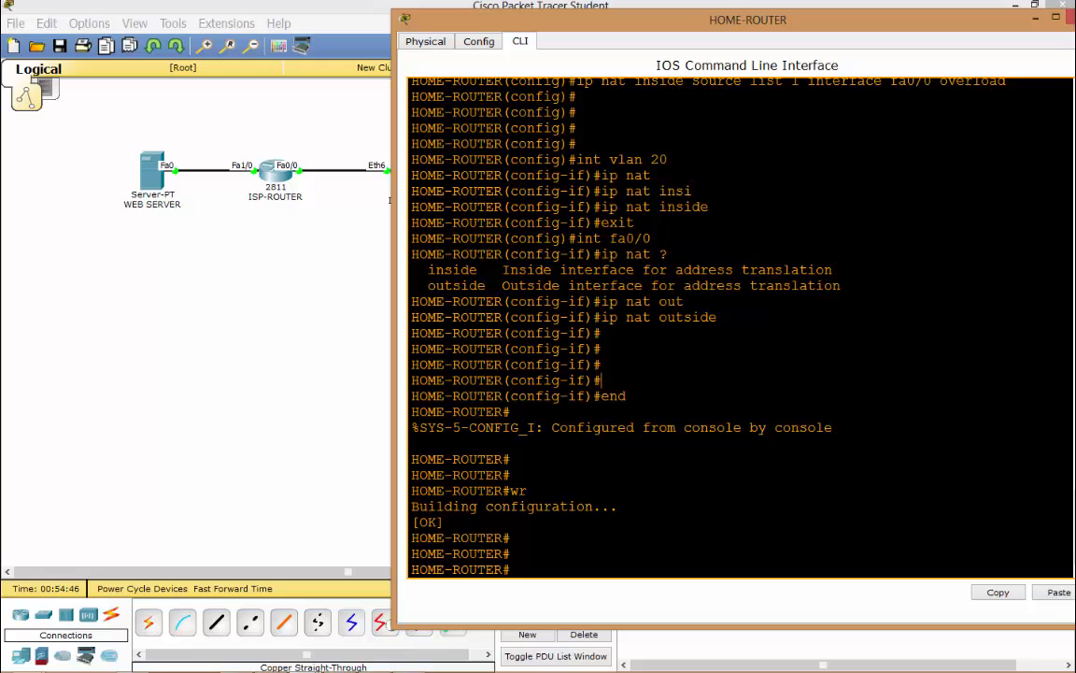
click(342, 662)
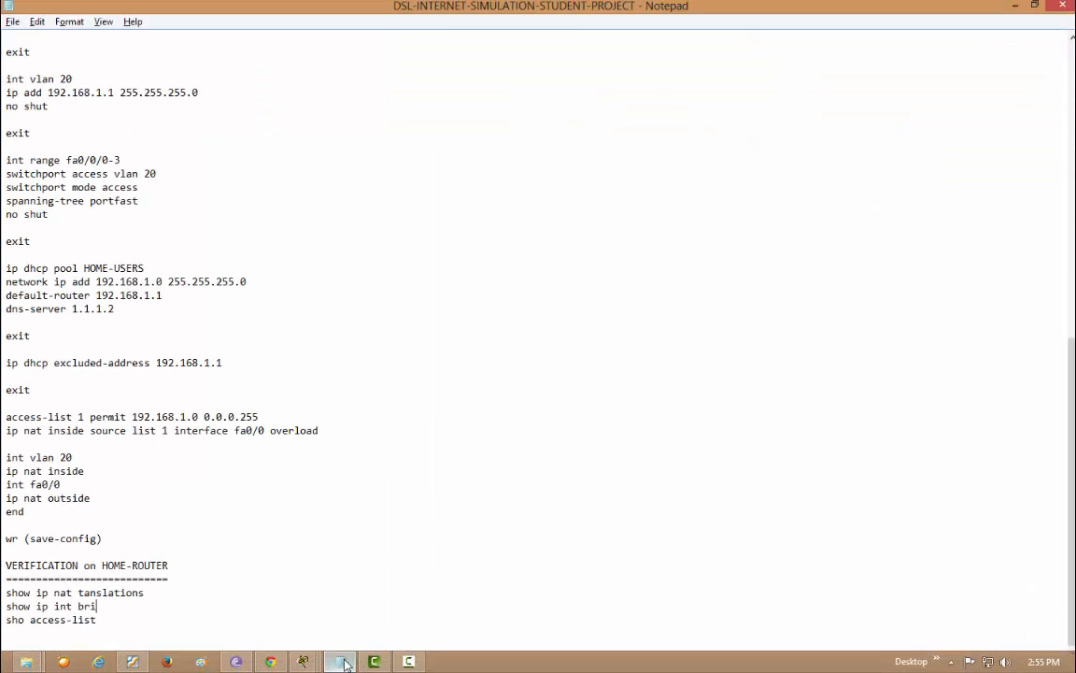
click(286, 541)
key(alt+Tab)
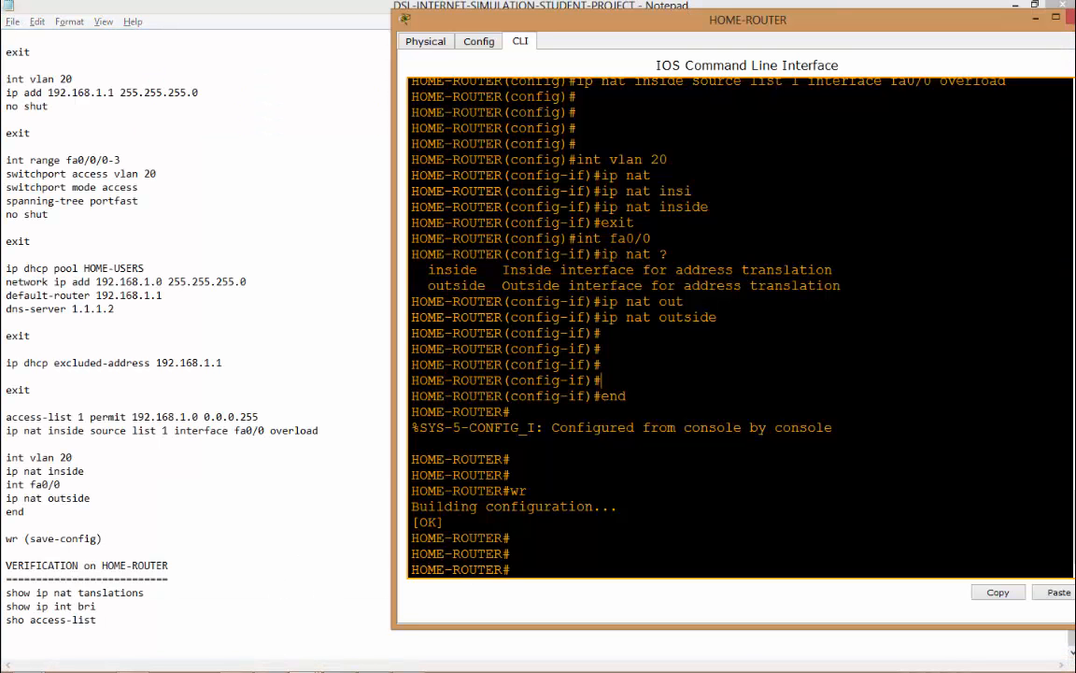
text(show ip tran)
key(Return)
key(Up)
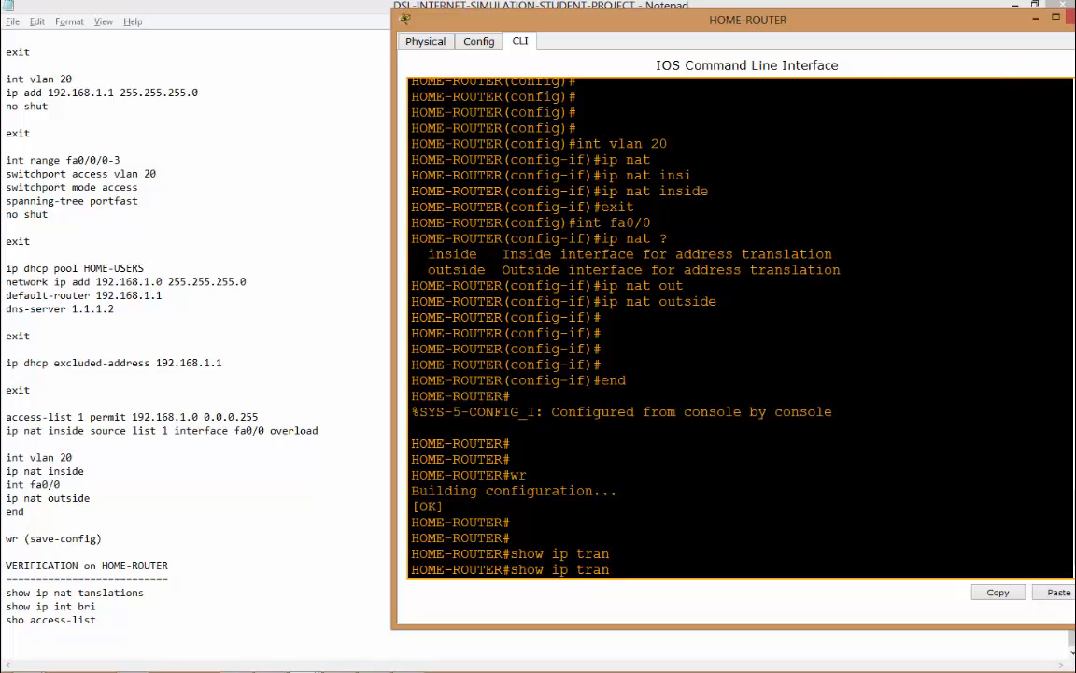
key(BackSpace)
key(BackSpace)
key(BackSpace)
key(BackSpace)
key(BackSpace)
key(BackSpace)
key(BackSpace)
key(BackSpace)
key(BackSpace)
key(BackSpace)
key(BackSpace)
key(BackSpace)
Display the NAT translation table on HOME-ROUTER with show ip nat translations
text(show ip nat tran)
key(Tab)
key(Return)
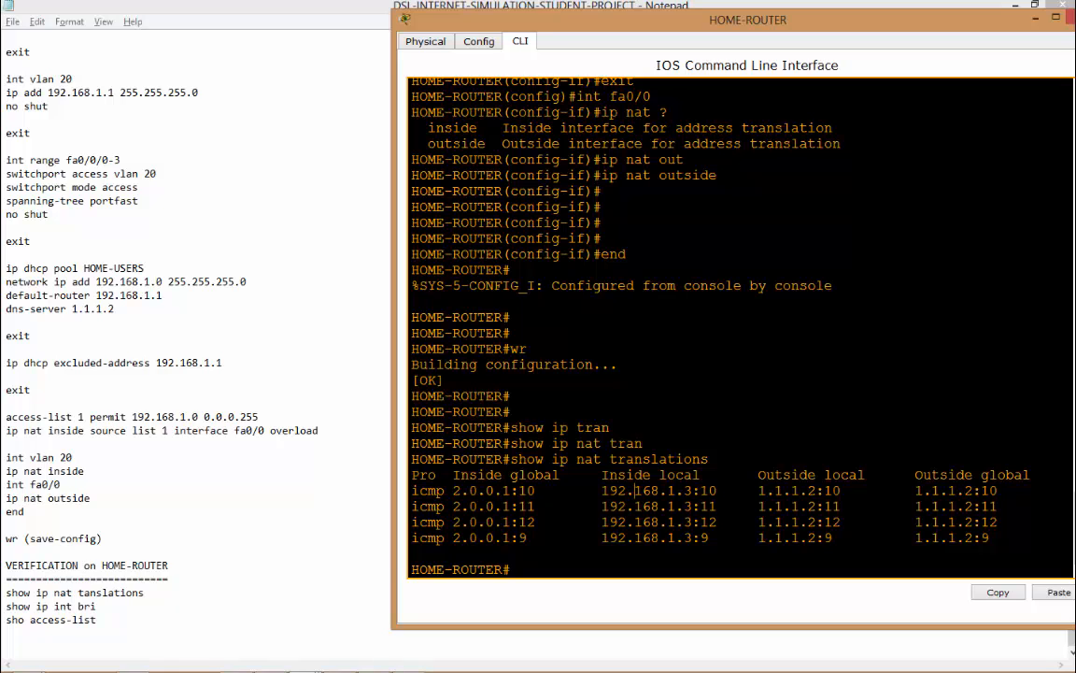
Check HOME-PC's DHCP-assigned IP configuration and close the HOME-PC window
click(283, 585)
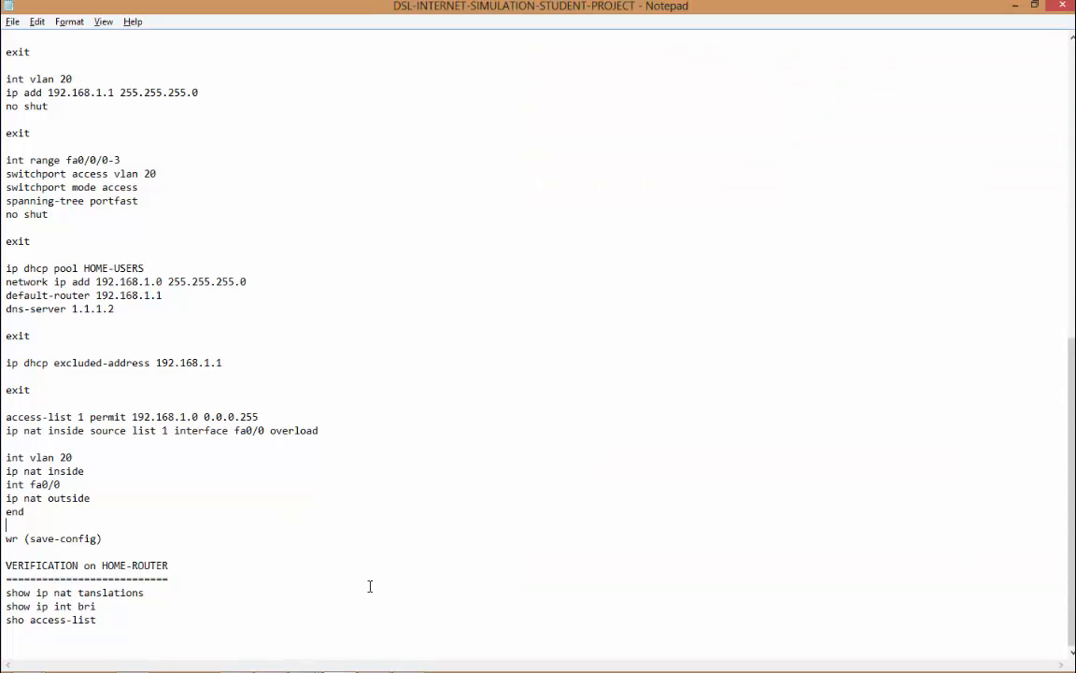
click(269, 661)
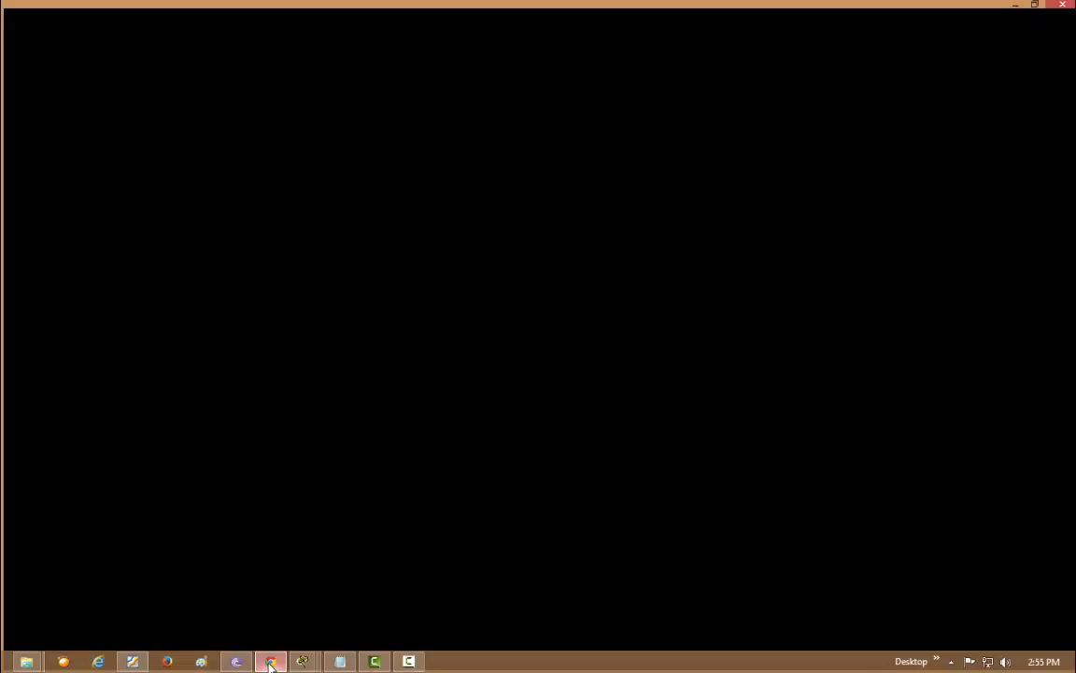
click(271, 662)
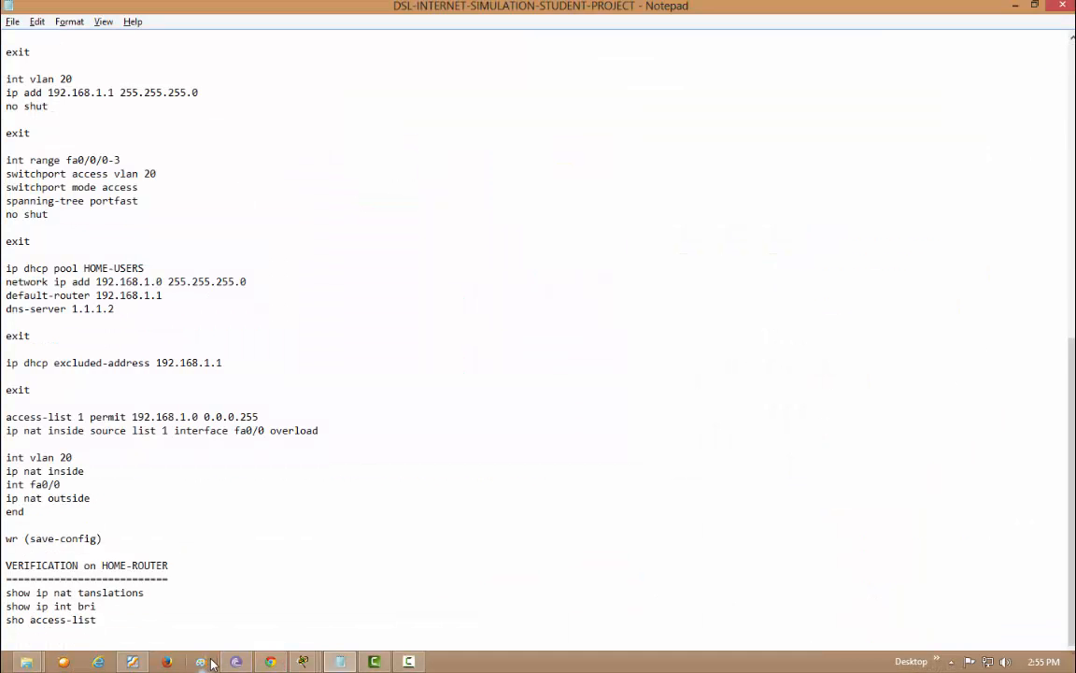
mouse_move(304, 662)
click(97, 537)
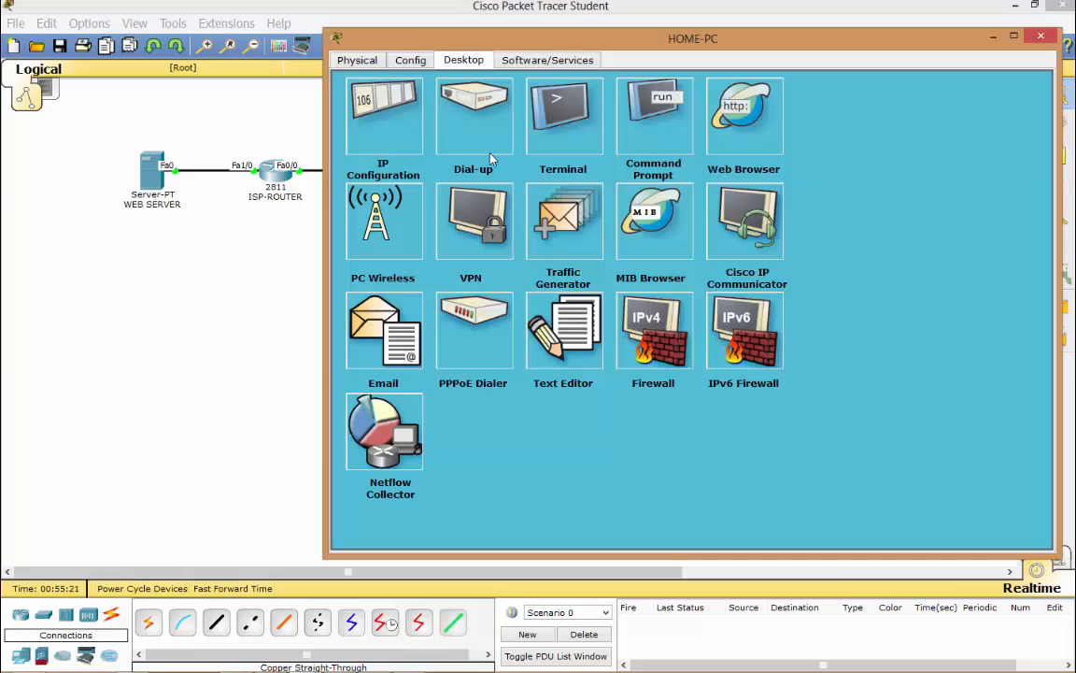
click(374, 142)
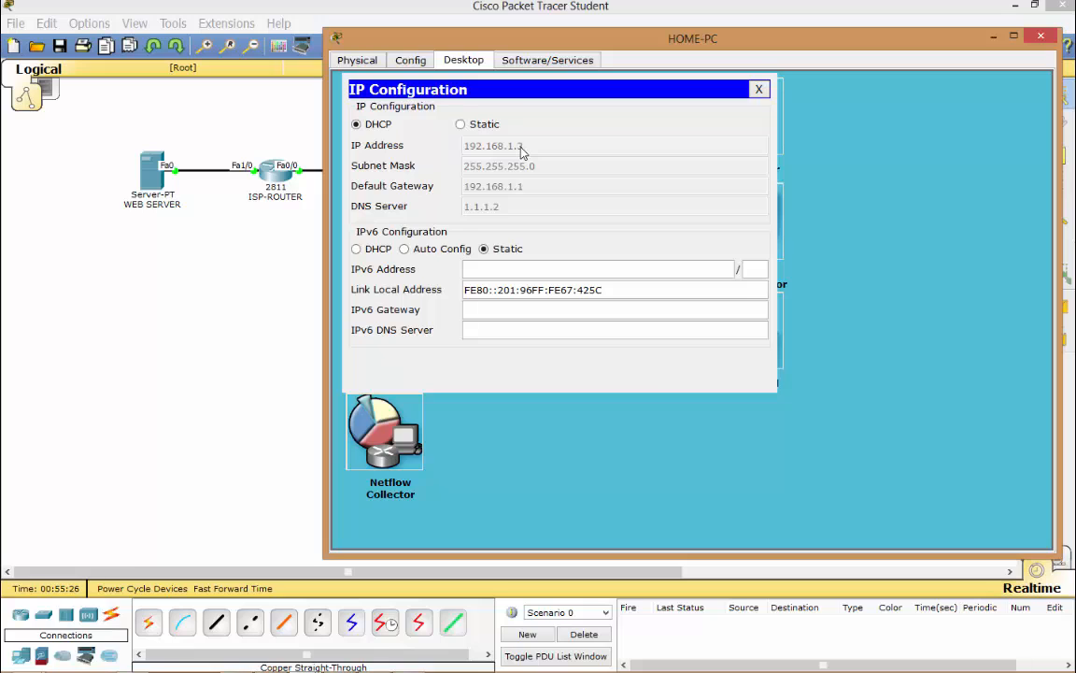
click(760, 89)
click(1040, 36)
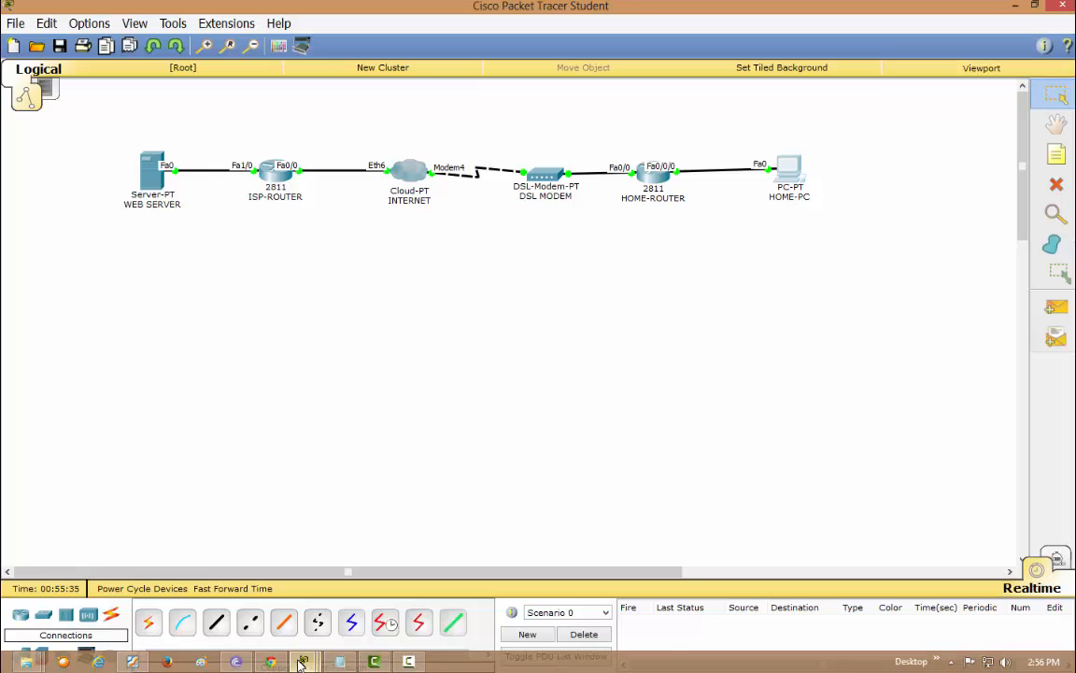
Return to the HOME-ROUTER command line and examine the inside and outside addresses of the first NAT translation entry
mouse_move(304, 664)
click(434, 612)
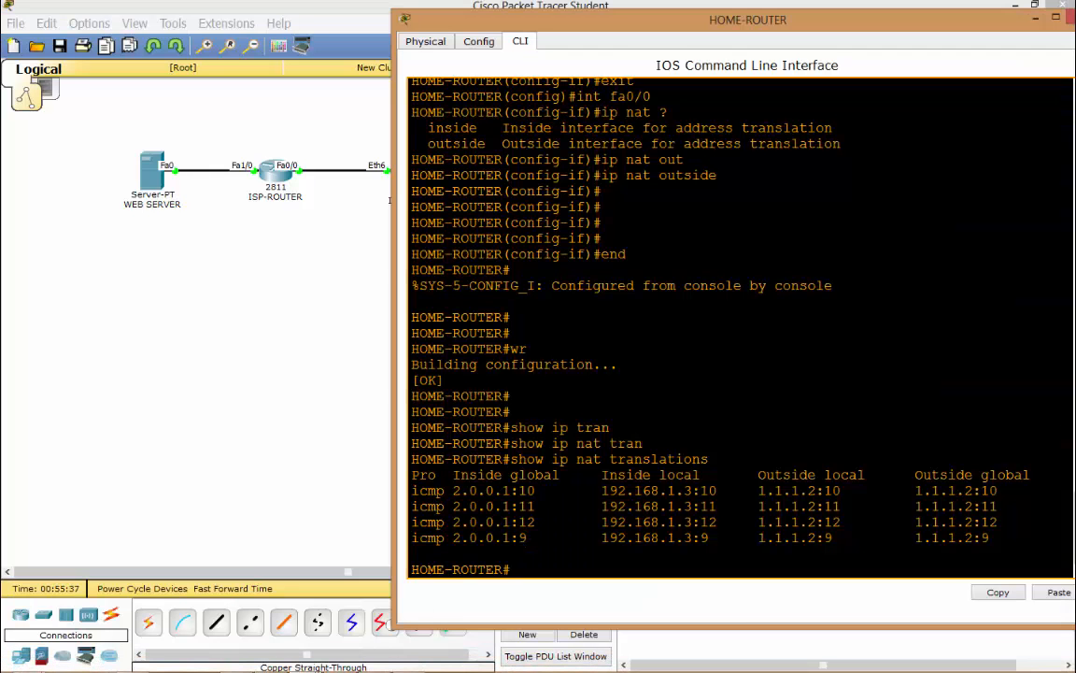
drag(718, 491, 394, 484)
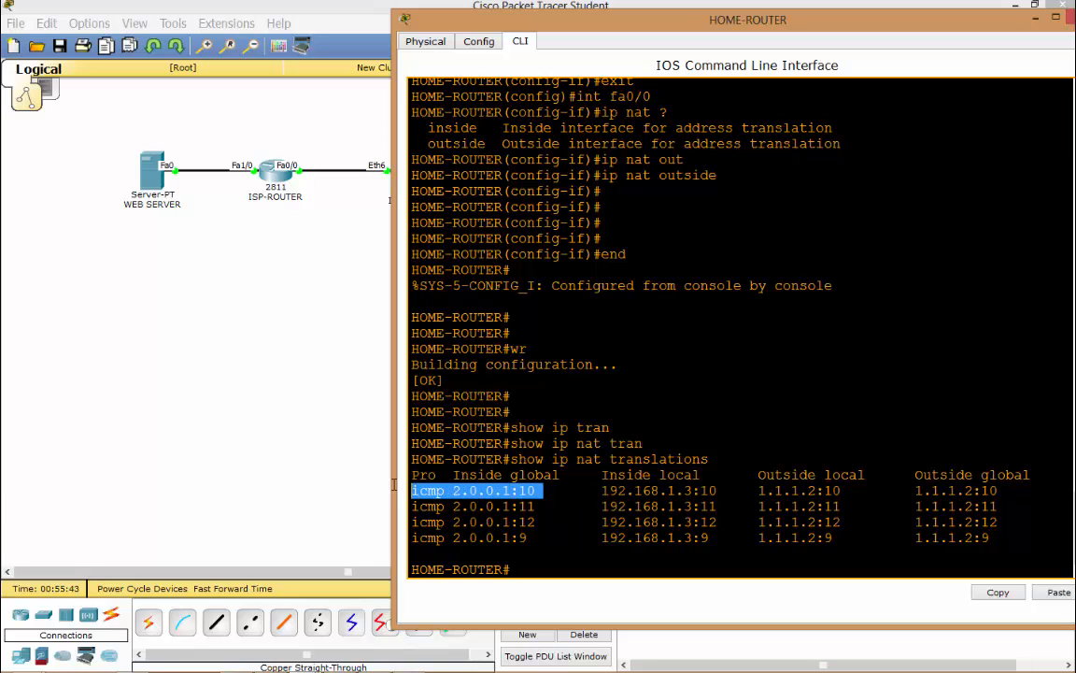
drag(758, 490, 999, 491)
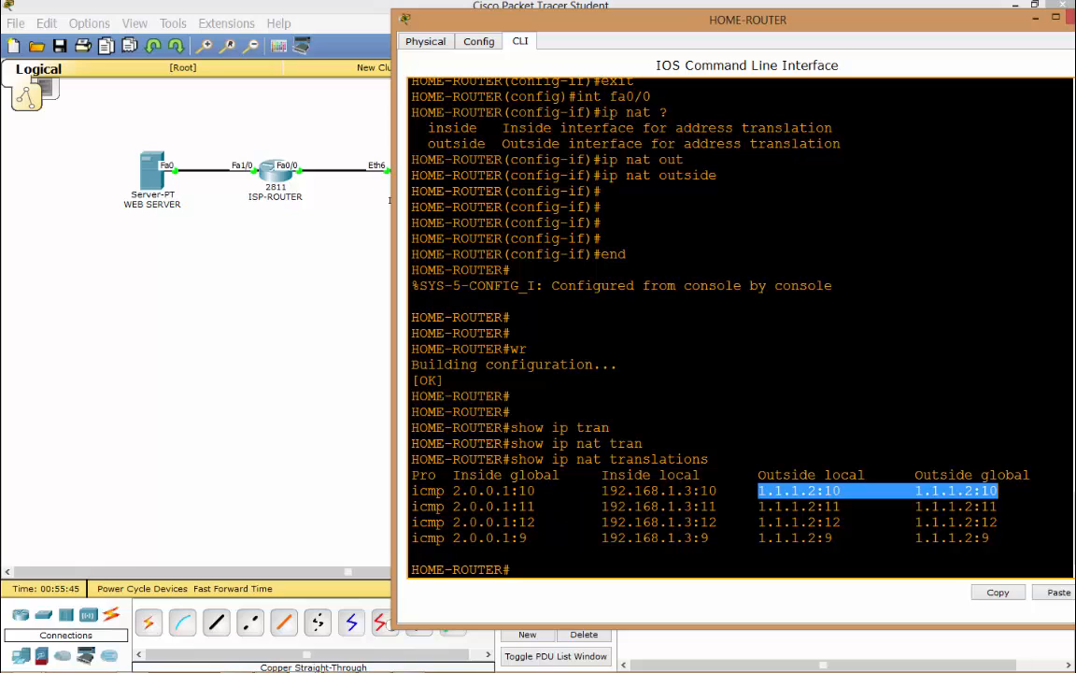
click(824, 491)
drag(412, 490, 567, 490)
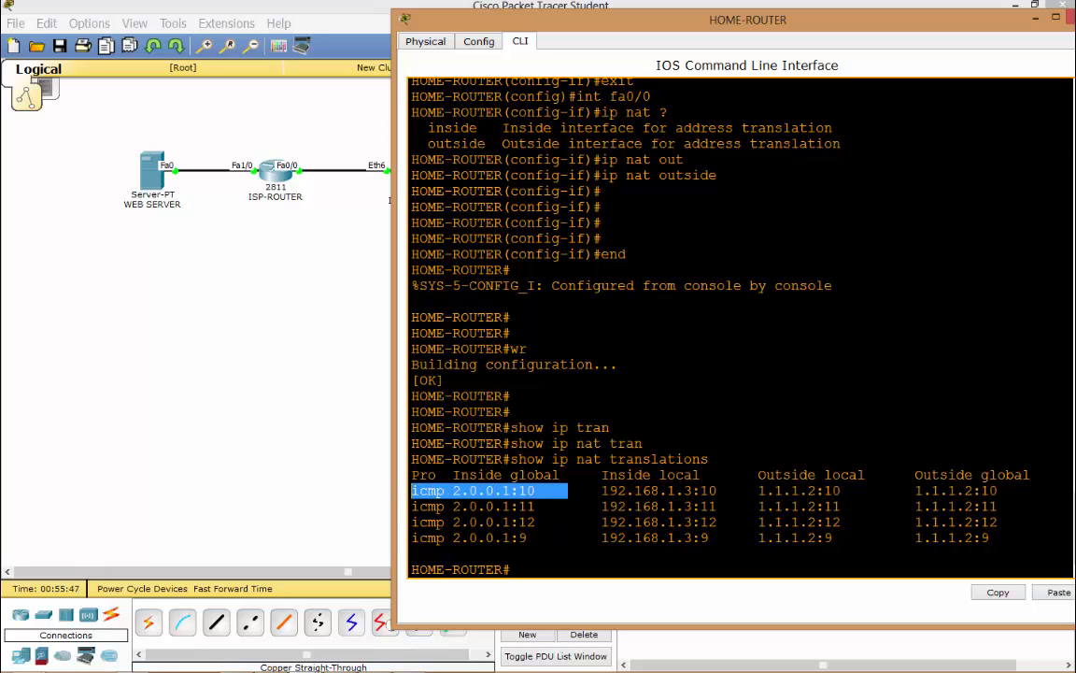
drag(716, 490, 454, 490)
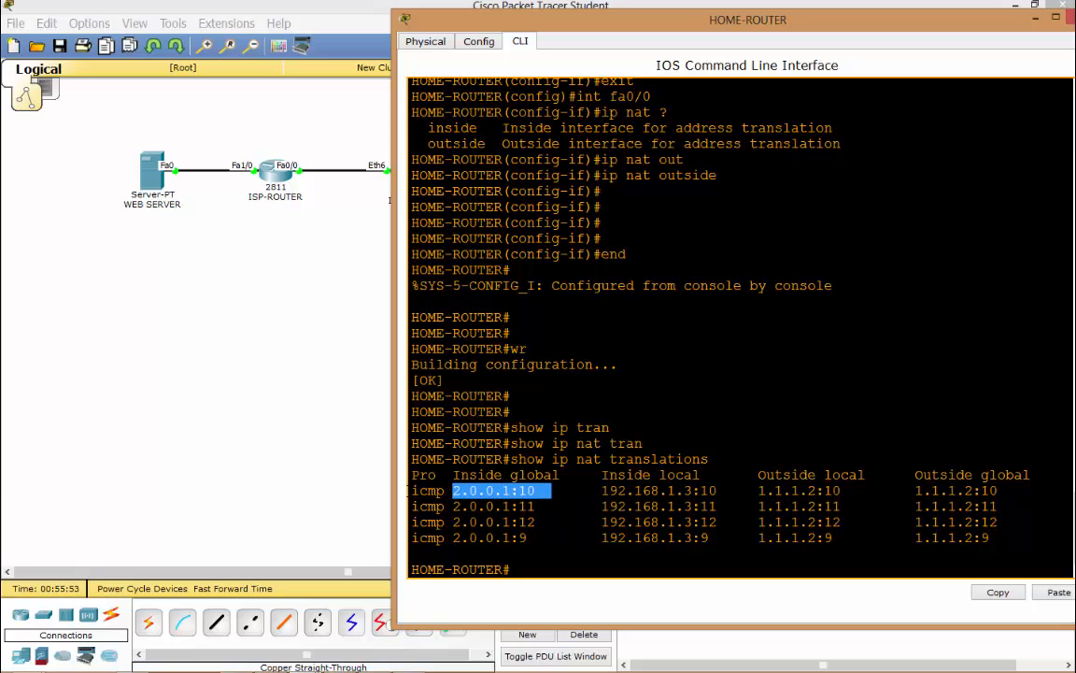
Display HOME-ROUTER's interface summary with show ip int bri and examine the FastEthernet0/0 entry
click(990, 537)
text(sho)
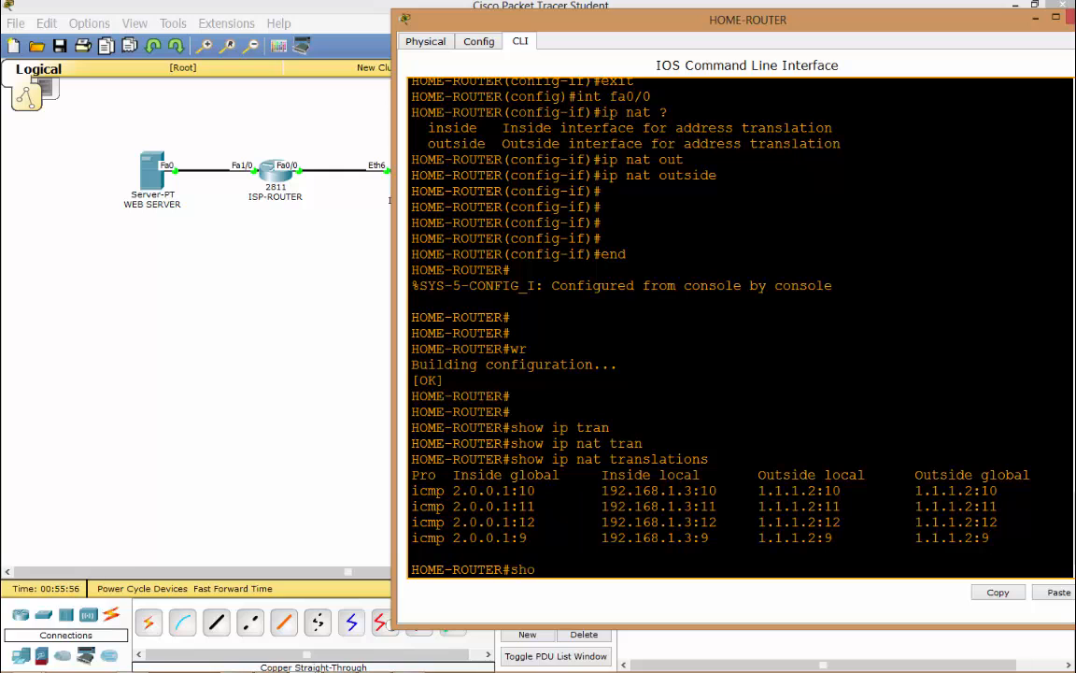
text(w ip int bri)
key(Return)
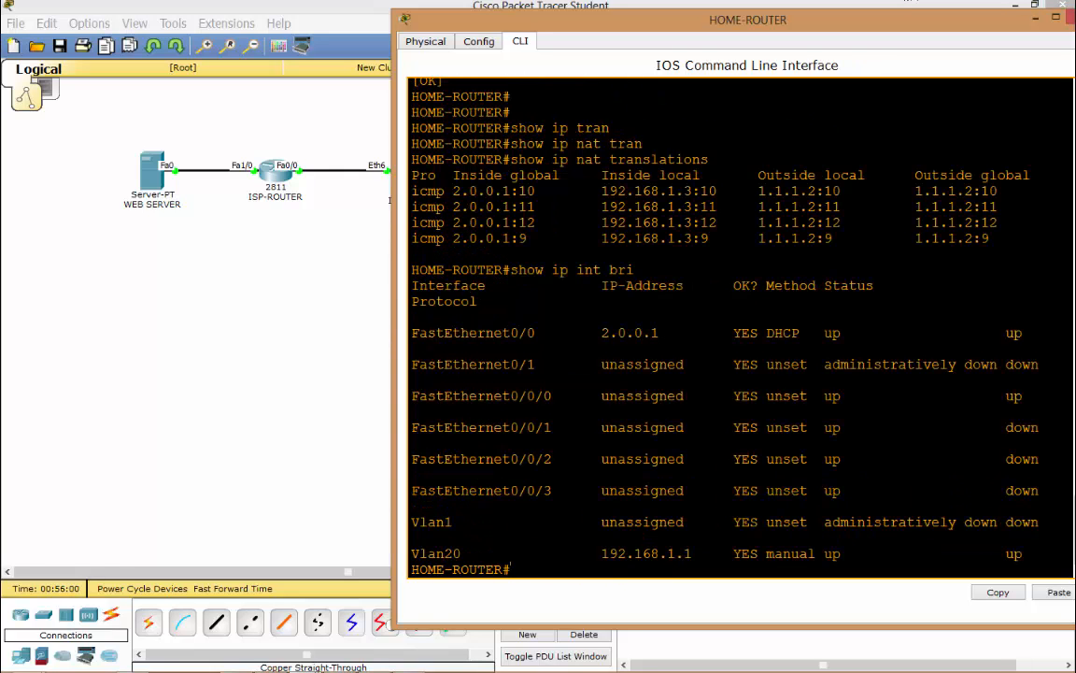
drag(1022, 333, 411, 333)
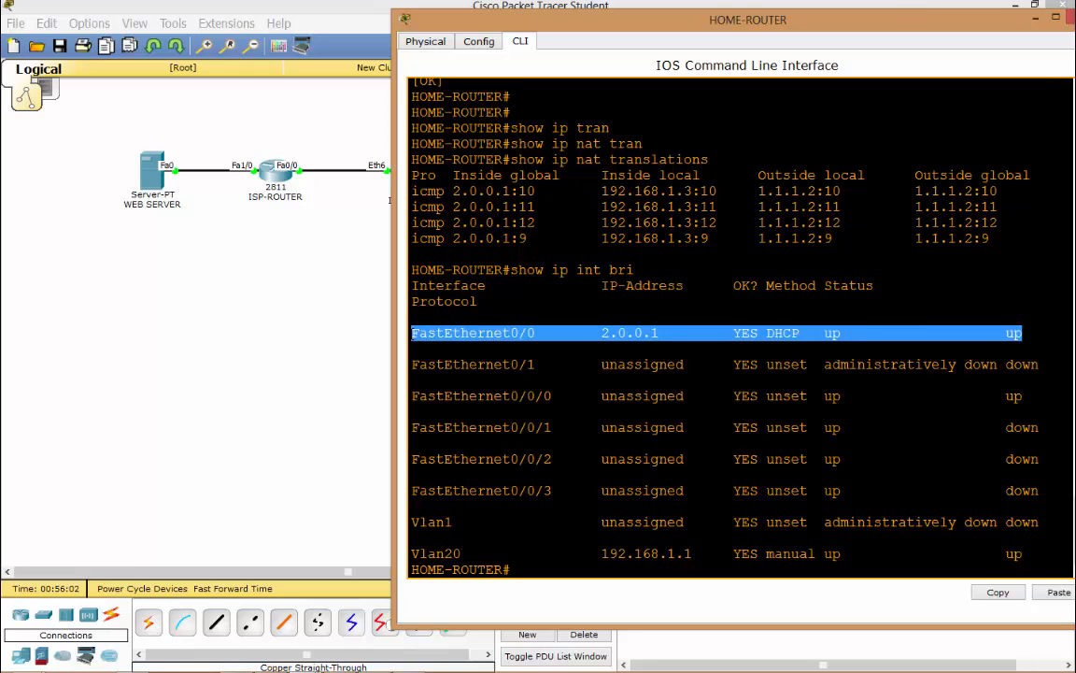
click(430, 337)
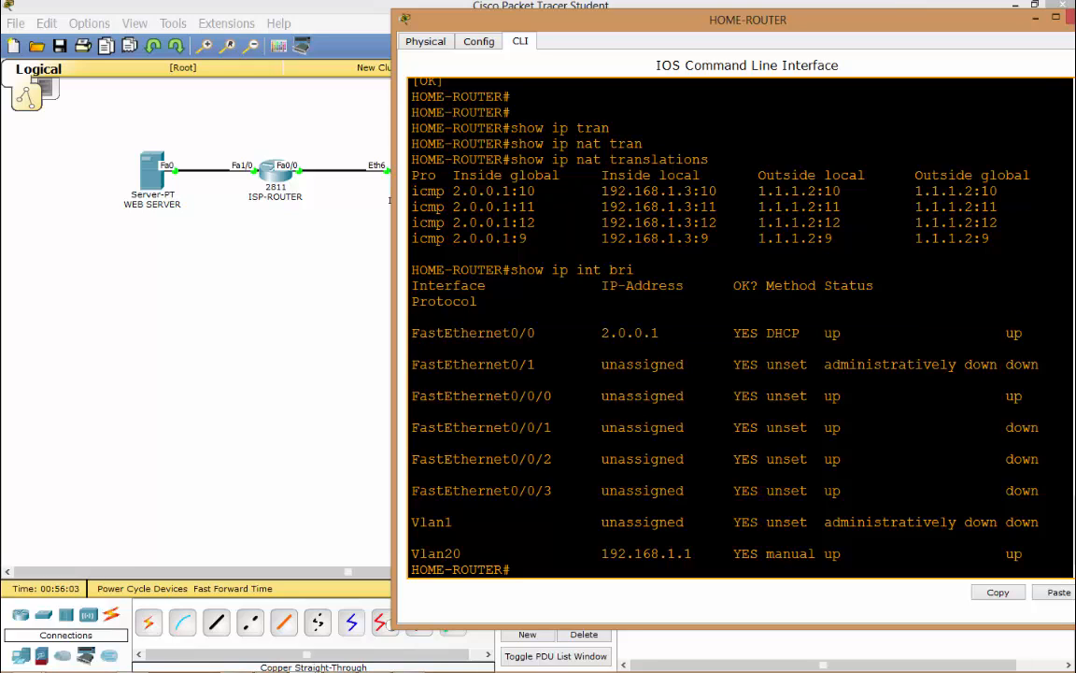
drag(1023, 332, 420, 333)
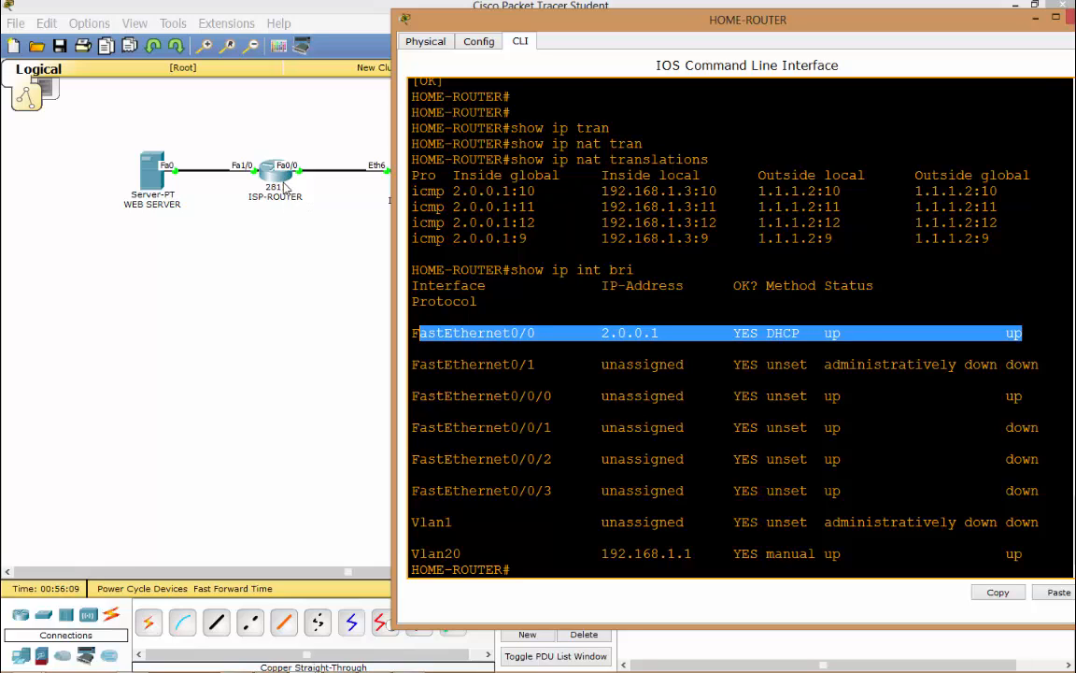
click(536, 332)
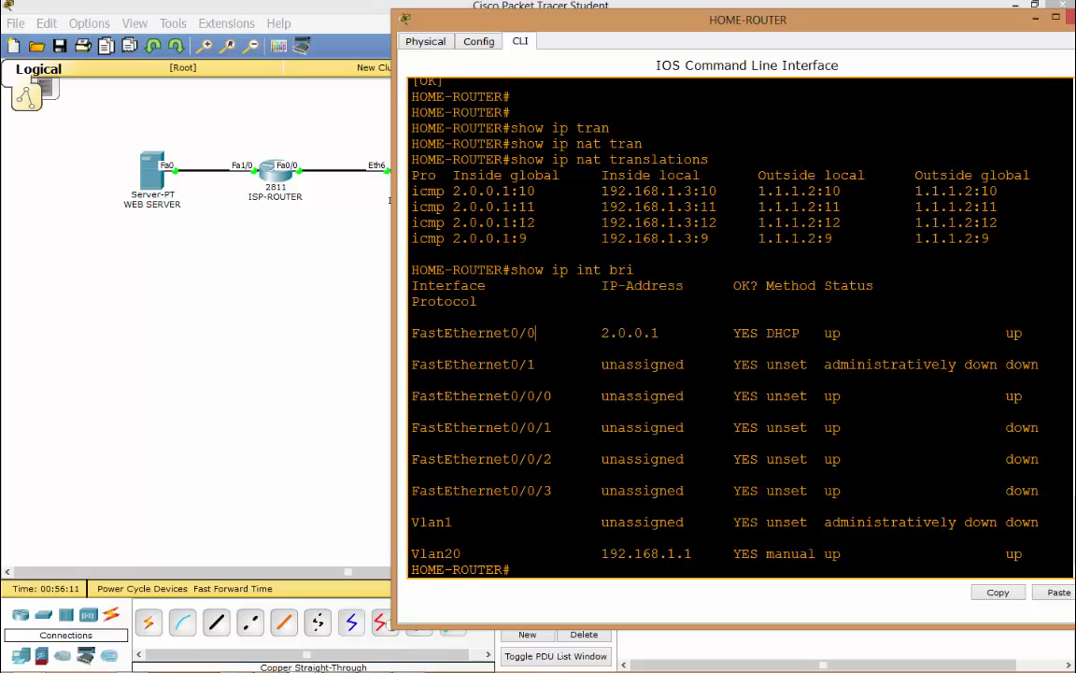
Minimize HOME-ROUTER and correct the last verification command in the Notepad notes to "show access-list"
click(1036, 18)
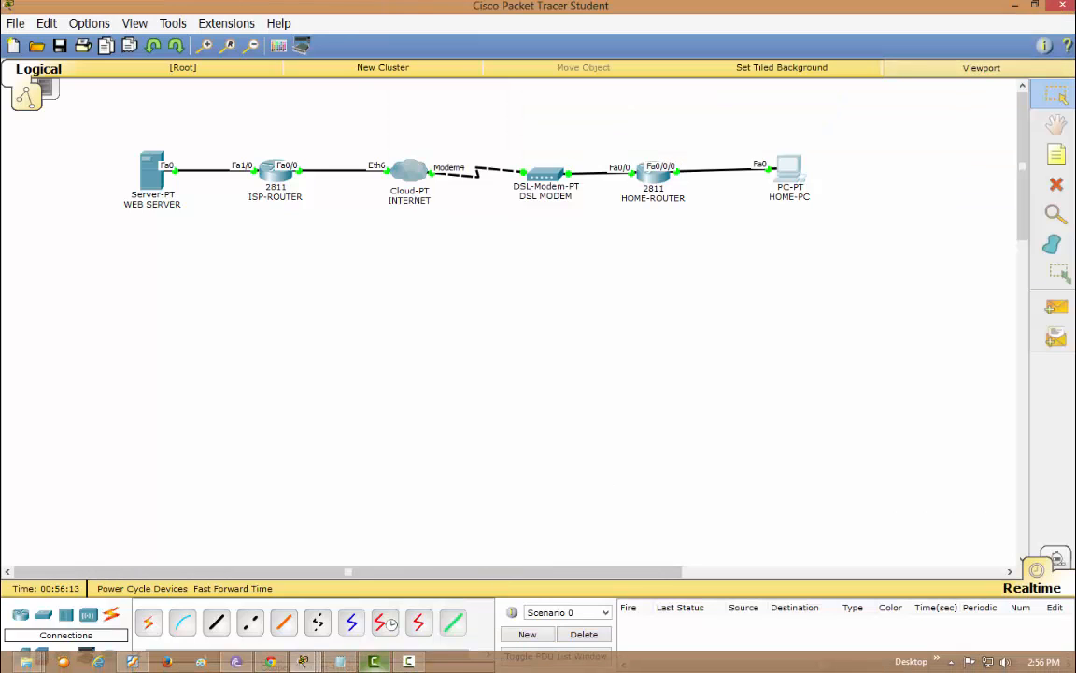
click(333, 656)
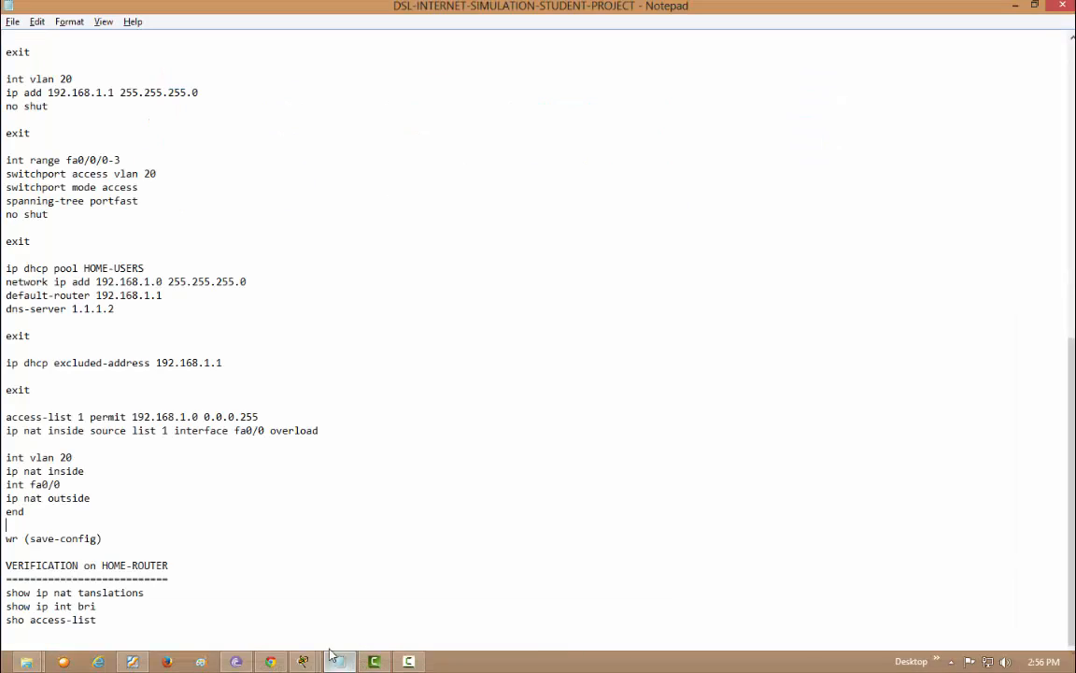
drag(6, 620, 98, 620)
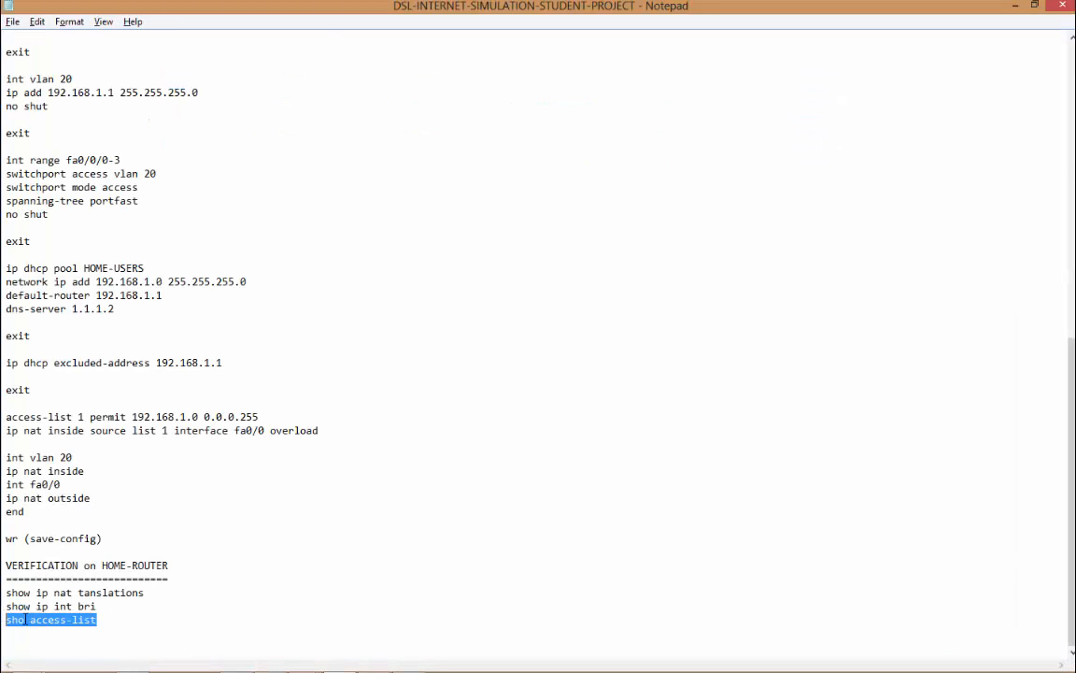
click(26, 619)
text(w)
key(End)
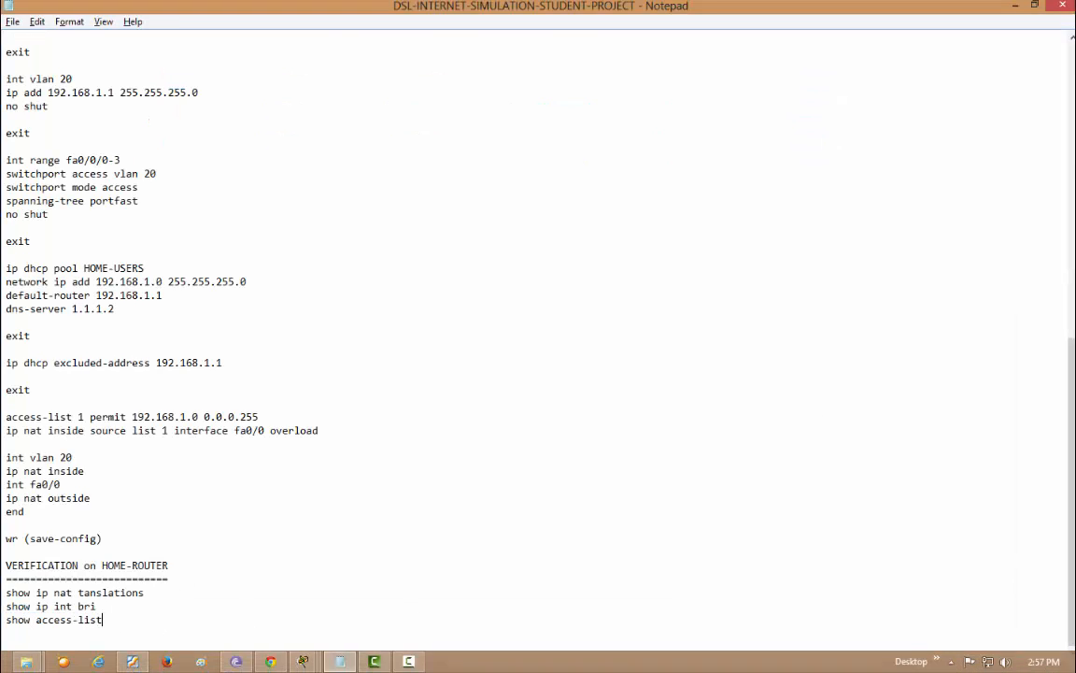
Reopen HOME-ROUTER in Packet Tracer, run show access-lists and examine the permit entry of access list 1
key(alt+Tab)
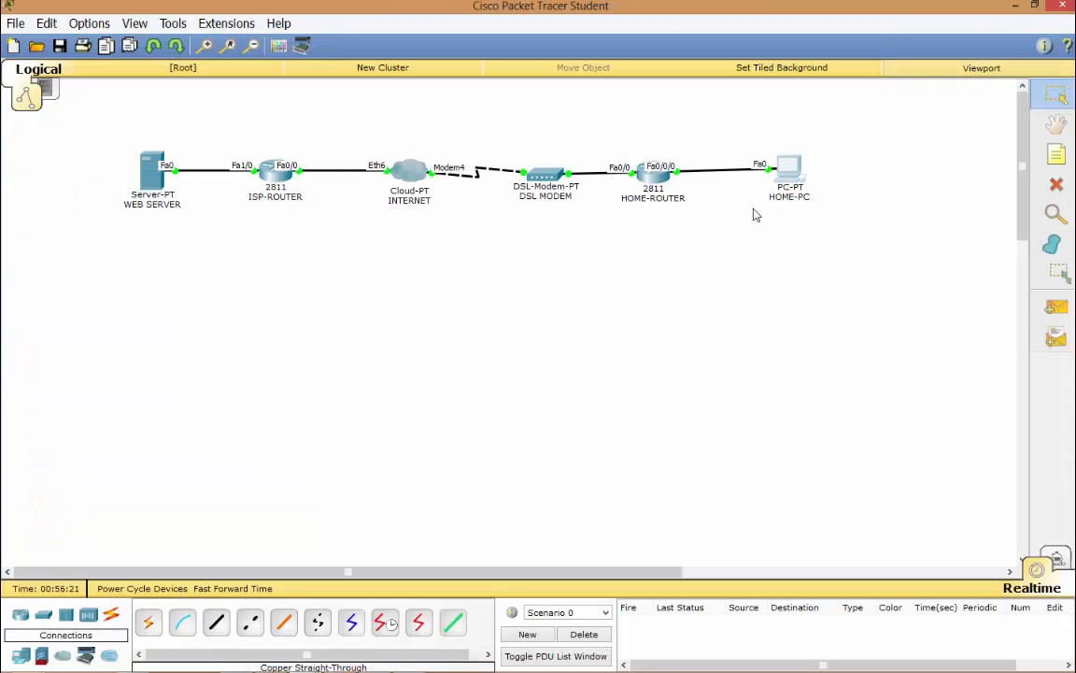
click(652, 172)
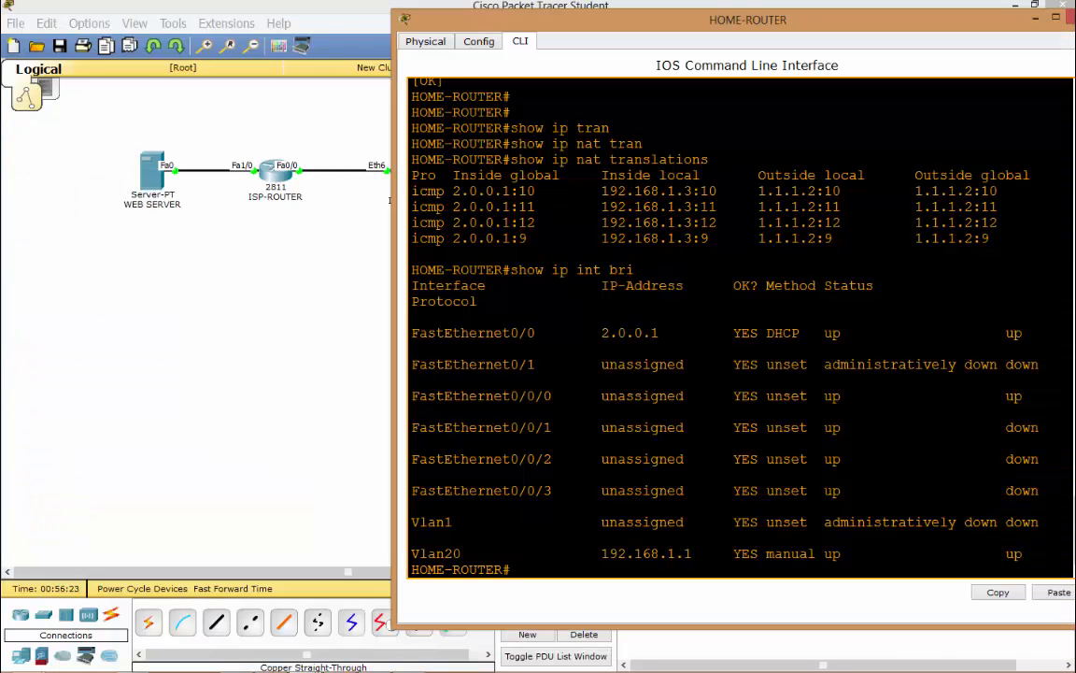
key(Return)
key(Return)
text(show acc)
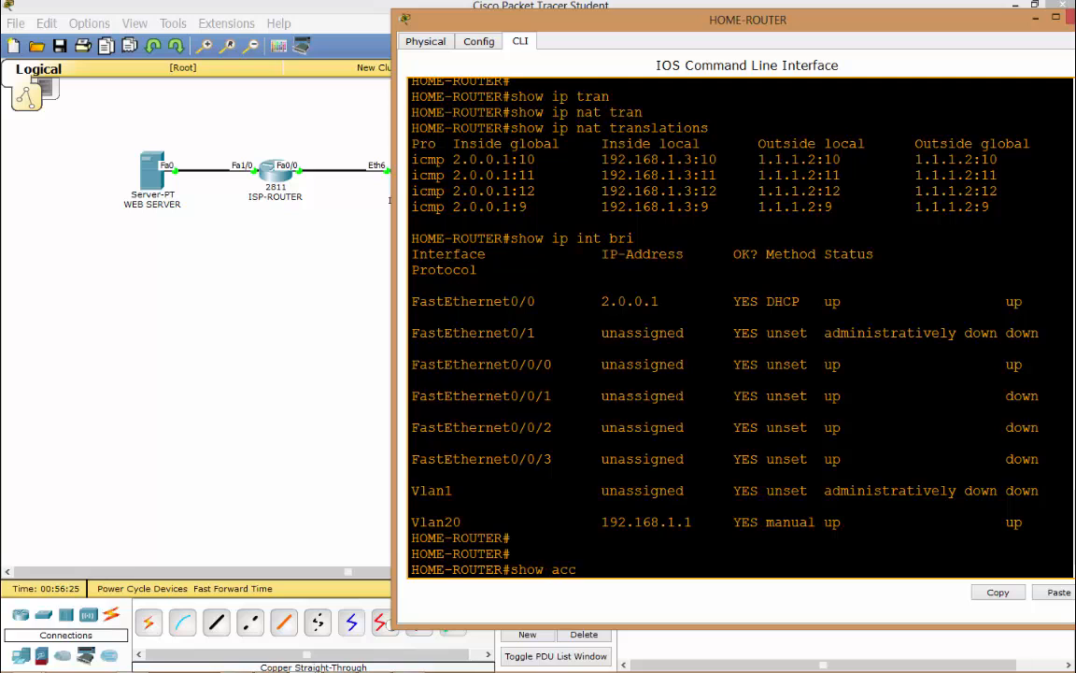
key(Tab)
key(Return)
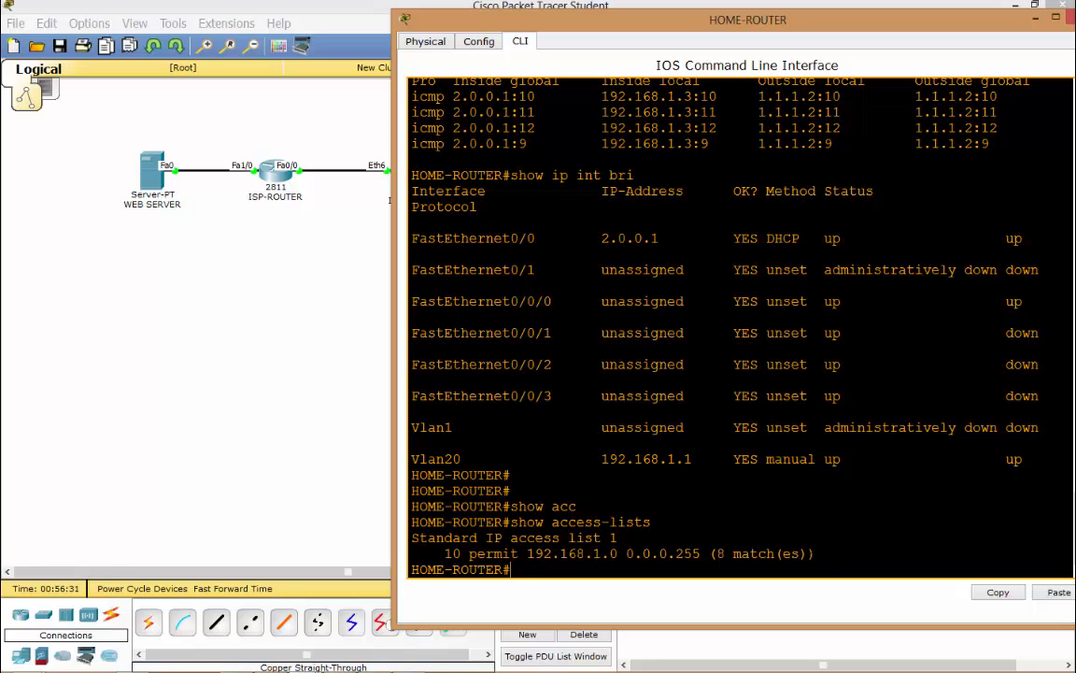
drag(814, 553, 353, 549)
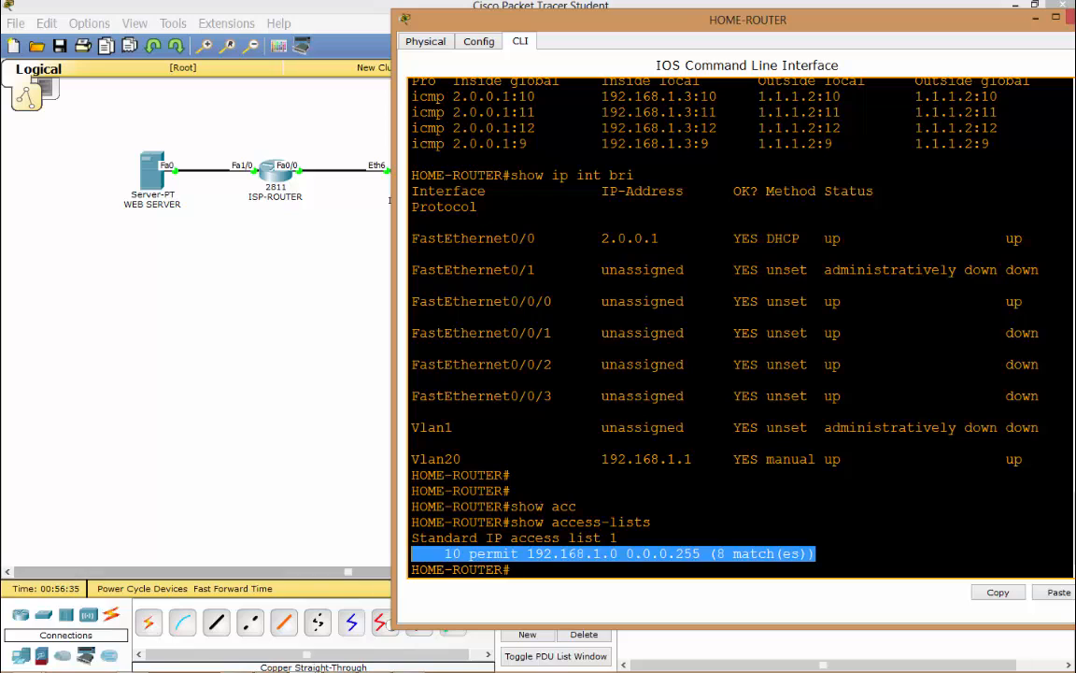
click(696, 553)
drag(817, 553, 436, 554)
click(617, 538)
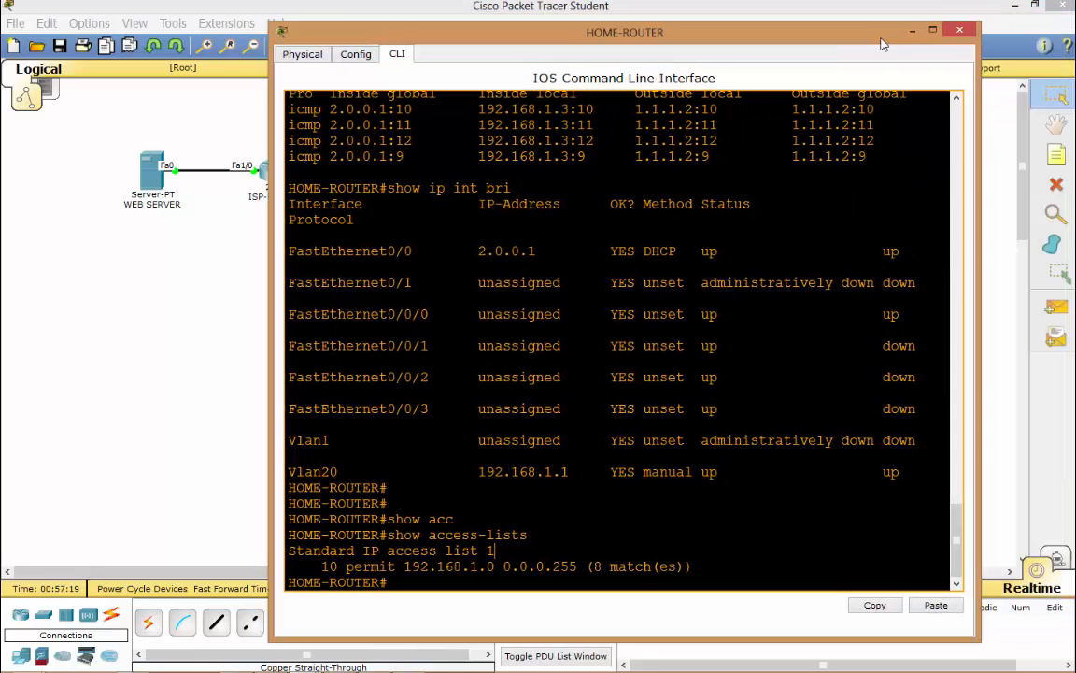
Move the HOME-ROUTER window fully into view and close it
drag(1075, 22, 947, 34)
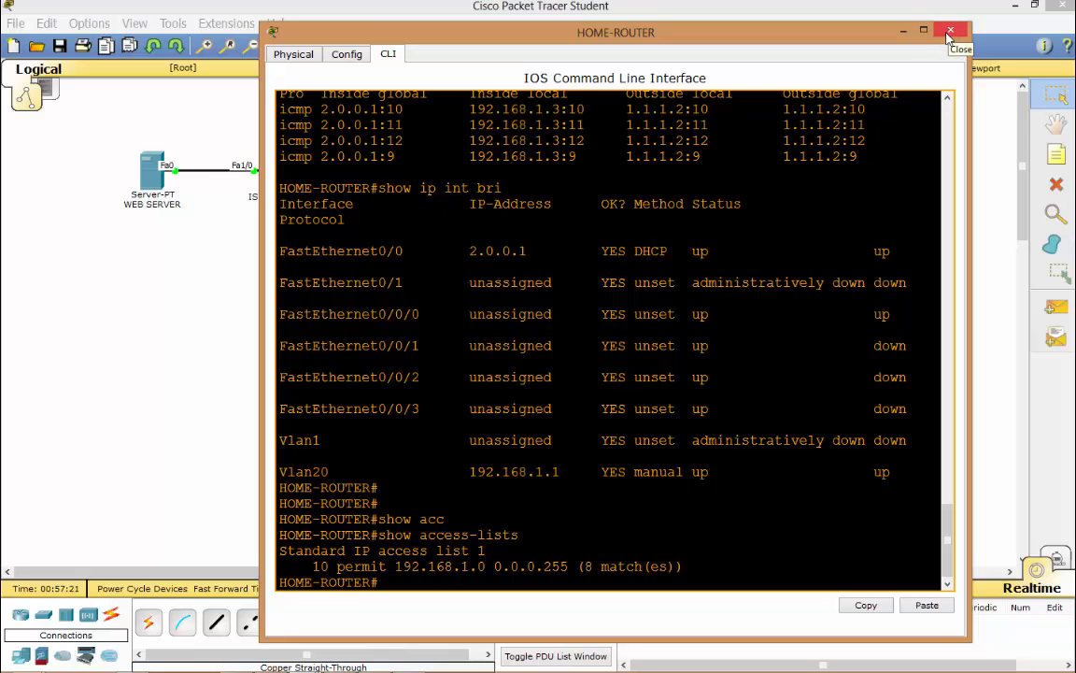
drag(672, 38, 622, 33)
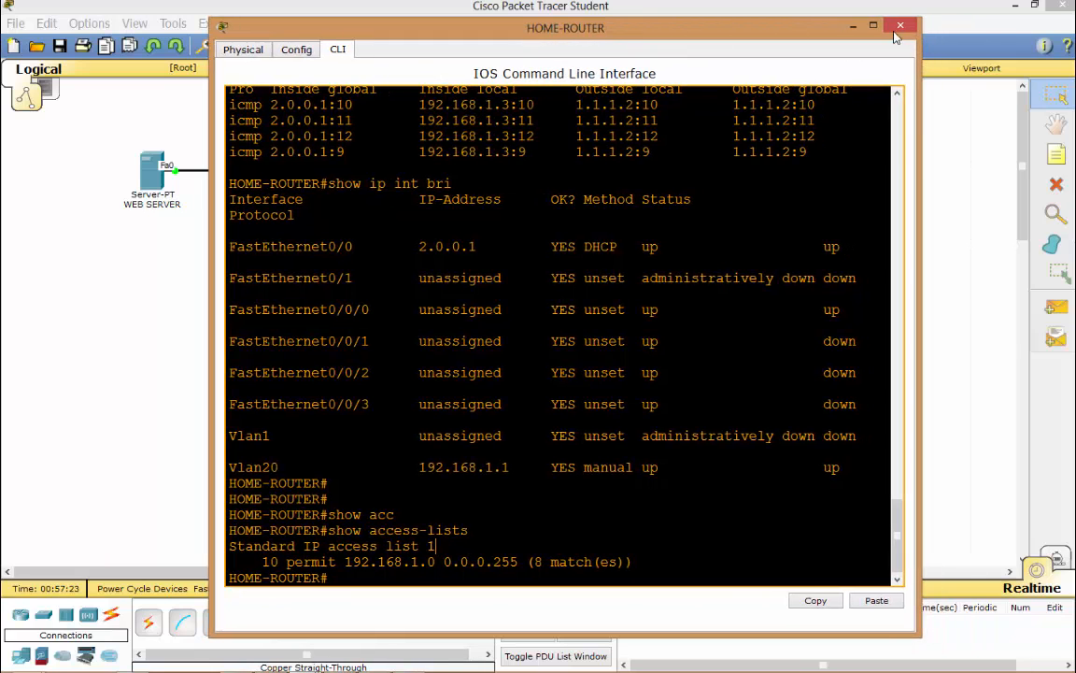
click(898, 26)
click(781, 168)
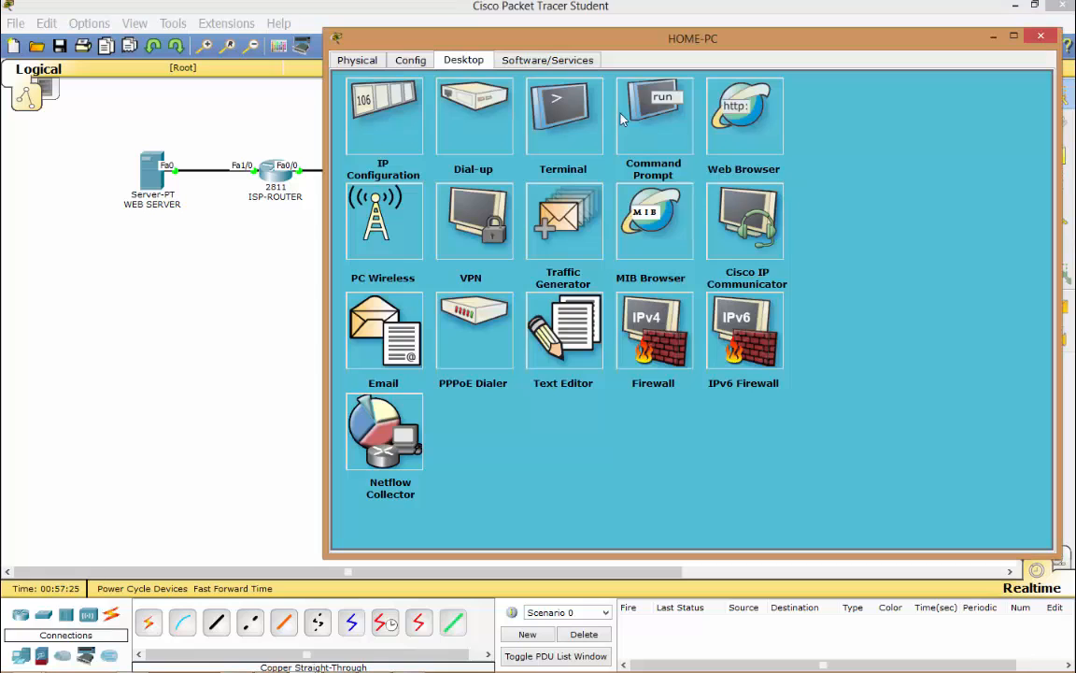
click(767, 139)
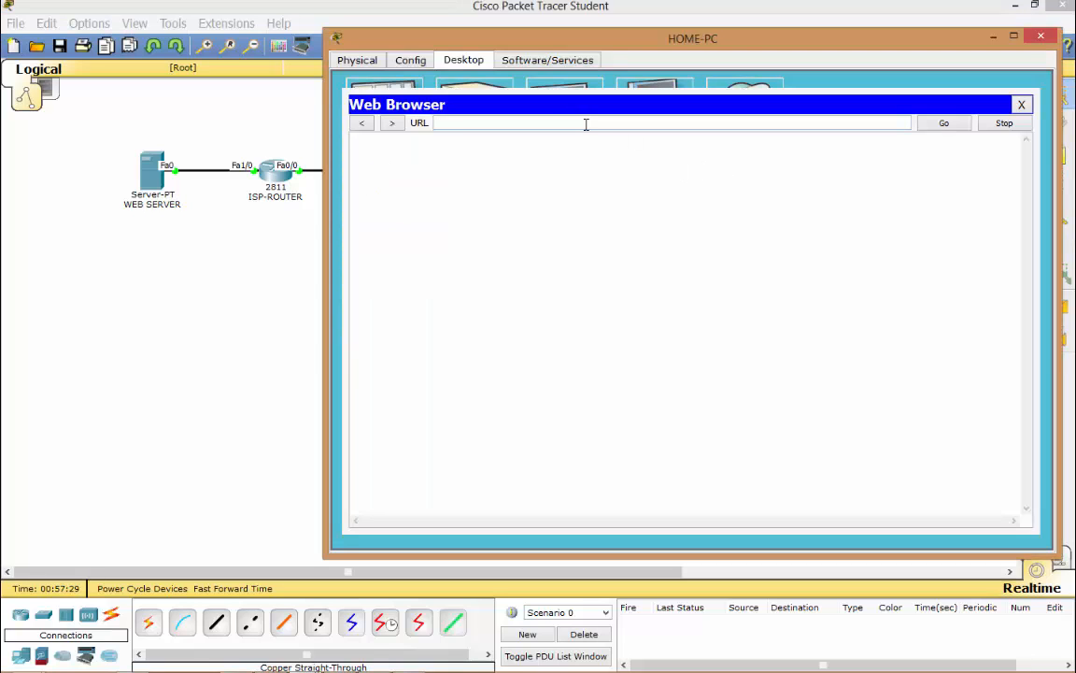
text(www.educatiphil.com)
key(Return)
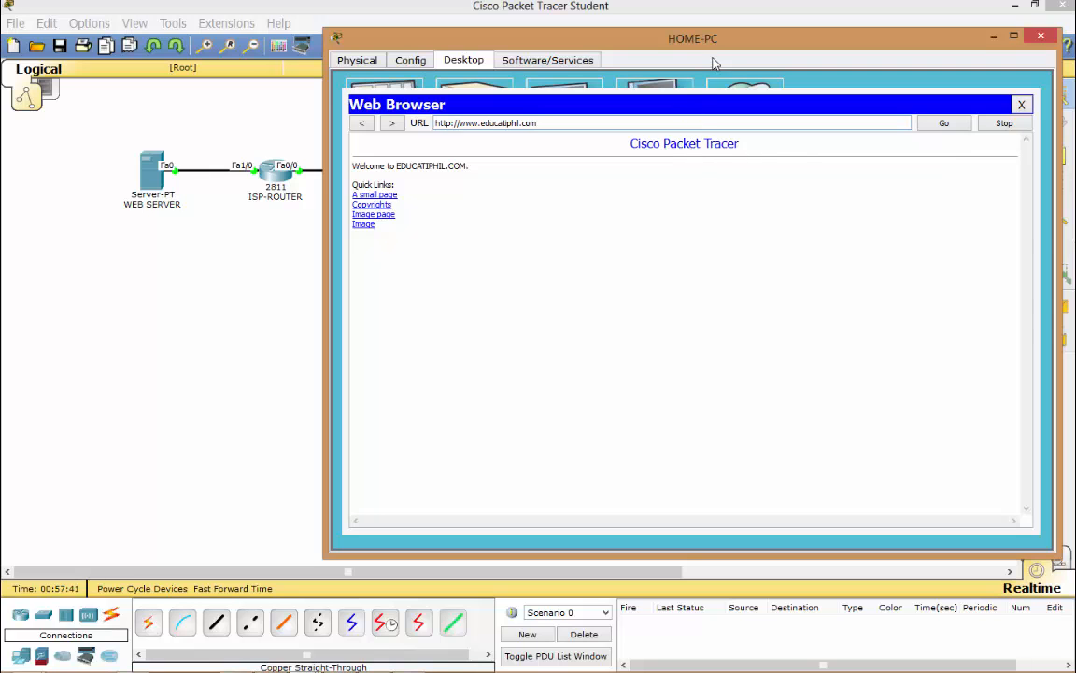
drag(710, 40, 696, 85)
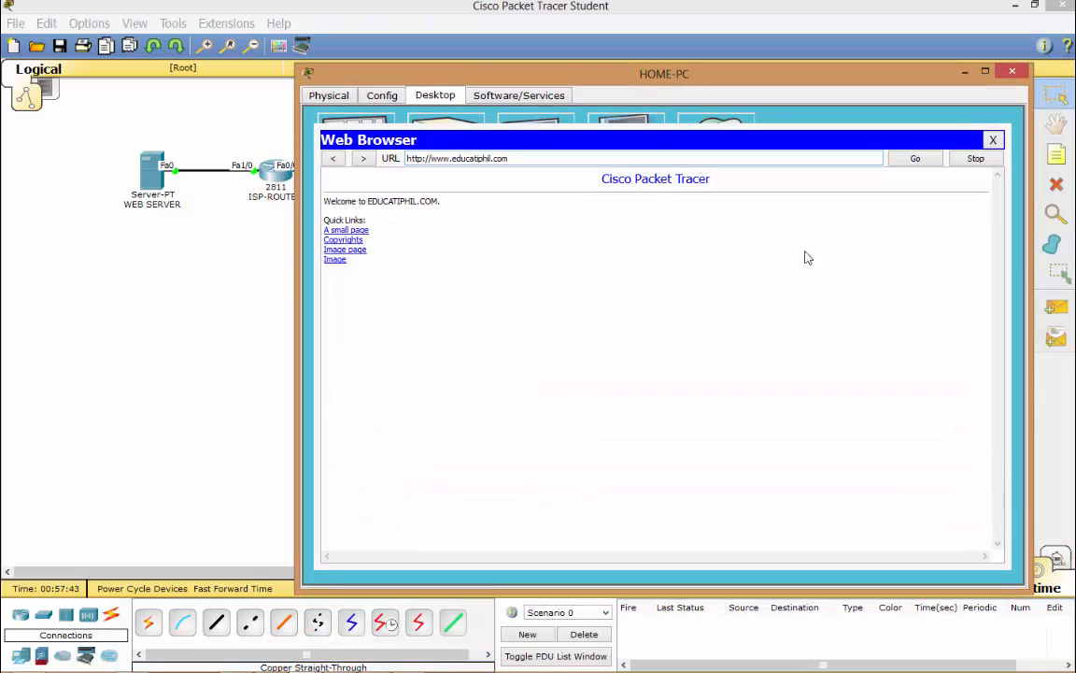
click(995, 140)
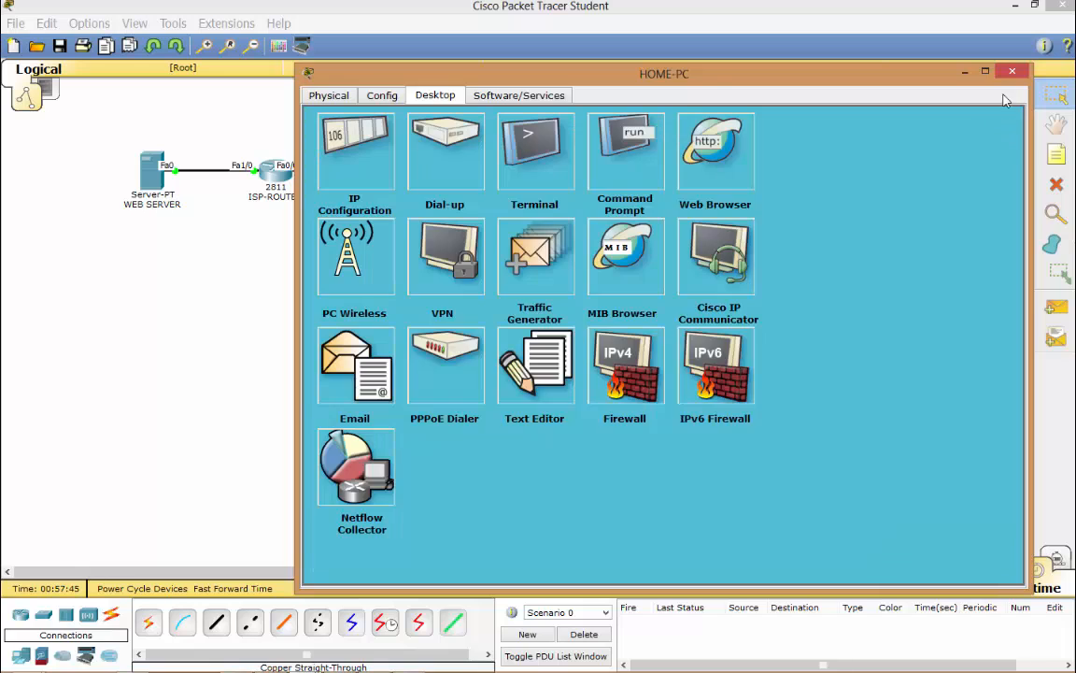
click(1012, 71)
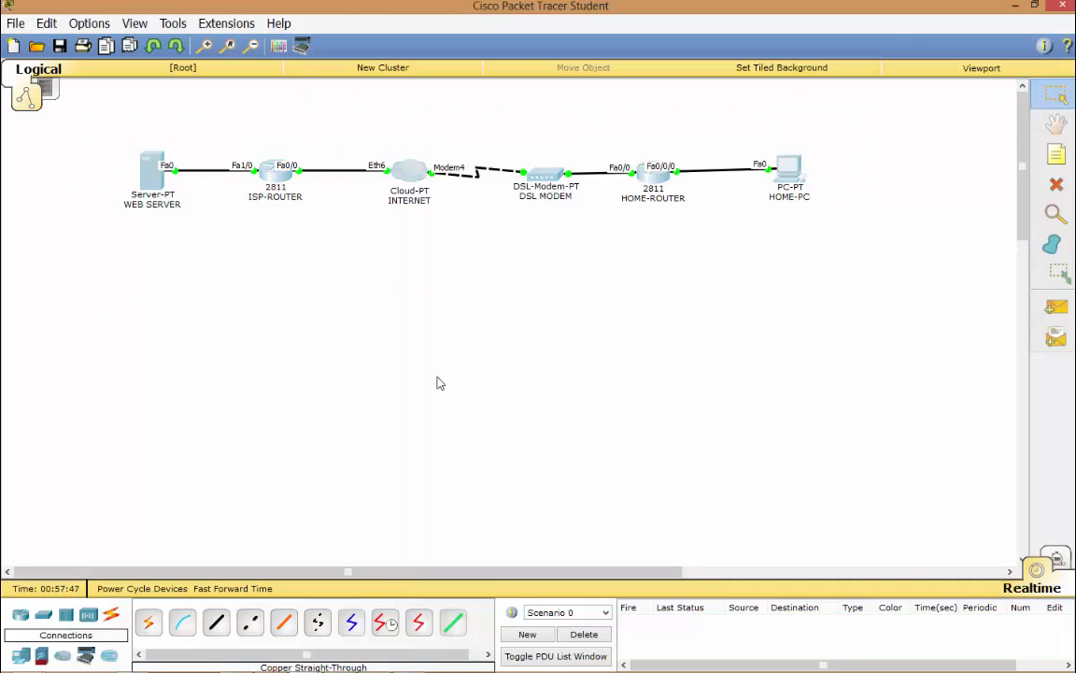
drag(824, 129, 50, 251)
click(702, 191)
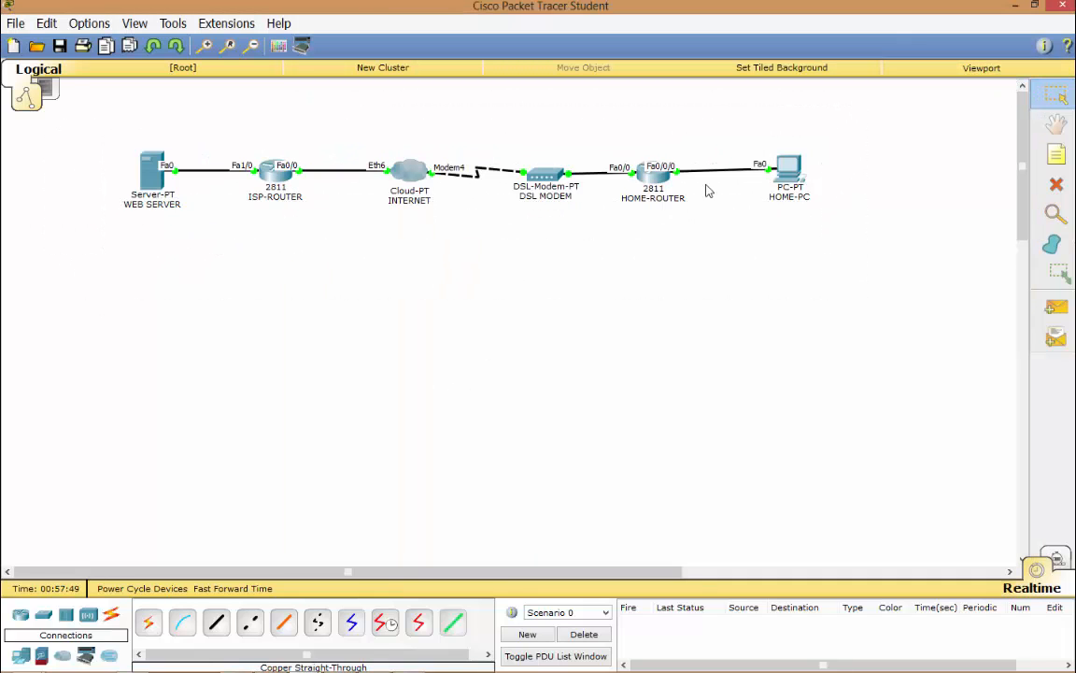
drag(827, 118, 2, 271)
click(754, 309)
drag(844, 129, 84, 259)
click(617, 300)
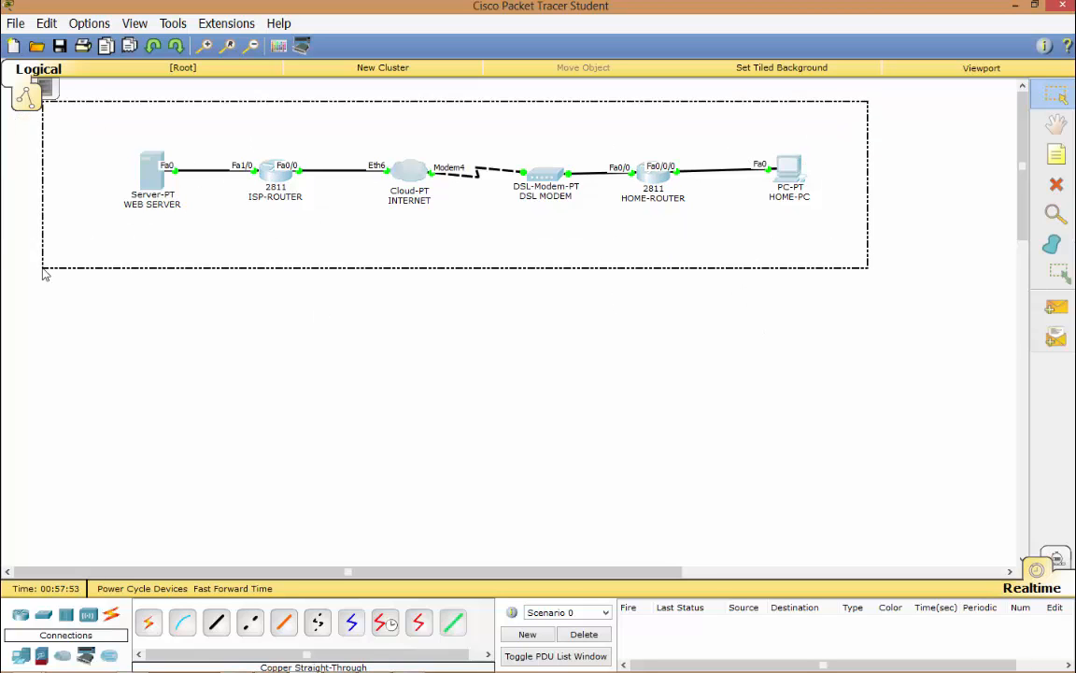